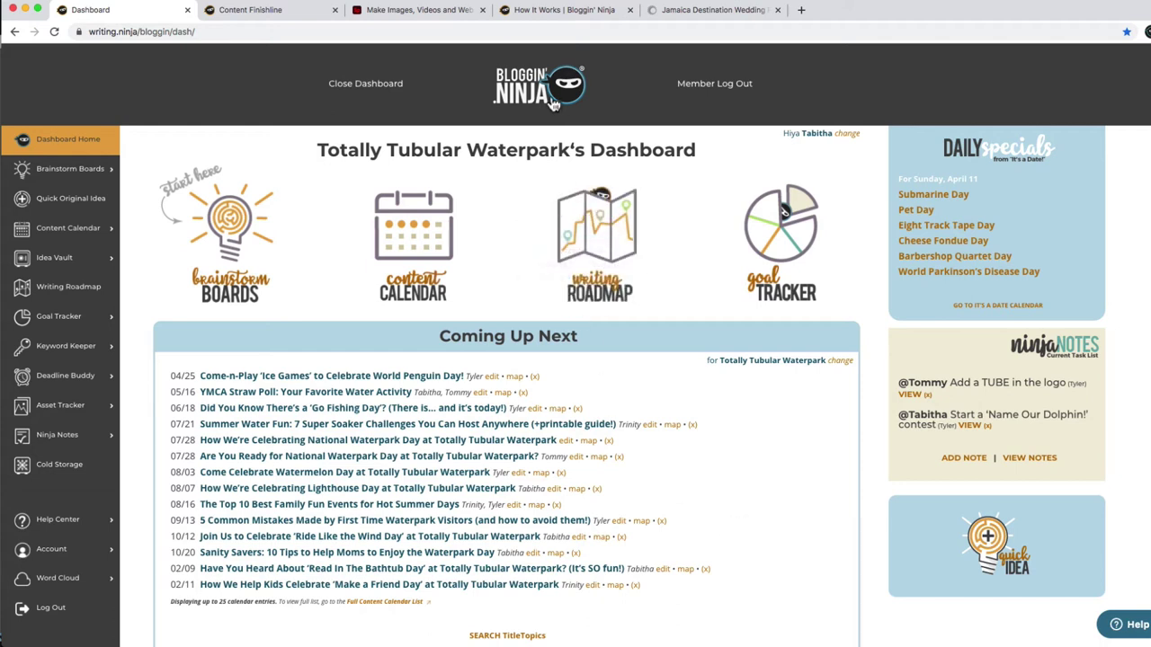
Look over the blog title and scroll through the content calendar.
double_click(355, 148)
drag(354, 147, 474, 142)
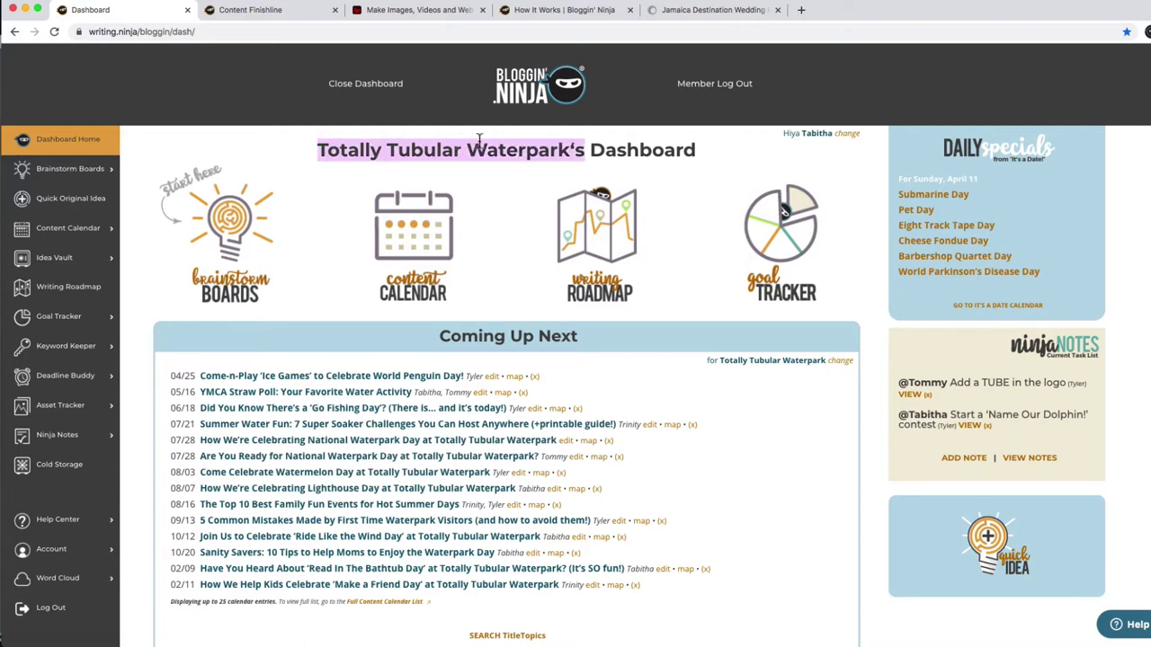
click(758, 461)
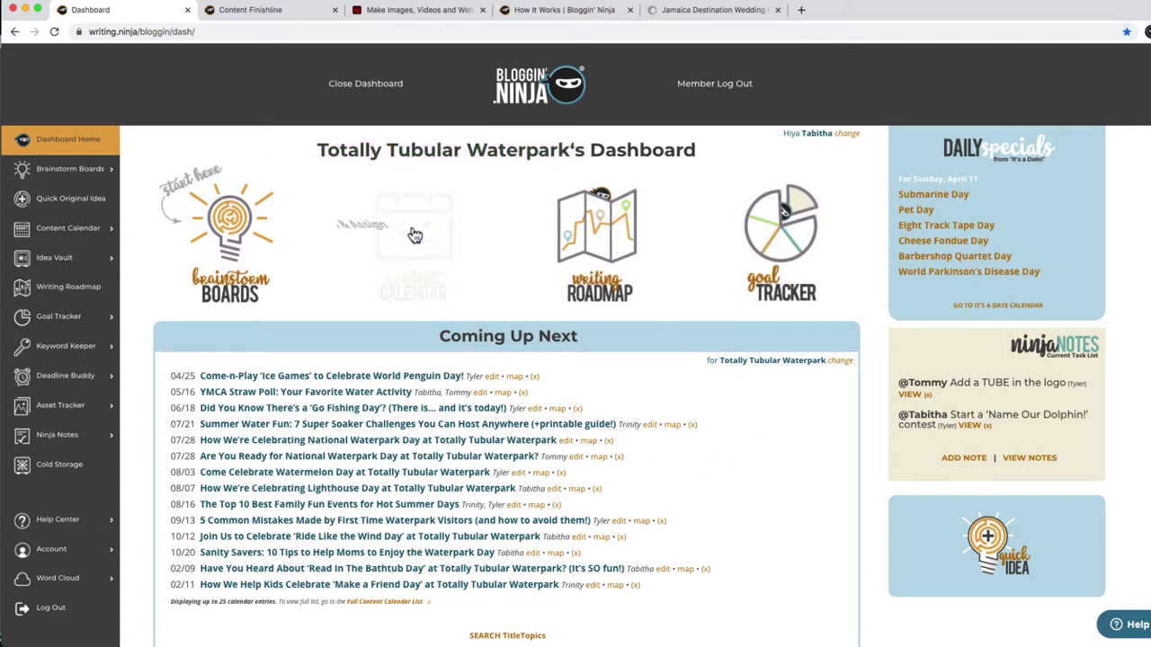
click(409, 226)
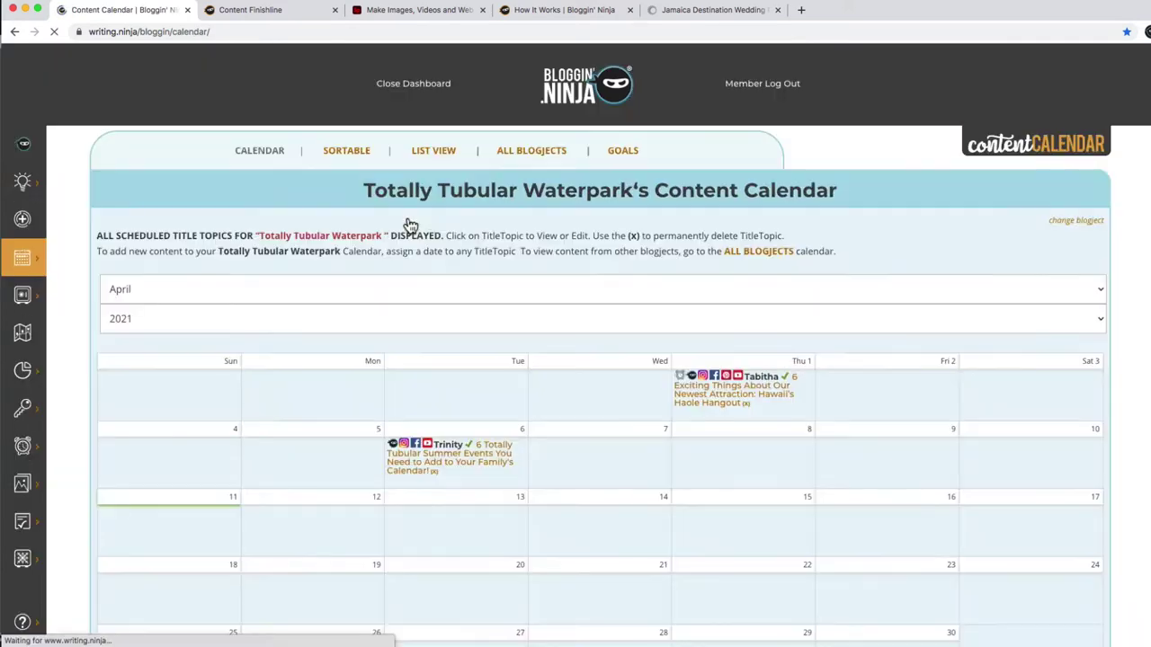
scroll(405, 224, down, 1)
scroll(578, 346, down, 3)
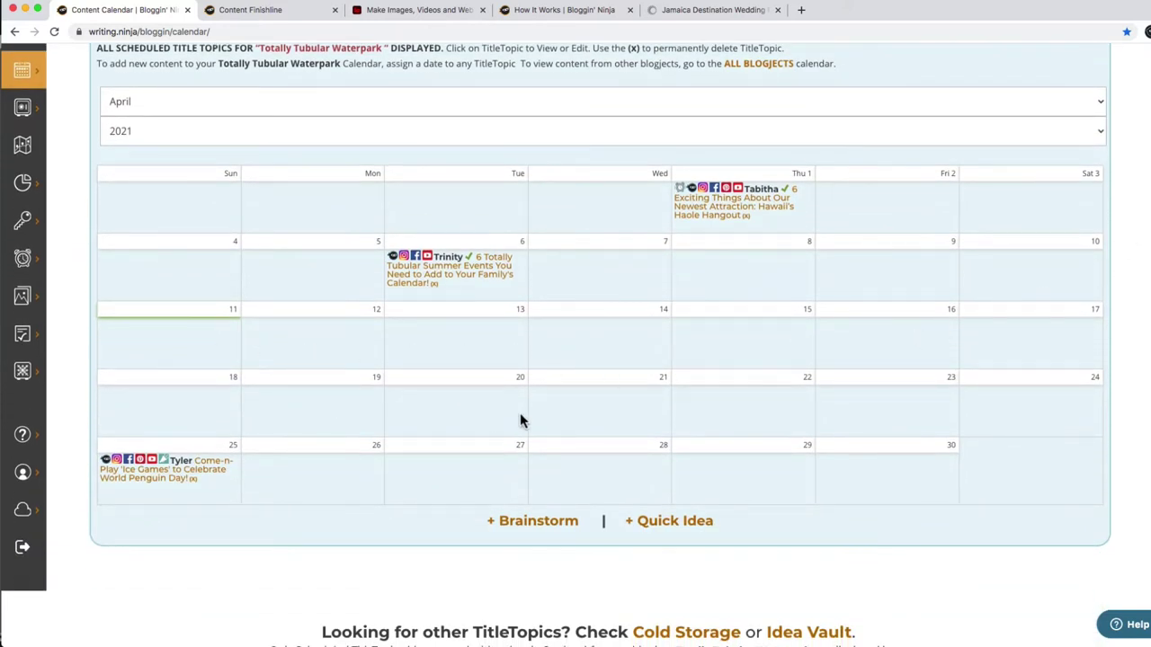
scroll(520, 420, up, 5)
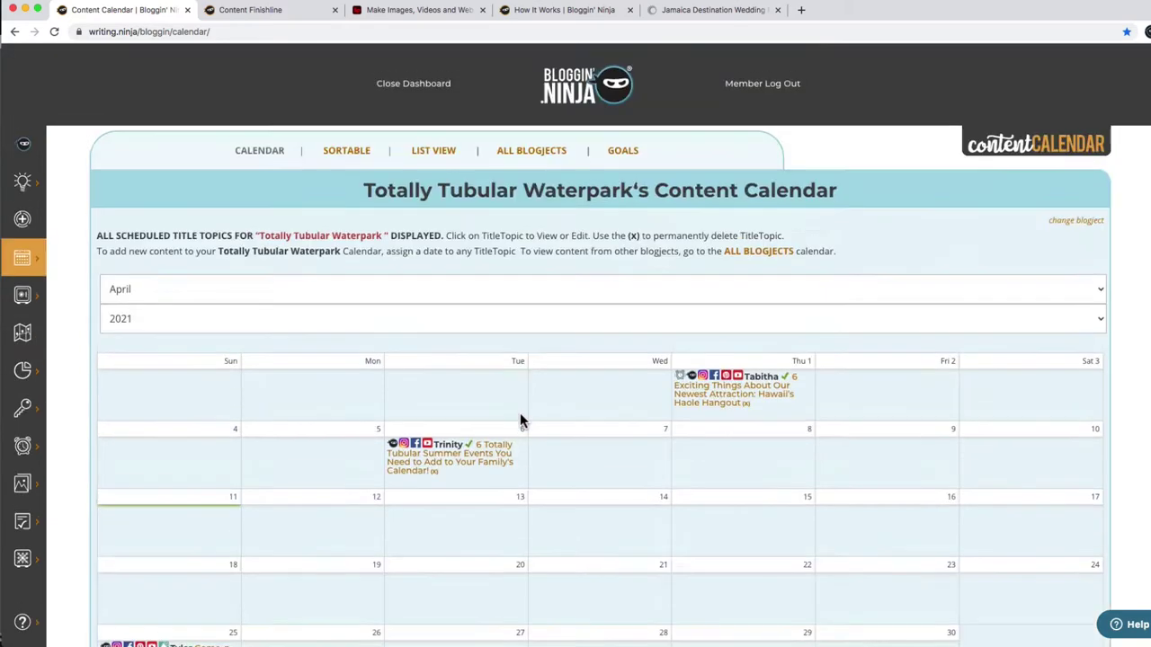
Return to the dashboard and reach the Idea Generator through Brainstorm Boards.
click(568, 92)
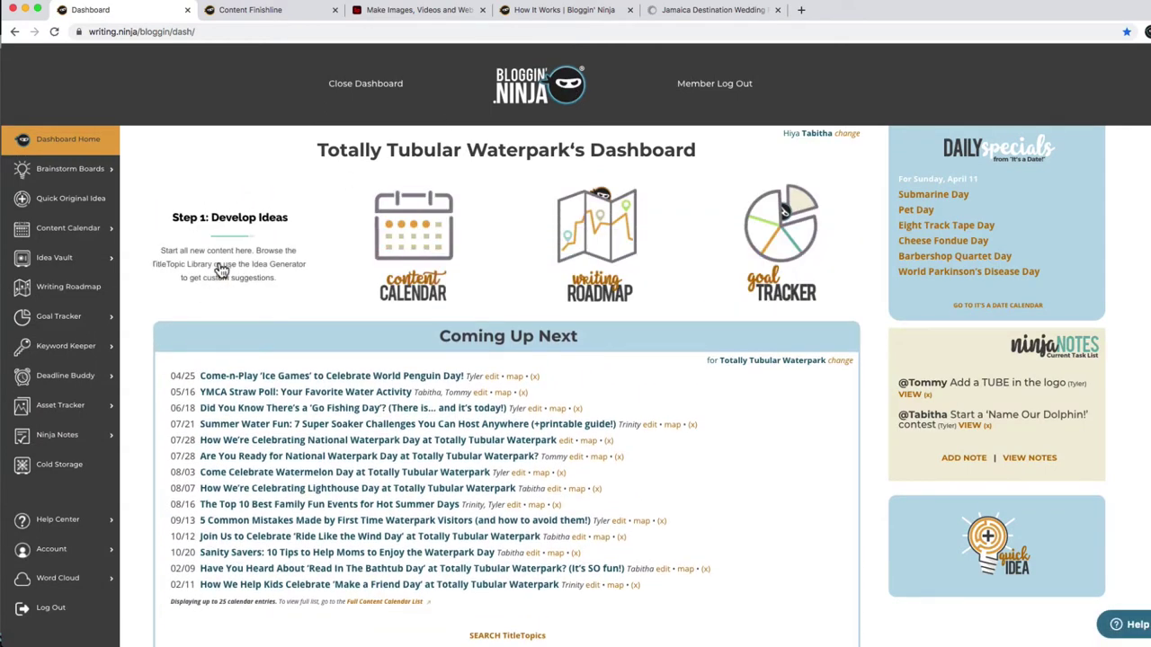
click(222, 269)
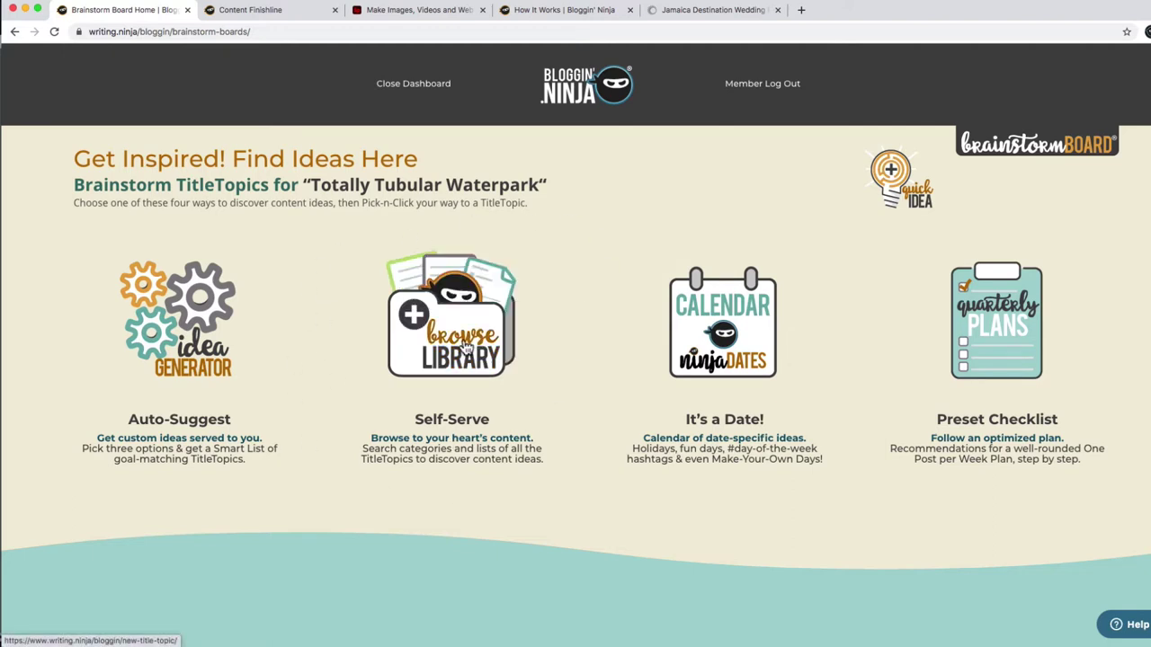
click(219, 335)
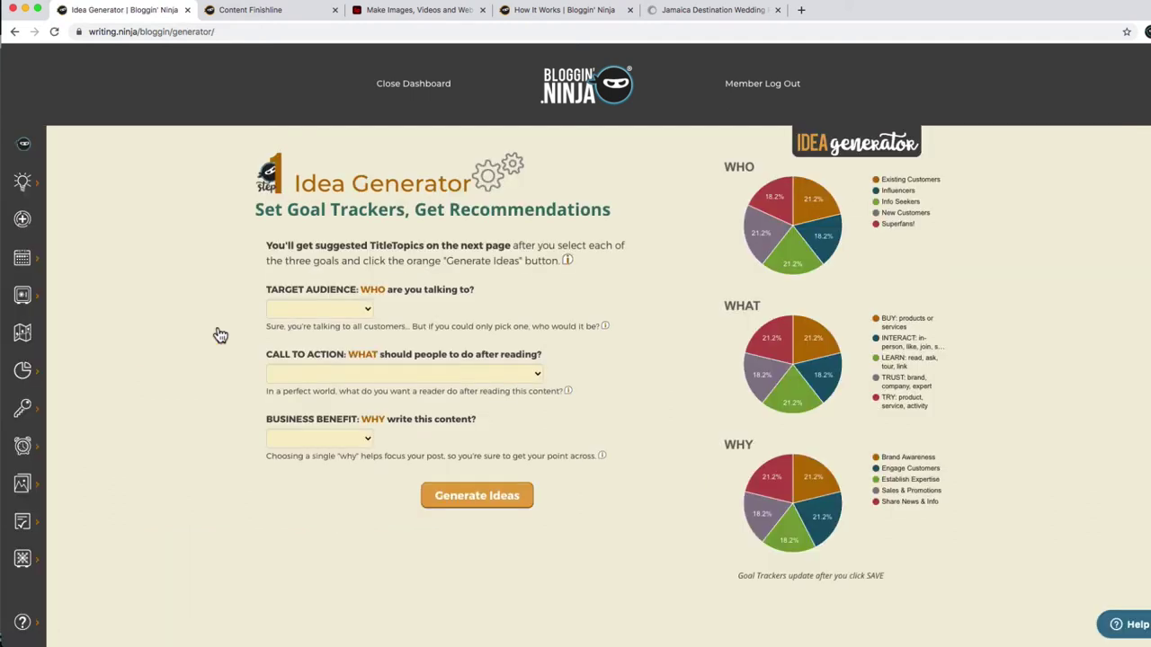
Pick Info Seekers, LEARN and Brand Awareness as goals and generate TitleTopic ideas.
double_click(502, 205)
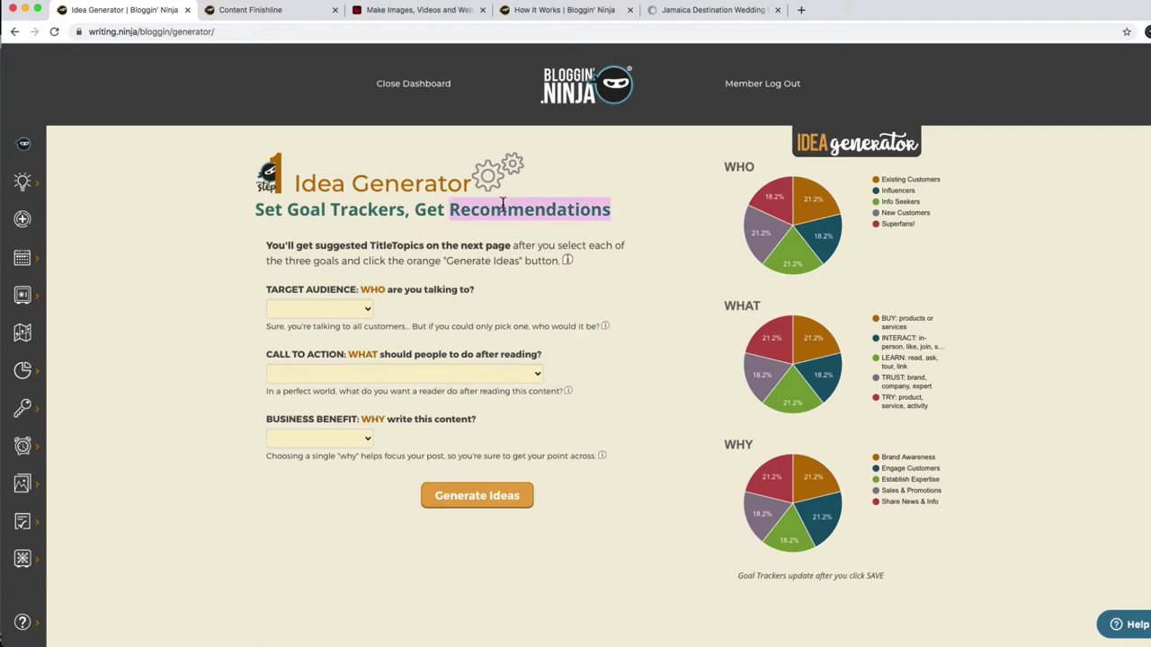
click(498, 273)
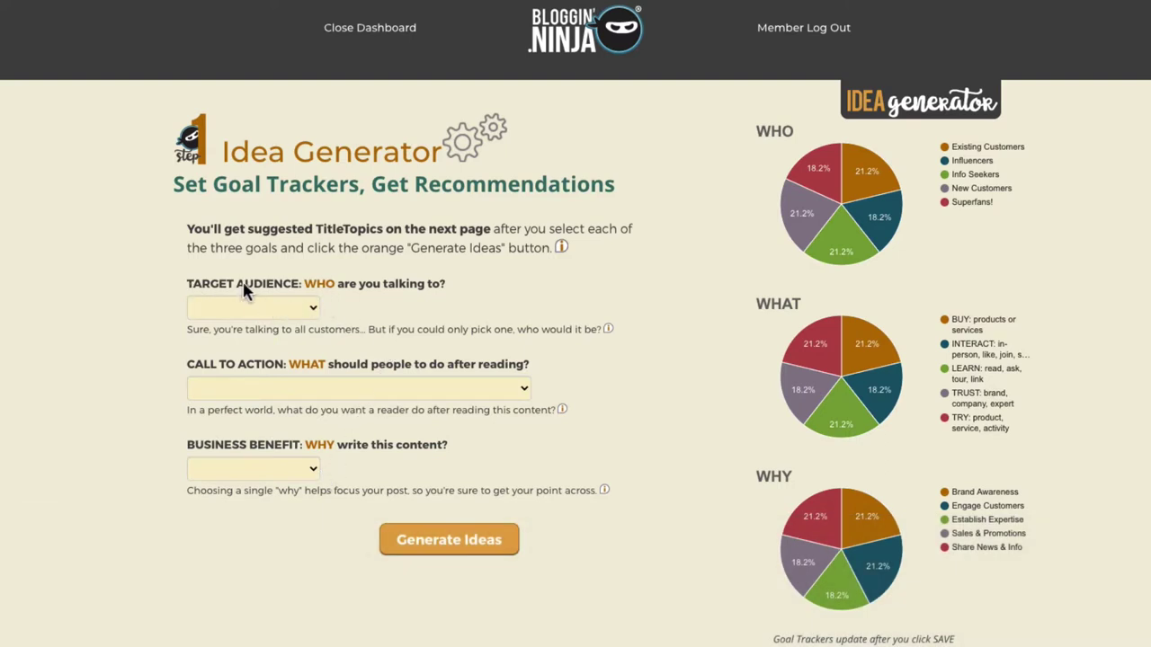
click(284, 312)
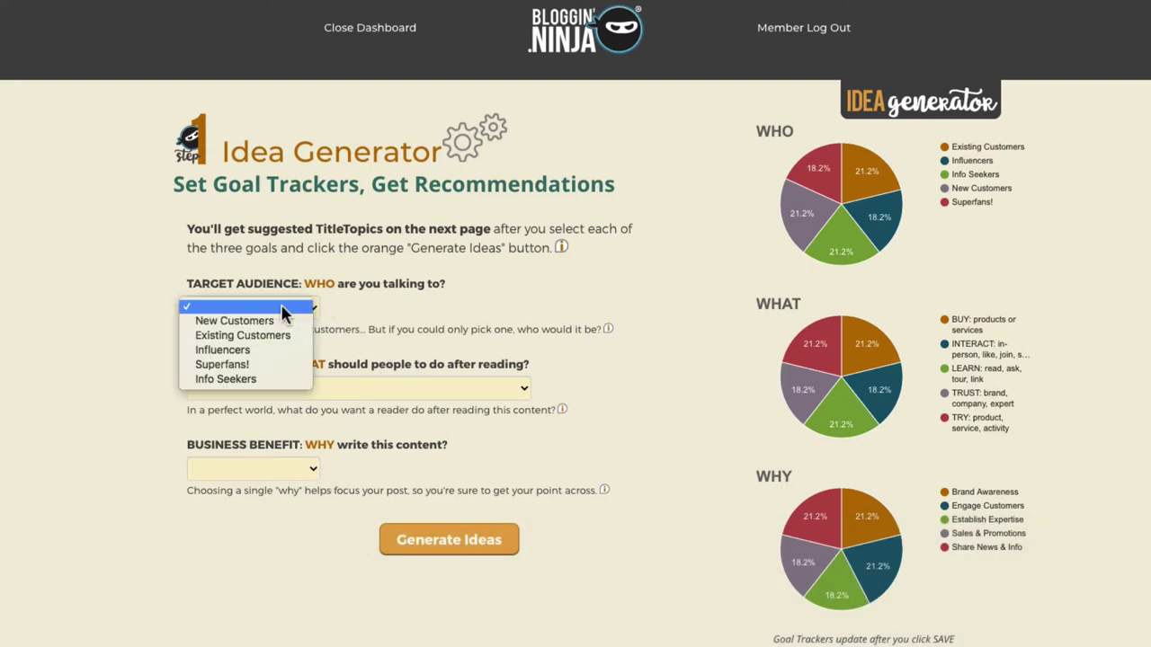
click(292, 378)
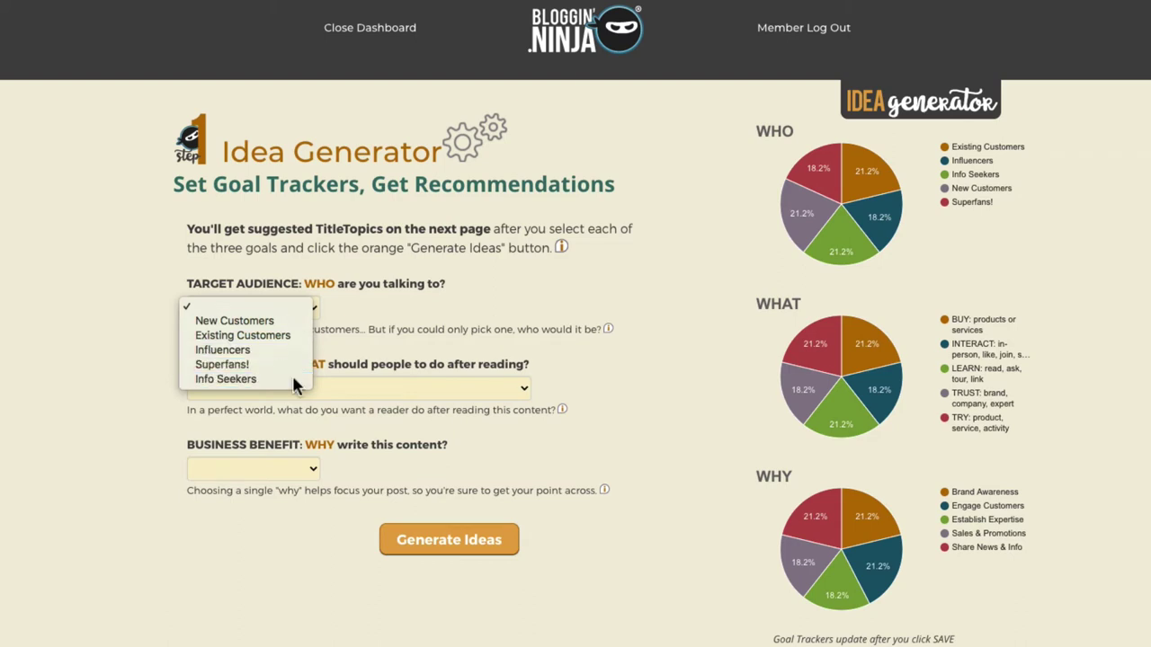
click(328, 393)
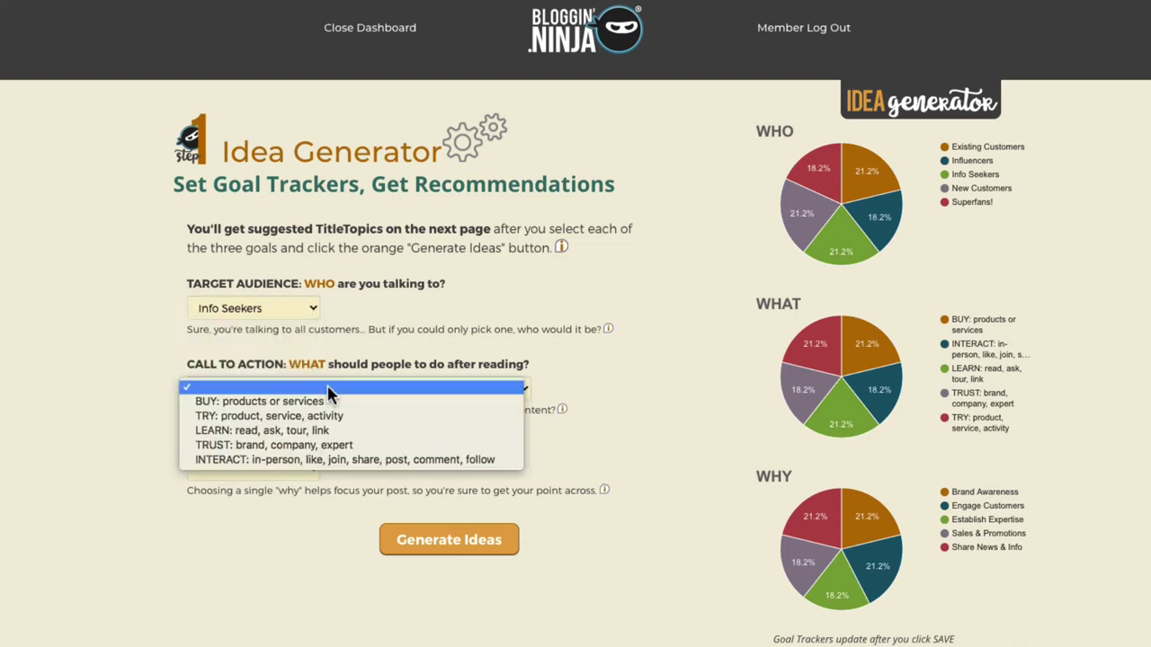
click(342, 434)
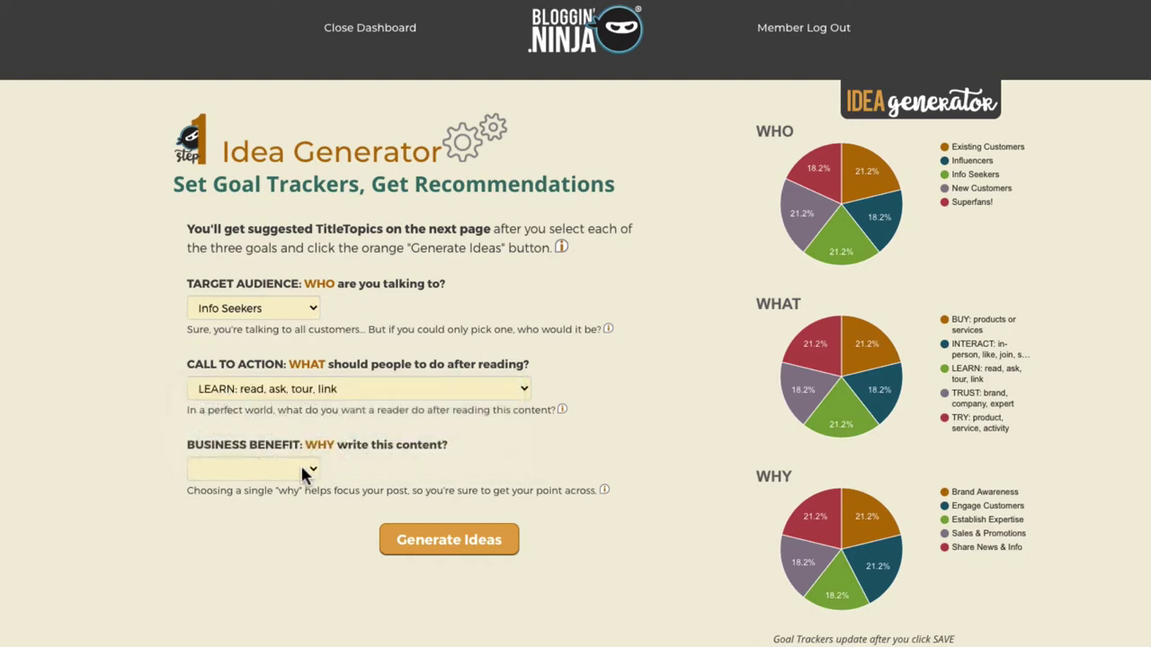
click(254, 468)
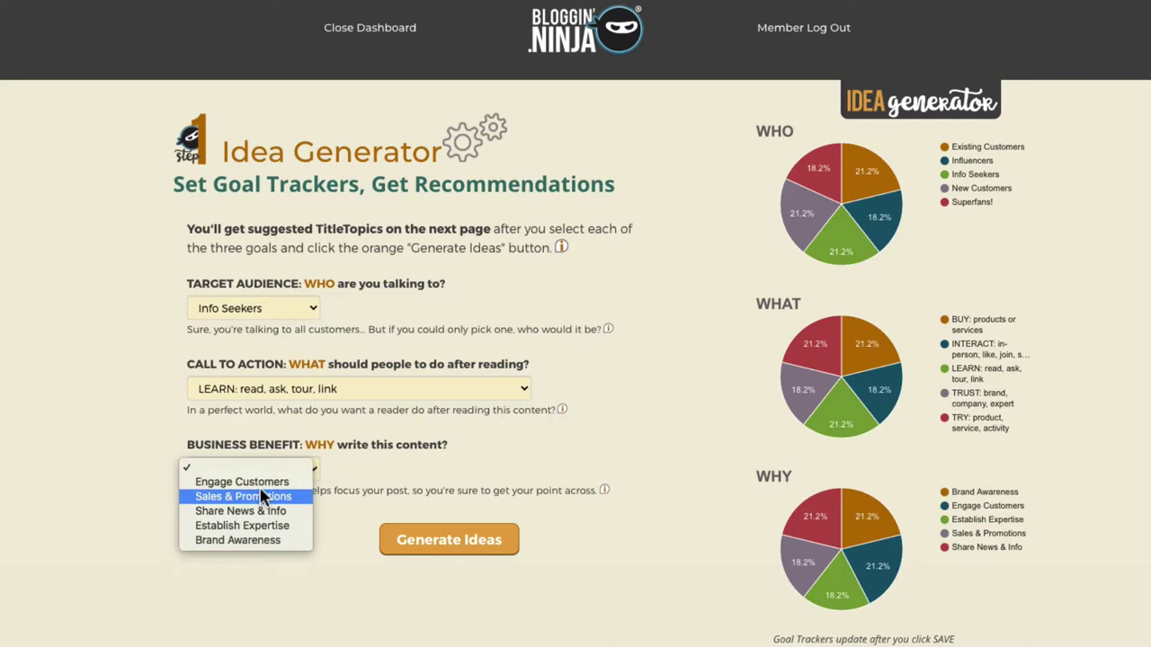
click(278, 540)
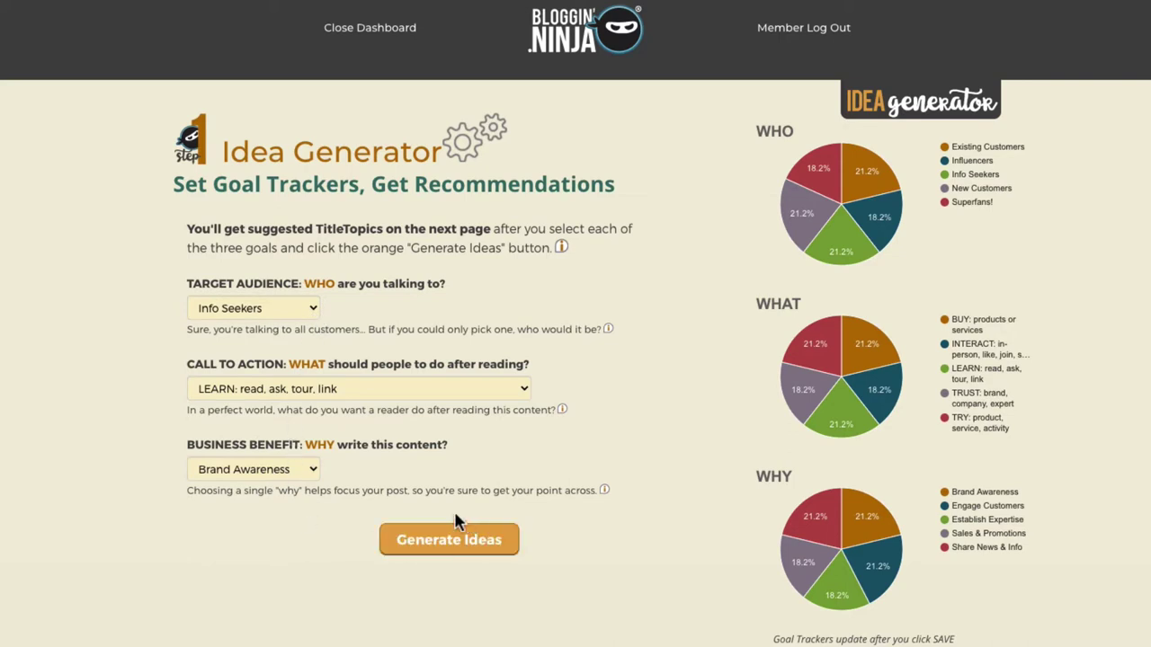
click(448, 551)
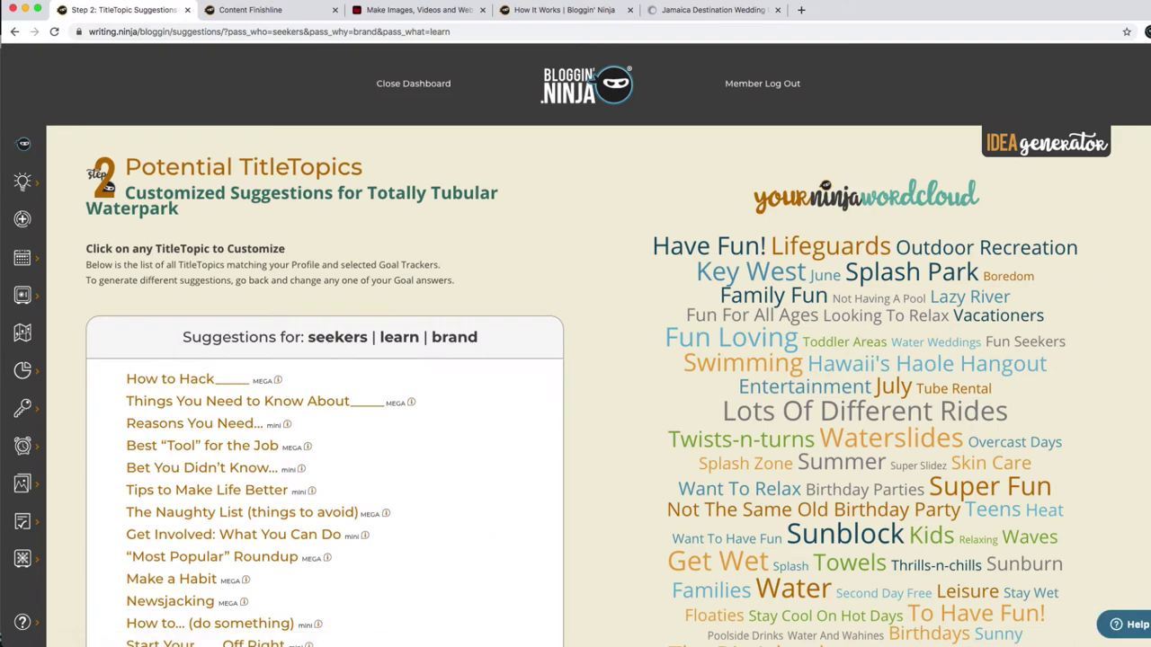
Scroll the suggestions and open TitleTopic #12, Best "Tool" for the Job.
scroll(576, 360, down, 3)
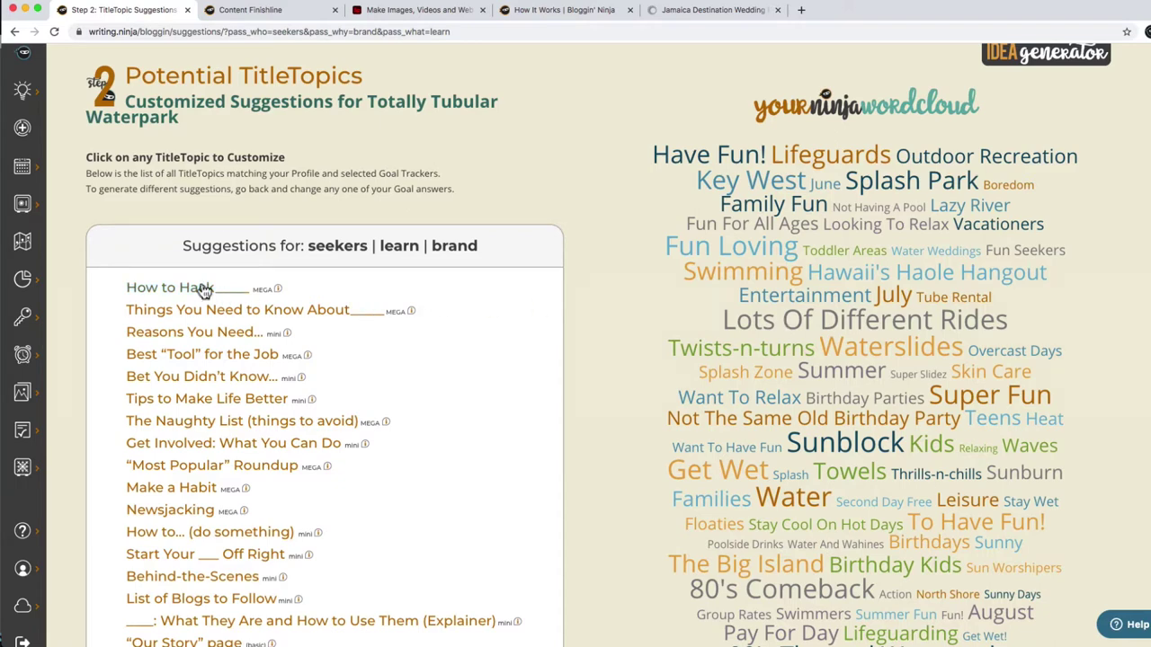
double_click(171, 100)
drag(171, 101, 162, 115)
click(104, 211)
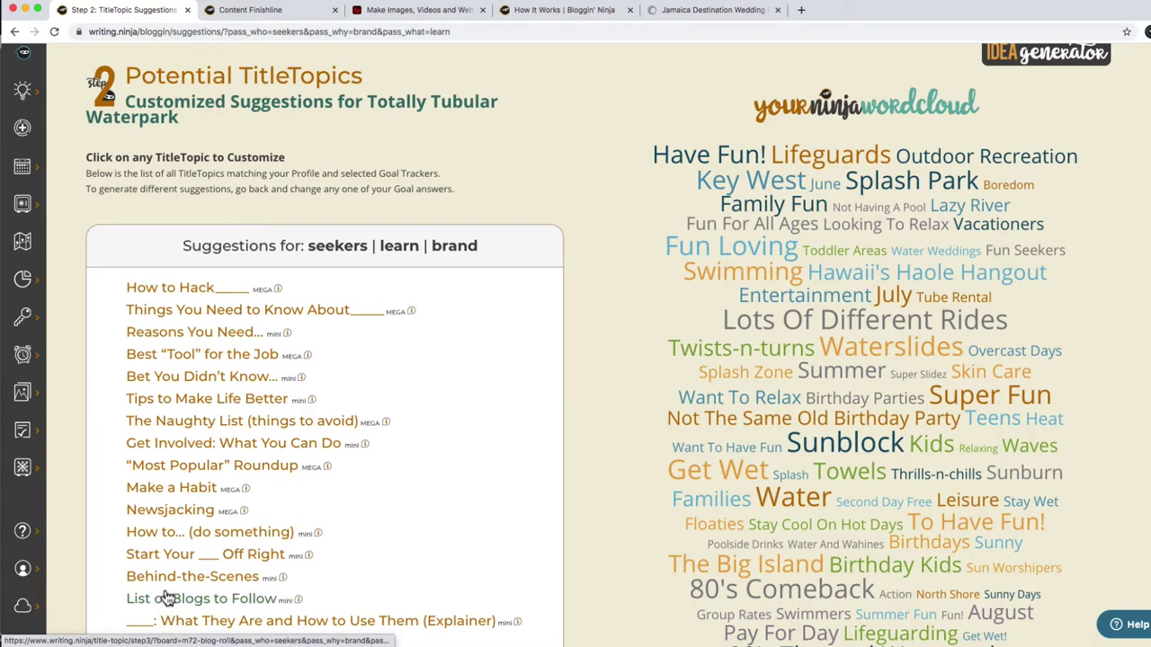
click(173, 364)
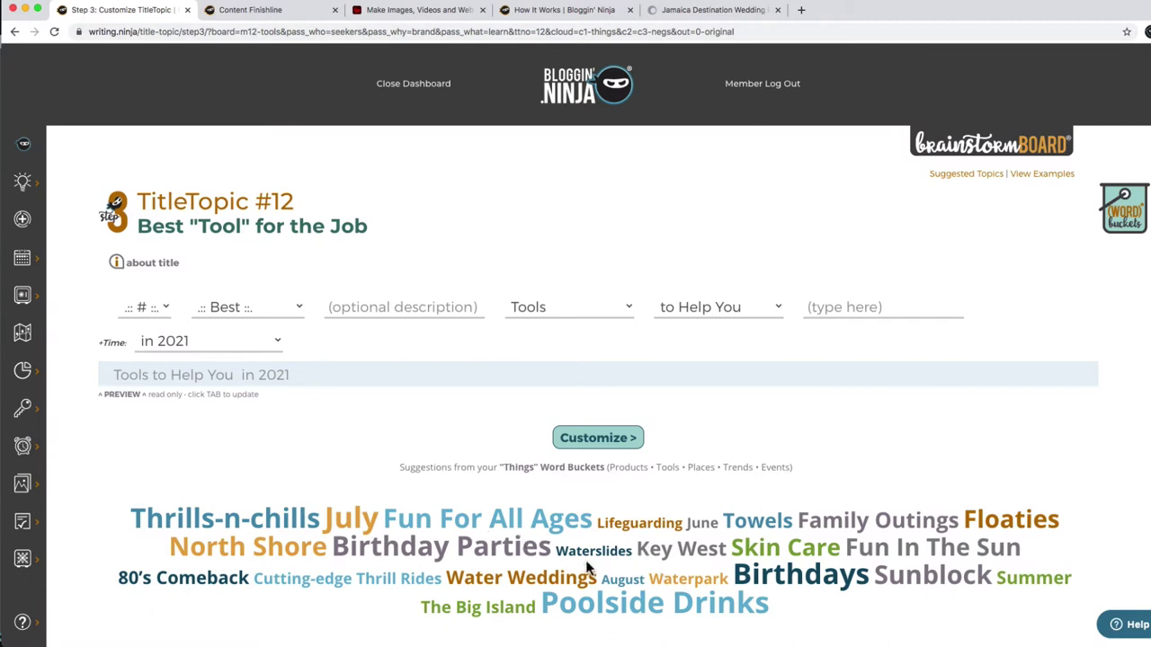
Build the title from Skin Care, 7, Essential and Tips, ending with 'Avoid Wrinkle'.
drag(751, 548, 819, 546)
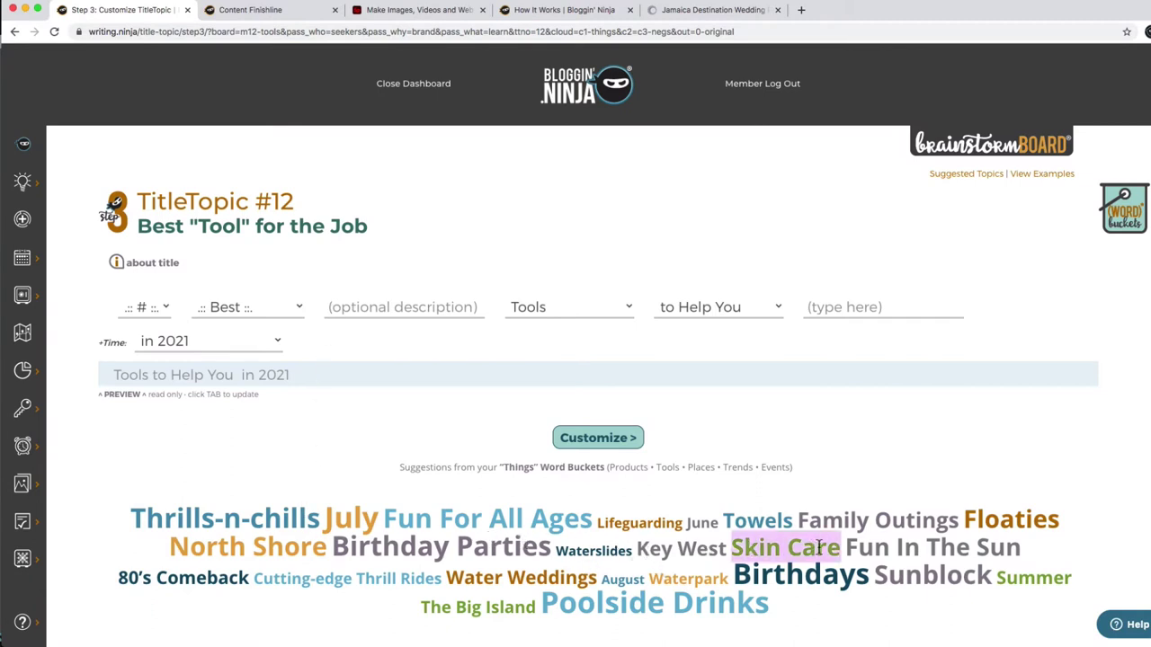
key(super+c)
click(380, 309)
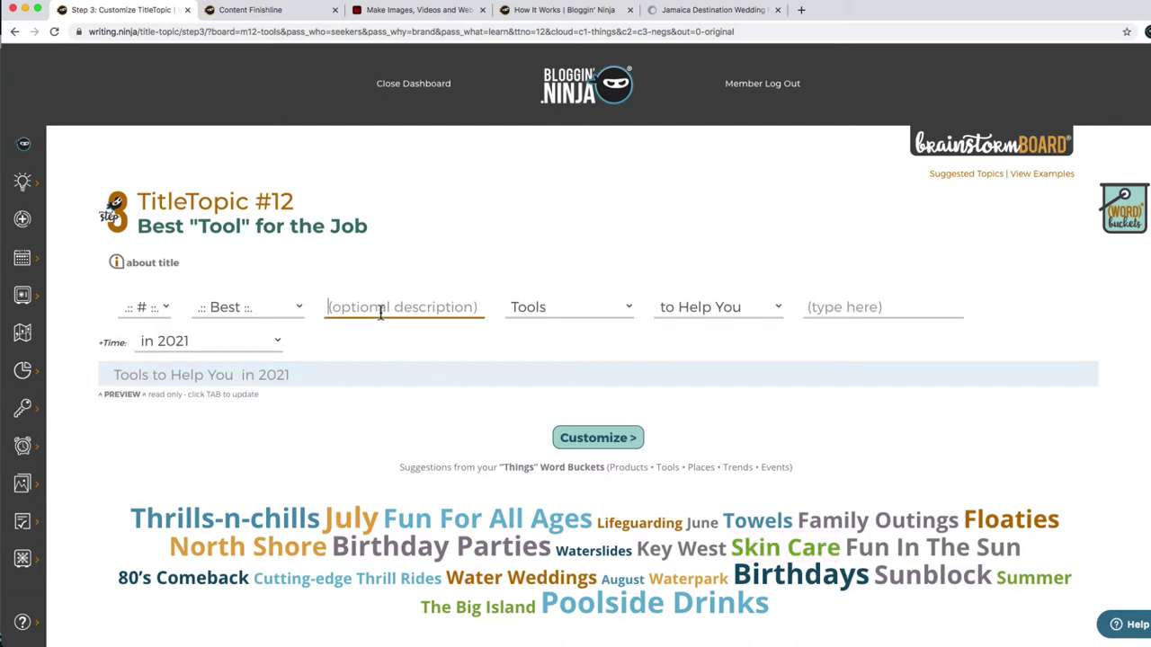
key(super+v)
click(147, 306)
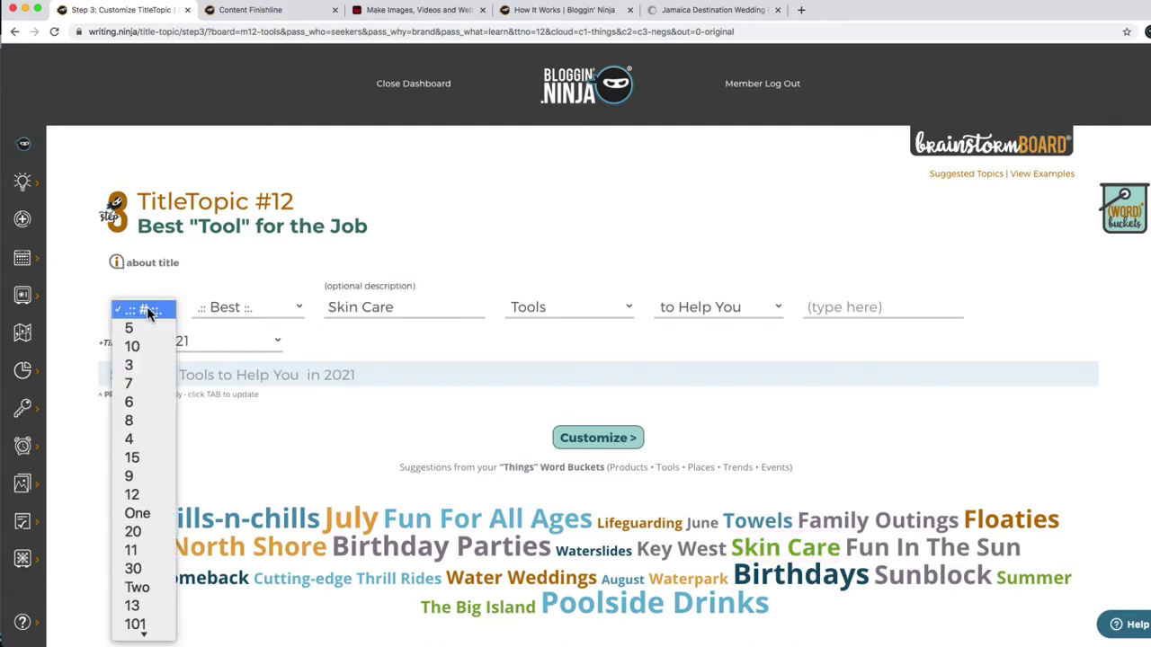
click(153, 380)
click(237, 309)
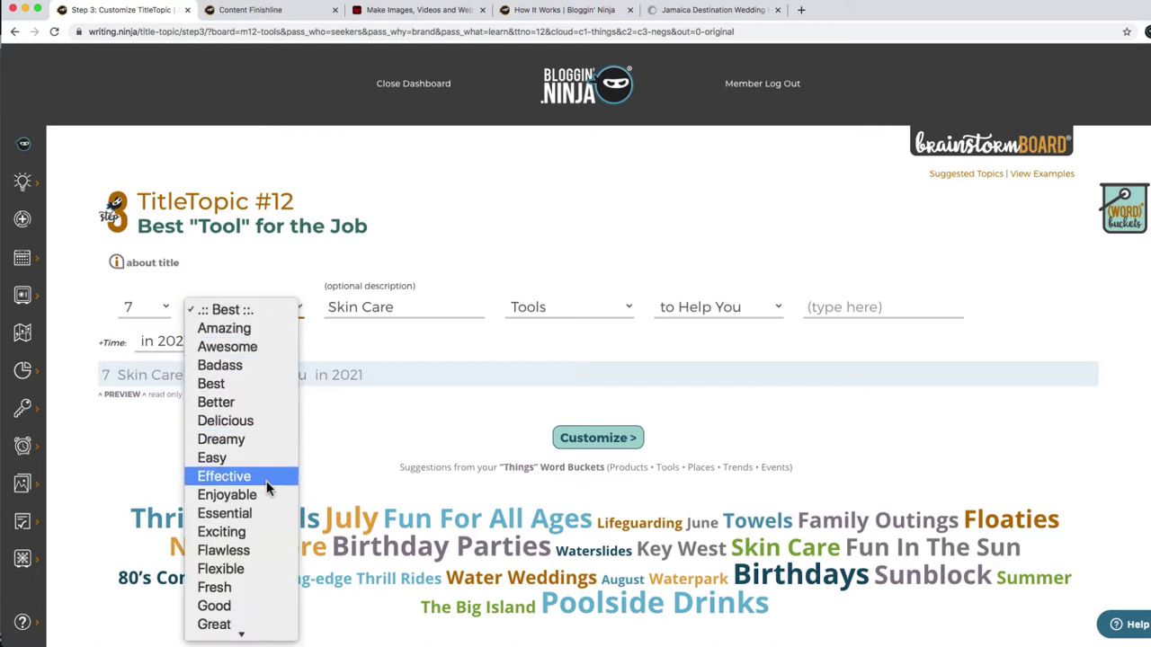
click(266, 510)
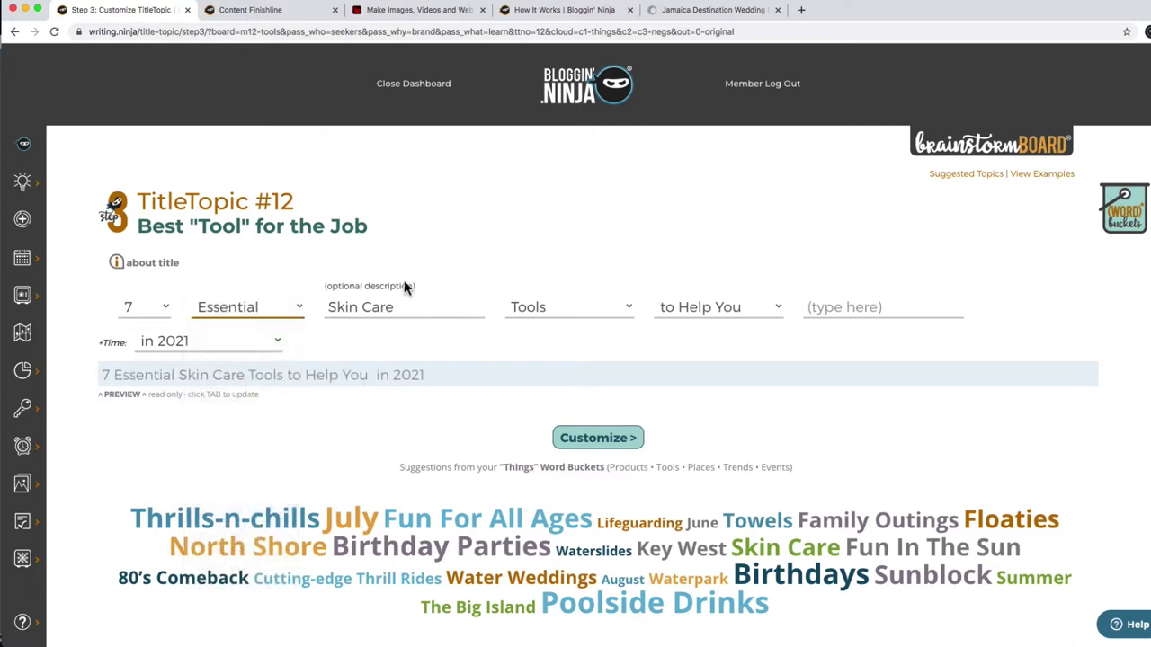
click(509, 307)
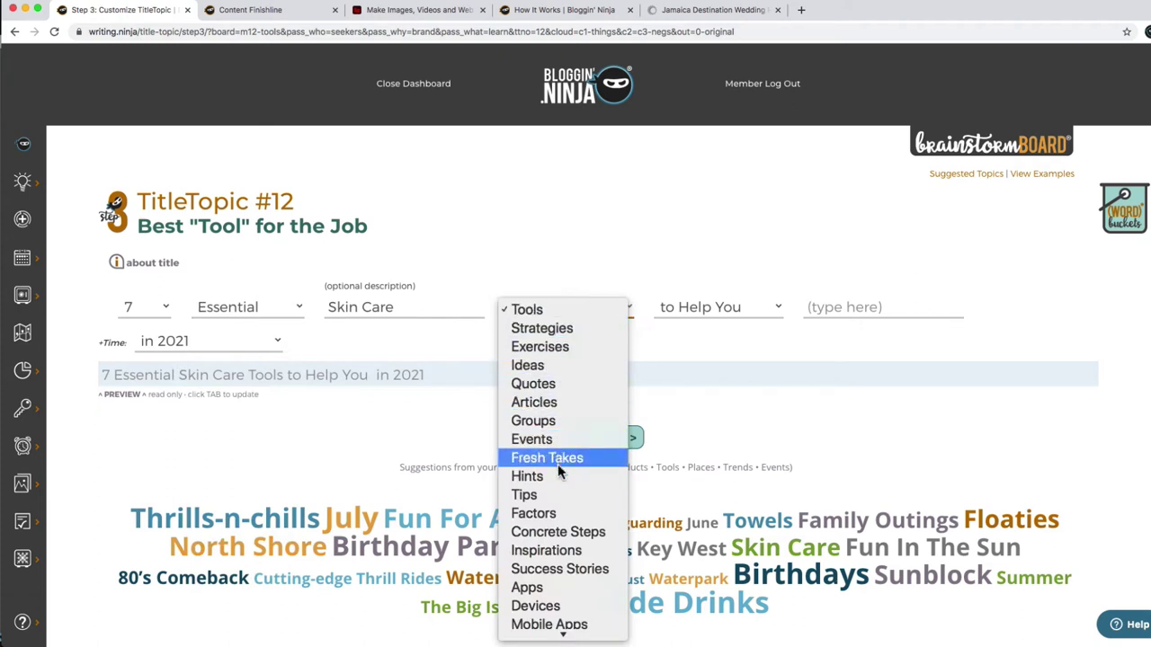
click(537, 494)
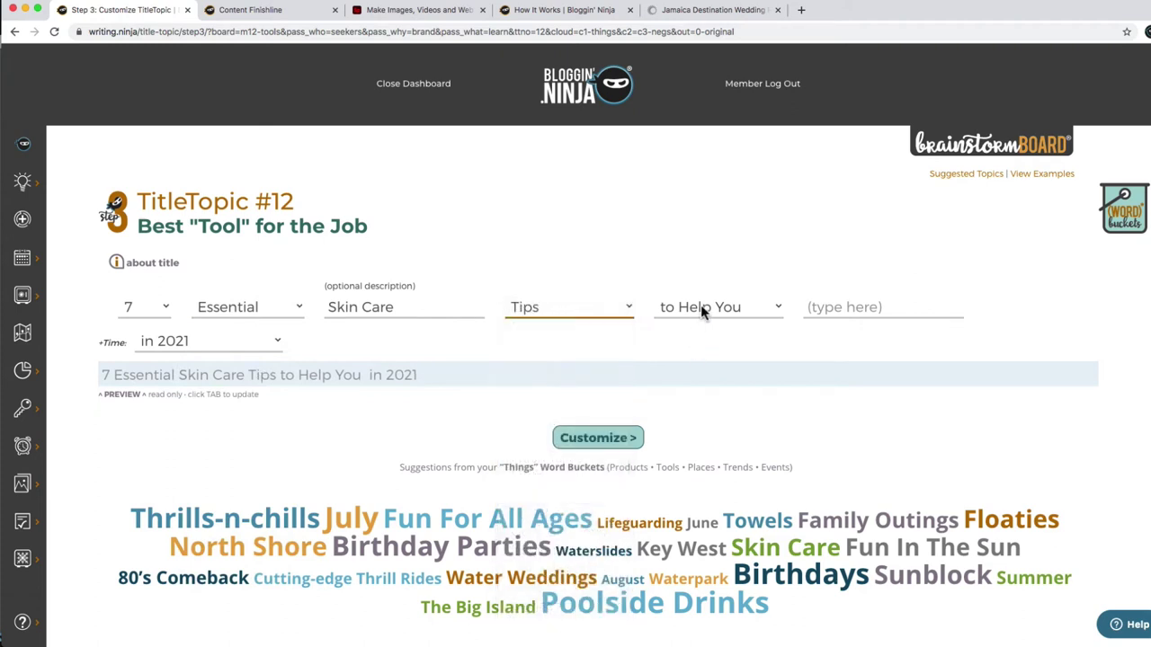
click(827, 309)
text(Avoid)
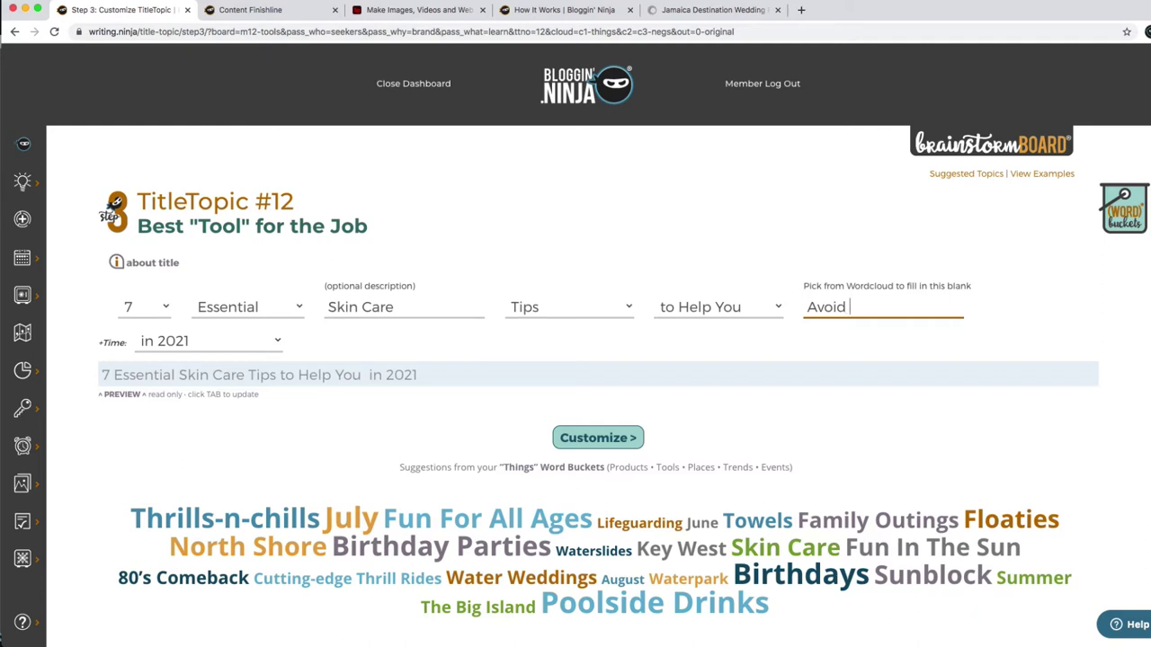
text( Wrinkles)
Remove the time phrase, swap Tips for Strategies, refresh the preview and submit the title.
click(186, 345)
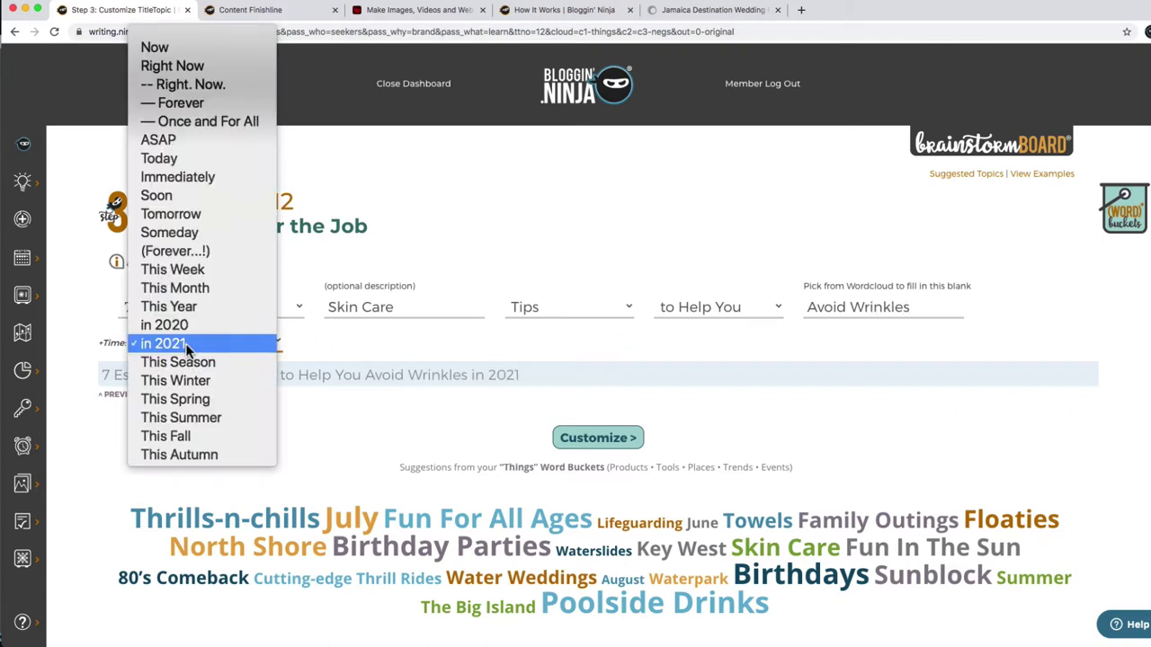
click(180, 33)
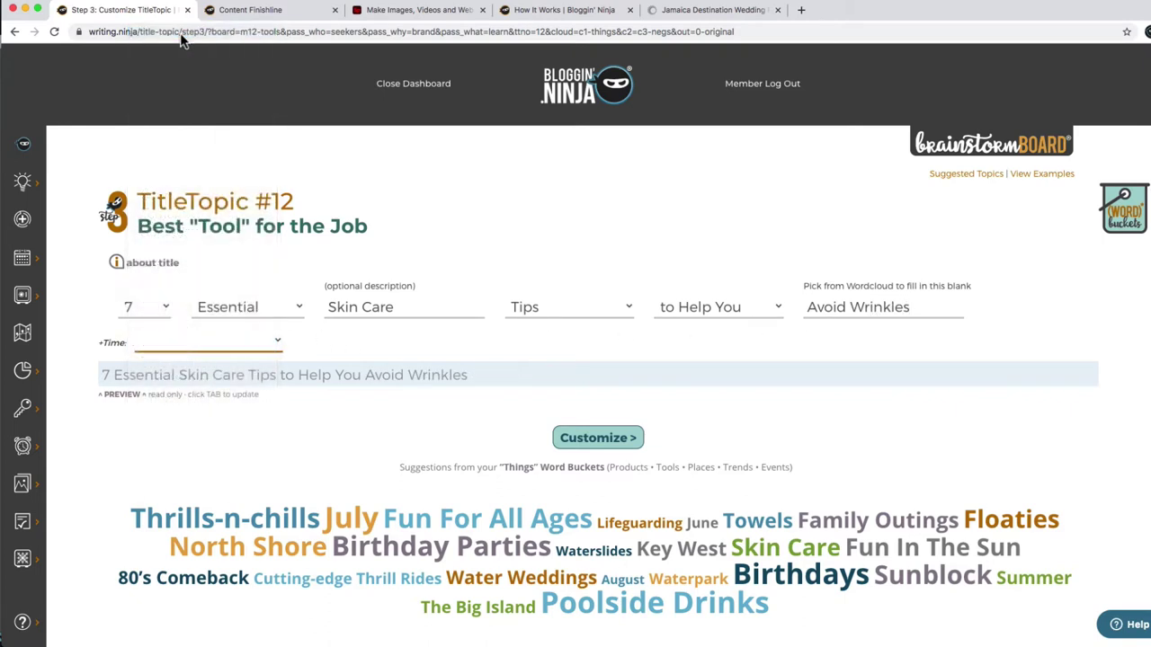
click(105, 373)
click(104, 376)
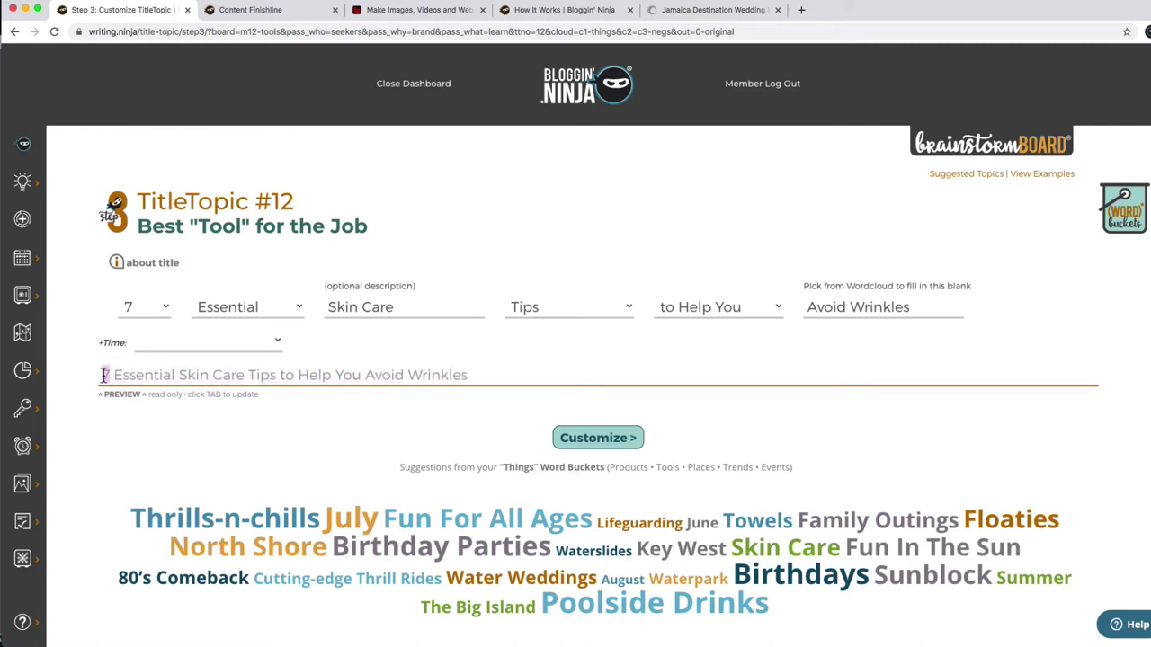
click(217, 436)
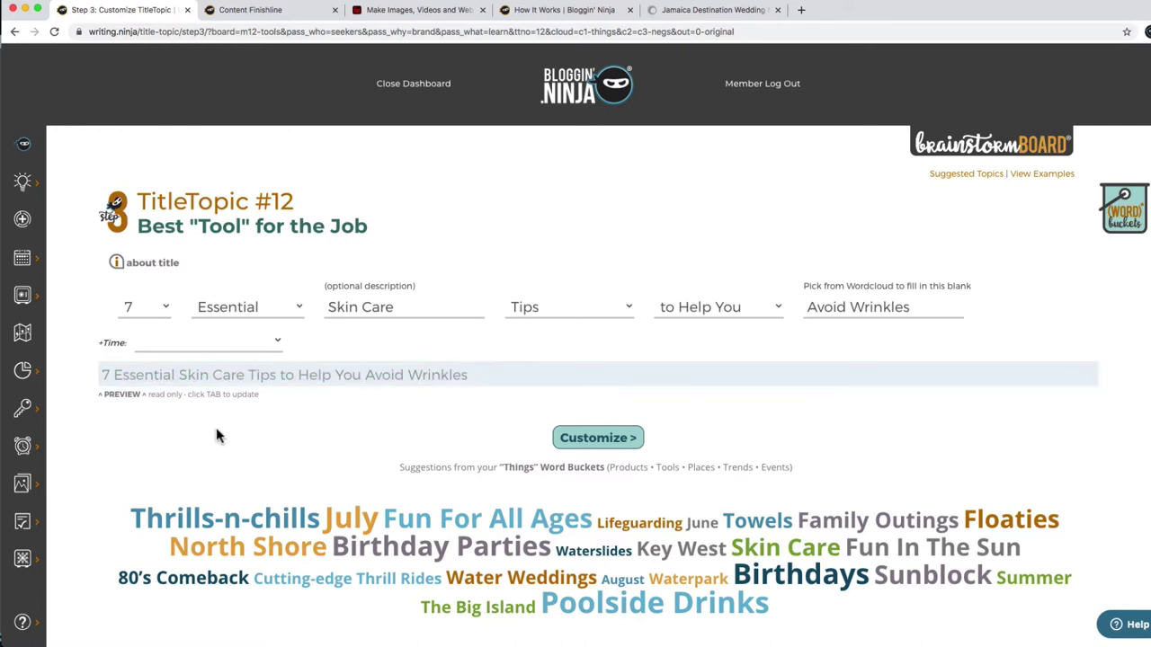
click(547, 306)
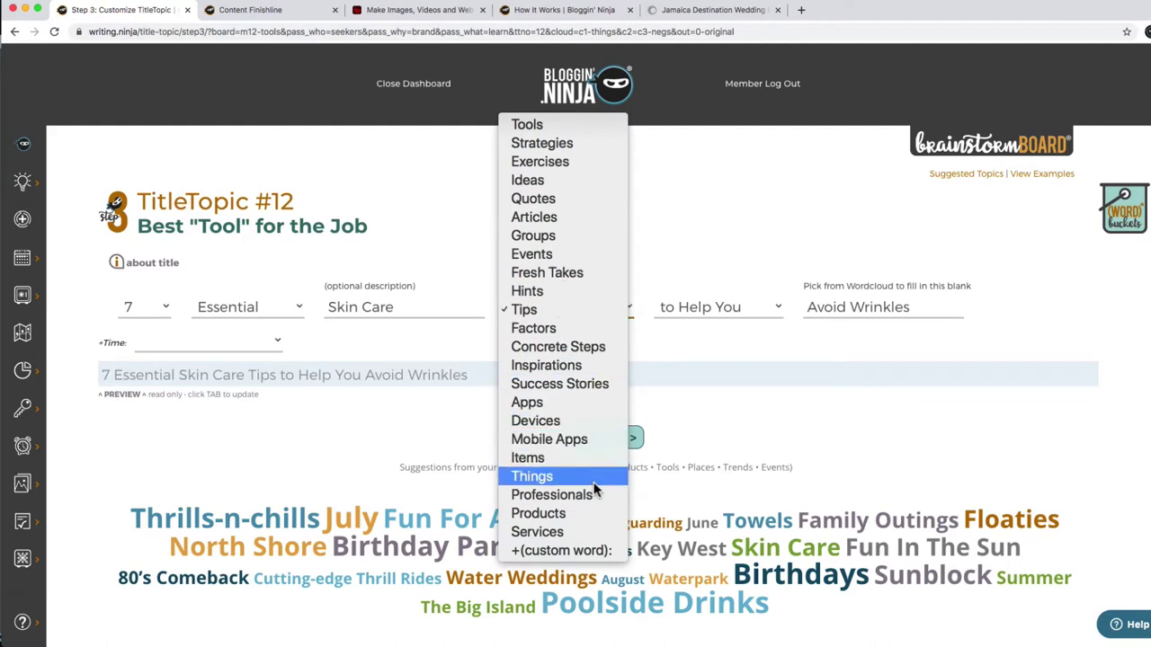
click(580, 144)
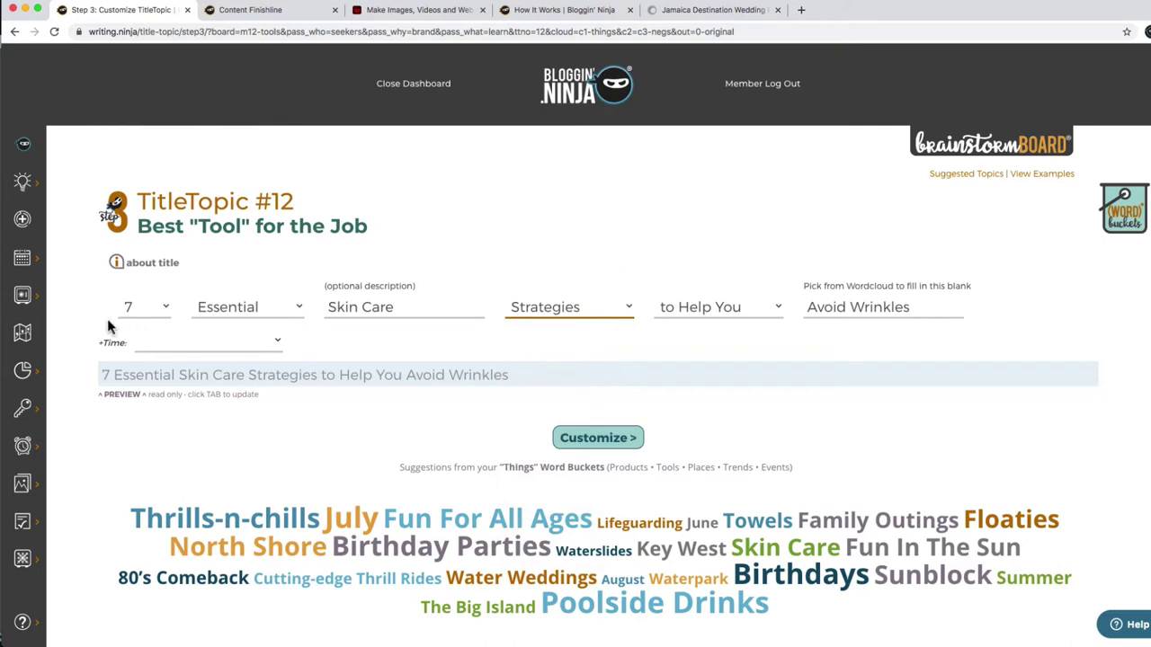
key(Tab)
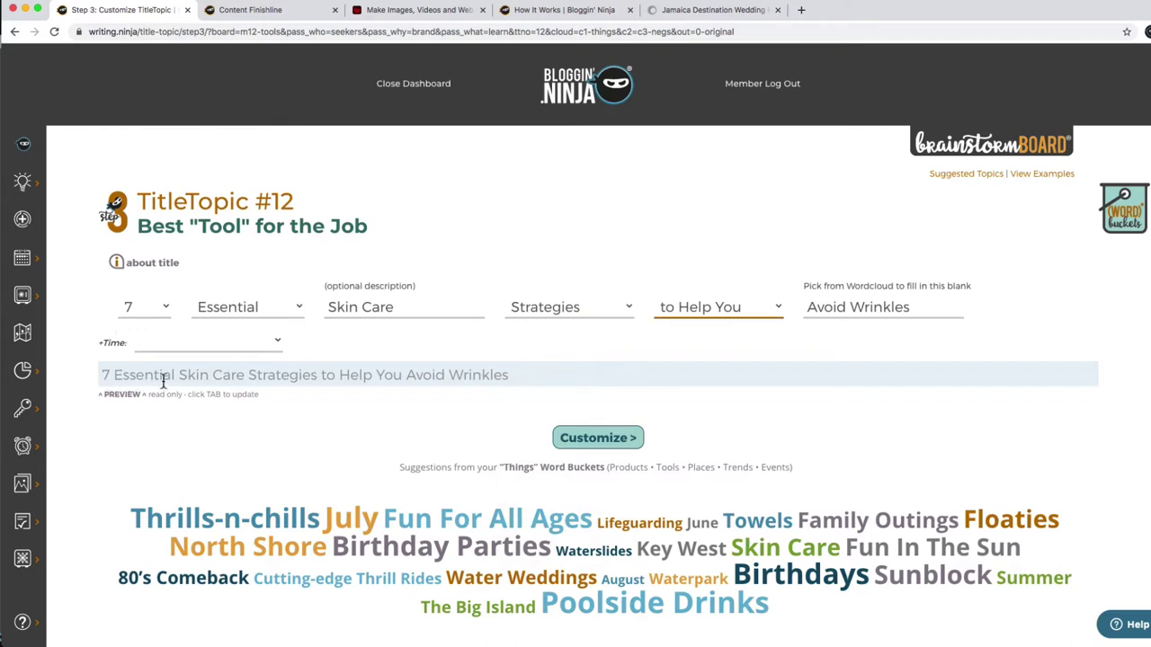
click(597, 441)
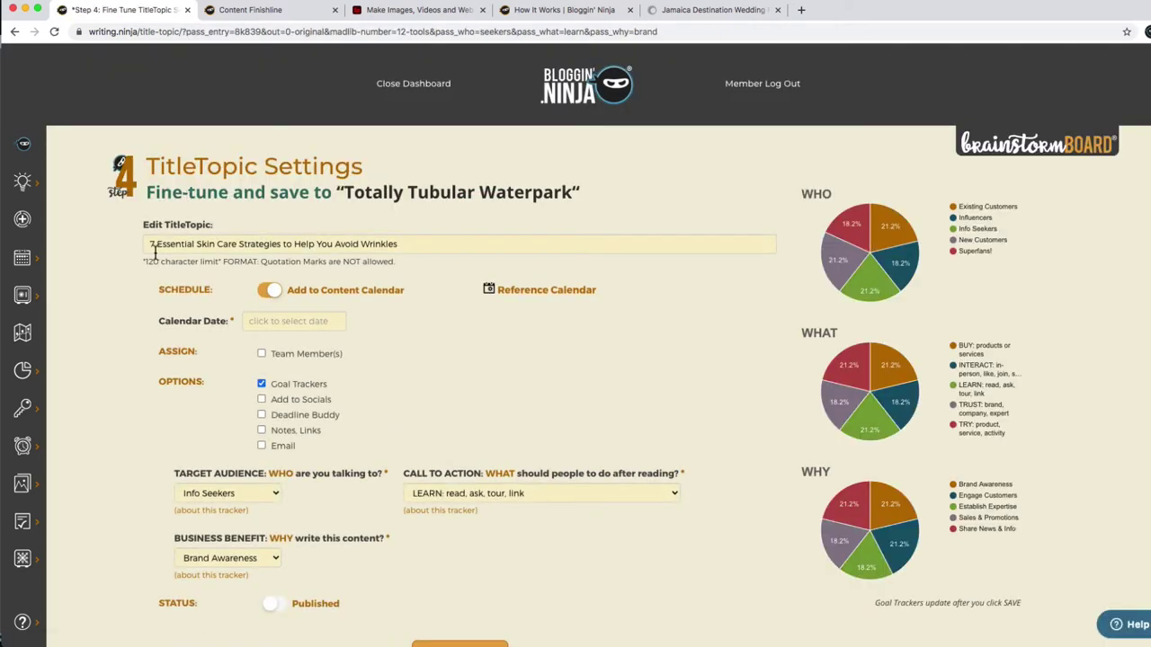
Start the title with the word 'The'.
click(151, 243)
text(The)
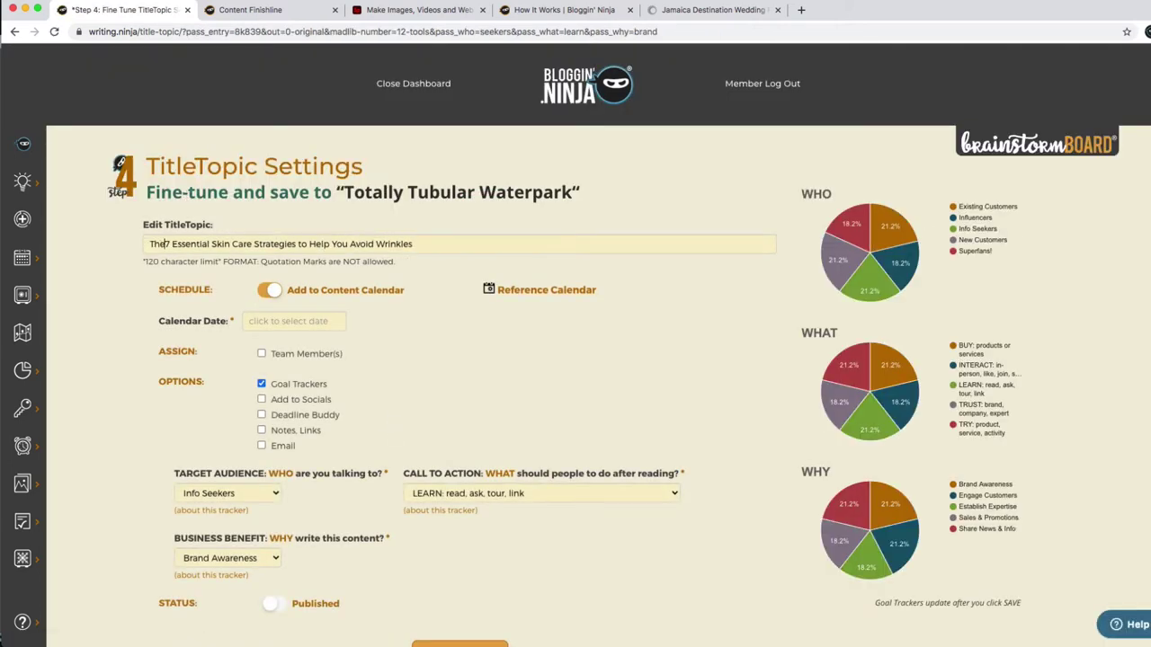
key(BackSpace)
key(BackSpace)
key(BackSpace)
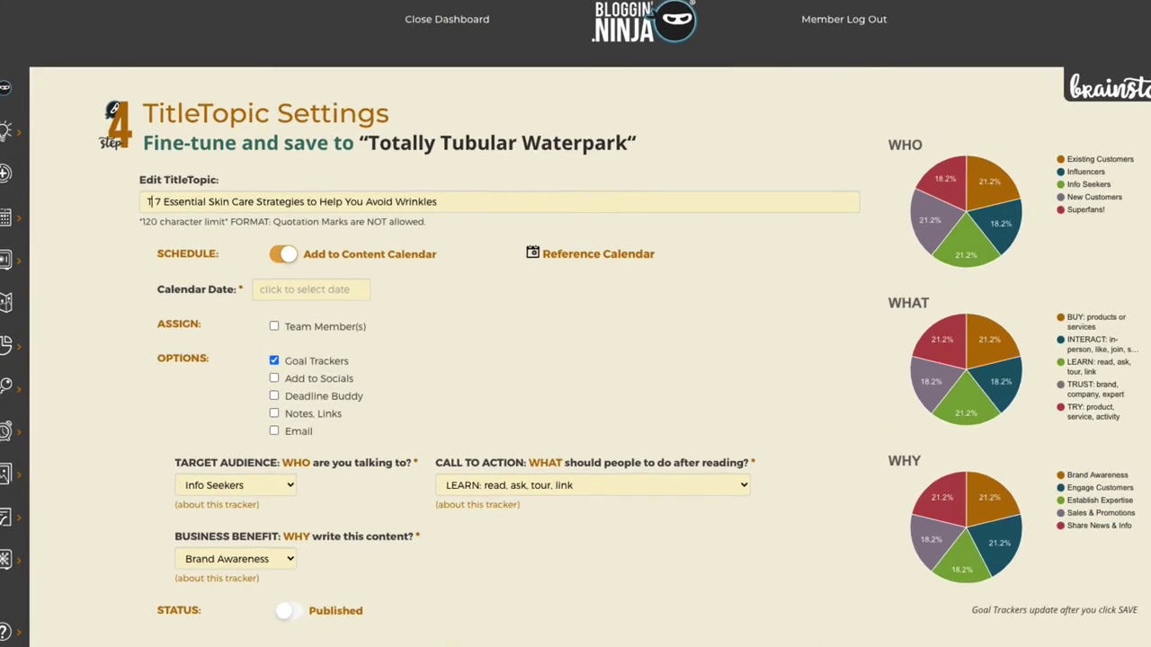
text(Our)
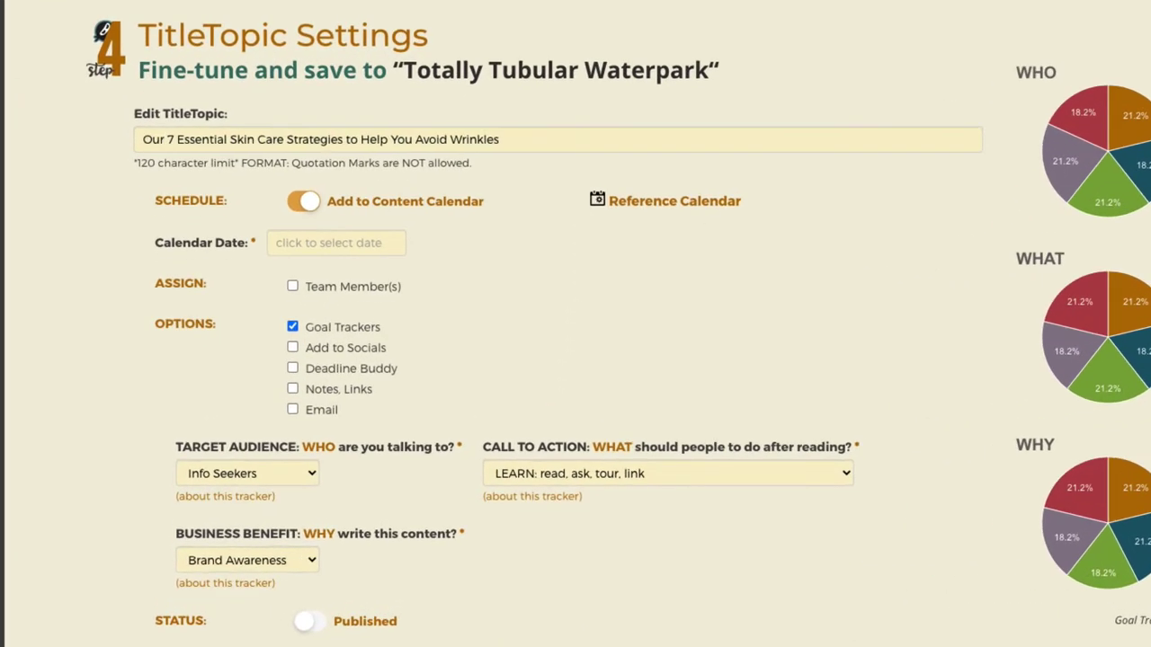
key(BackSpace)
key(BackSpace)
key(BackSpace)
text(The)
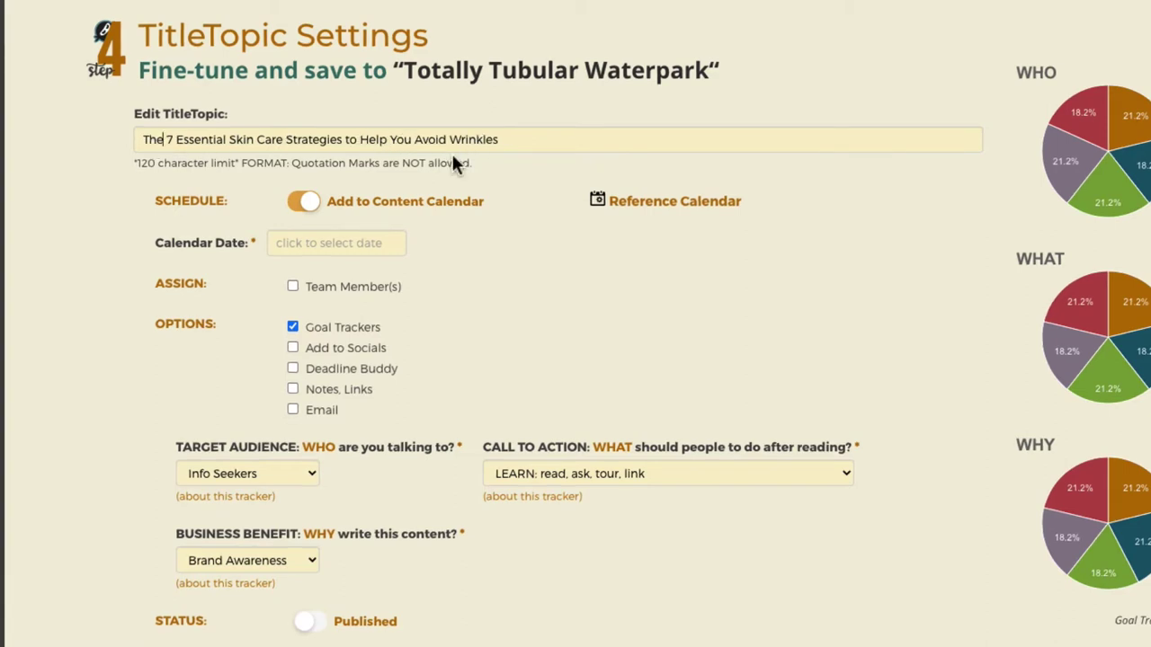
Take the topic off the content calendar and assign it to a team member.
click(300, 201)
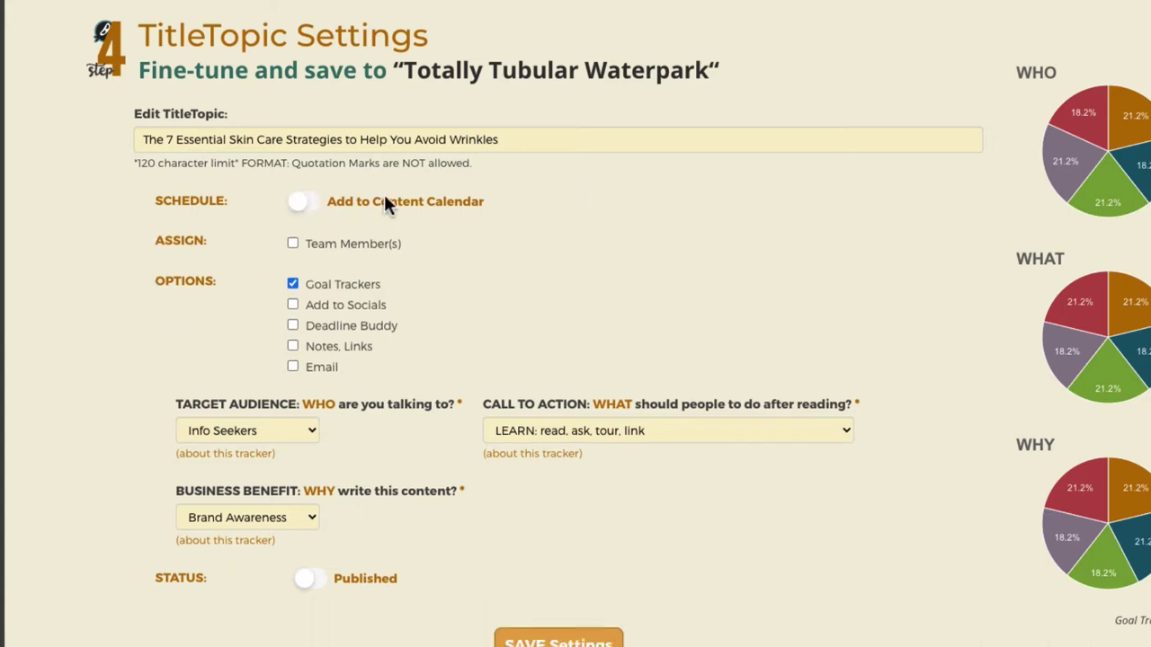
click(367, 242)
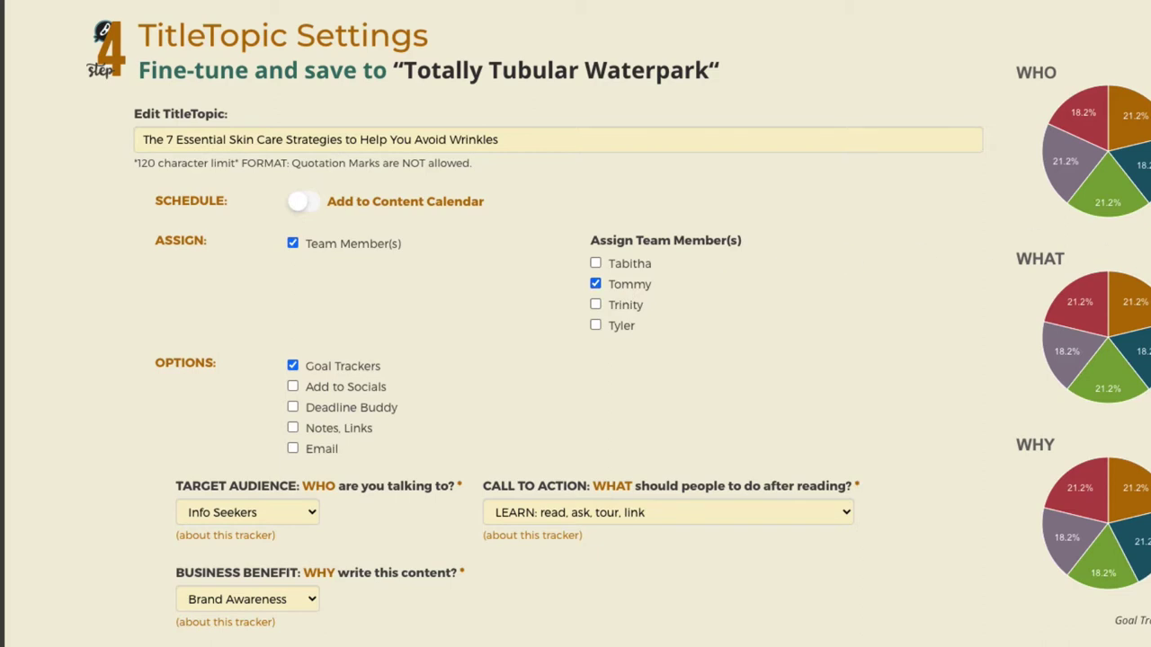
scroll(576, 324, down, 2)
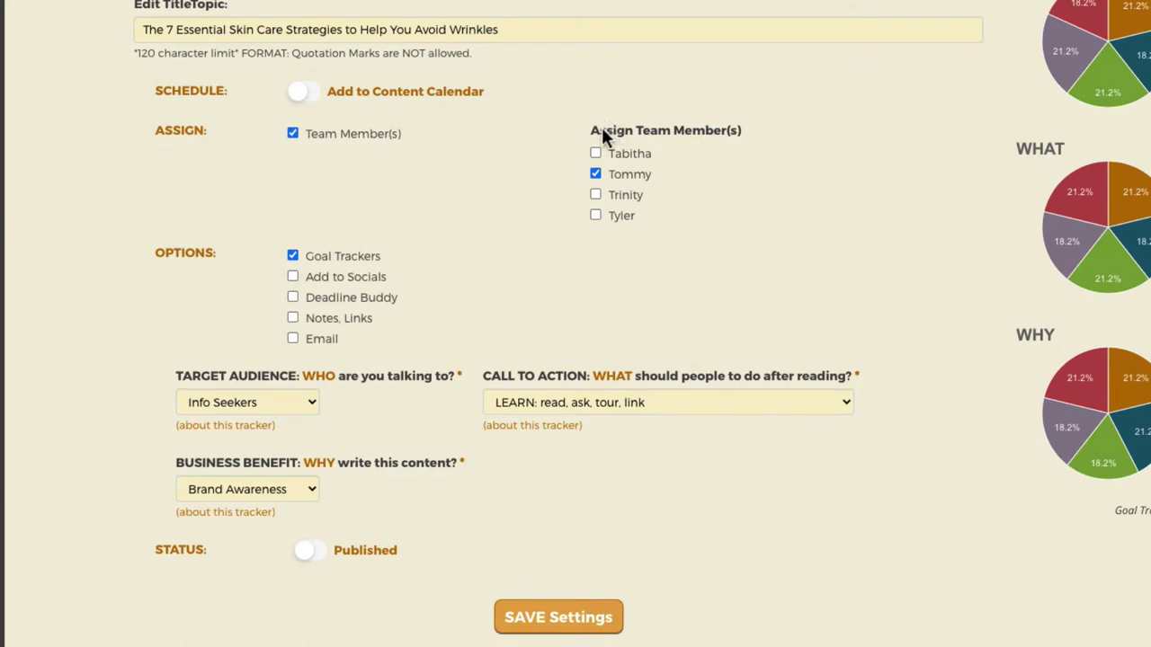
Turn on email sharing and enter the freelancer's e-mail address.
click(321, 343)
double_click(384, 552)
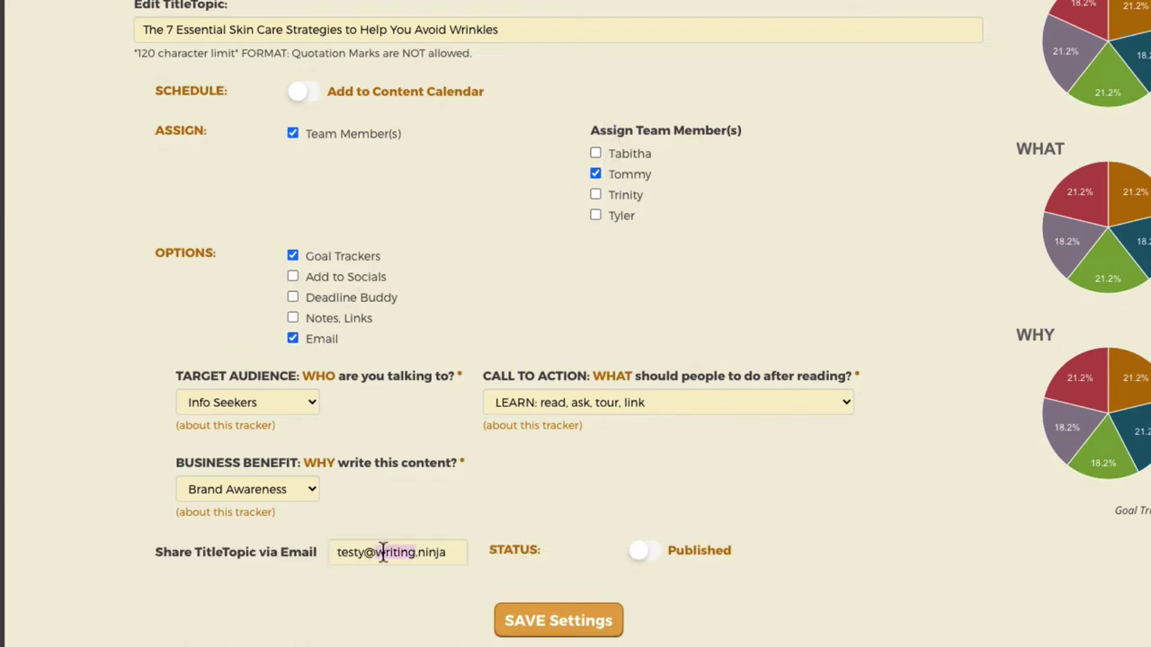
click(333, 552)
key(shift+End)
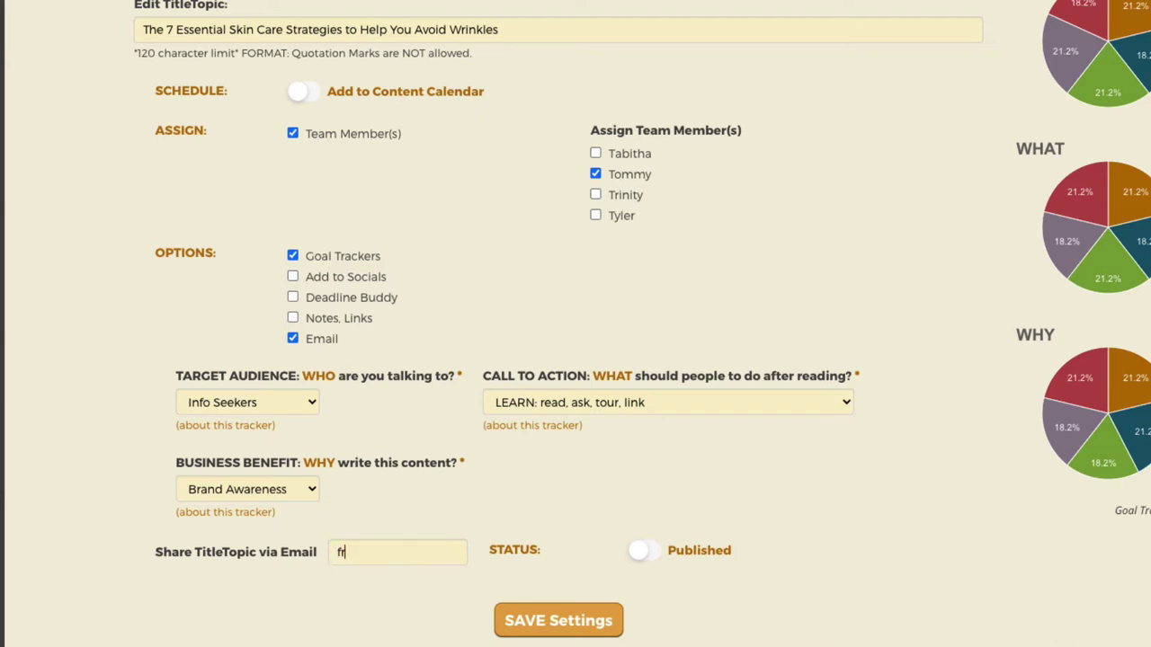
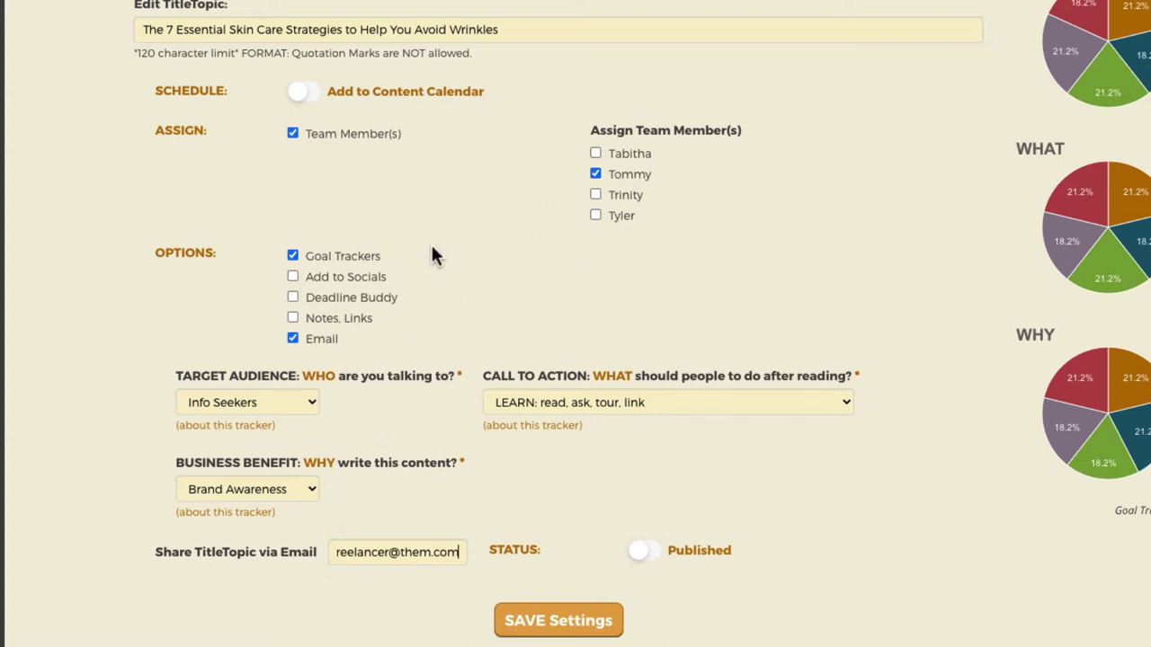
Add the topic to Instagram, Facebook, YouTube, Twitter and Pinterest socials and save the settings.
click(374, 279)
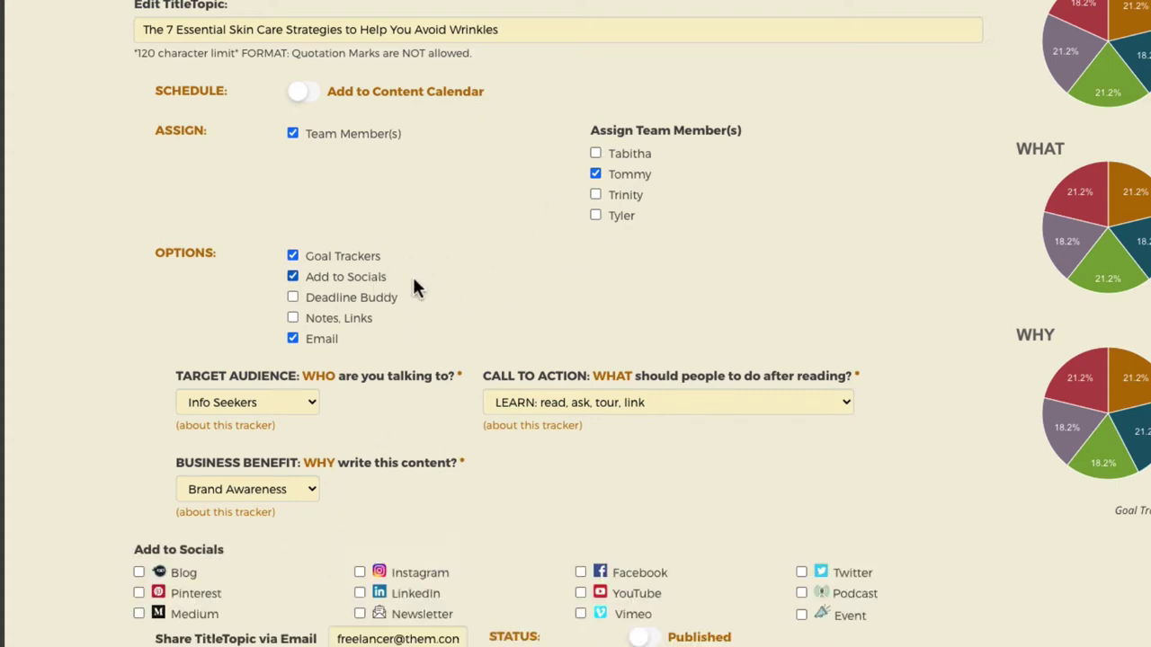
scroll(575, 324, down, 2)
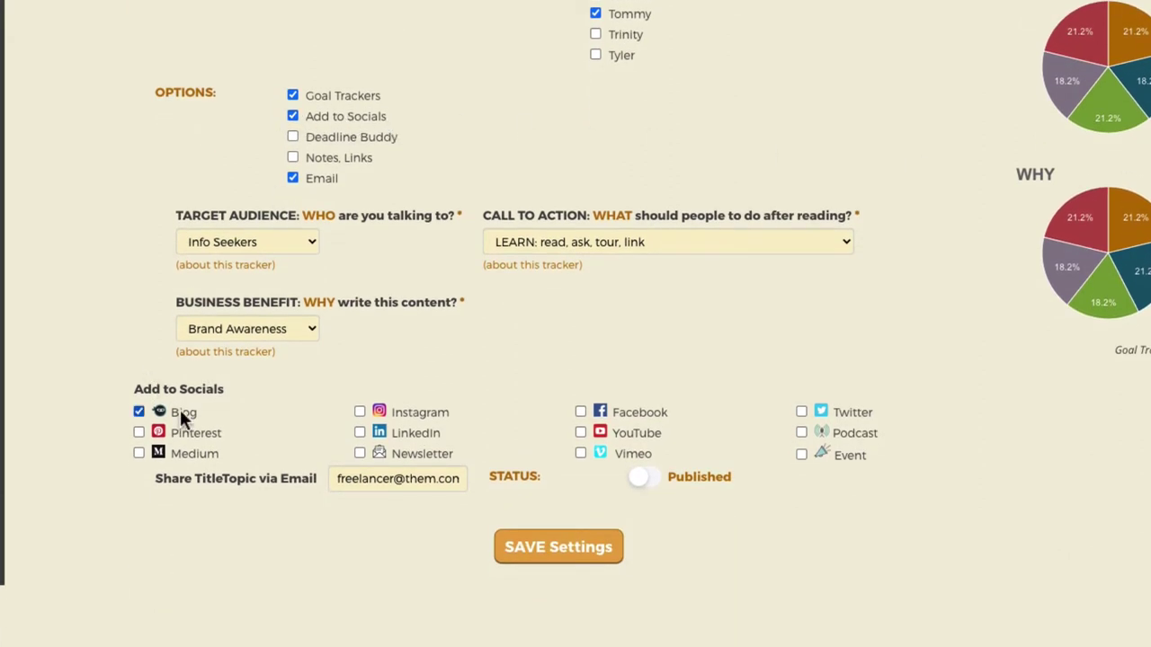
click(413, 411)
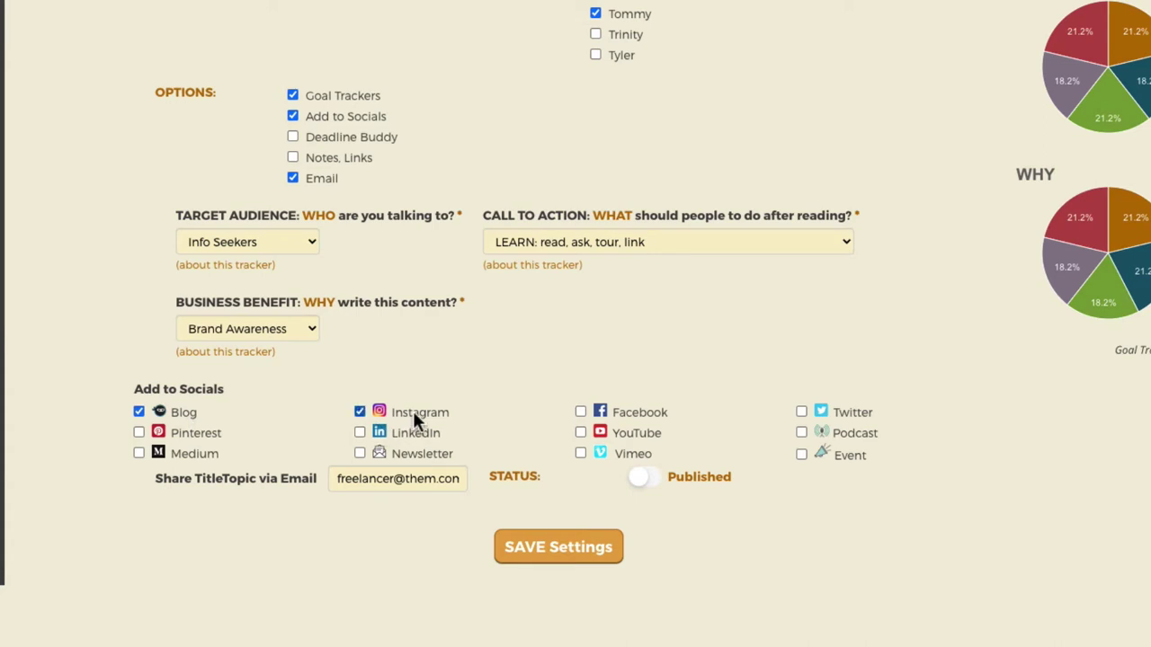
click(651, 417)
click(644, 428)
click(851, 411)
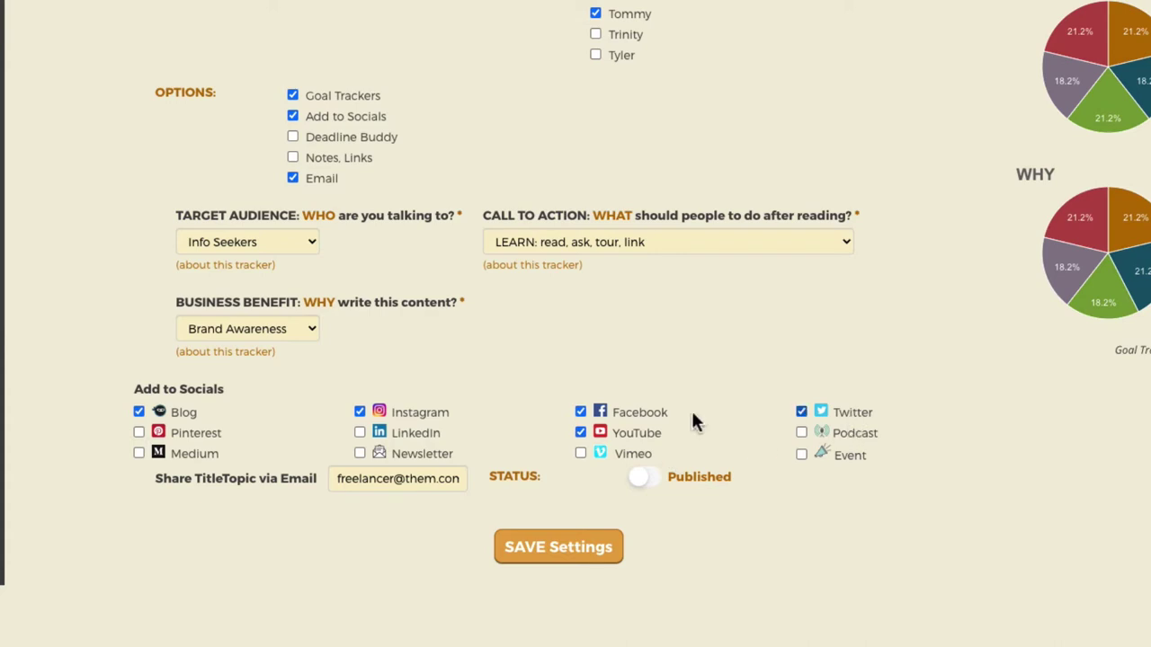
click(175, 428)
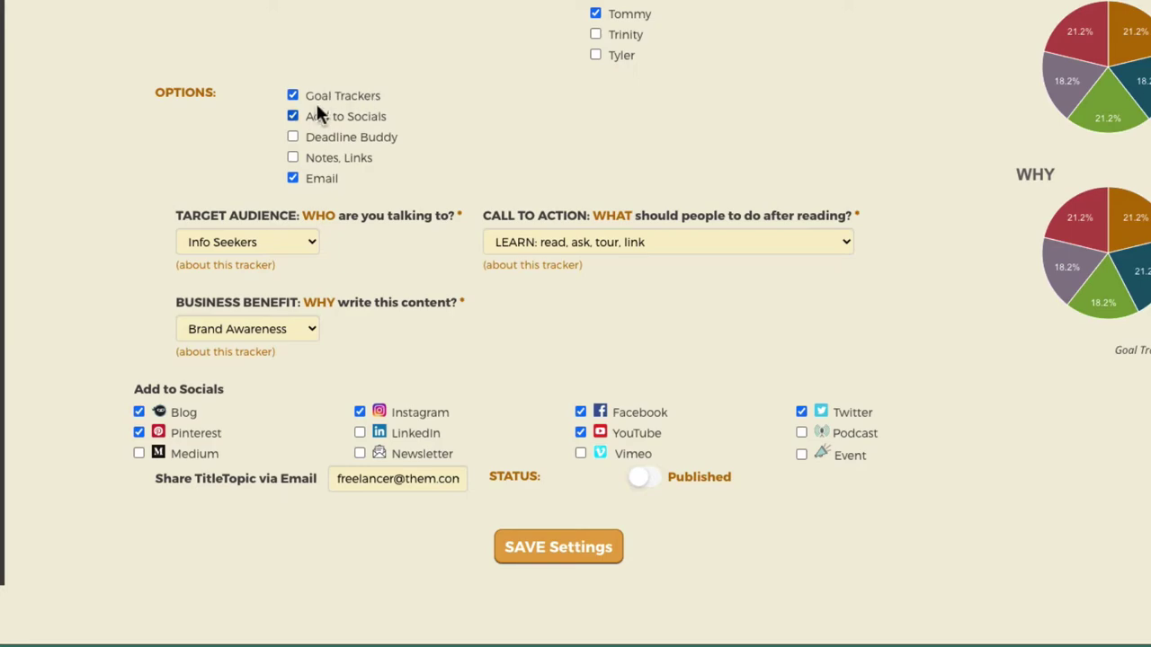
click(561, 551)
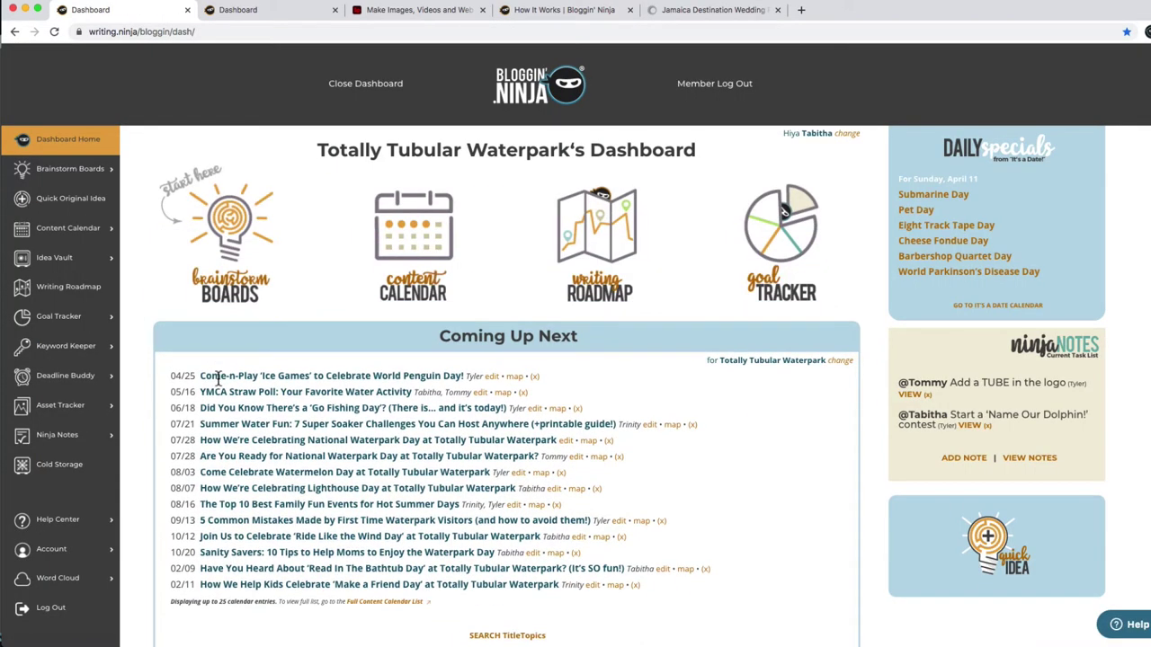
Edit the skin care strategies topic from the Idea Vault's Unscheduled Simple List.
mouse_move(65, 257)
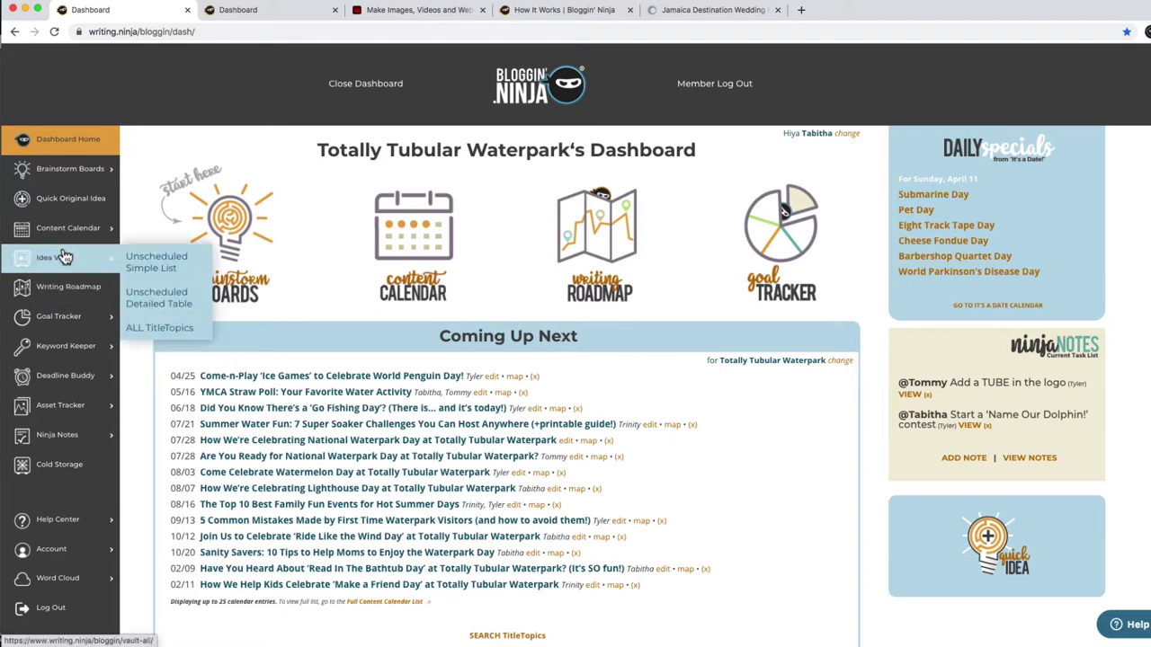
click(169, 261)
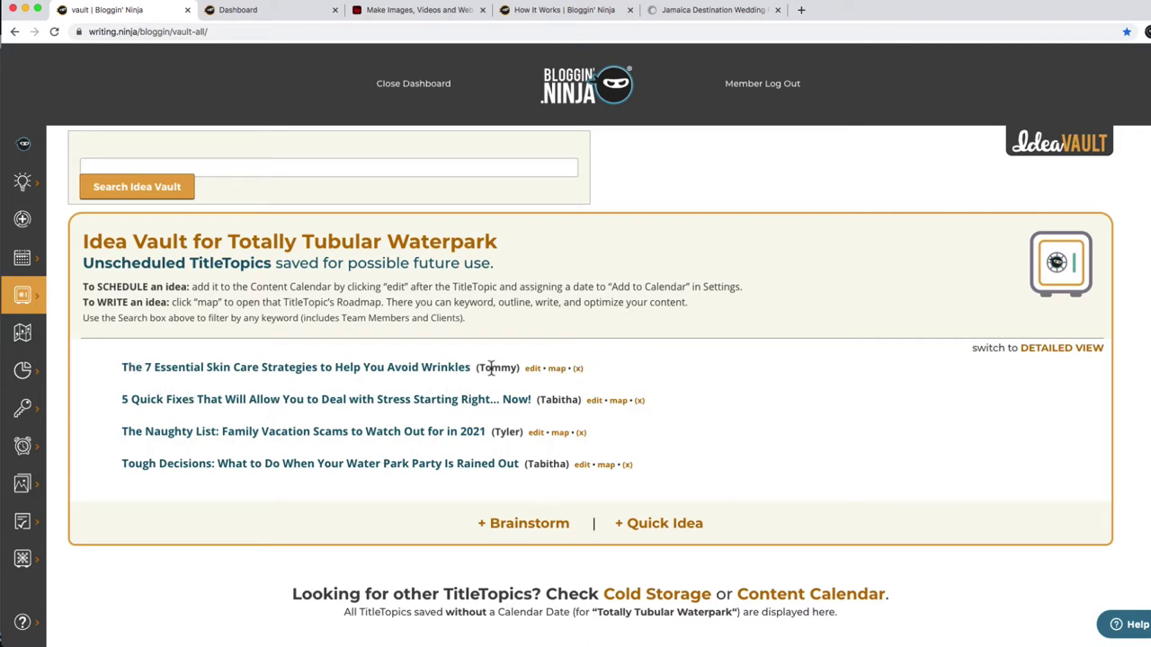
click(532, 371)
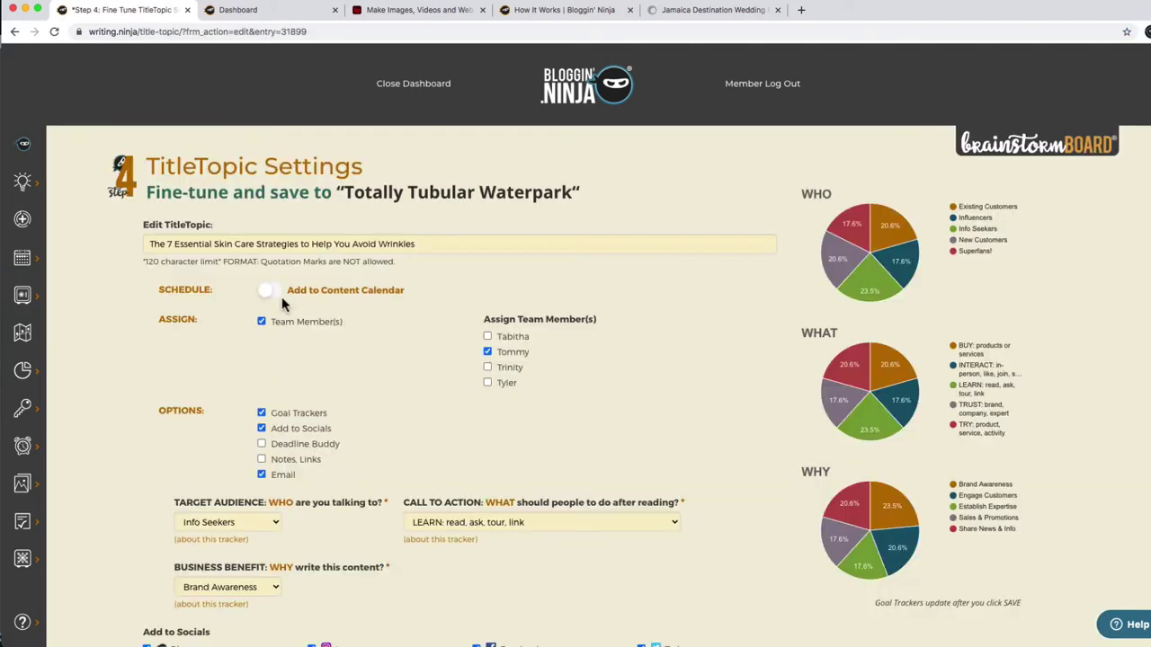
Put the topic on the content calendar for 04/13, checking the reference calendar, and save.
click(273, 291)
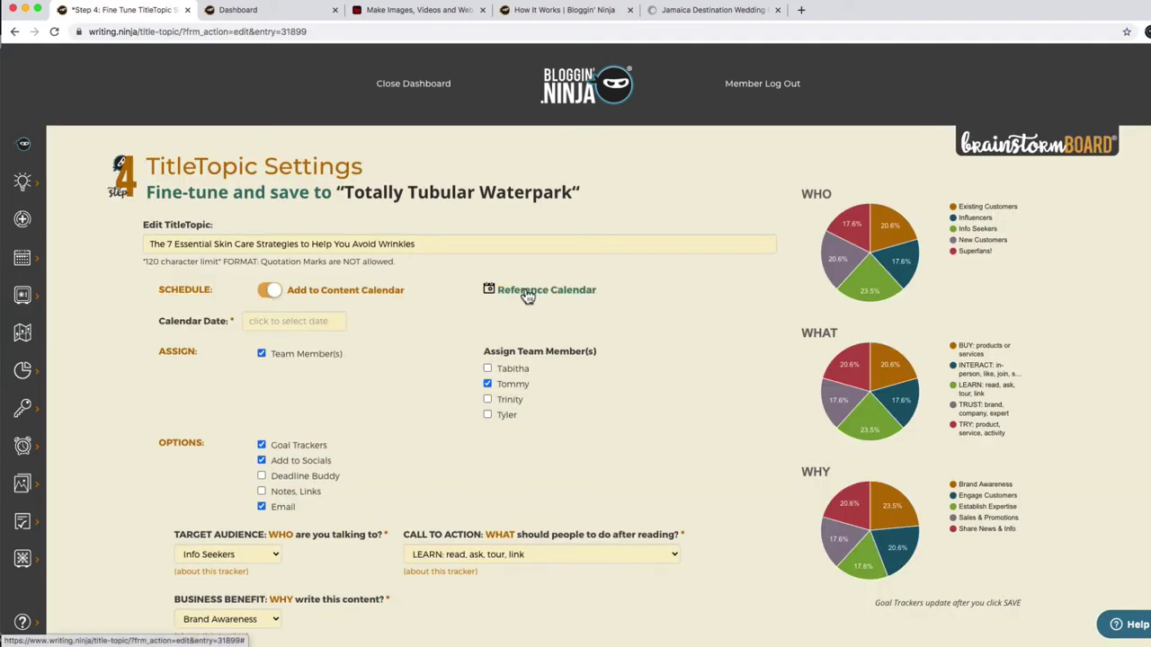
click(527, 291)
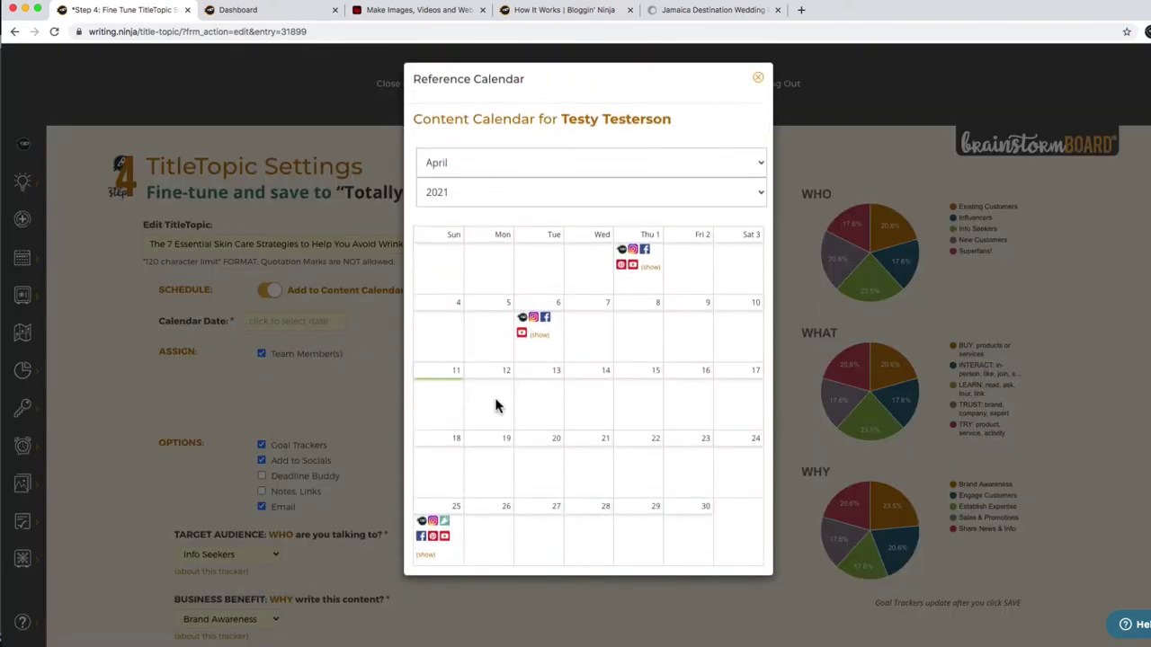
click(325, 321)
click(320, 321)
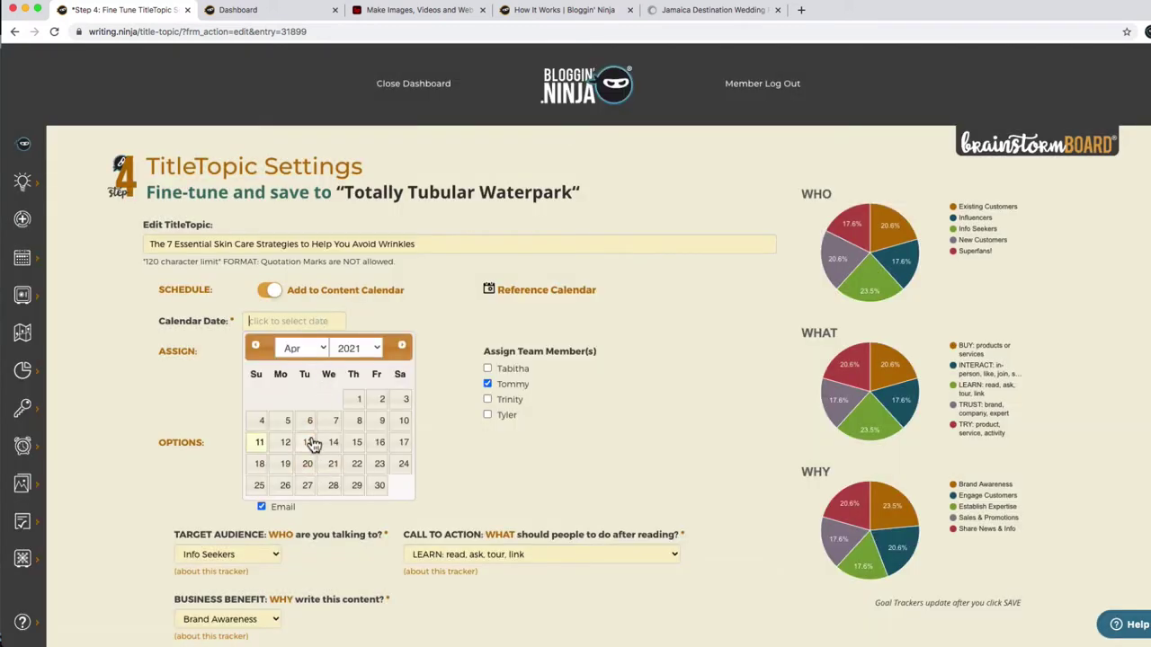
click(309, 442)
scroll(308, 442, down, 5)
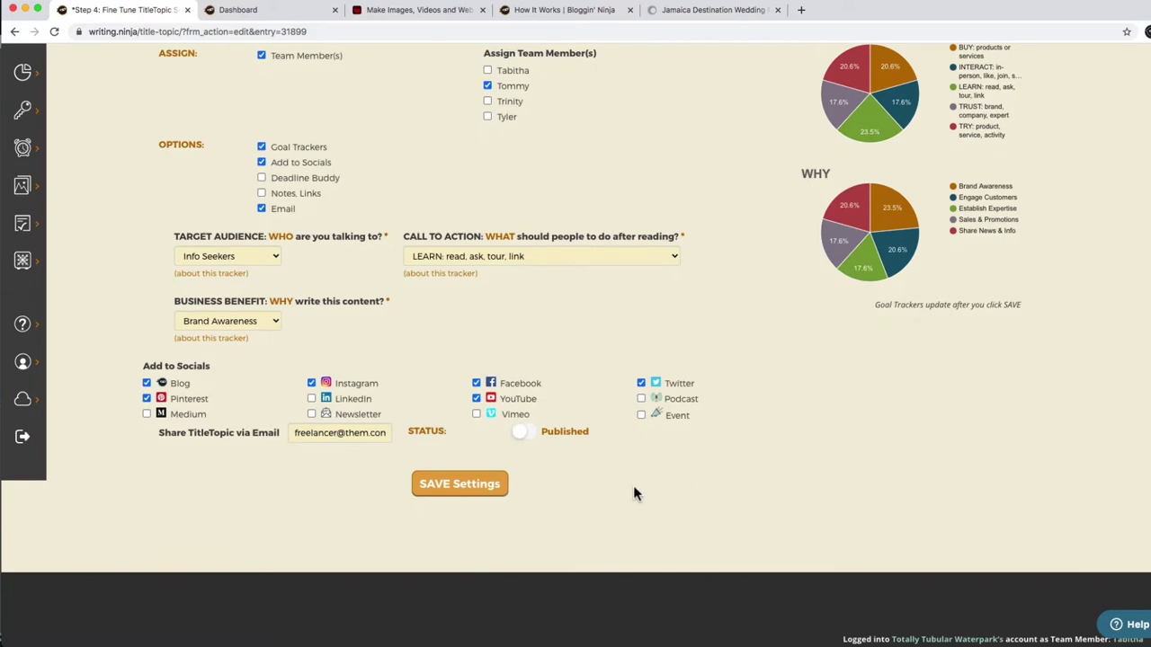
click(470, 484)
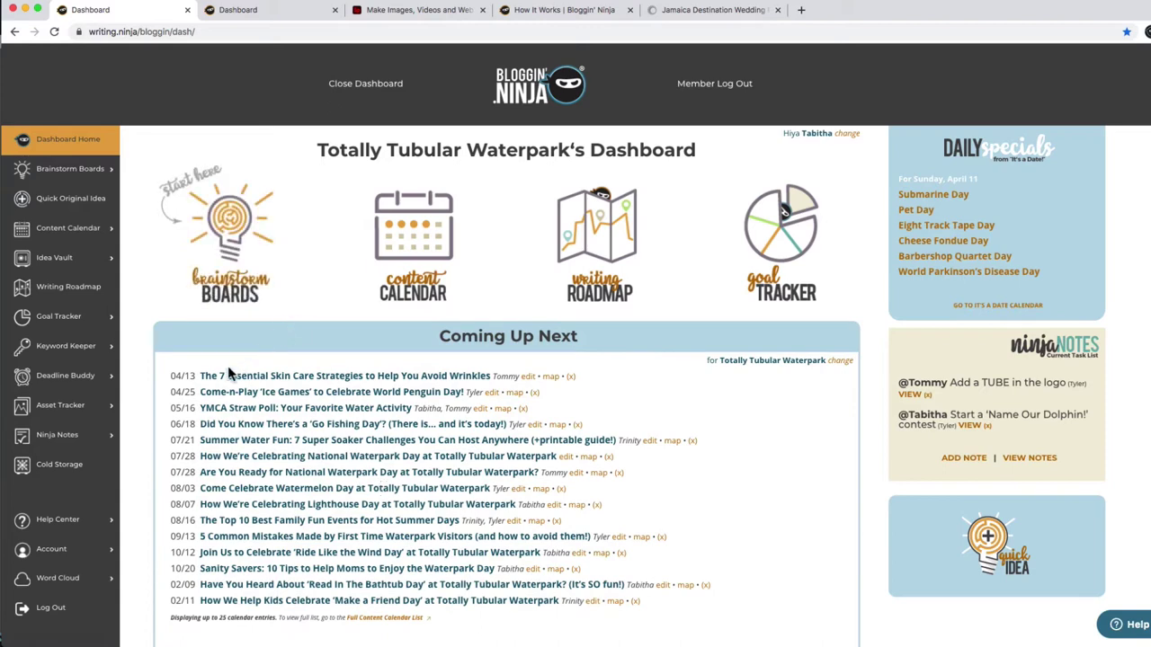
Go from the dashboard to the Brainstorm Board page.
drag(174, 374, 193, 377)
click(220, 243)
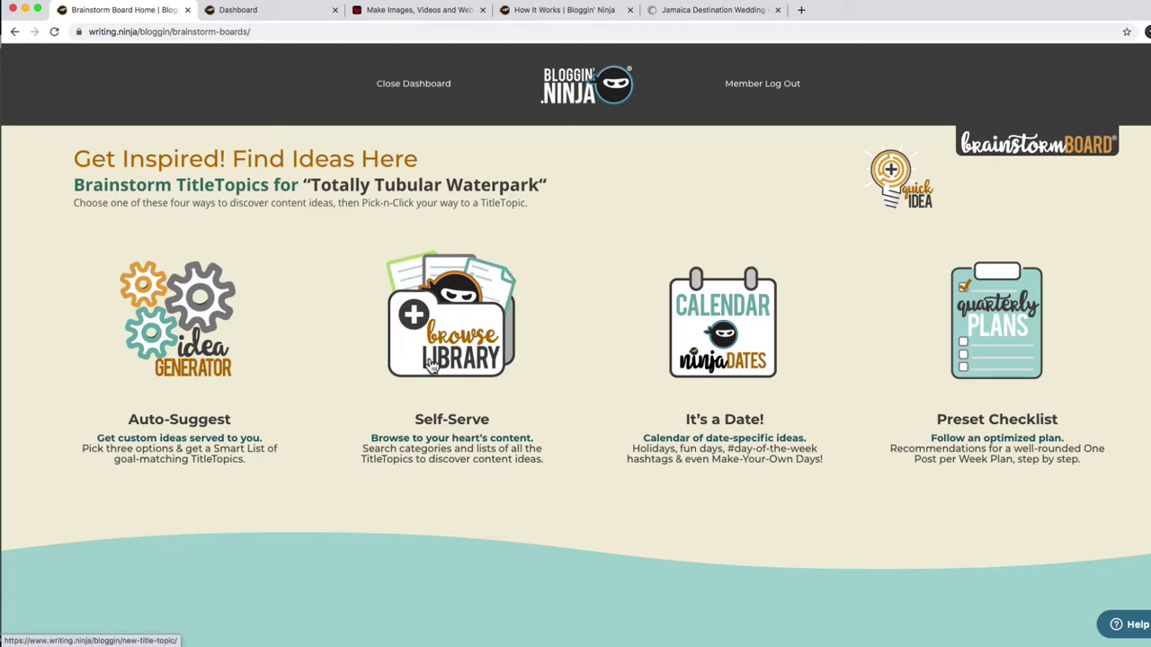
Open the Self-Serve TitleTopic Library, browse its categories, and choose Helpful Ideas.
click(433, 363)
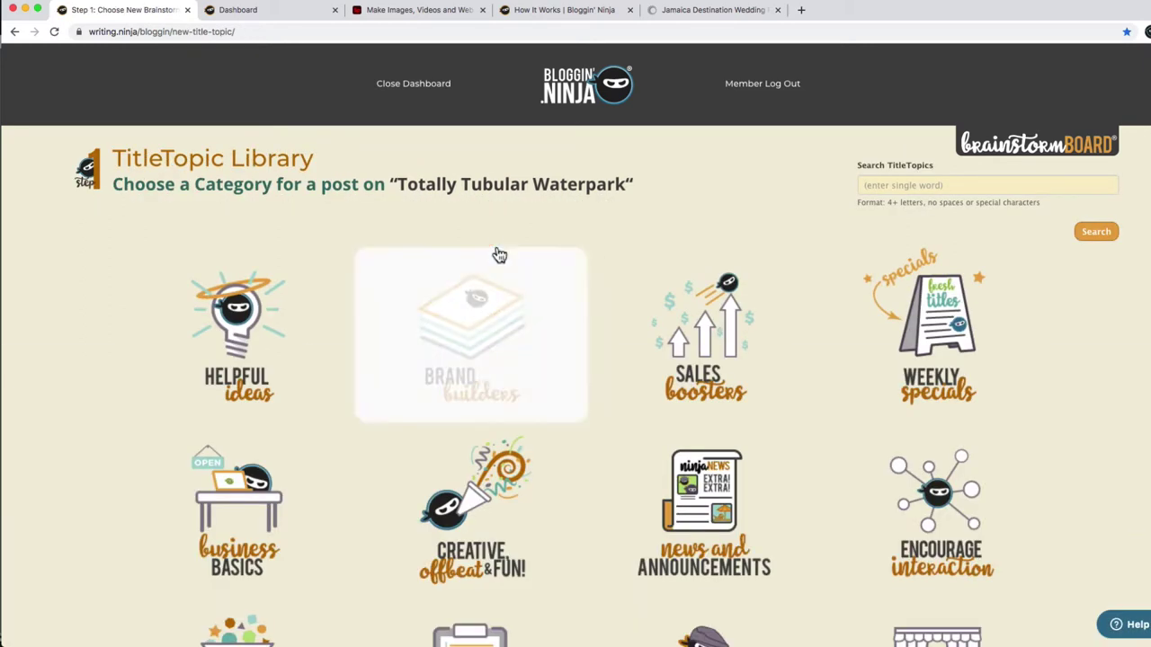
drag(630, 184, 398, 185)
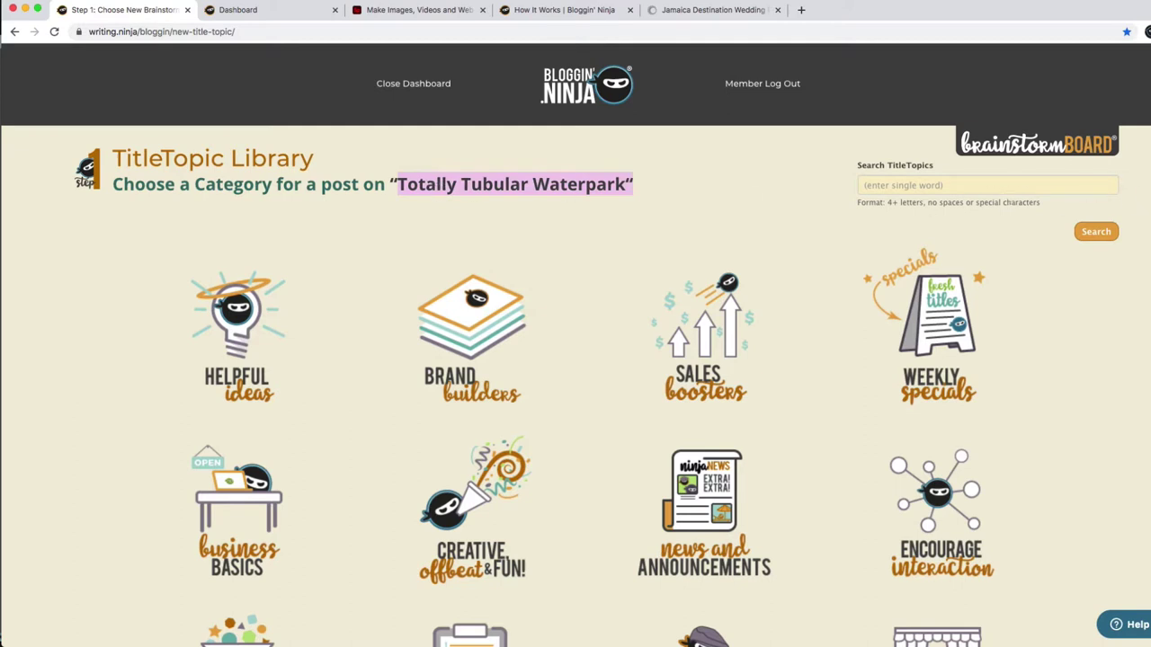
scroll(1146, 203, down, 3)
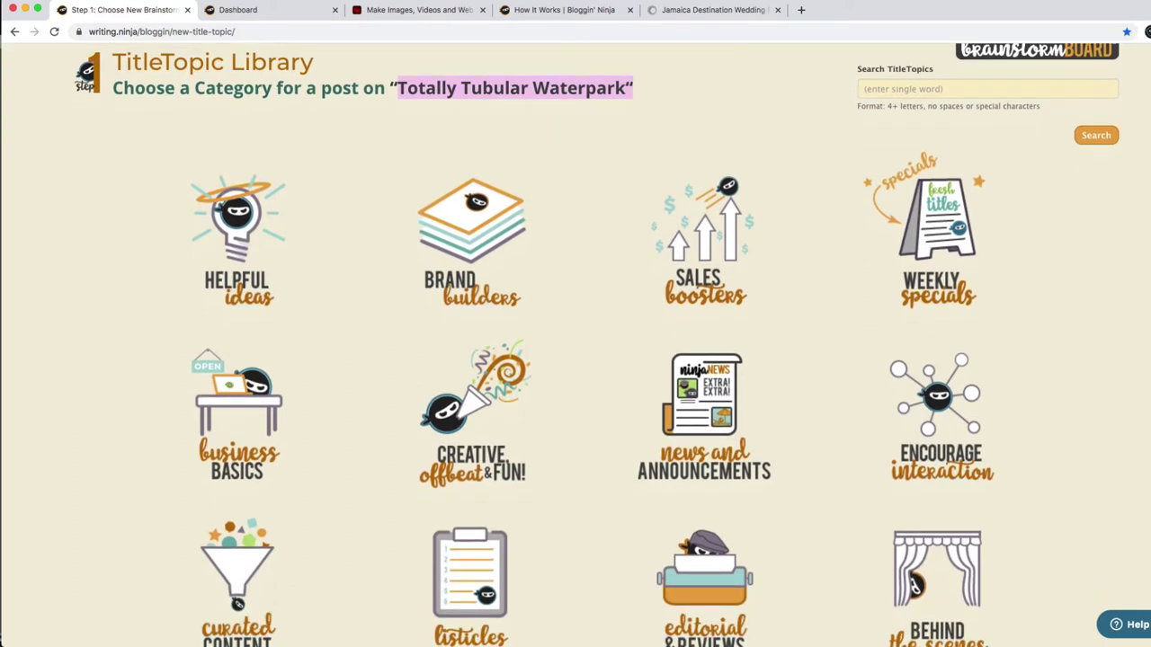
scroll(576, 345, down, 2)
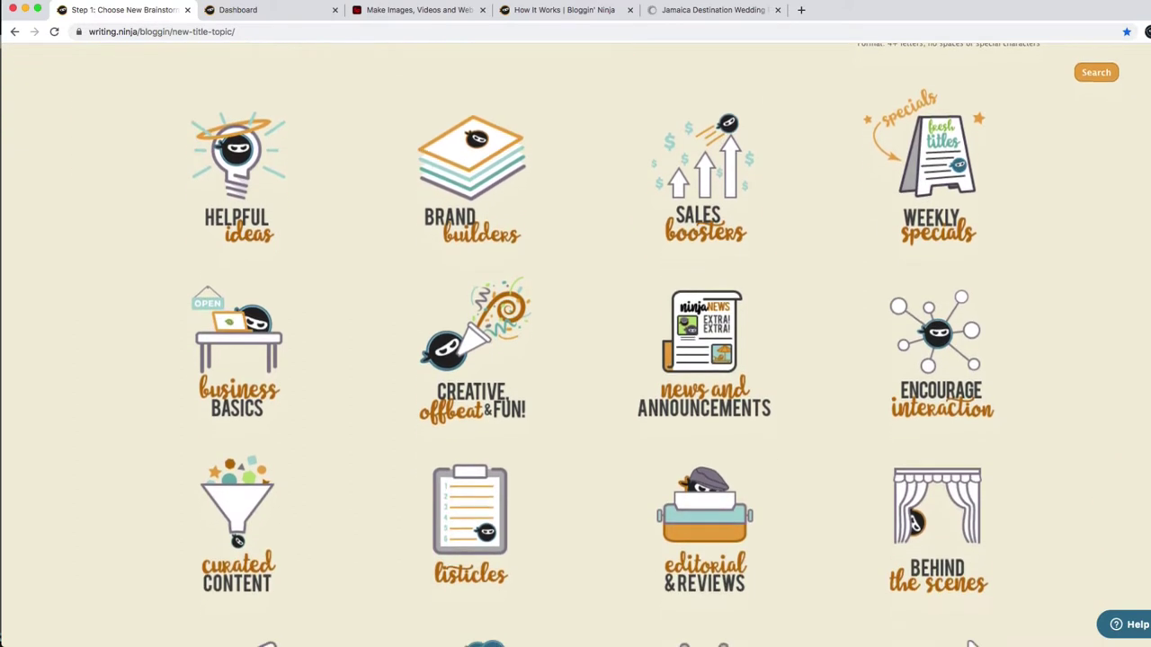
scroll(983, 417, down, 3)
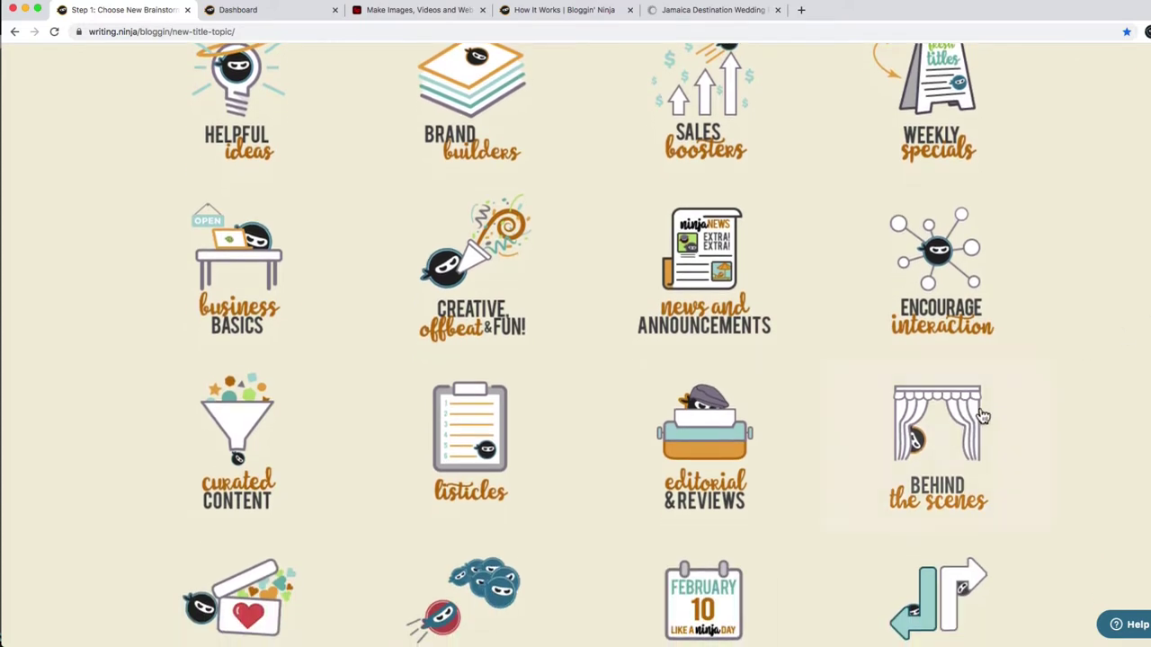
mouse_move(971, 448)
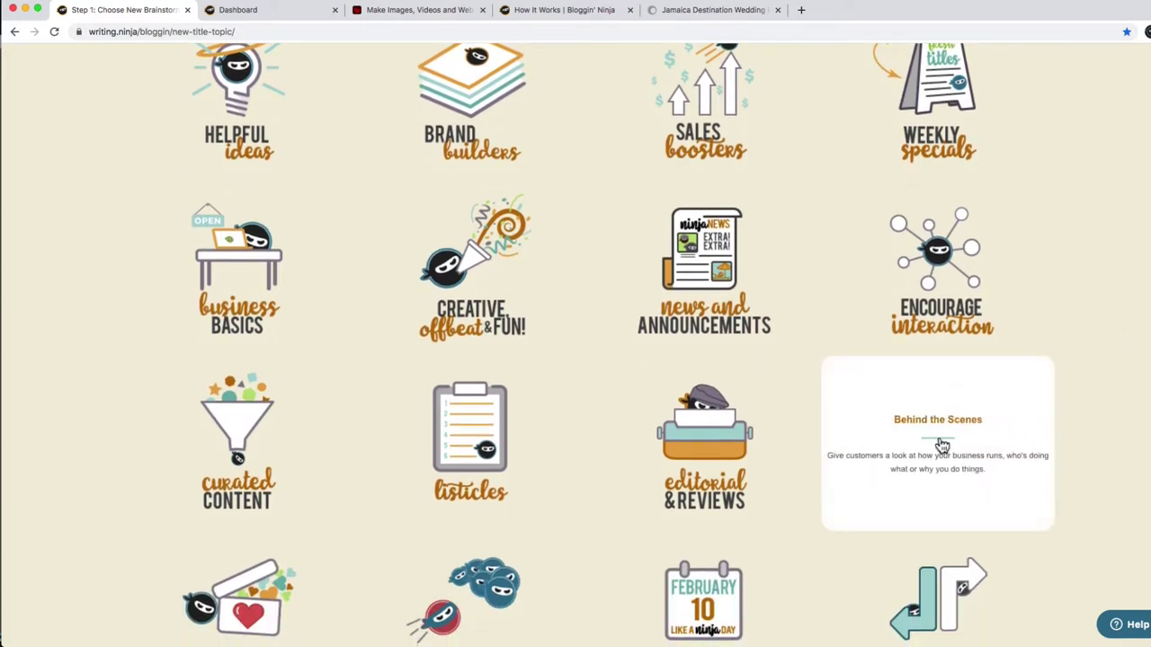
mouse_move(728, 294)
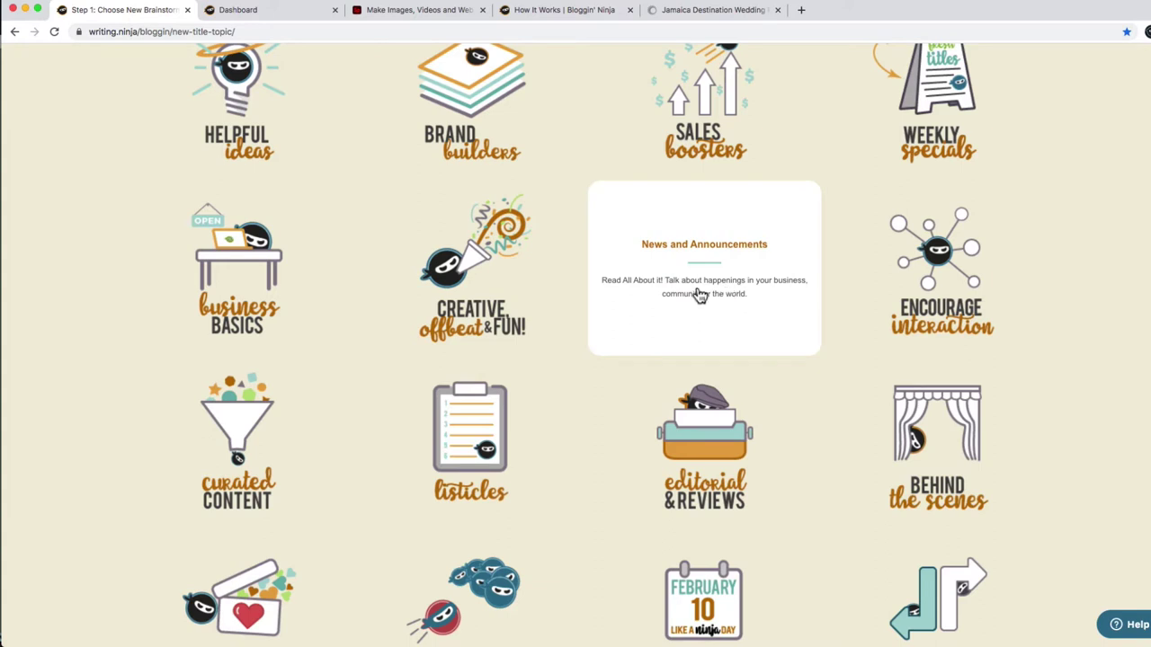
mouse_move(468, 293)
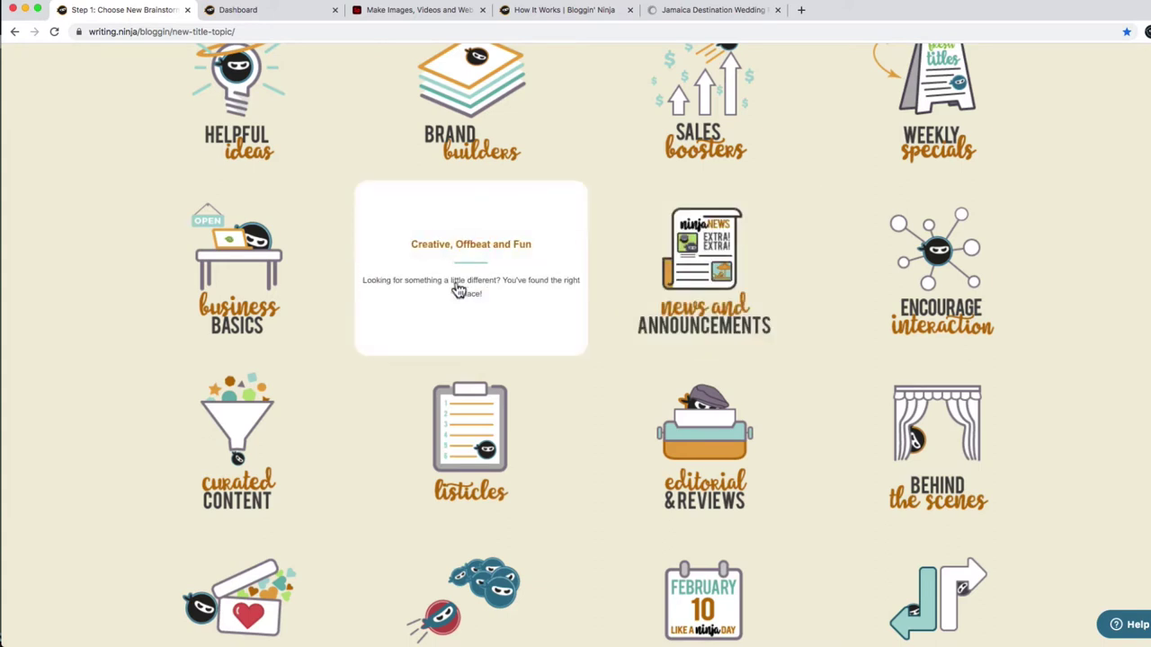
mouse_move(762, 285)
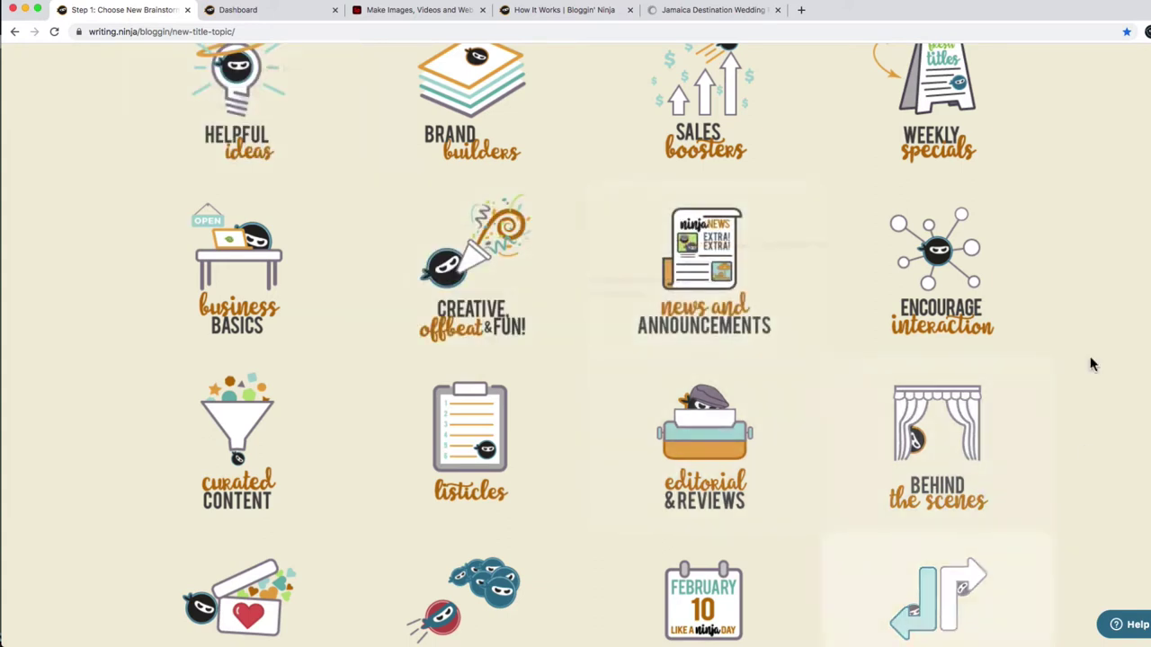
scroll(1061, 201, up, 2)
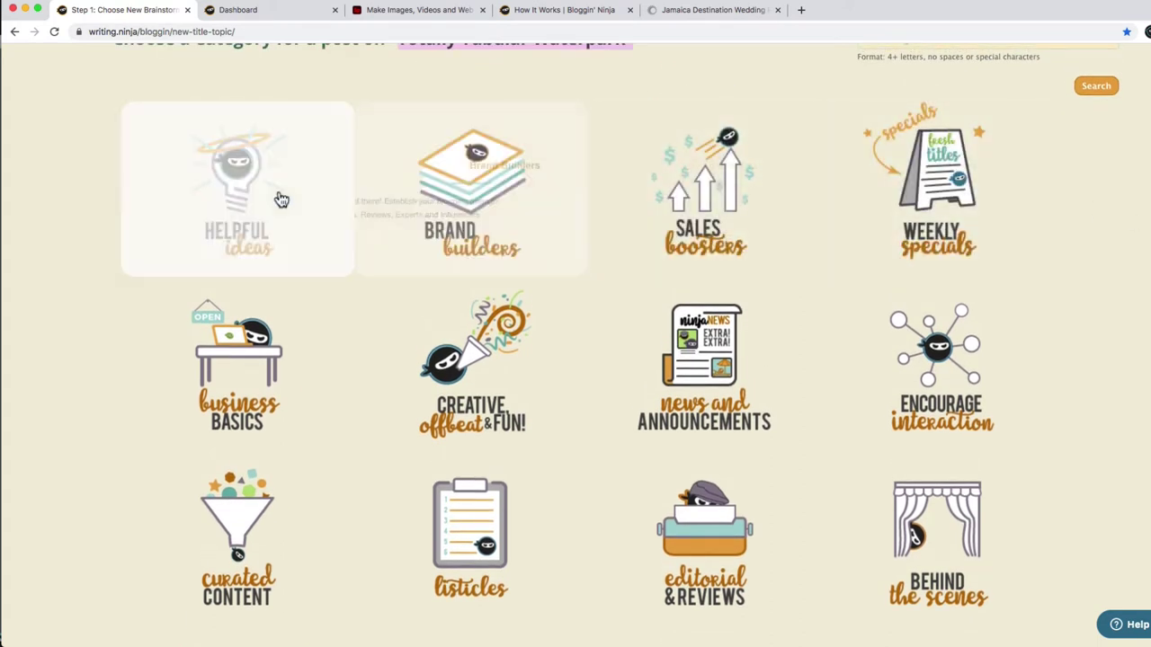
click(249, 200)
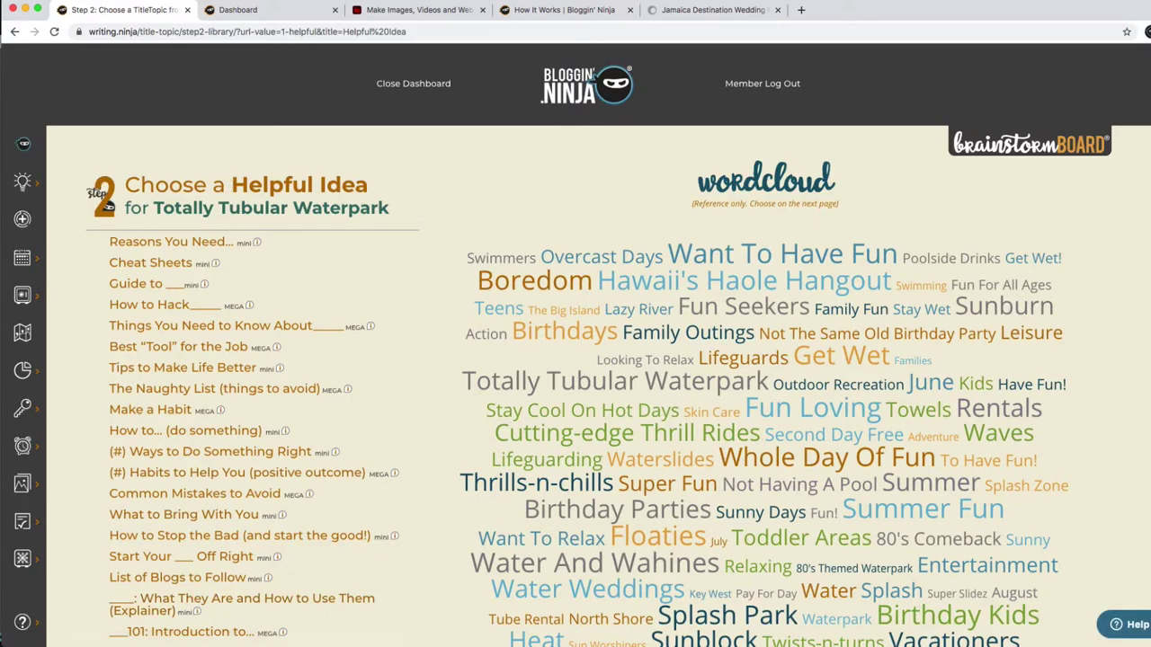
Choose the 'Guide to ___' idea from the Helpful Idea list to reach its title customisation step.
scroll(781, 527, down, 2)
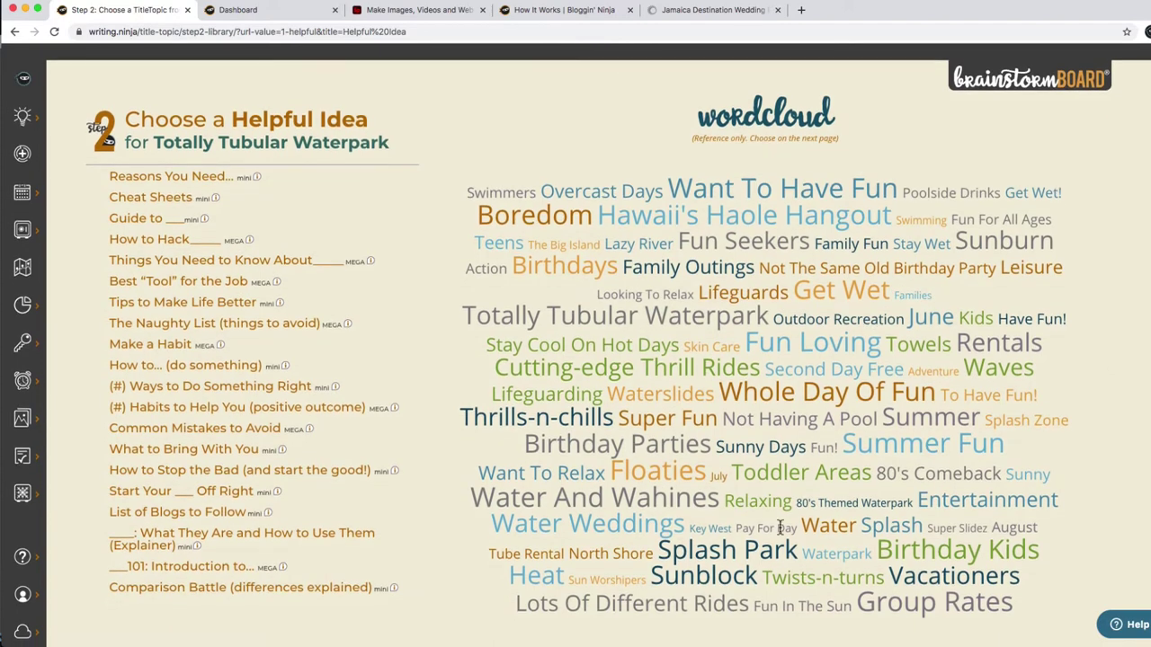
drag(633, 521, 528, 528)
key(super+c)
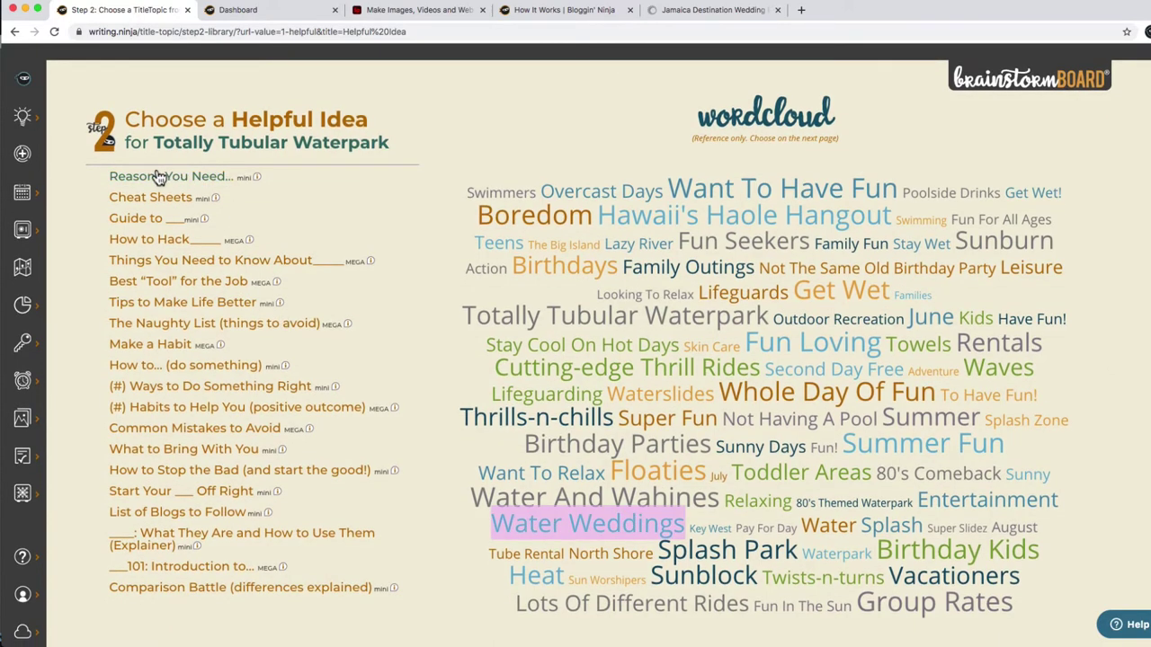
click(136, 222)
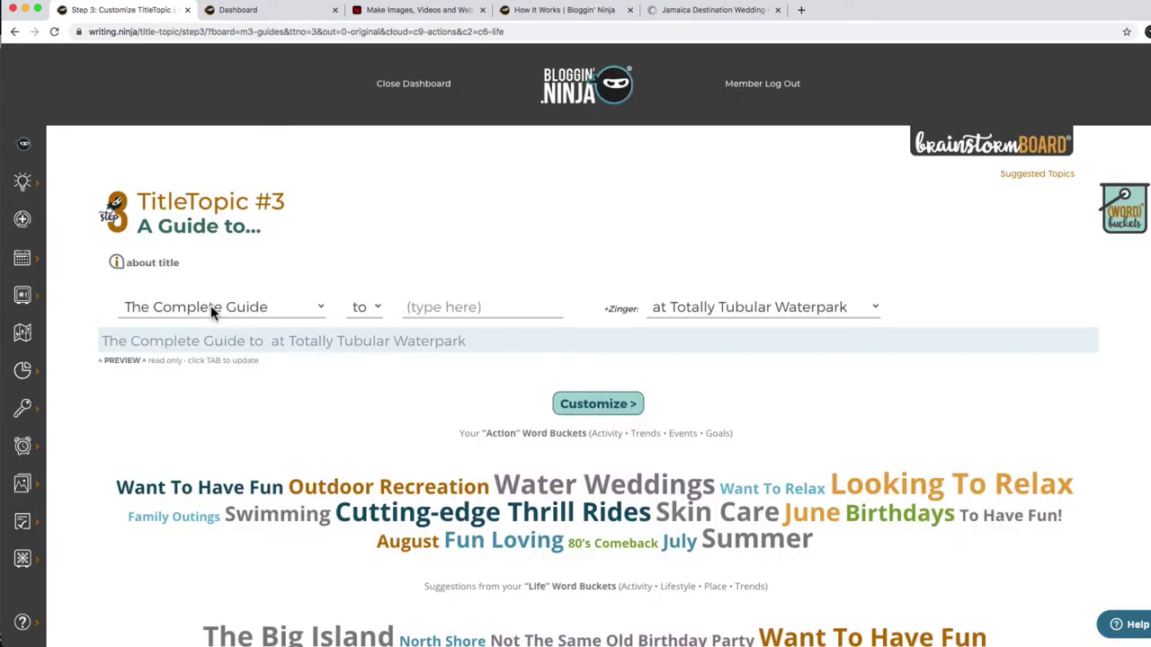
Fill the guide title's blank with 'Waterpark Weddings', starting from a Beginner's Guide opener.
click(210, 305)
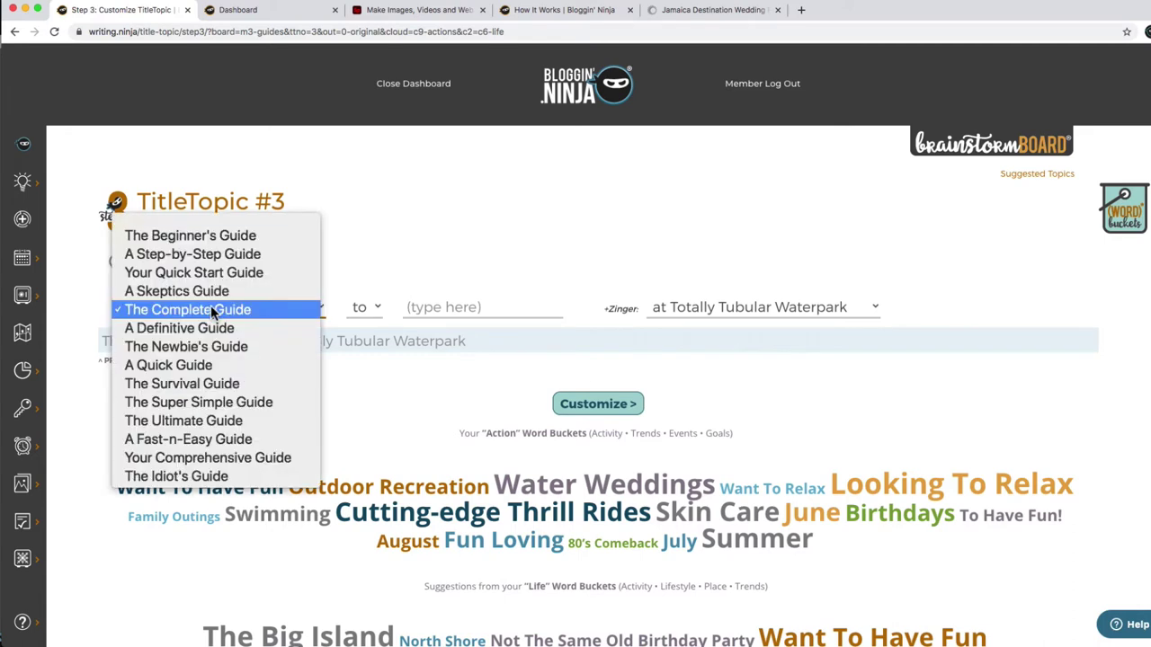
click(232, 237)
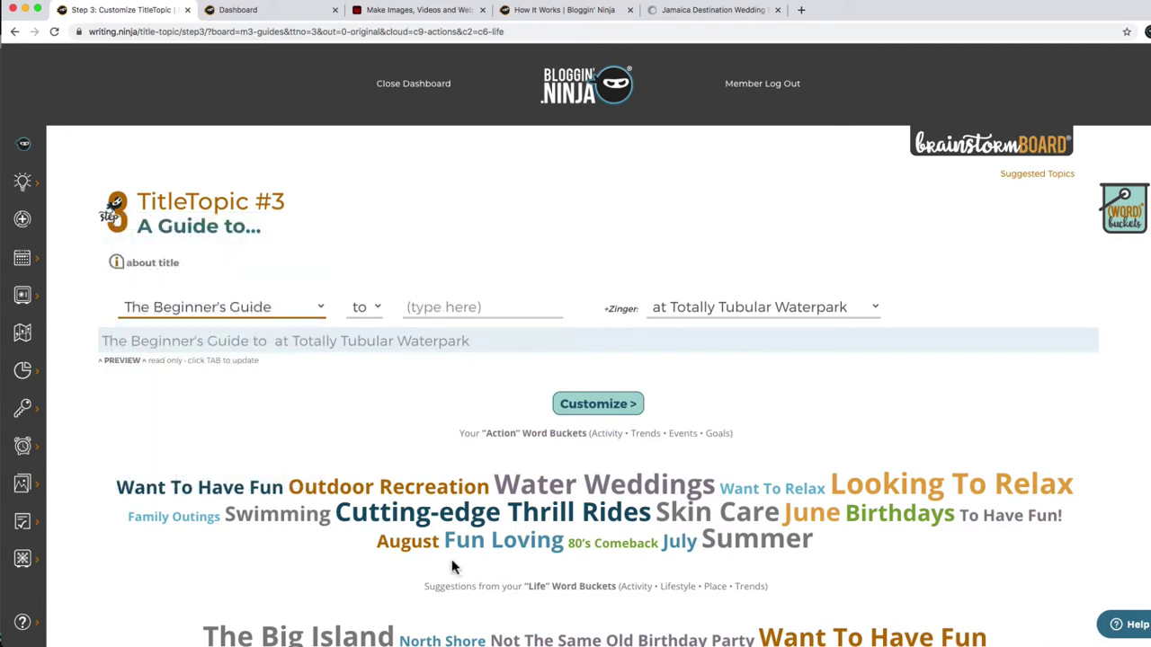
drag(537, 486, 640, 487)
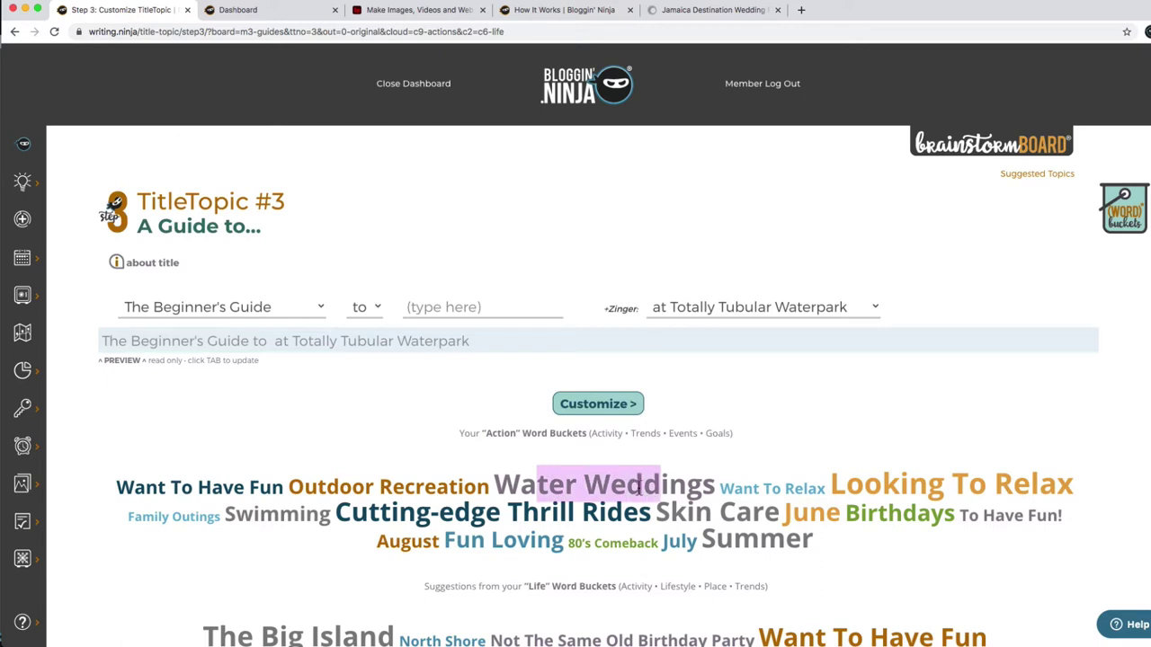
click(635, 487)
click(428, 307)
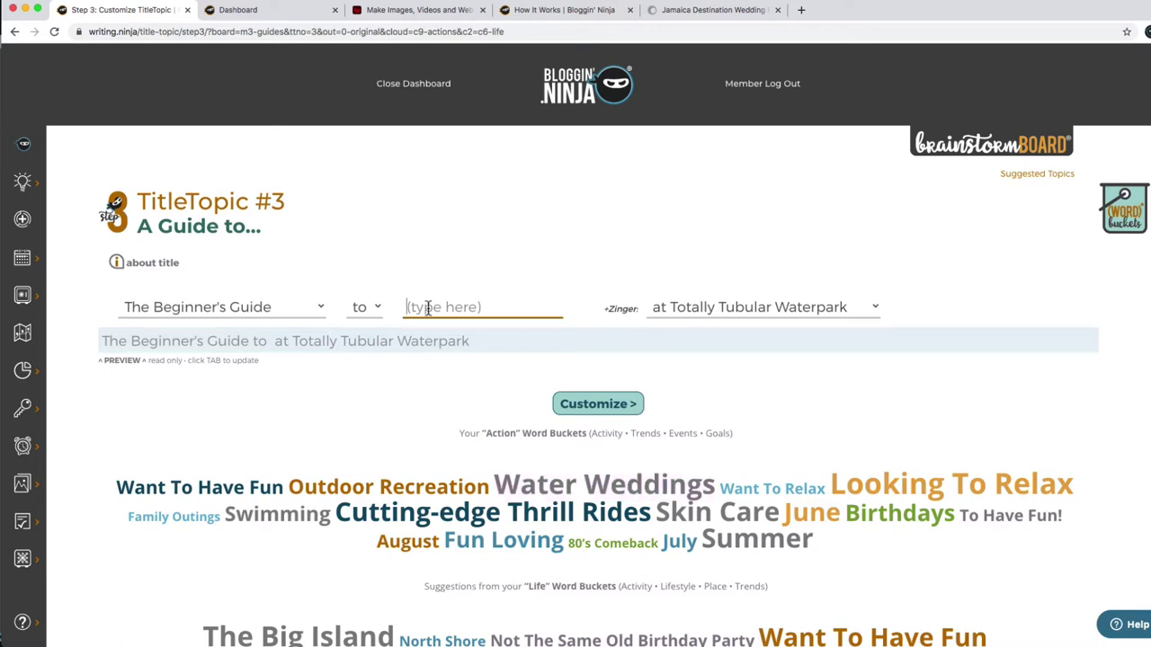
key(super+v)
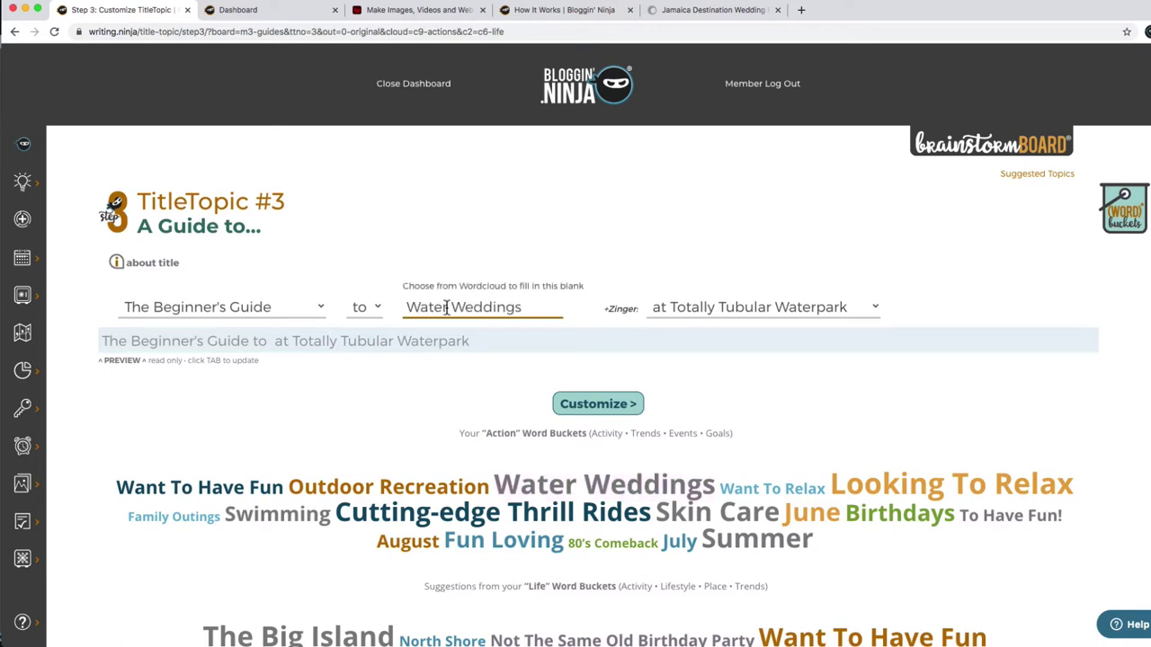
click(446, 307)
text(park)
key(Tab)
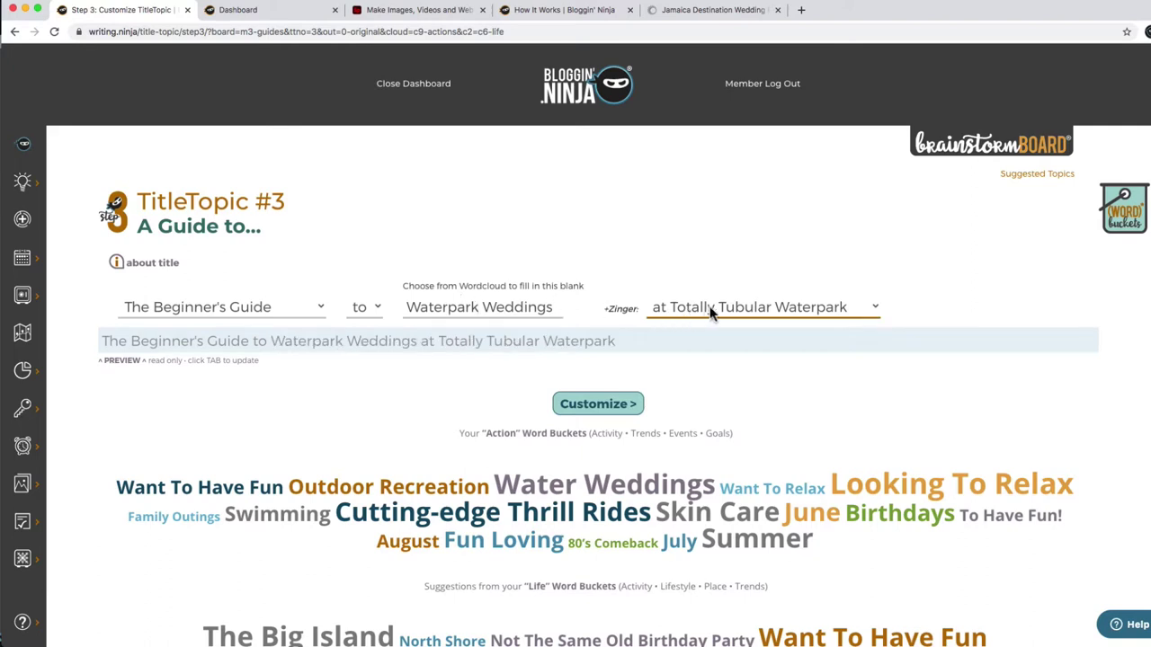
Switch the opener to 'The Super Simple Guide' and continue to the title settings.
click(113, 343)
click(243, 312)
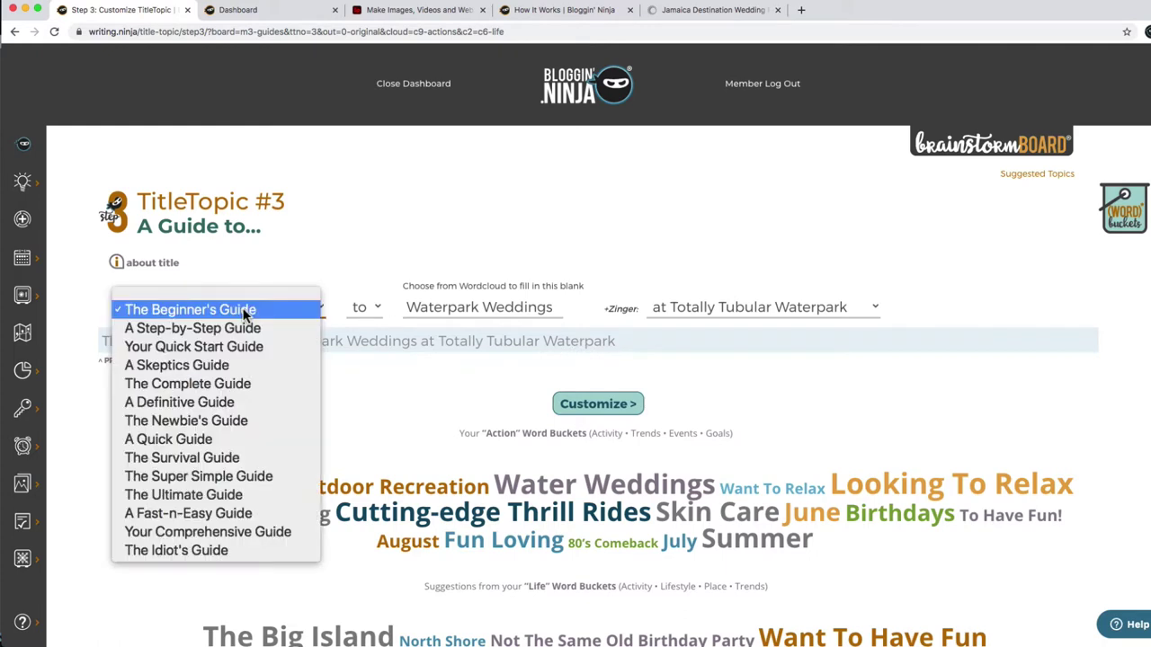
click(226, 476)
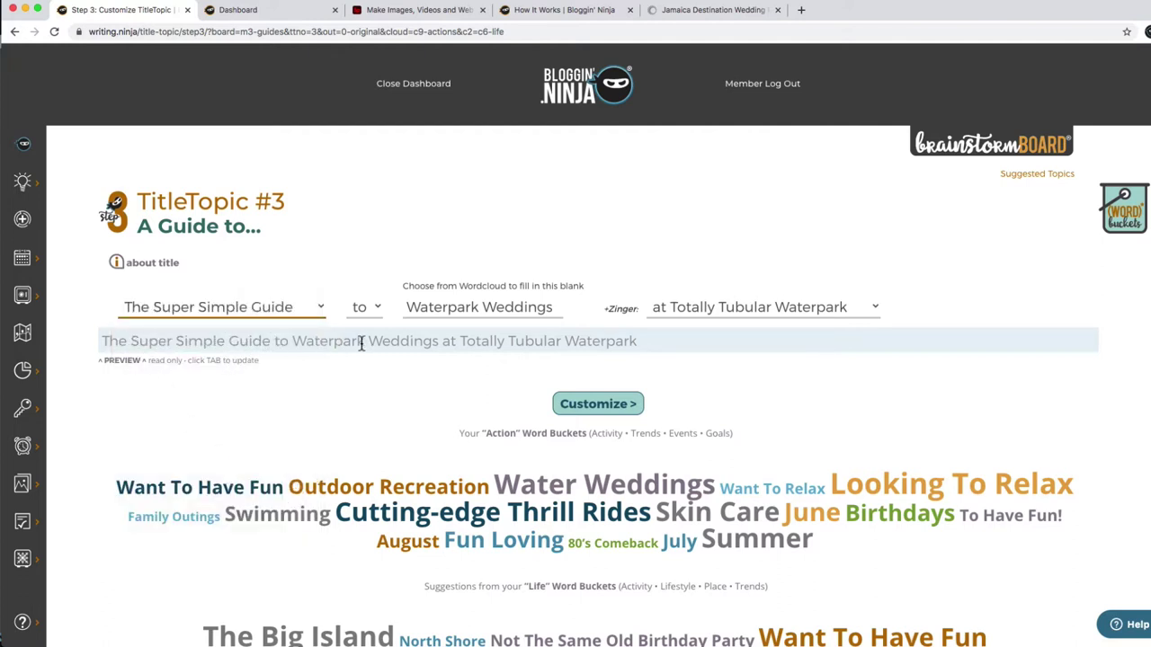
click(593, 407)
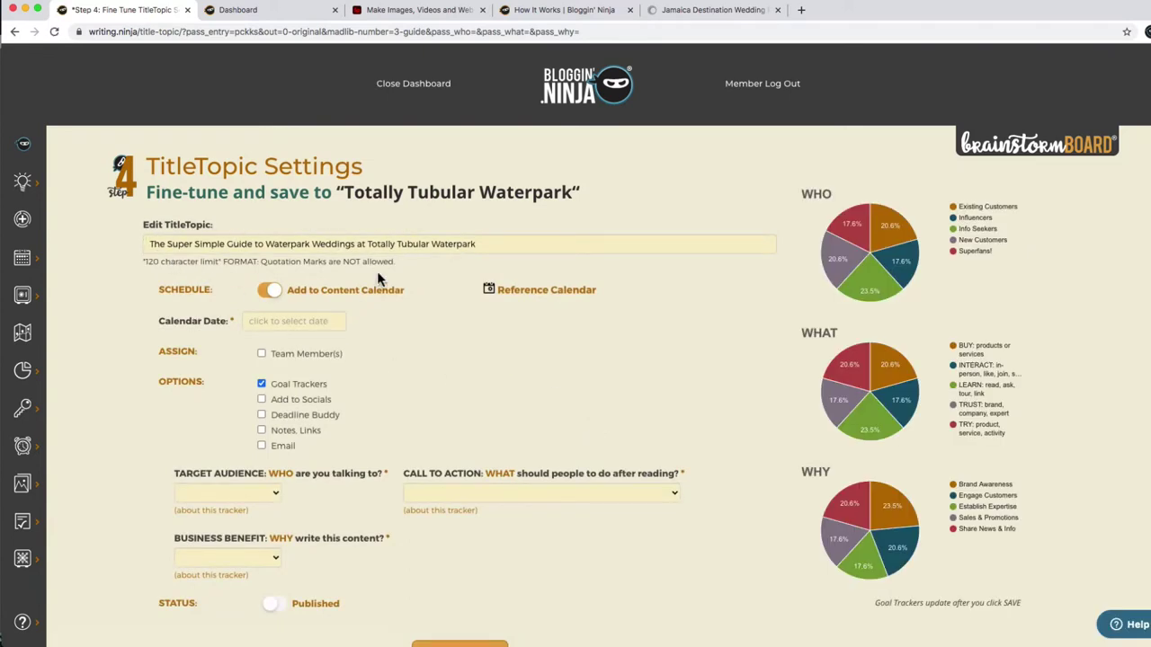
Schedule the waterpark weddings topic for 04/22/2021 in the Calendar Date picker.
click(305, 322)
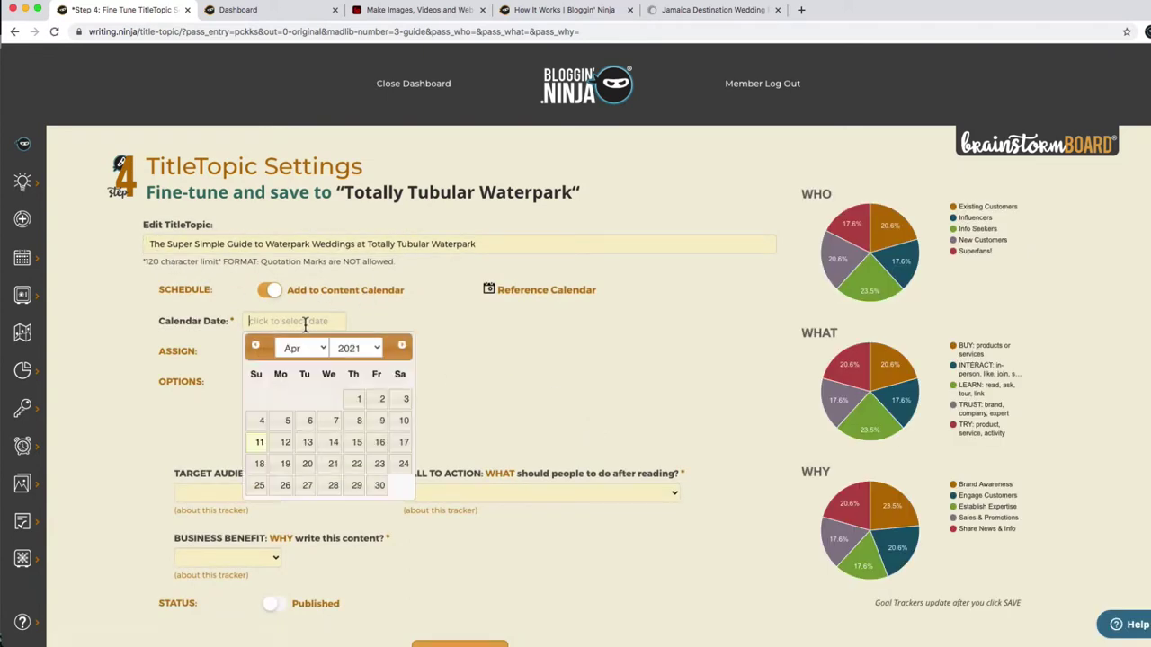
click(356, 465)
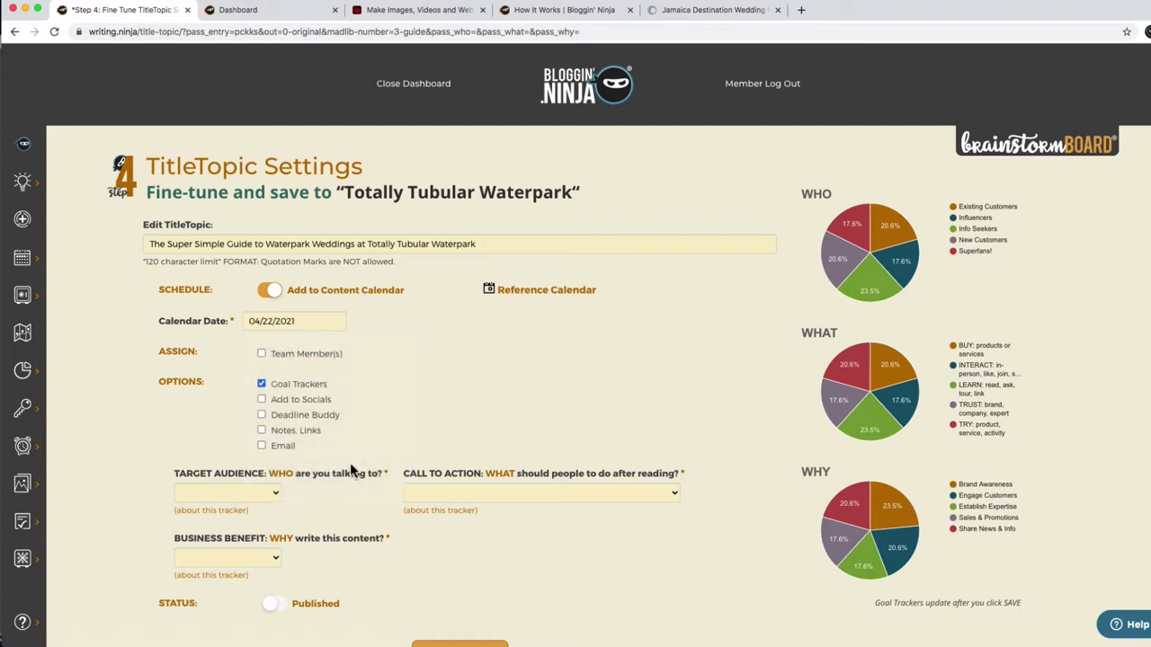
click(526, 290)
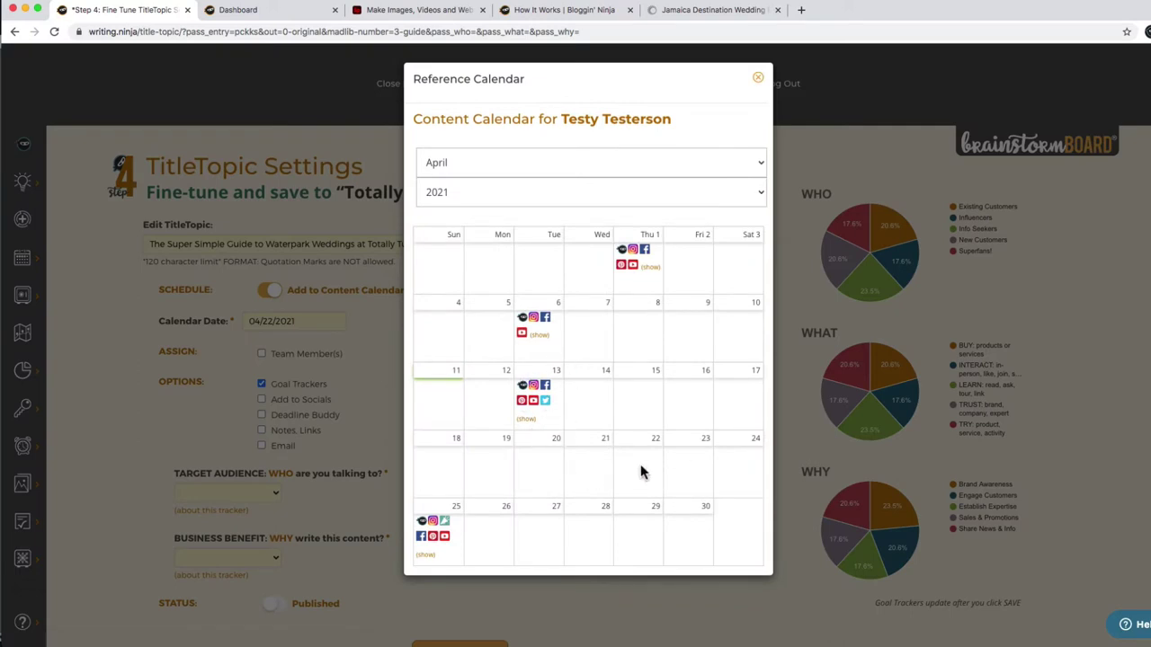
click(381, 373)
Assign the topic to a team member and switch on Add to Socials.
click(319, 355)
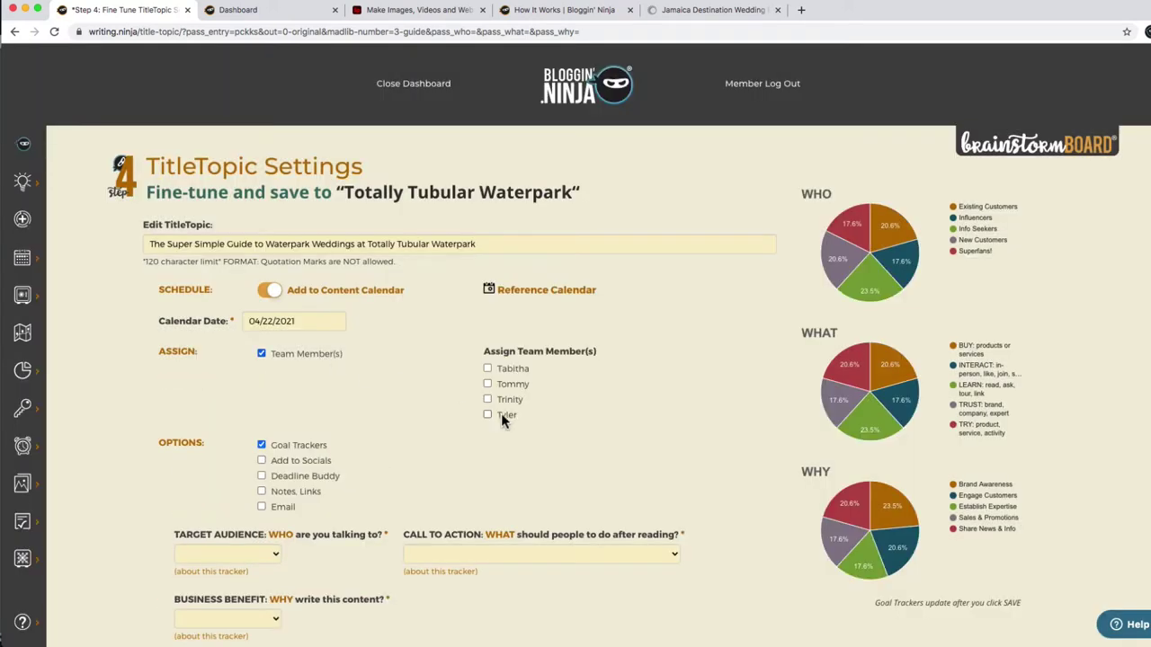
click(319, 461)
scroll(243, 285, down, 3)
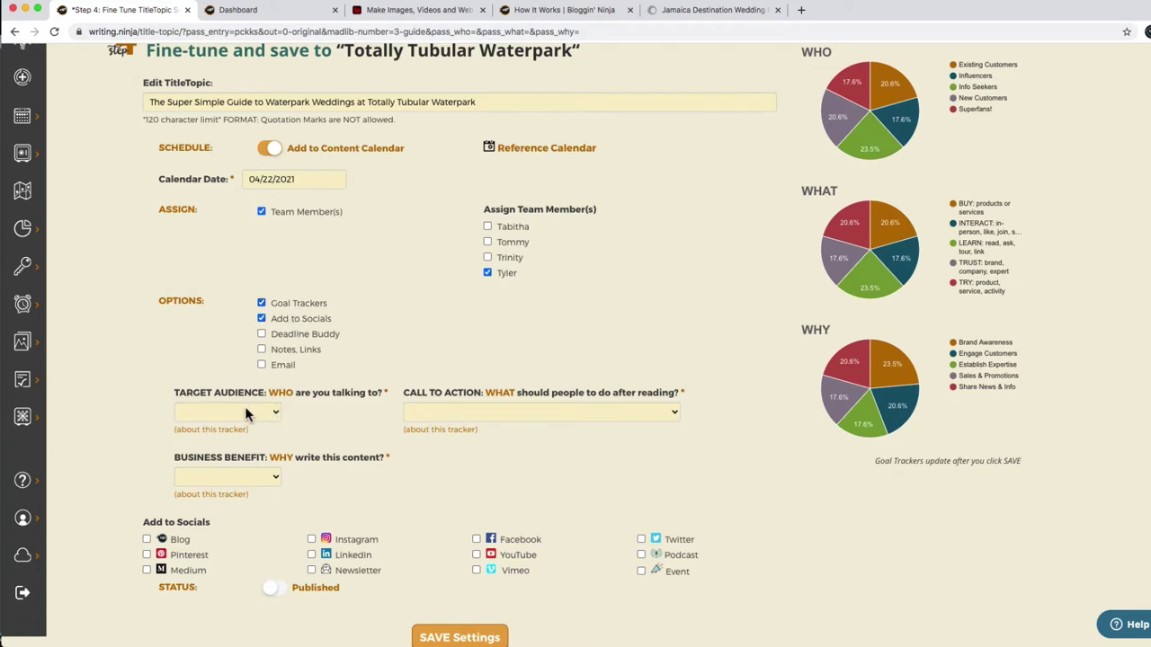
Set call to action BUY, audience Superfans!, benefit Sales & Promotions, and enable Deadline Buddy.
click(459, 416)
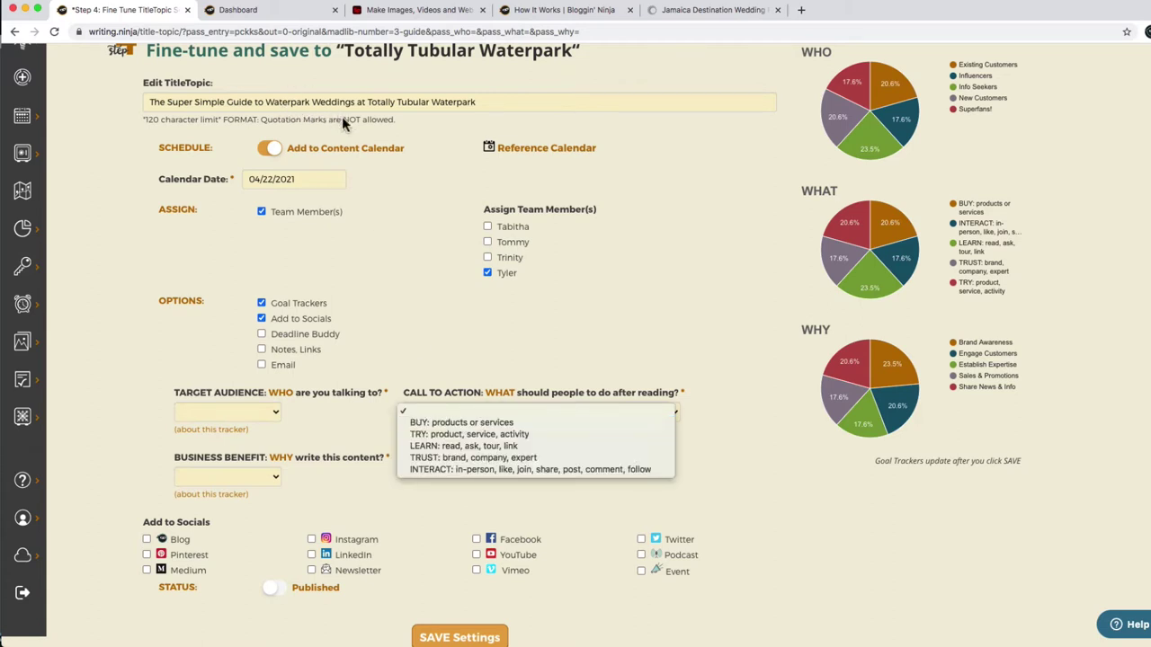
click(473, 424)
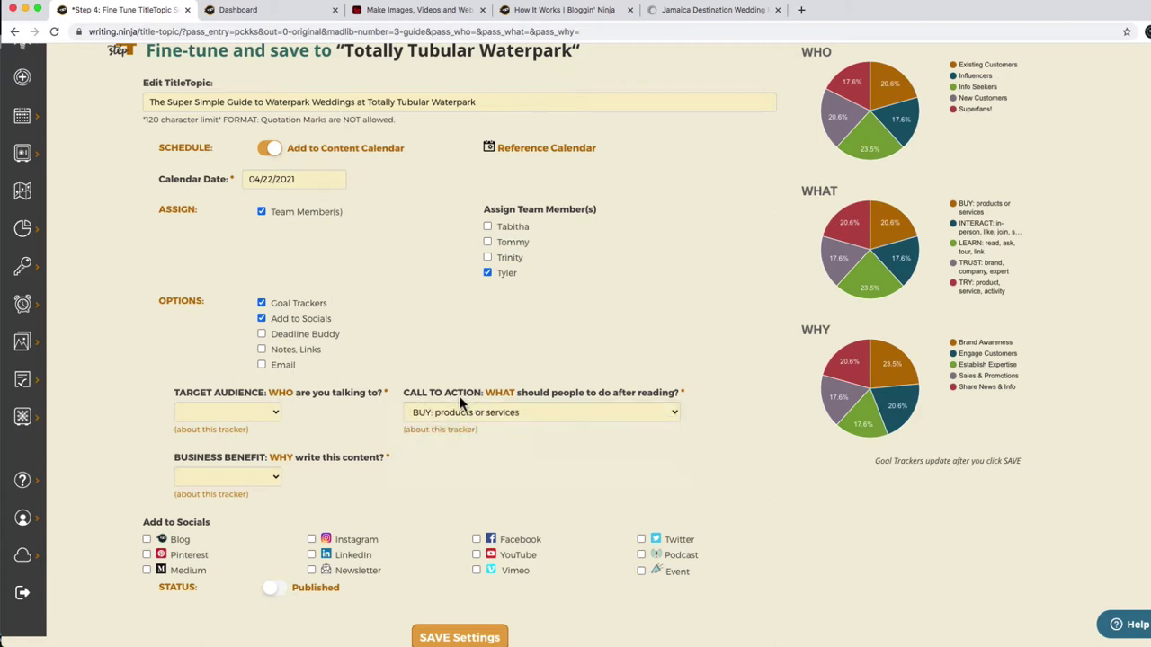
click(257, 412)
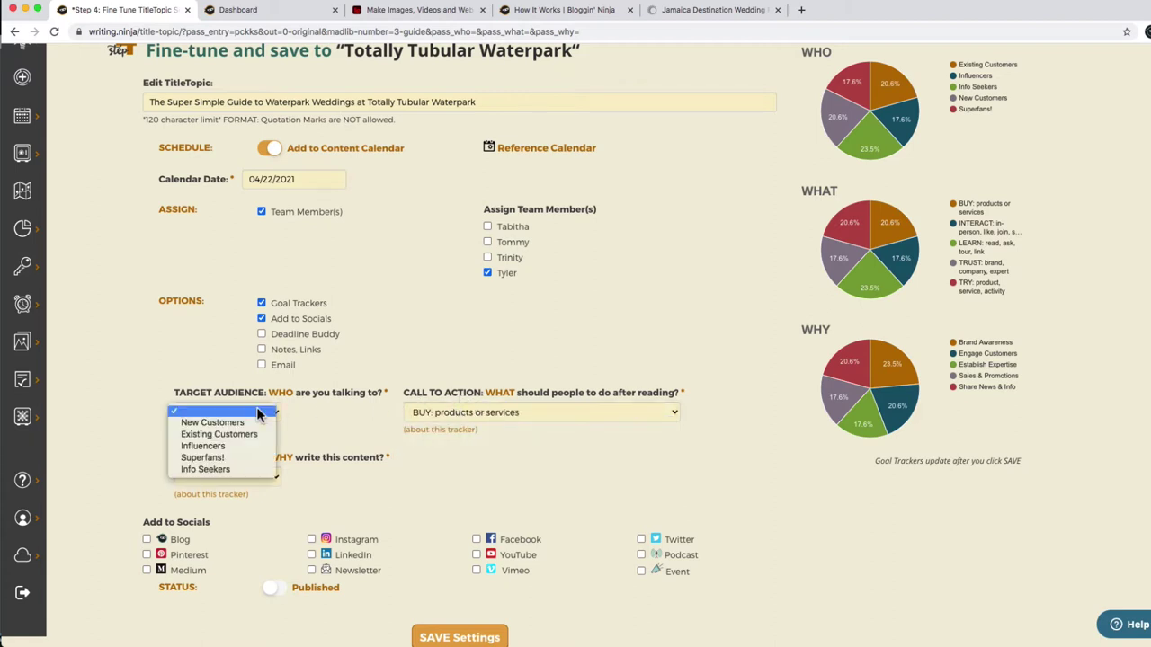
click(251, 459)
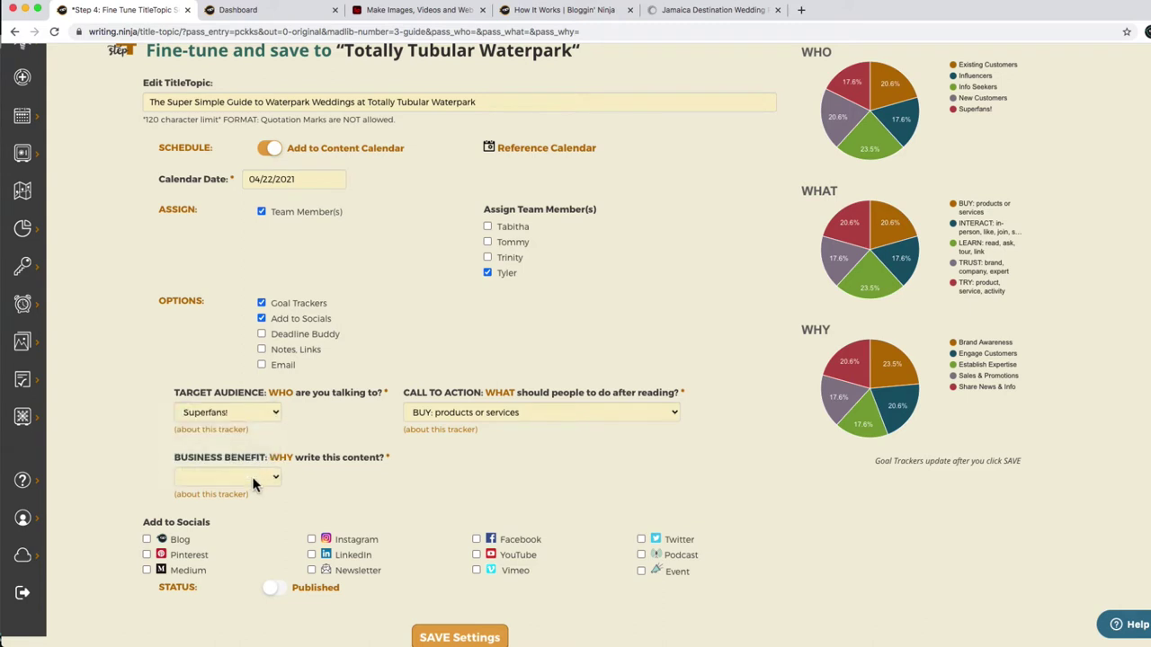
click(254, 478)
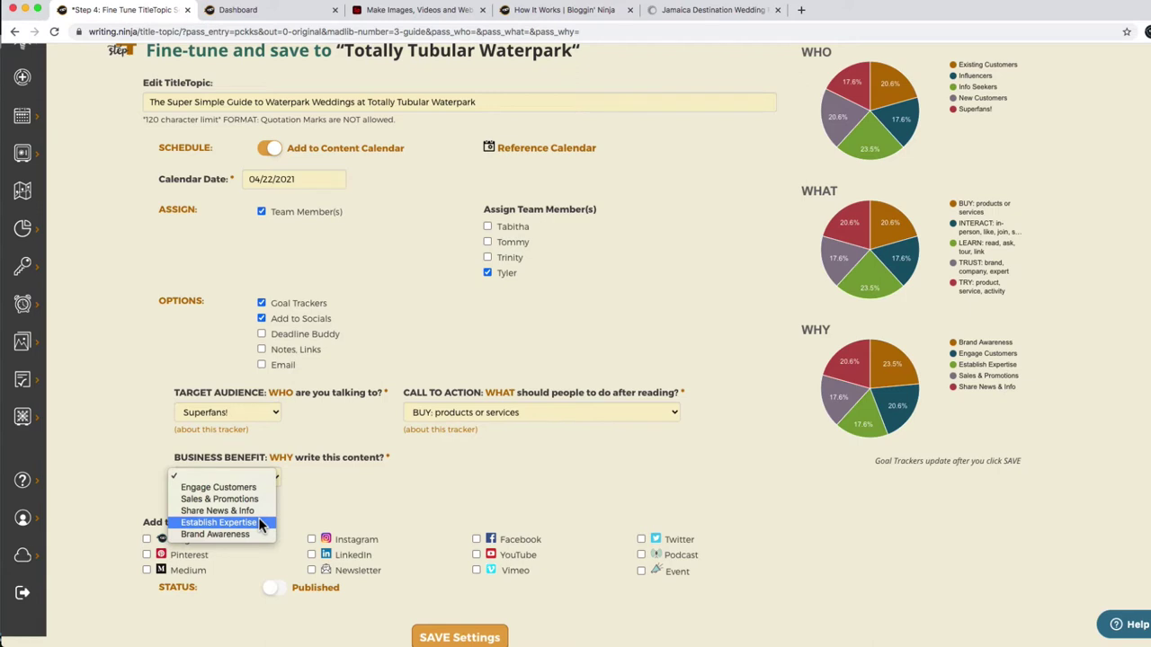
click(255, 497)
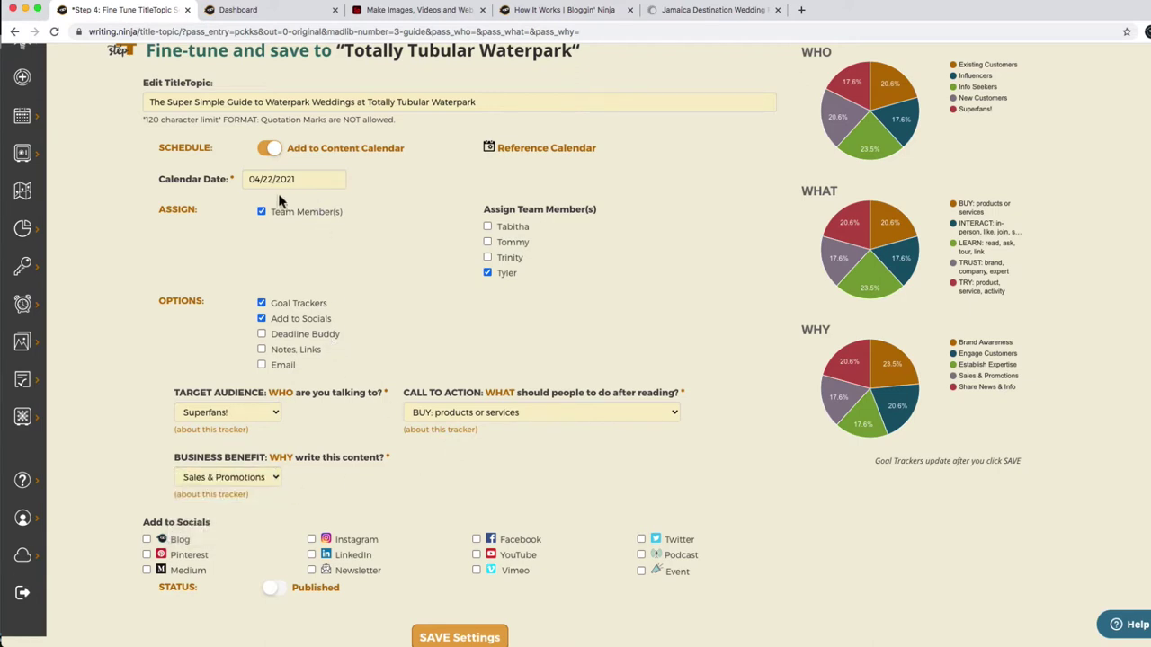
click(291, 335)
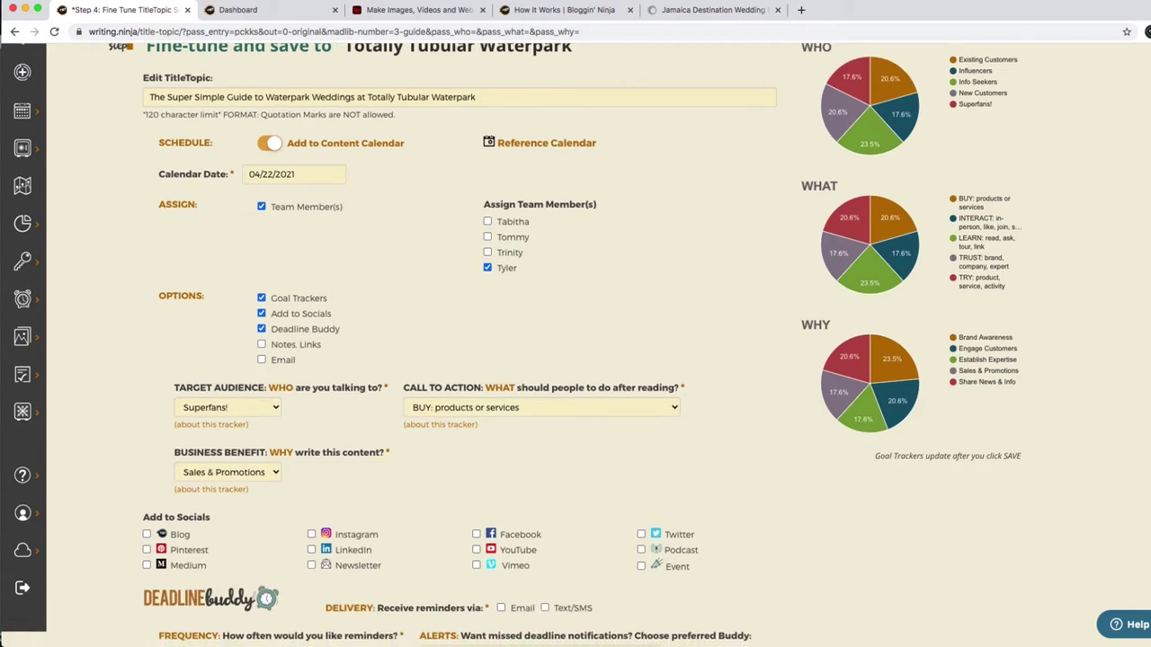
Send reminders by email only and enter the reminder email address.
scroll(576, 360, down, 3)
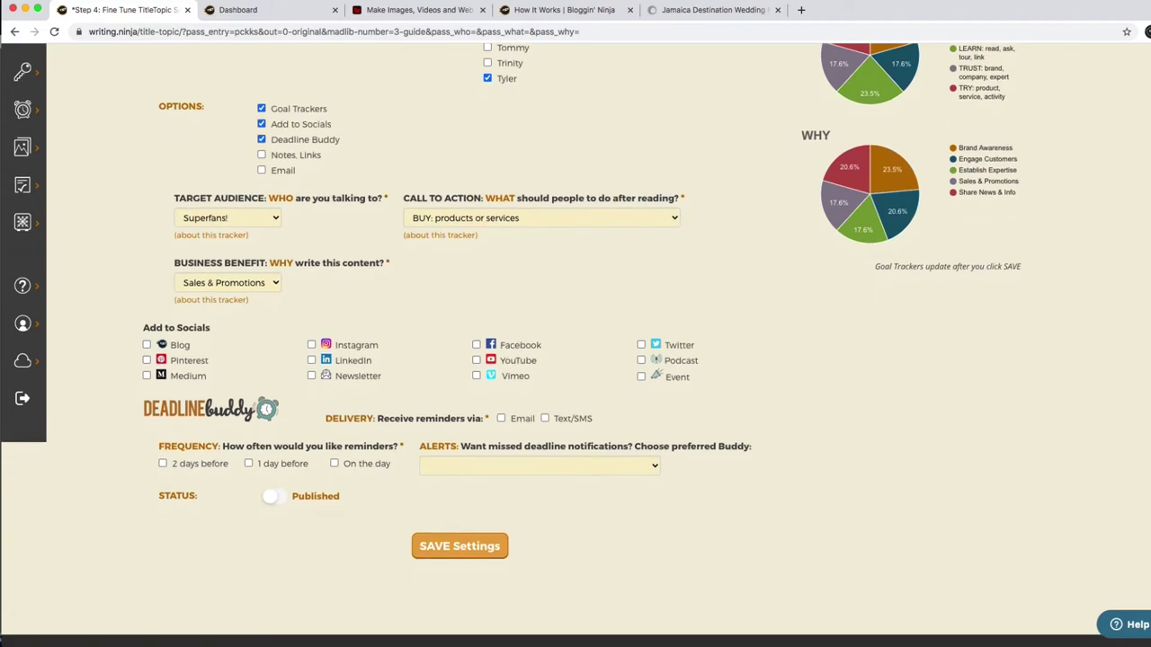
click(576, 433)
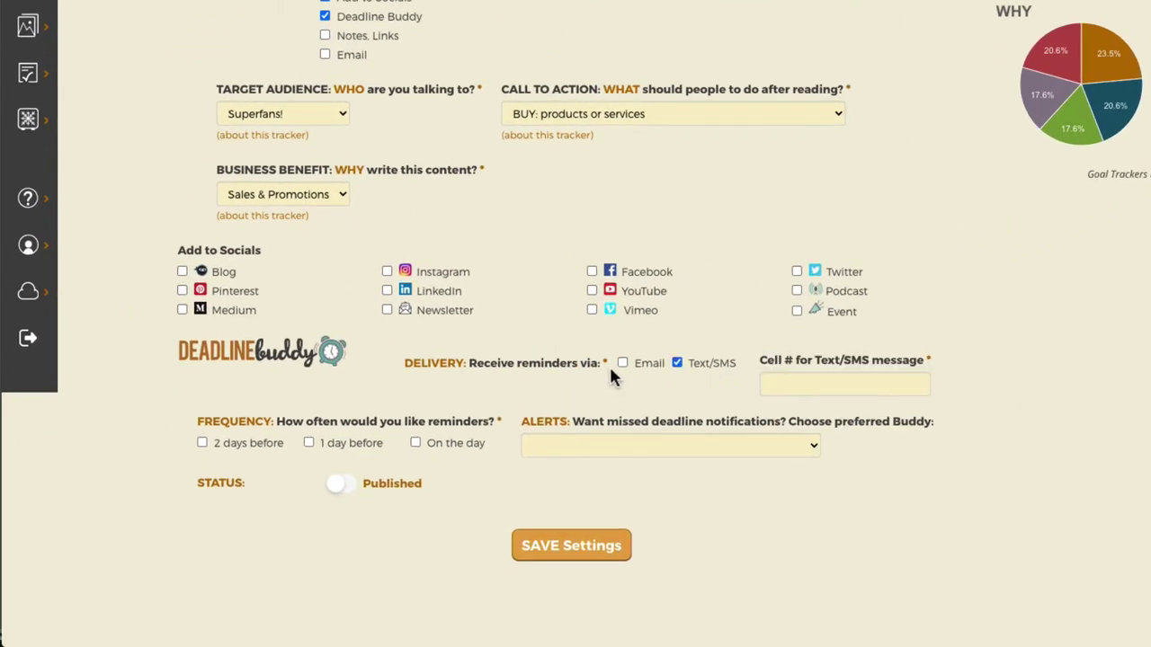
click(637, 363)
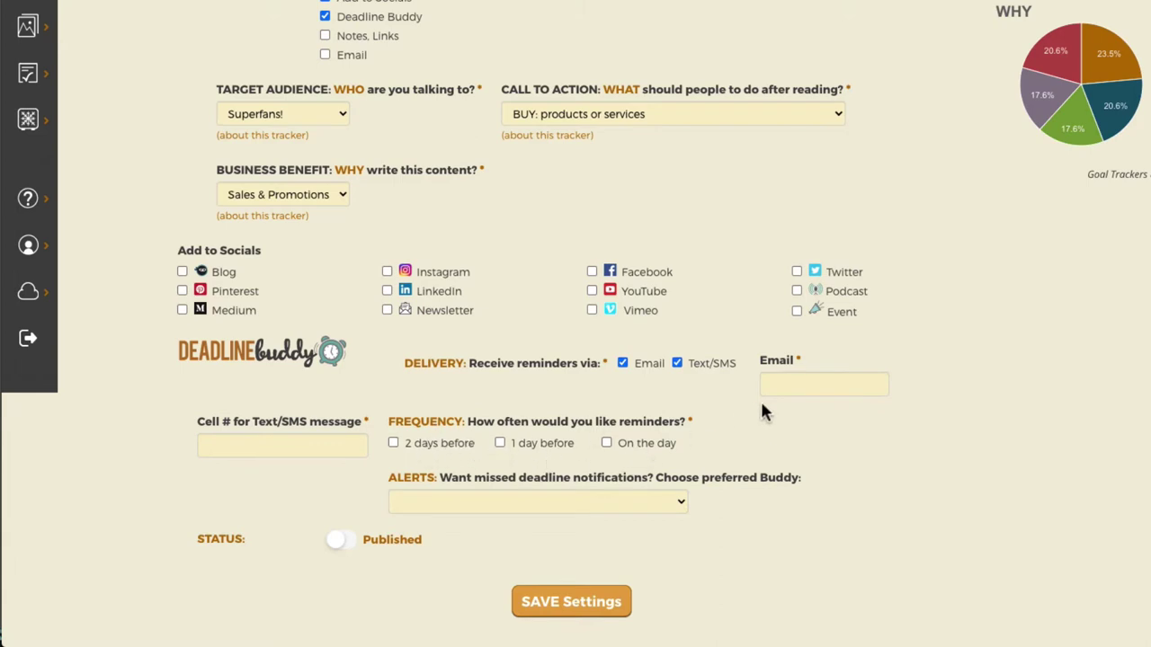
click(796, 384)
click(699, 372)
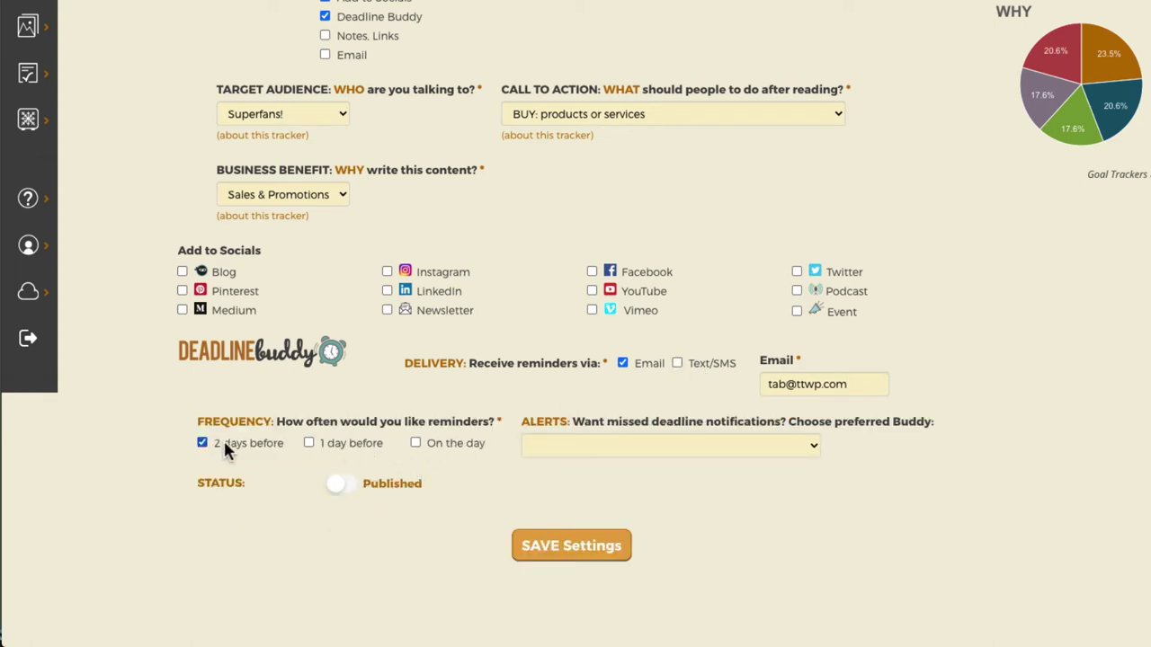
Add reminders 1 day before and on the day, with LIGHT missed-deadline alerts.
click(351, 441)
click(460, 439)
click(551, 449)
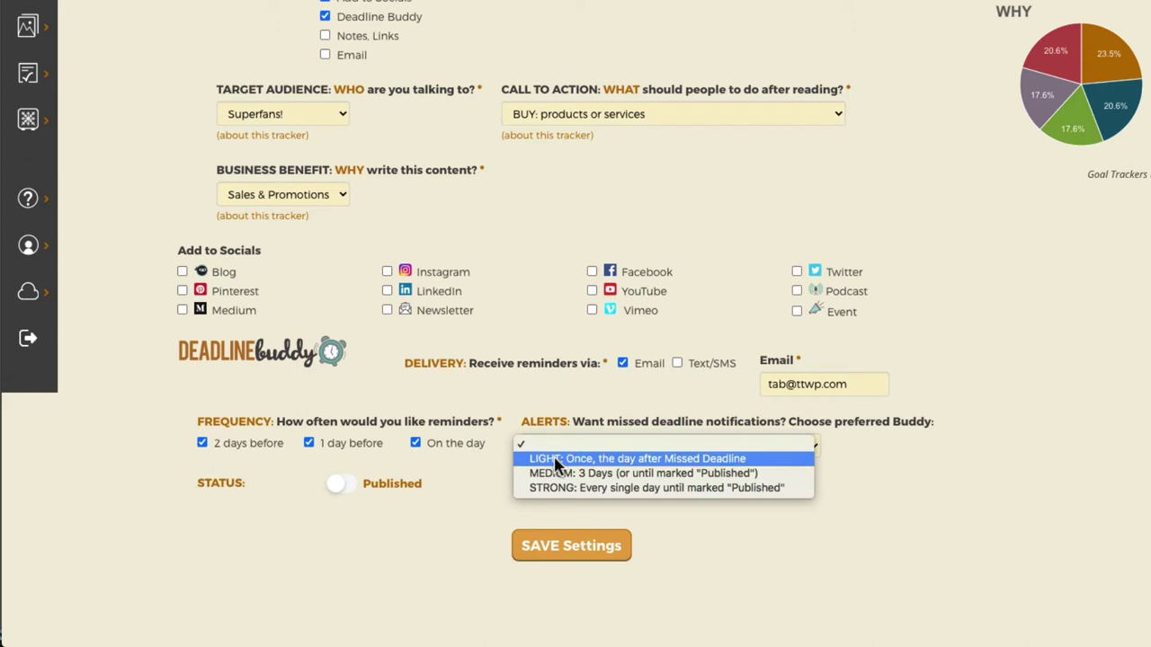
click(554, 459)
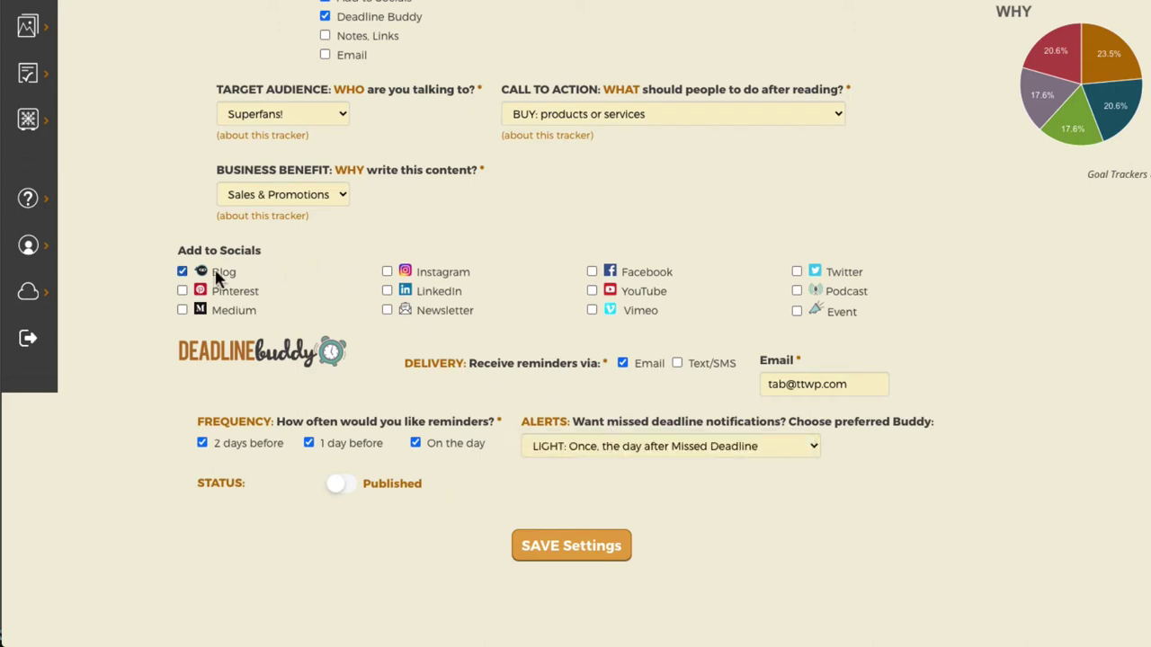
Share to Instagram, Facebook, YouTube and Vimeo instead of Twitter, and save the settings.
click(426, 276)
click(637, 273)
click(797, 273)
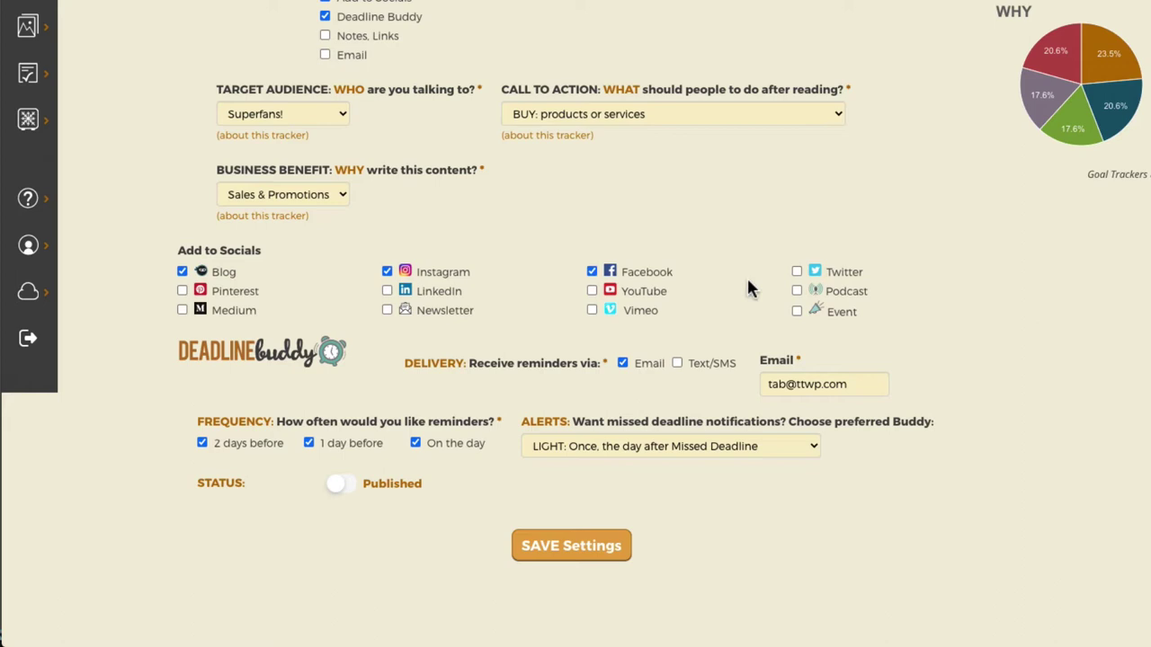
click(647, 293)
click(645, 317)
click(573, 550)
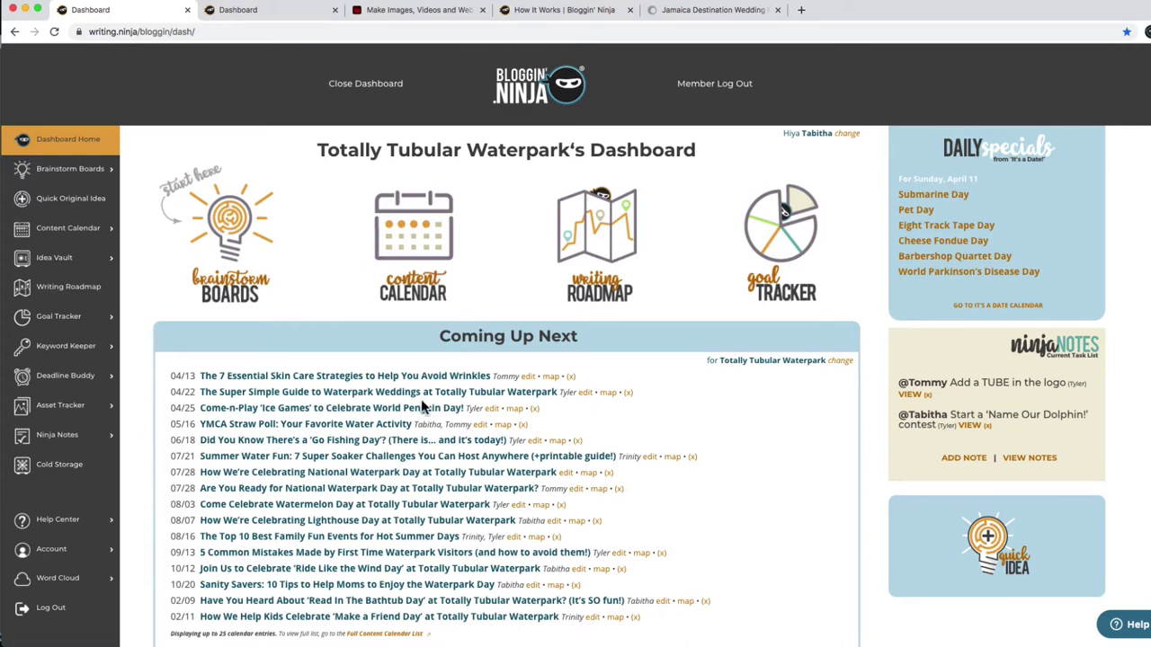
click(405, 257)
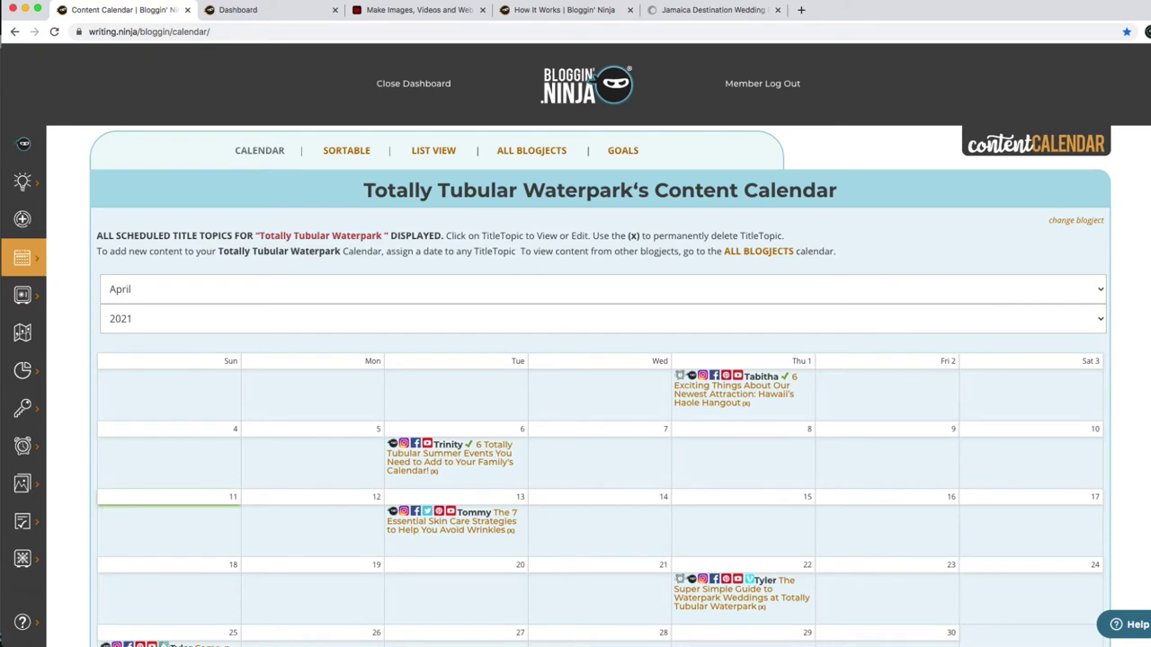
scroll(461, 378, down, 3)
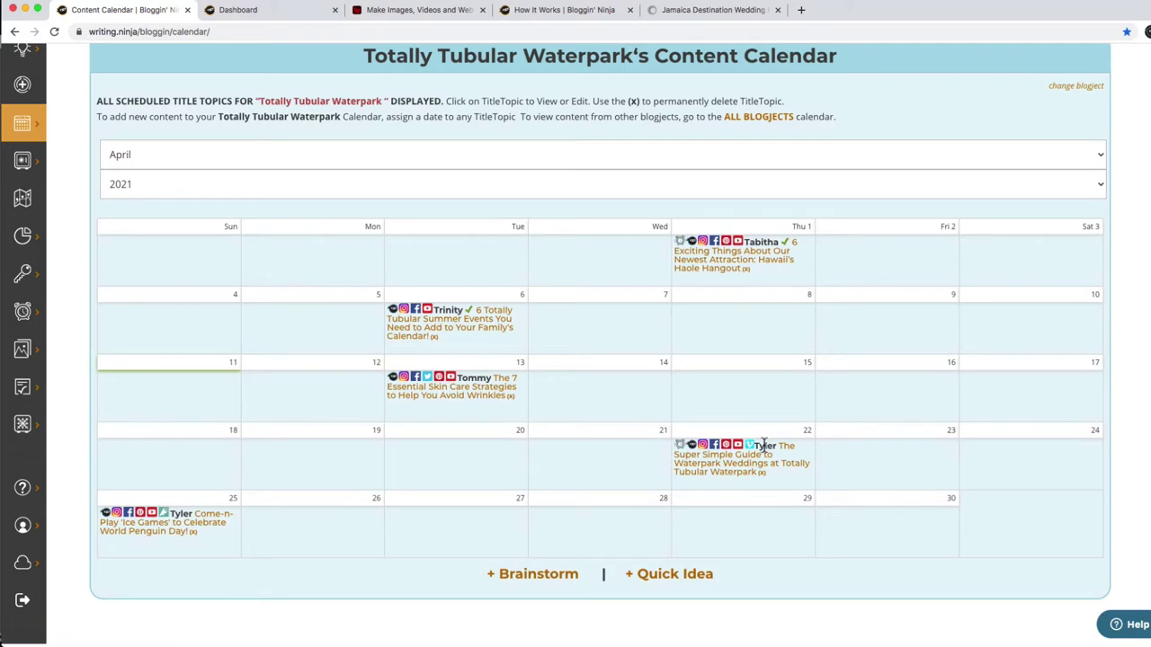
click(711, 470)
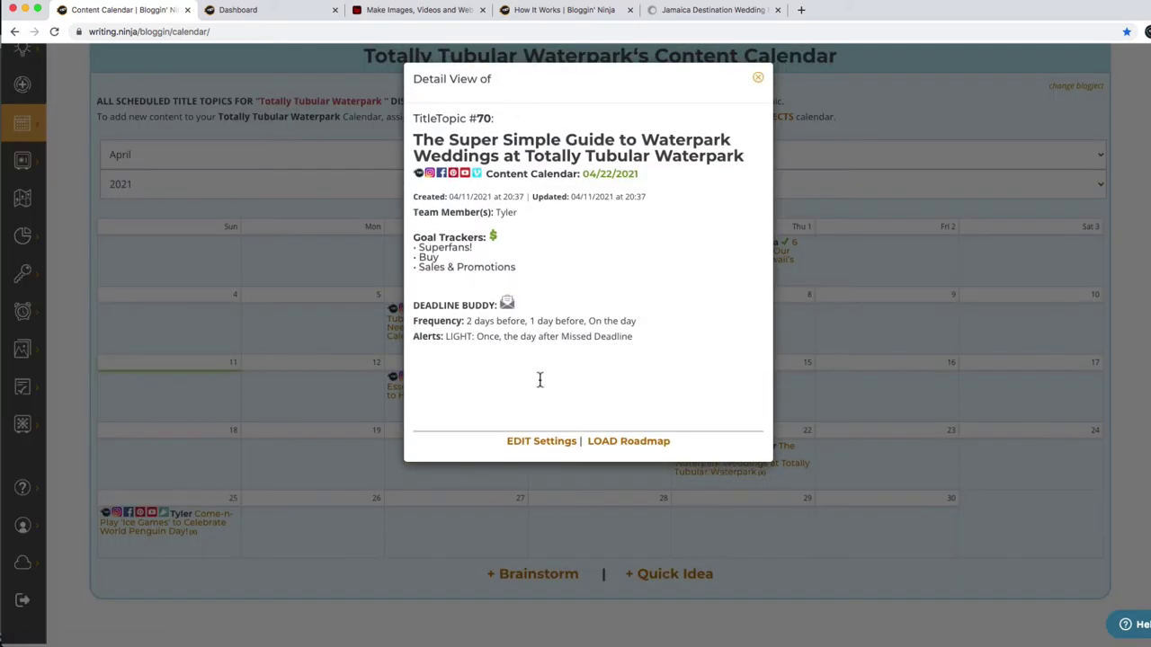
click(552, 509)
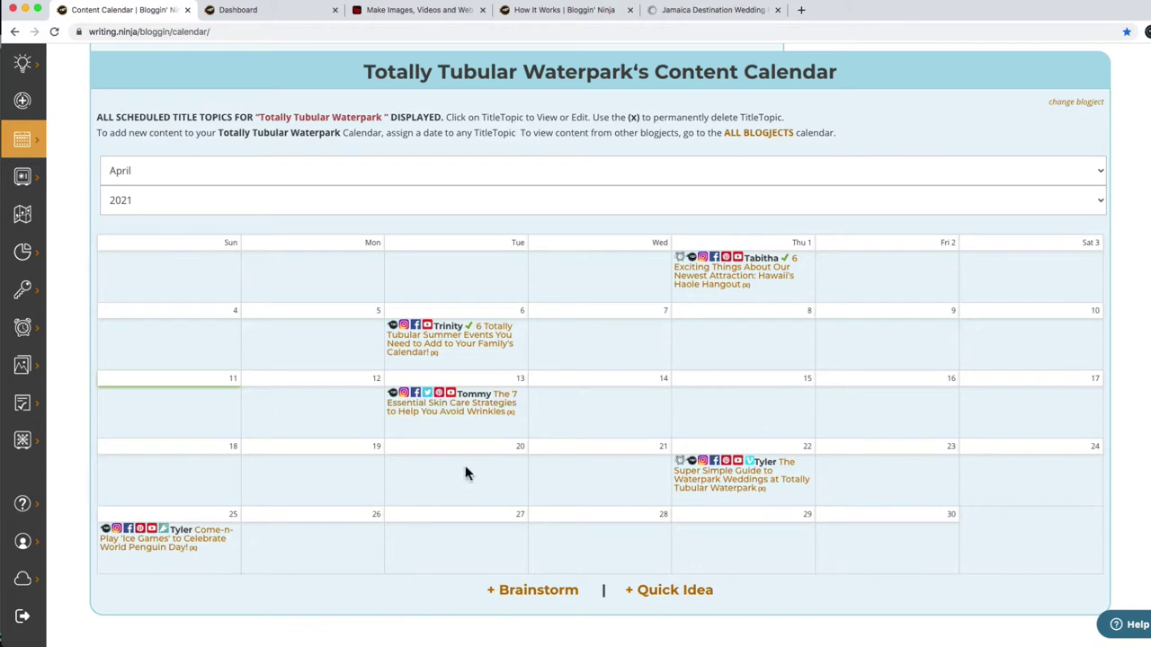
scroll(707, 378, up, 3)
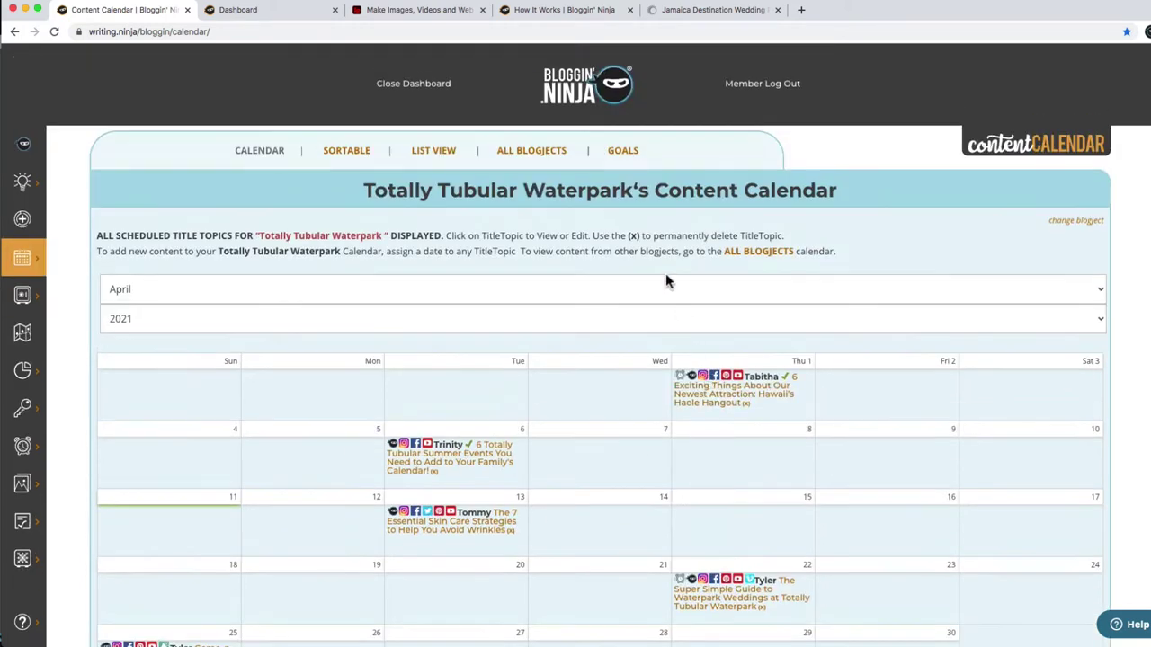
click(594, 95)
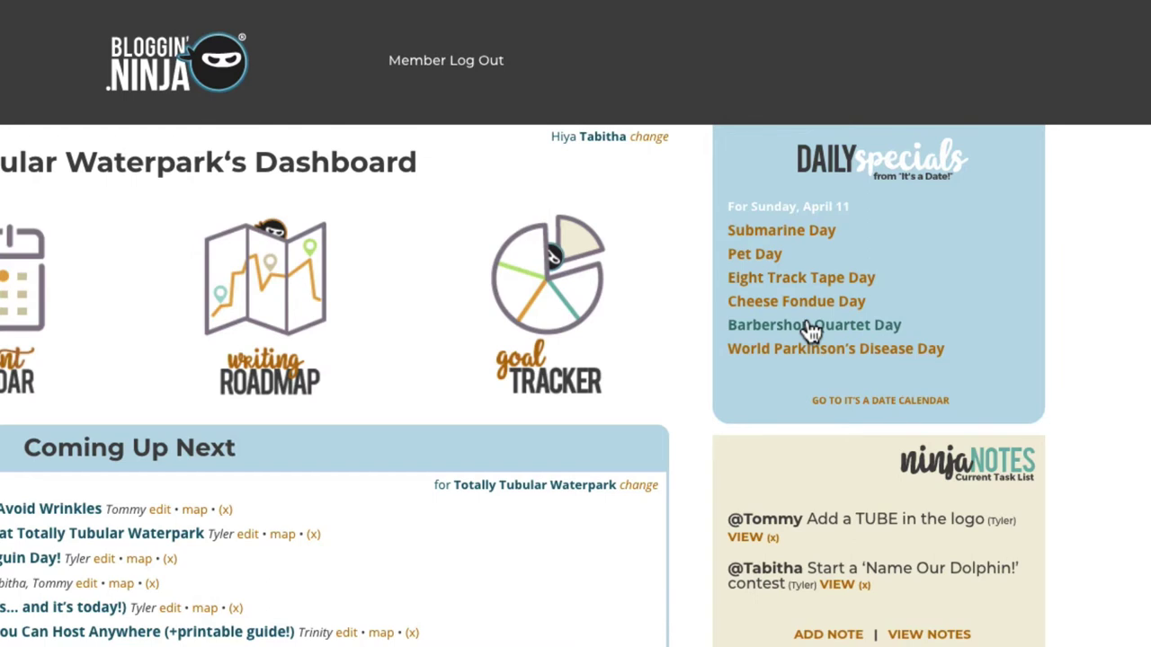
Start an Eight Track Tape Day title with the 'Come Celebrate' opener and continue to its settings.
click(825, 284)
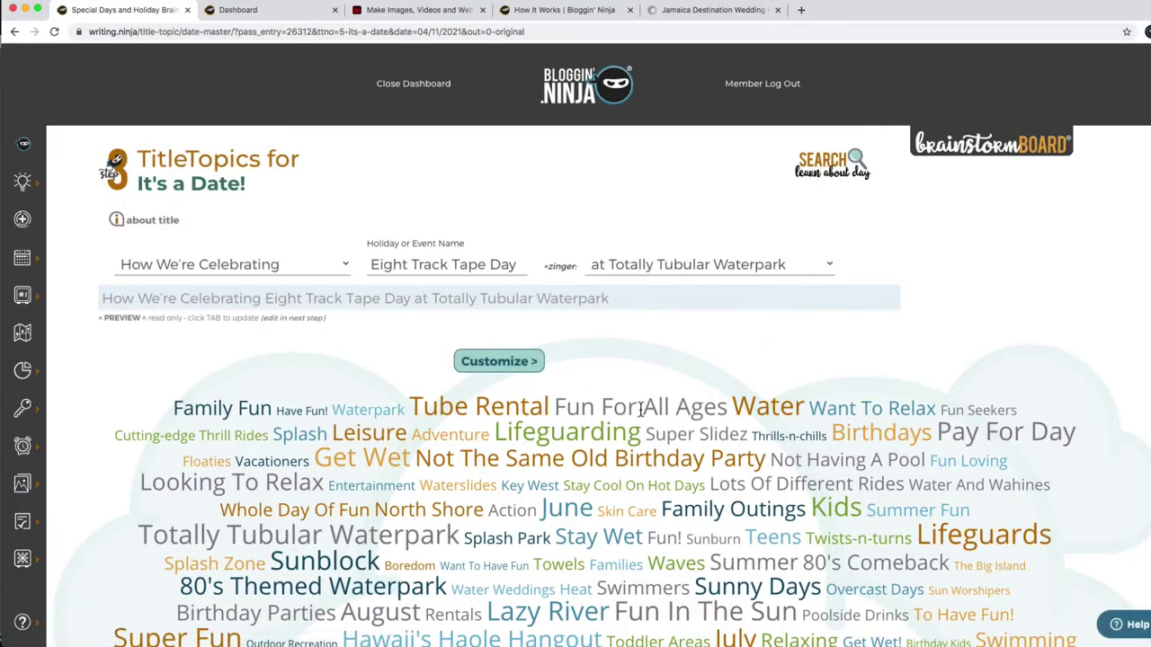
click(184, 268)
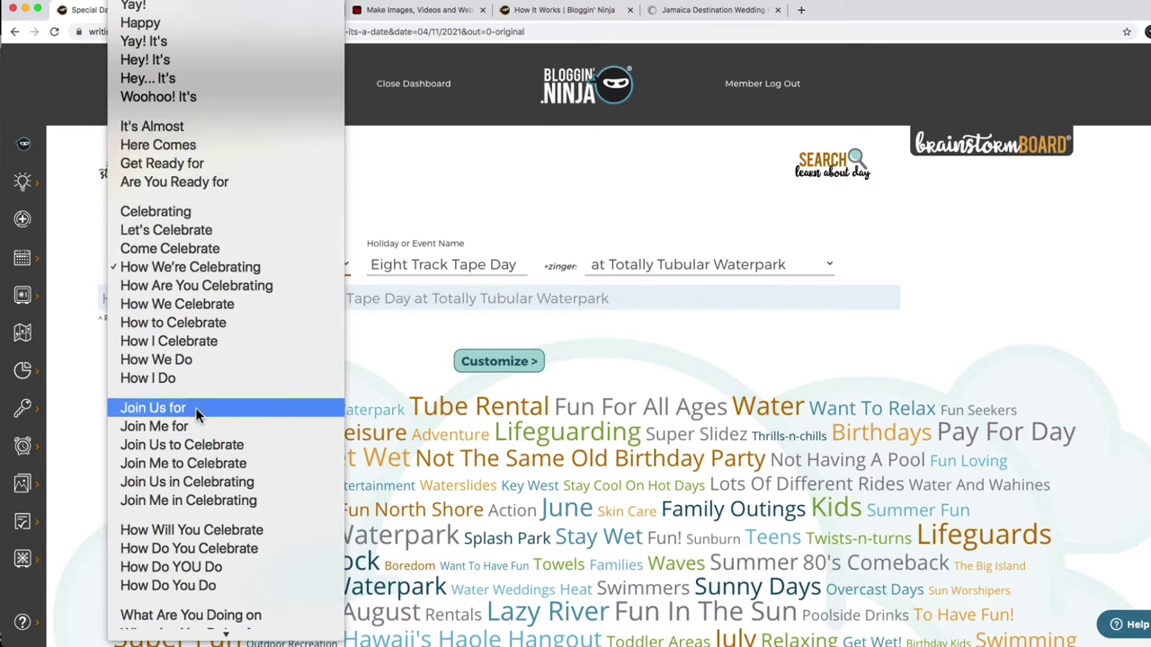
click(200, 252)
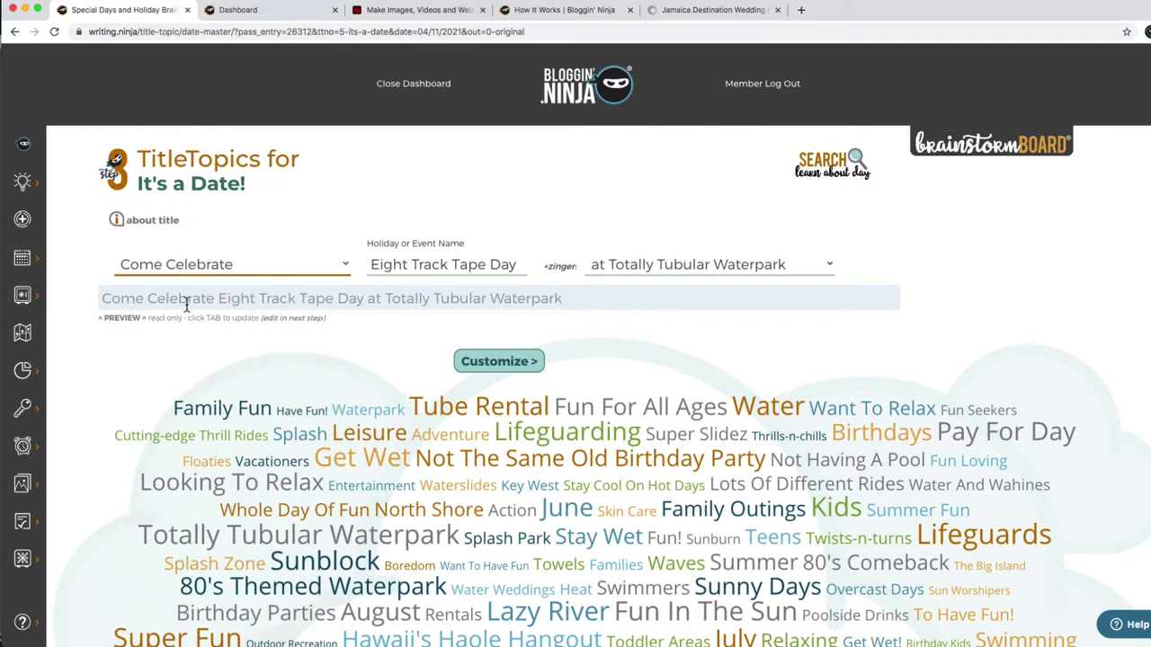
click(500, 372)
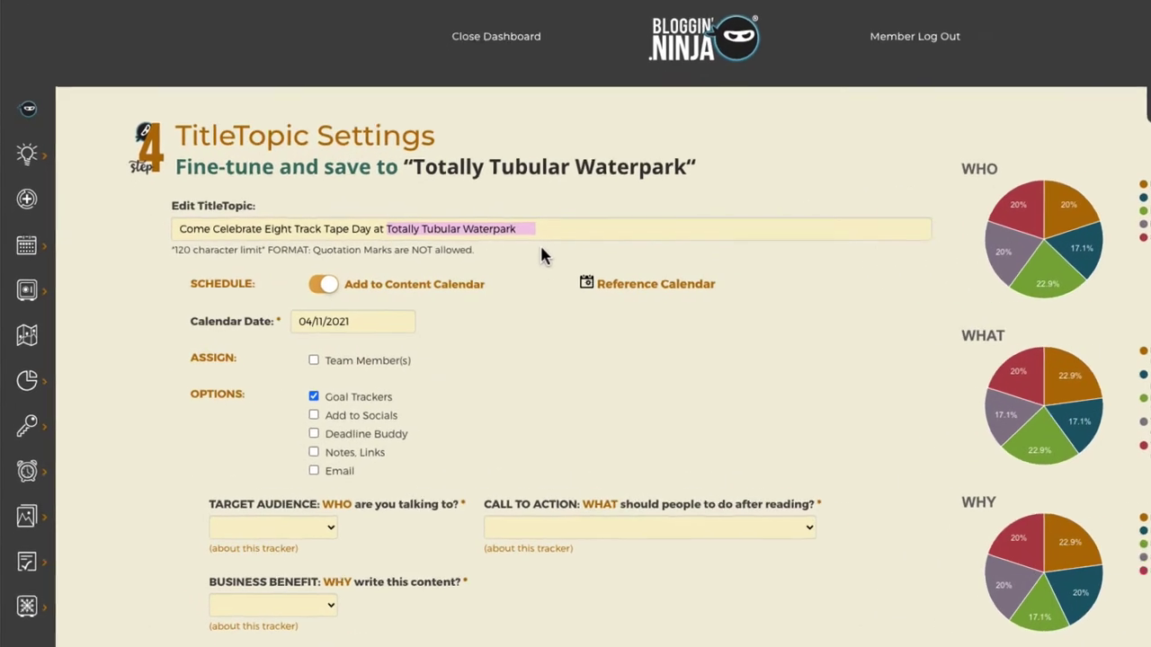
Retitle it 'Celebrate Eight Track Tape Day at a Super Awesome 80's Themed Water Park'.
key(BackSpace)
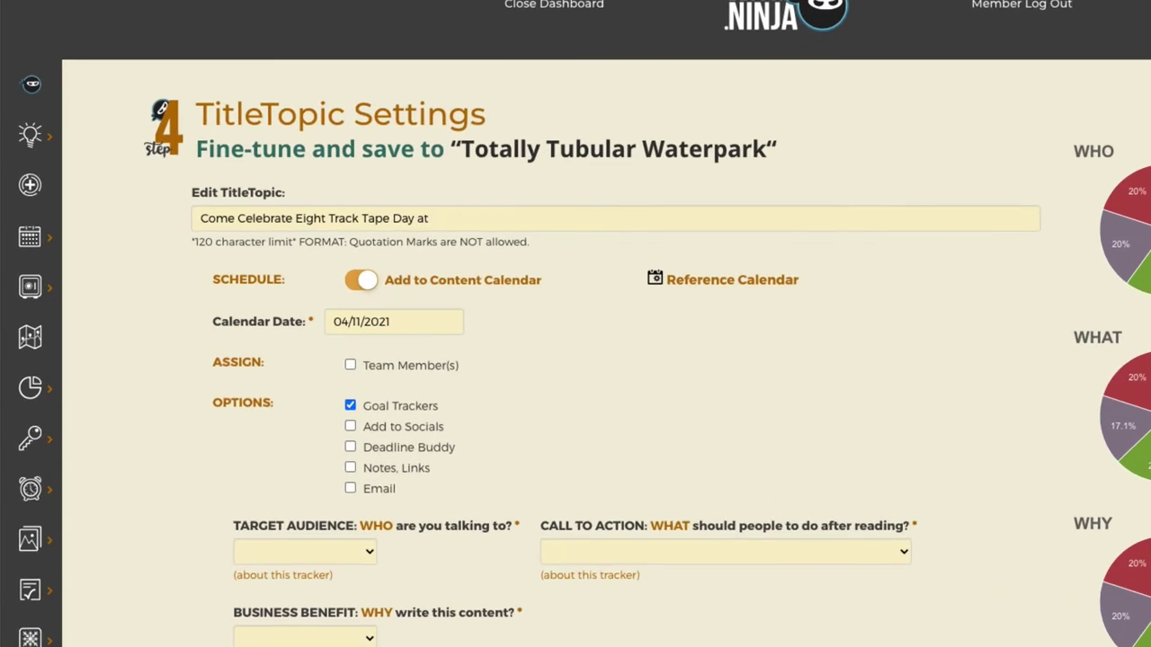
text(an )
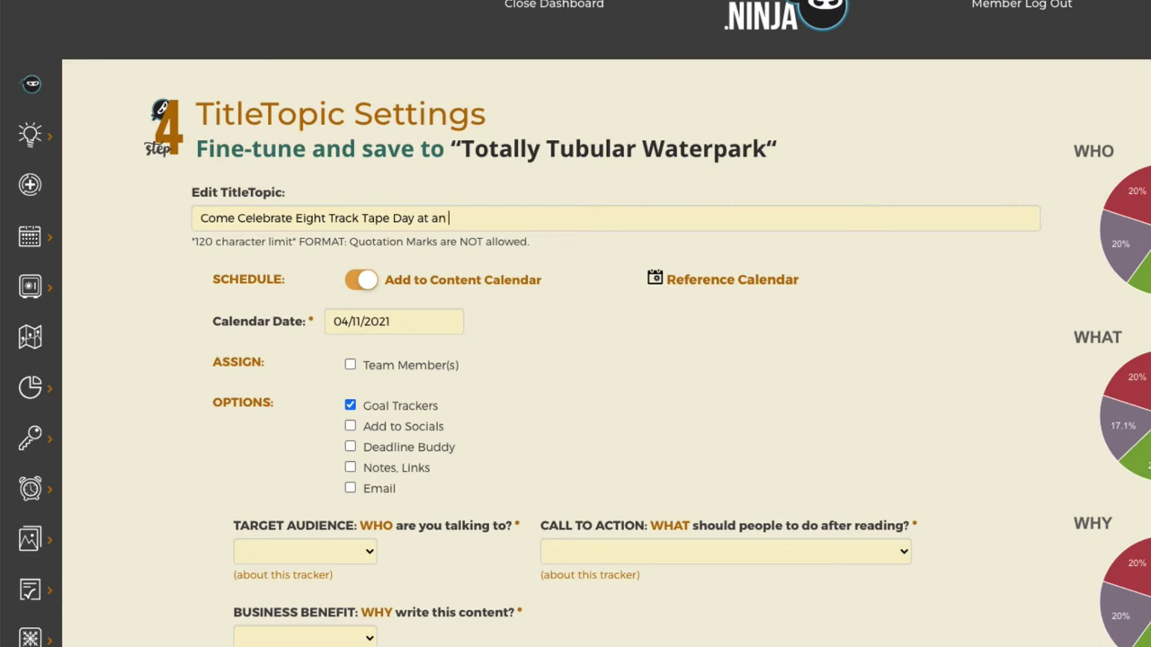
text(80's Themed Water Park)
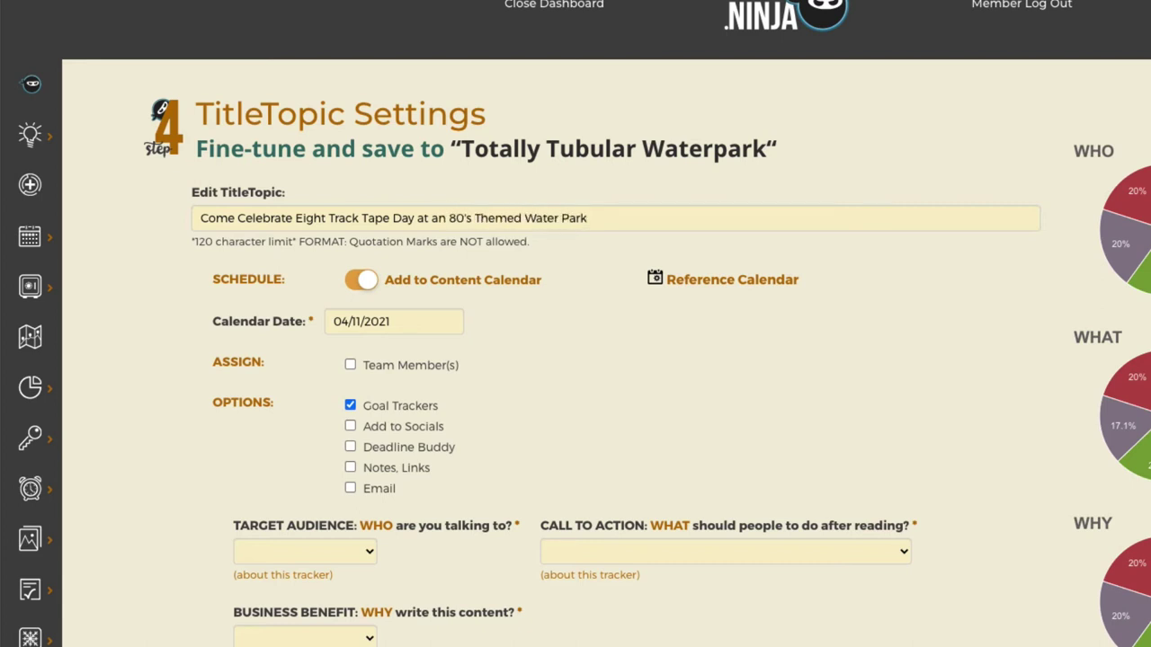
double_click(209, 216)
key(BackSpace)
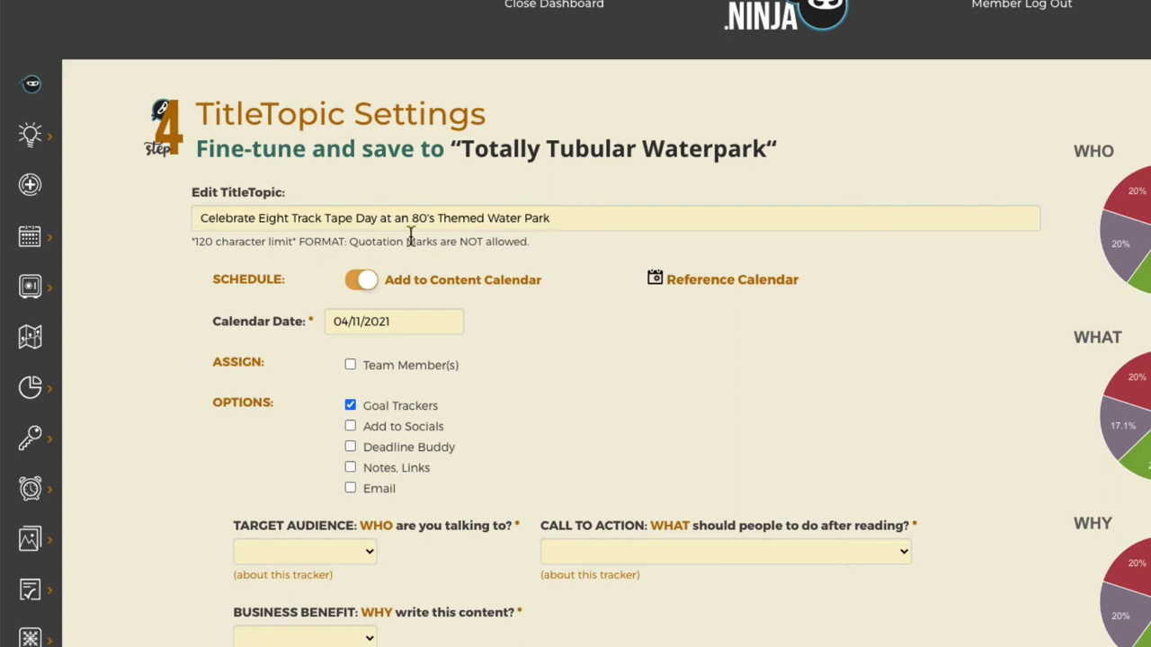
double_click(403, 219)
text(a Super)
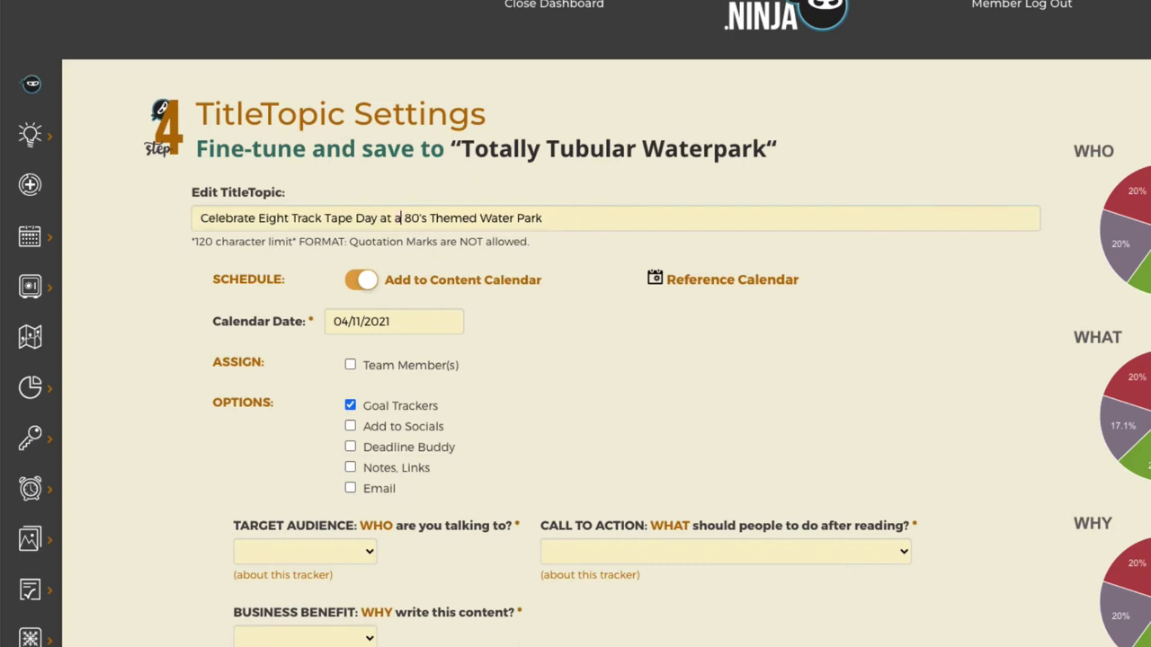
text( Awesome)
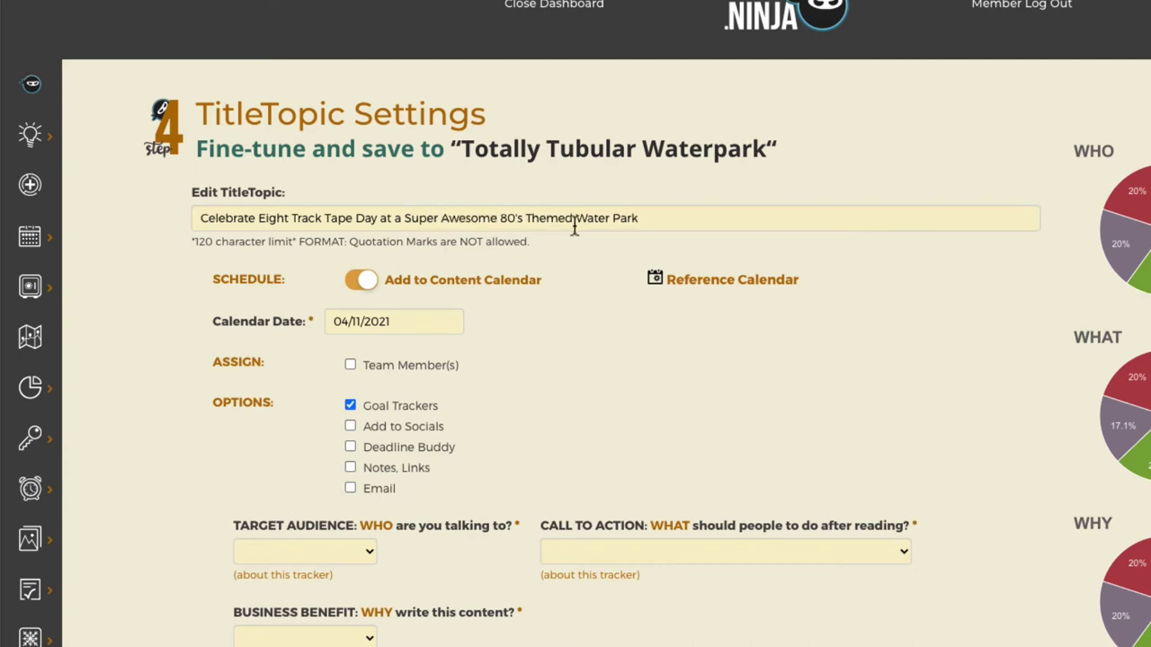
Assign a team member, turn off goal trackers, share to Instagram and Facebook, and save.
click(380, 362)
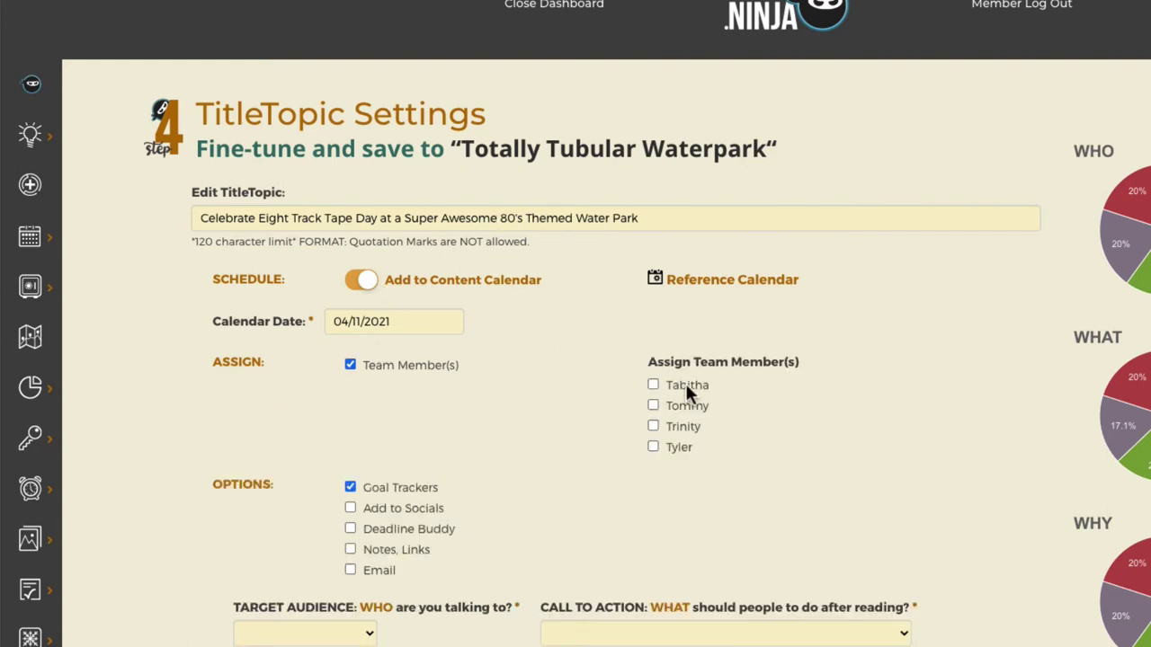
click(405, 502)
click(368, 486)
scroll(1008, 420, down, 3)
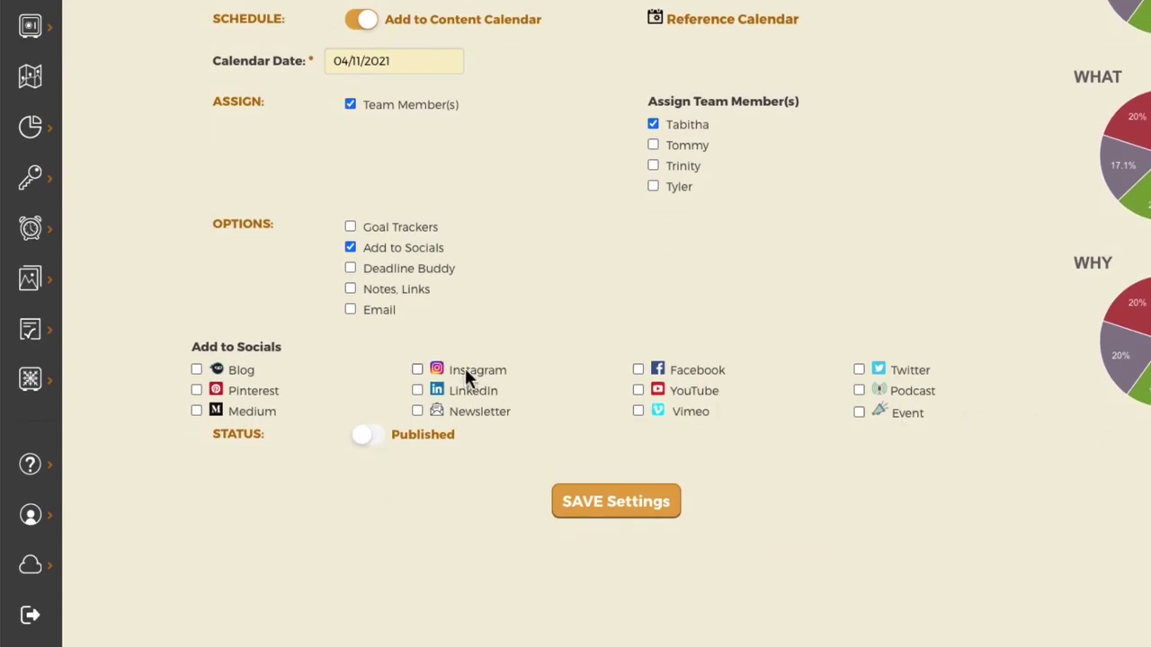
click(464, 368)
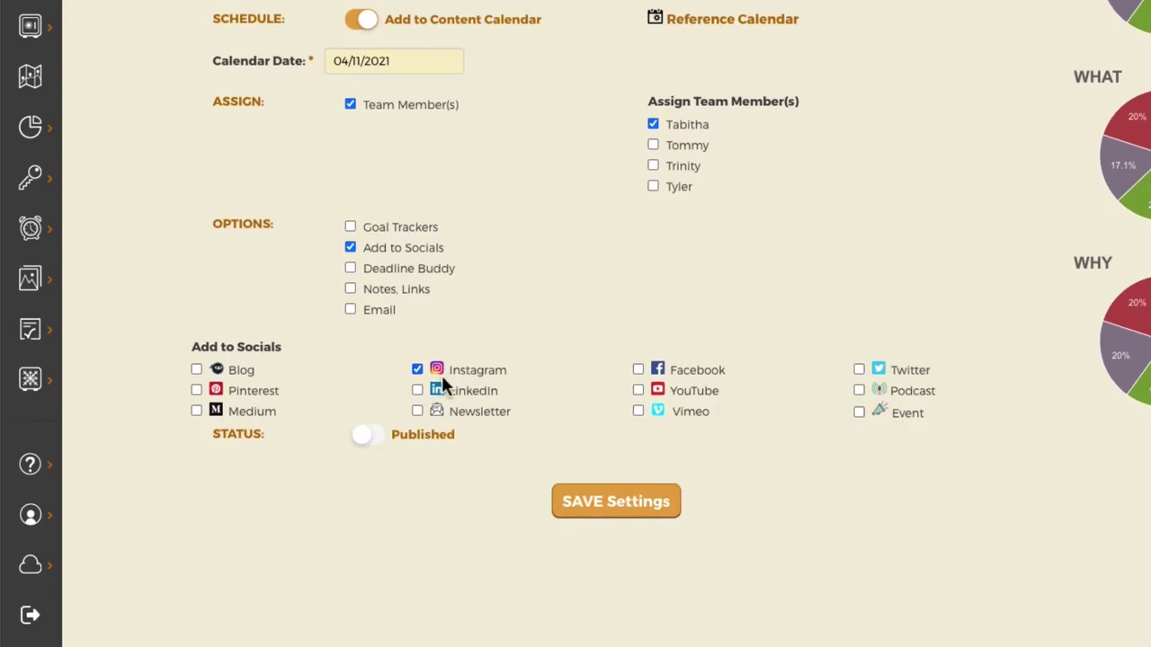
click(708, 370)
click(656, 510)
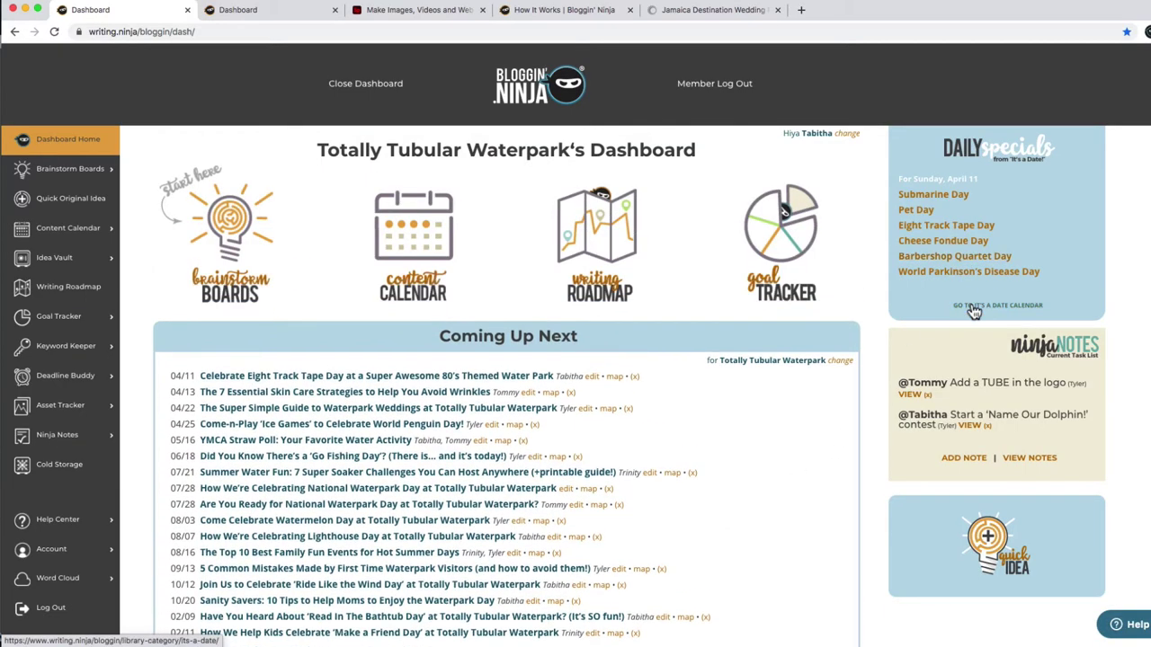
Start a Dolphin Day title from April 14 on the It's a Date calendar.
click(974, 308)
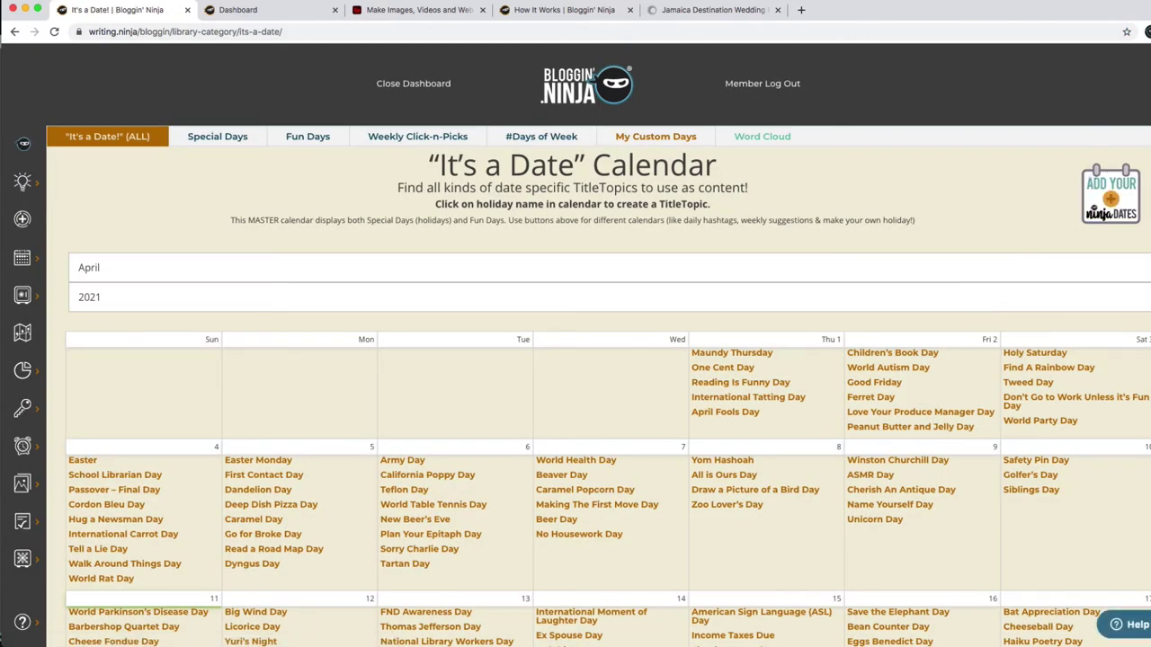
scroll(576, 360, down, 3)
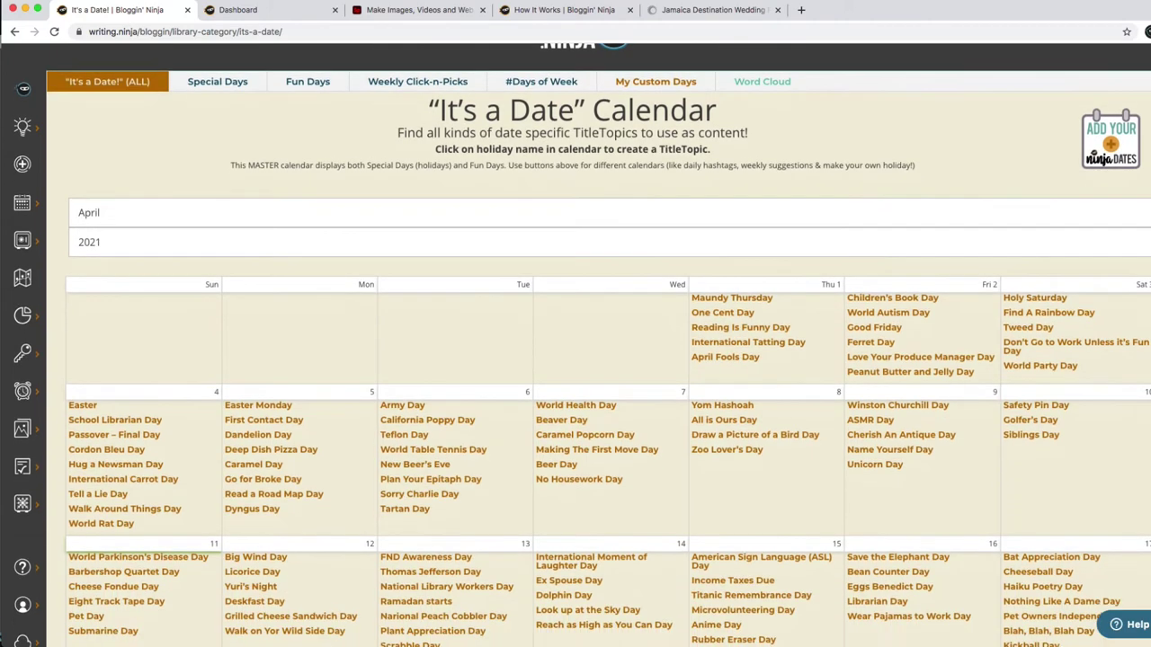
scroll(576, 360, down, 3)
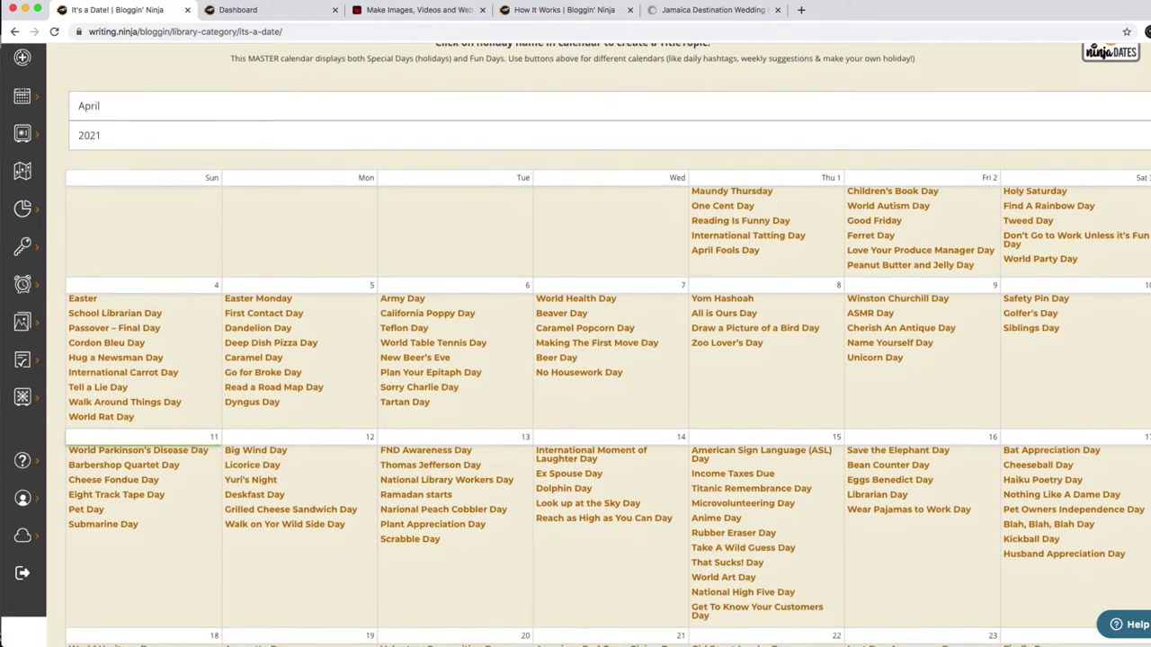
scroll(575, 360, down, 3)
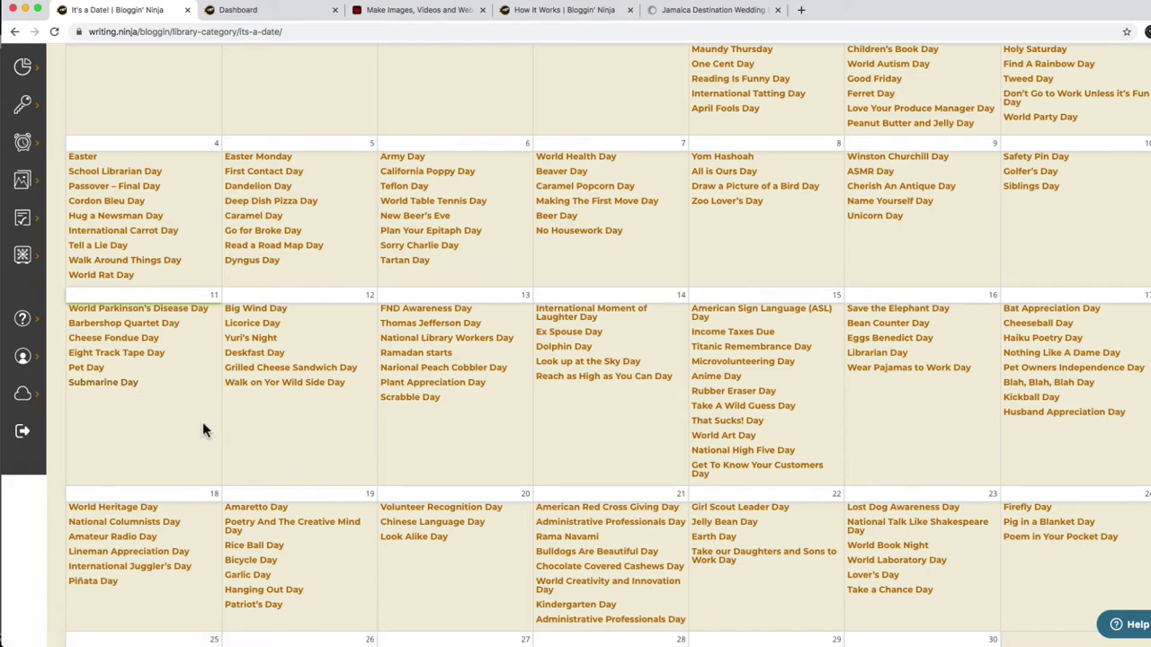
click(566, 353)
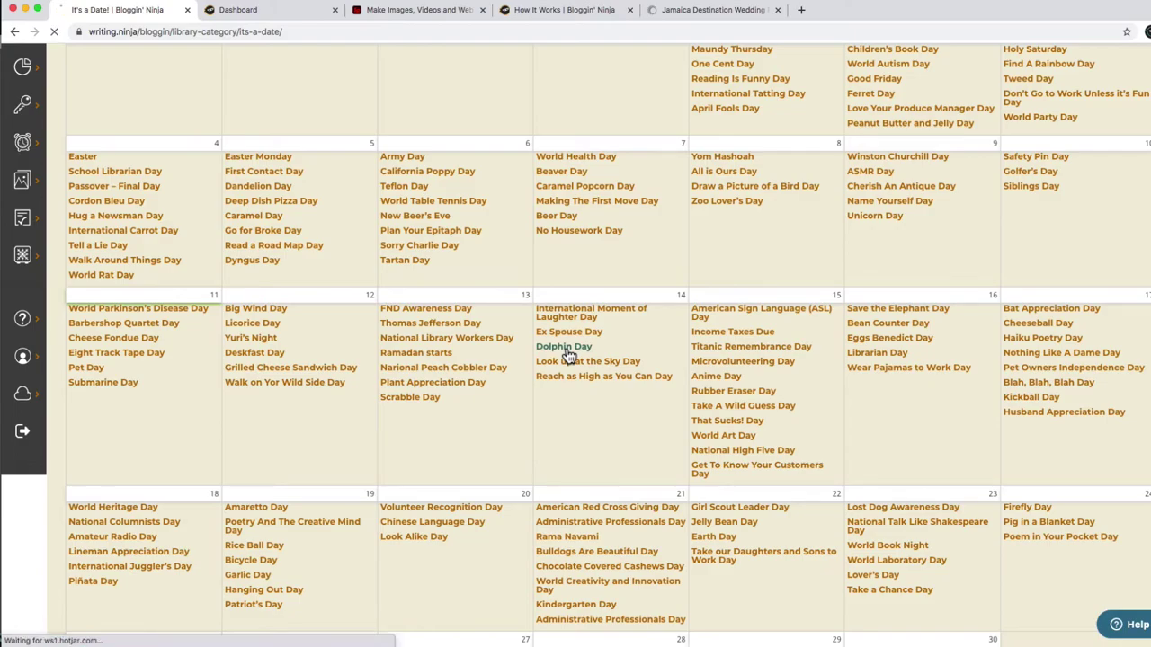
click(243, 270)
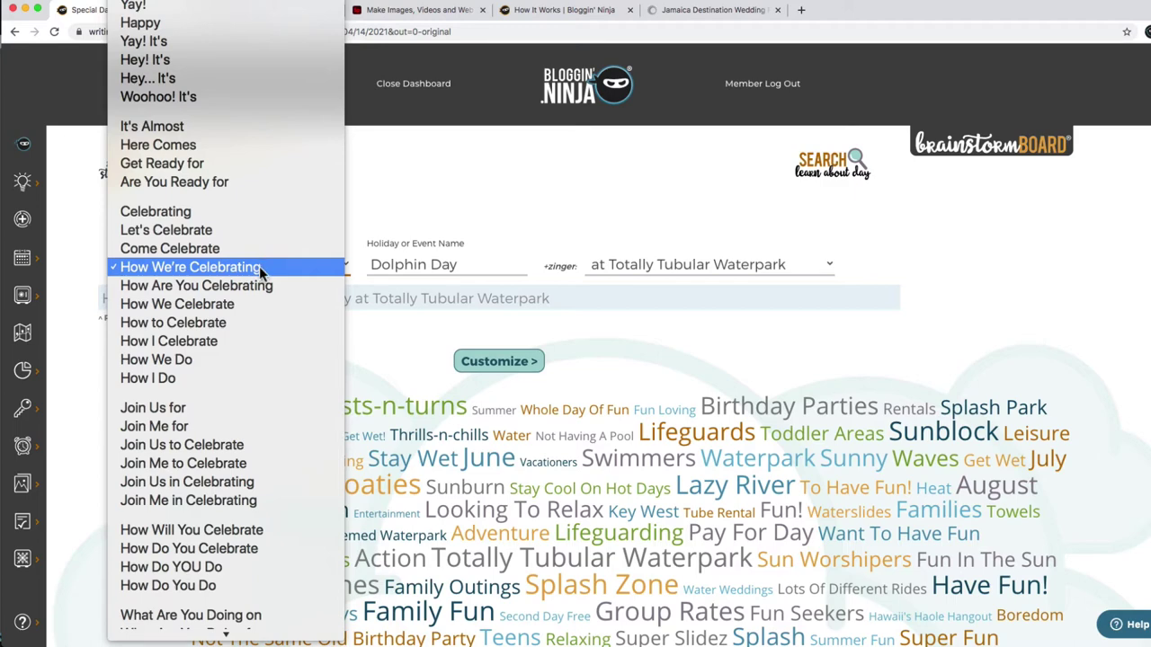
Settle on 'Are You Ready for' as the Dolphin Day opener and continue to its settings.
mouse_move(238, 621)
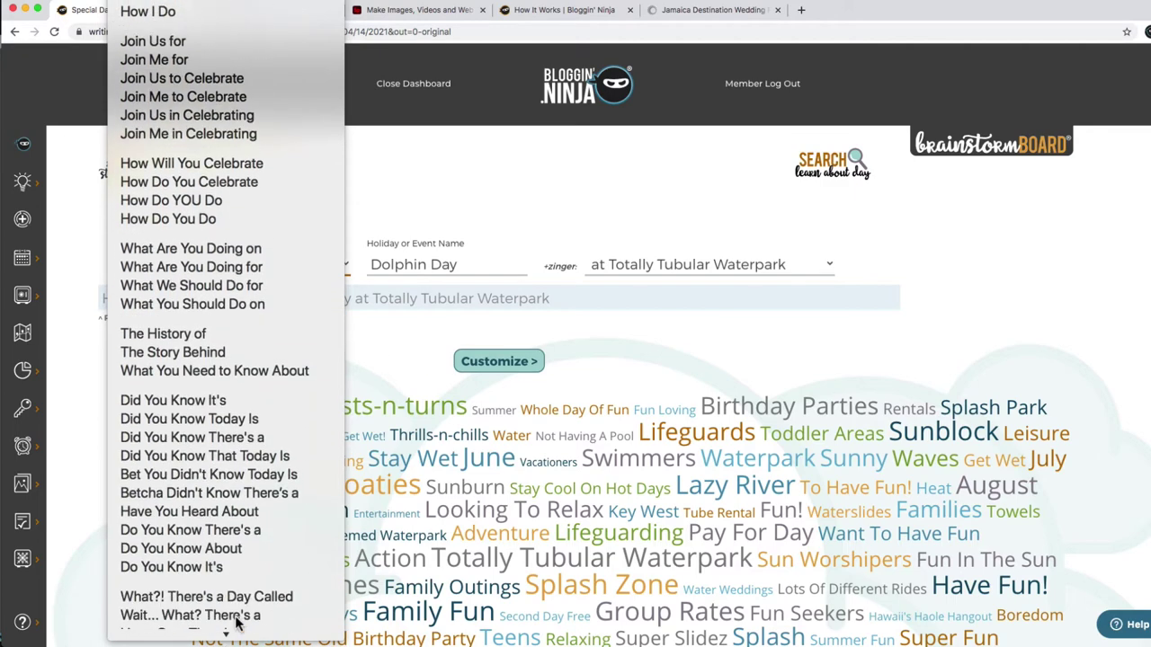
click(255, 532)
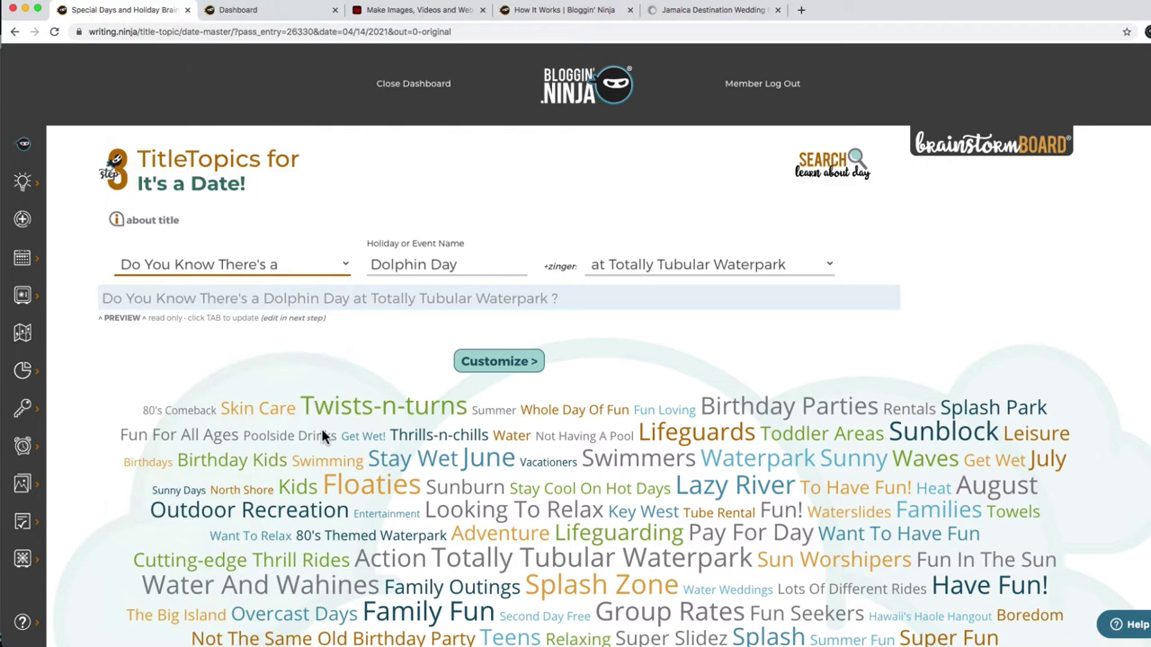
click(312, 271)
click(310, 251)
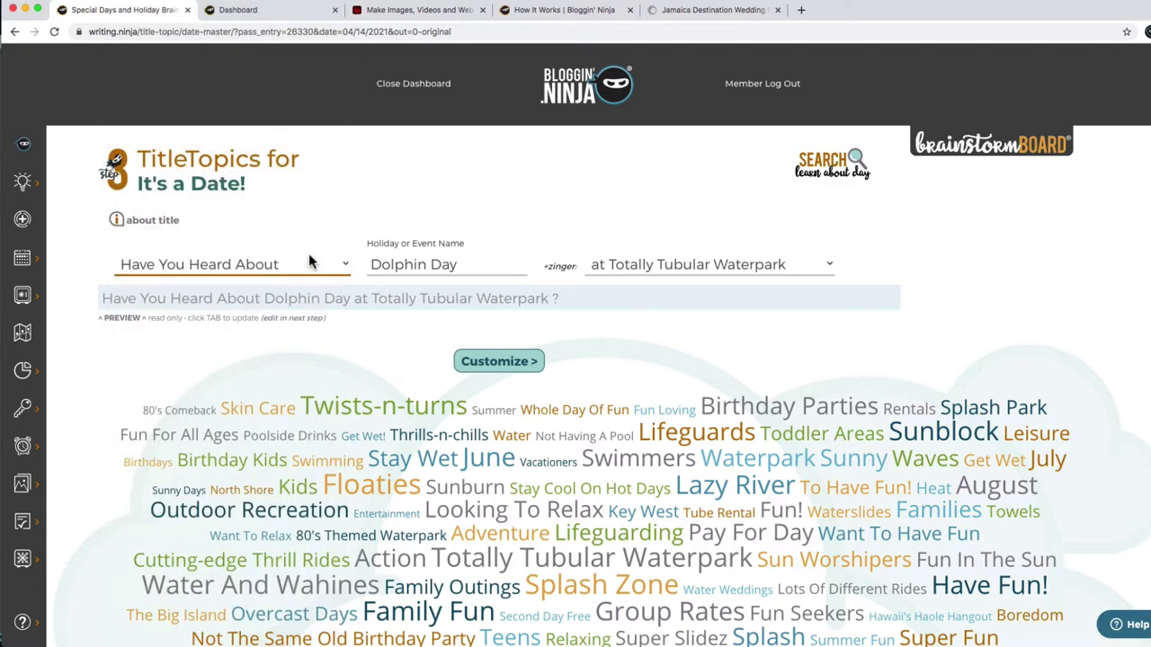
click(308, 264)
scroll(309, 265, up, 15)
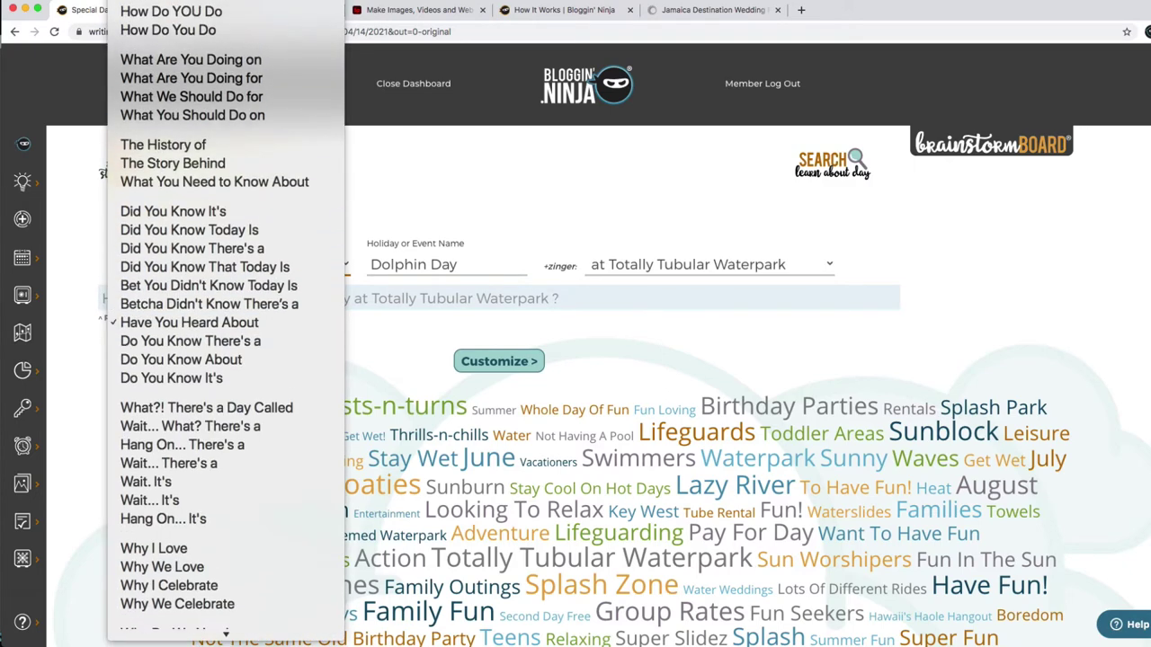
scroll(275, 198, up, 2)
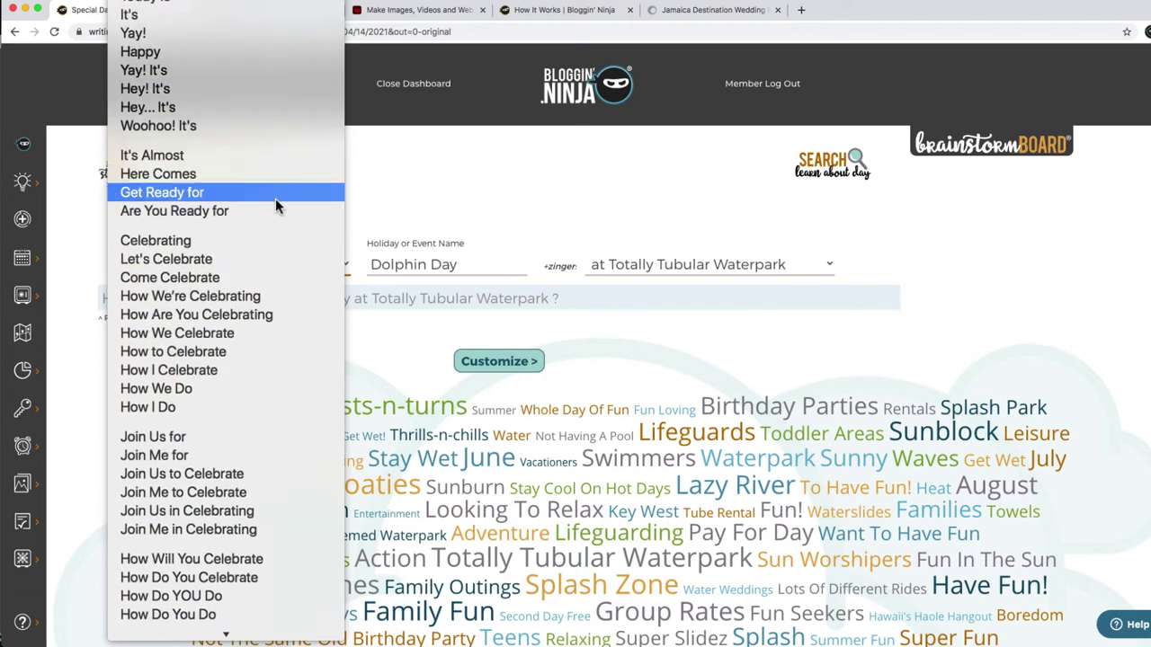
click(275, 208)
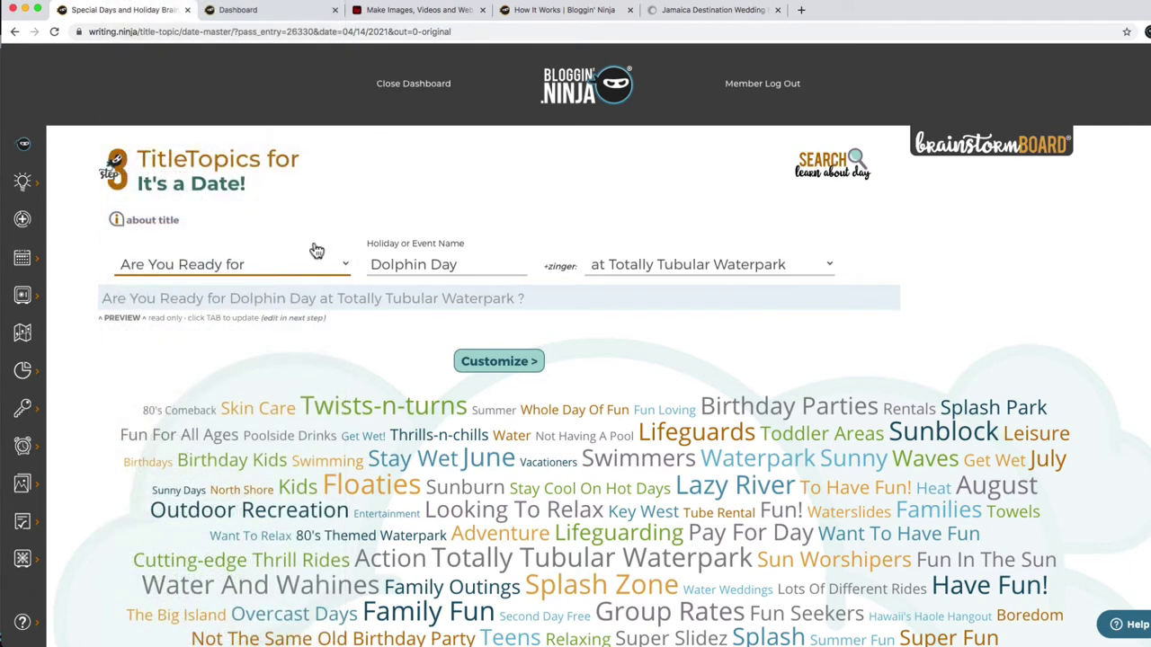
click(517, 365)
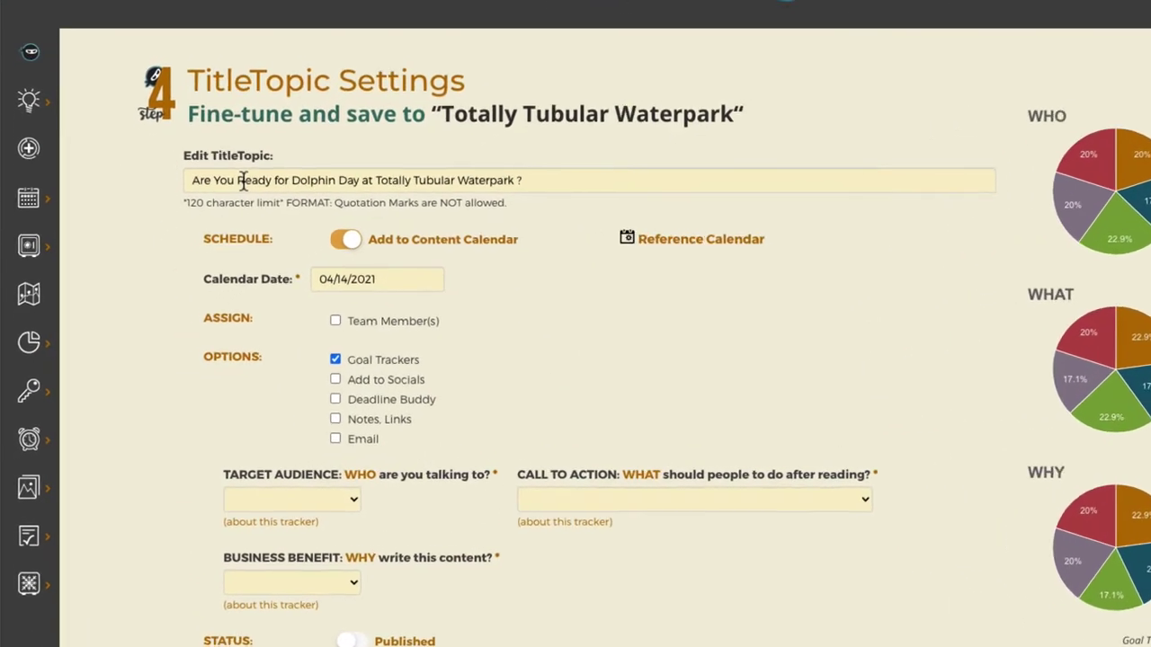
Change the title to 'Are You Ready to Jump Into Dolphin Day at Totally Tubular Waterpark'.
double_click(319, 142)
text(to Jump)
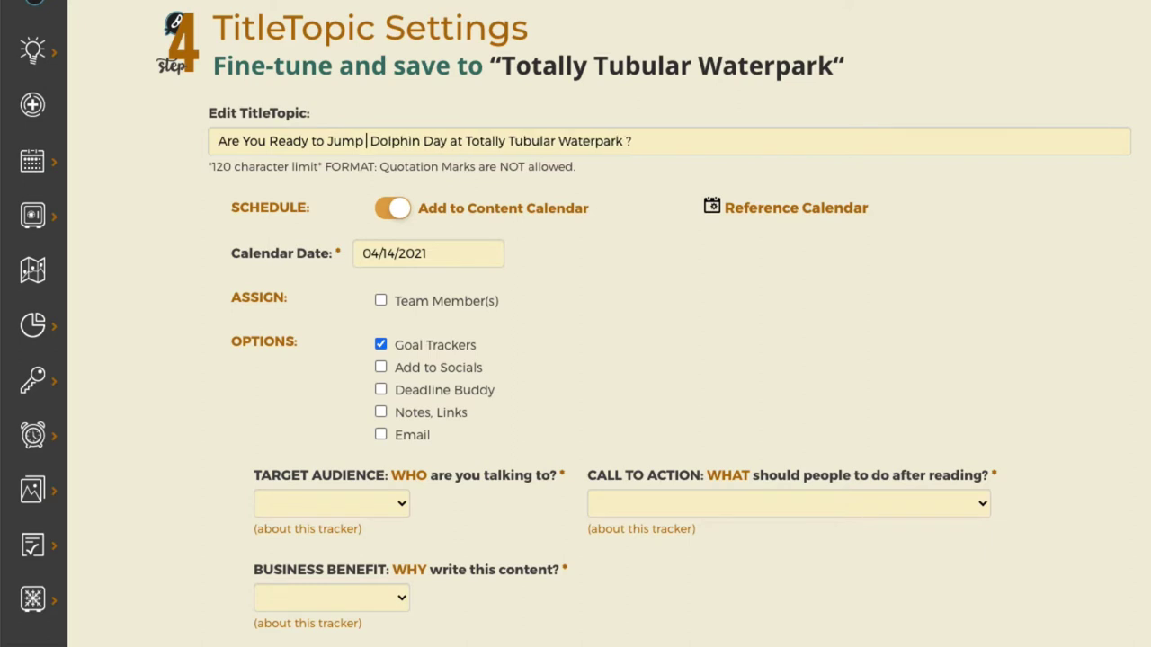
text( into)
key(BackSpace)
key(BackSpace)
key(BackSpace)
key(BackSpace)
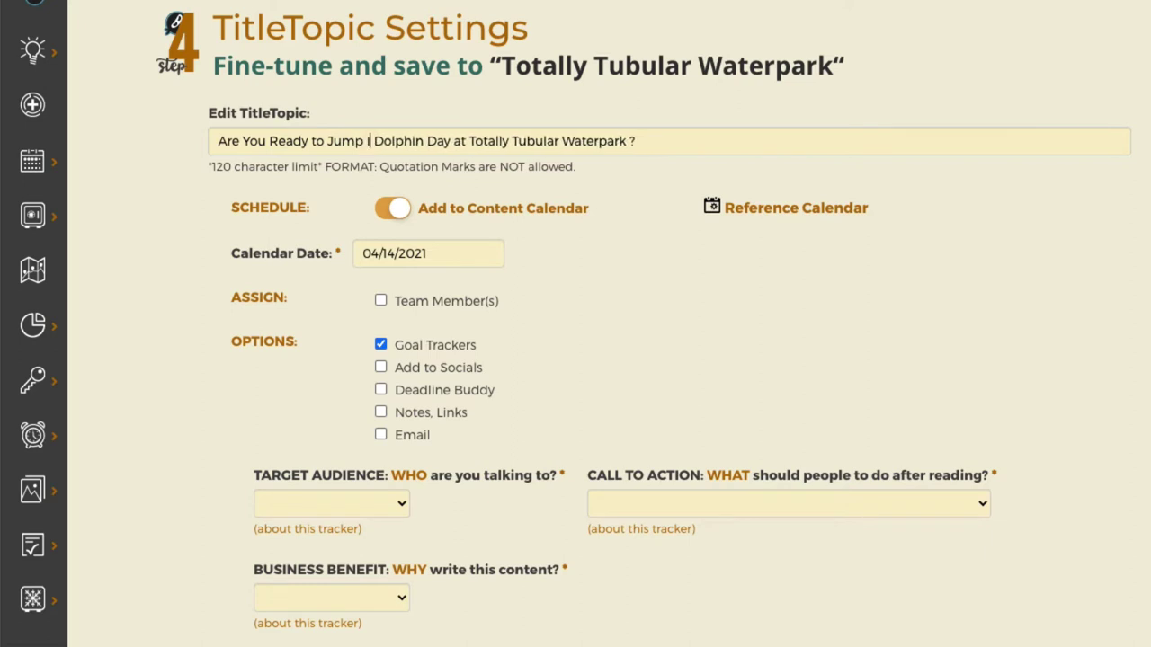
text(Into)
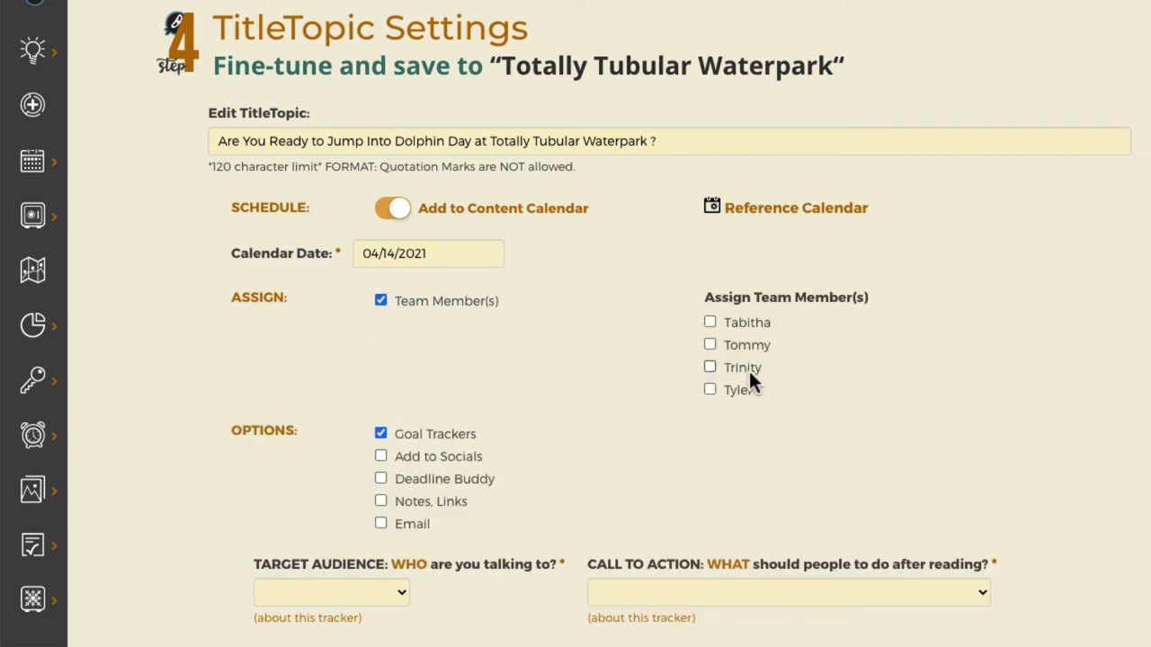
Assign one team member, drop goal trackers, share to Instagram, Facebook and Twitter, and save.
click(746, 369)
scroll(575, 324, down, 3)
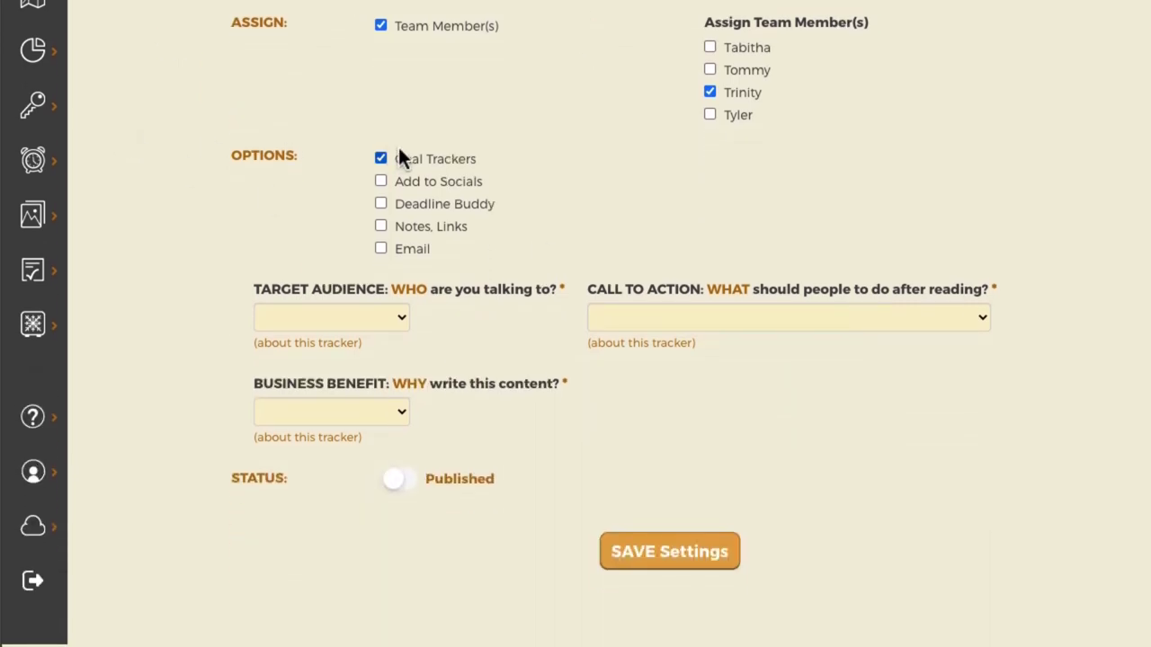
click(403, 157)
click(426, 180)
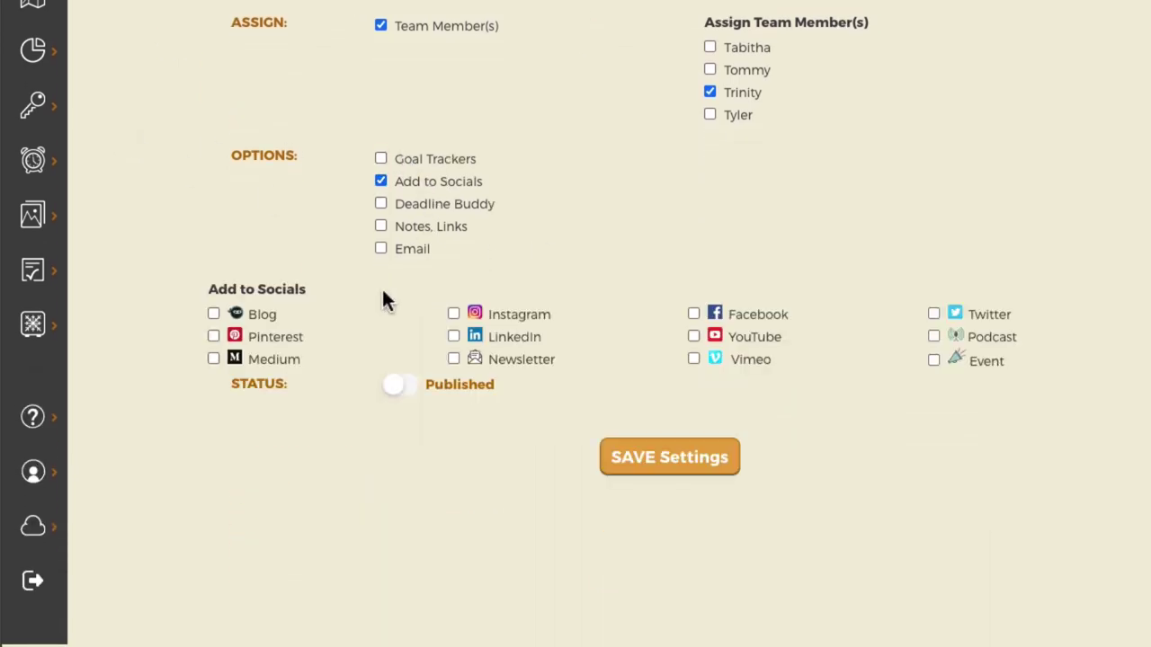
click(509, 313)
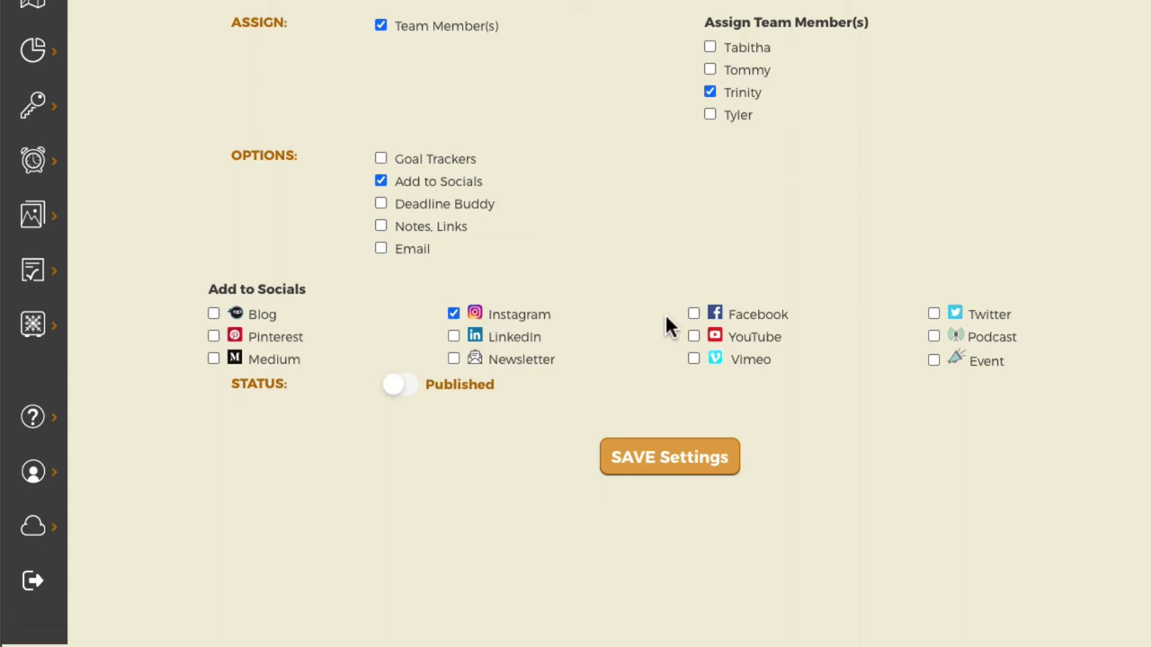
click(753, 317)
click(993, 314)
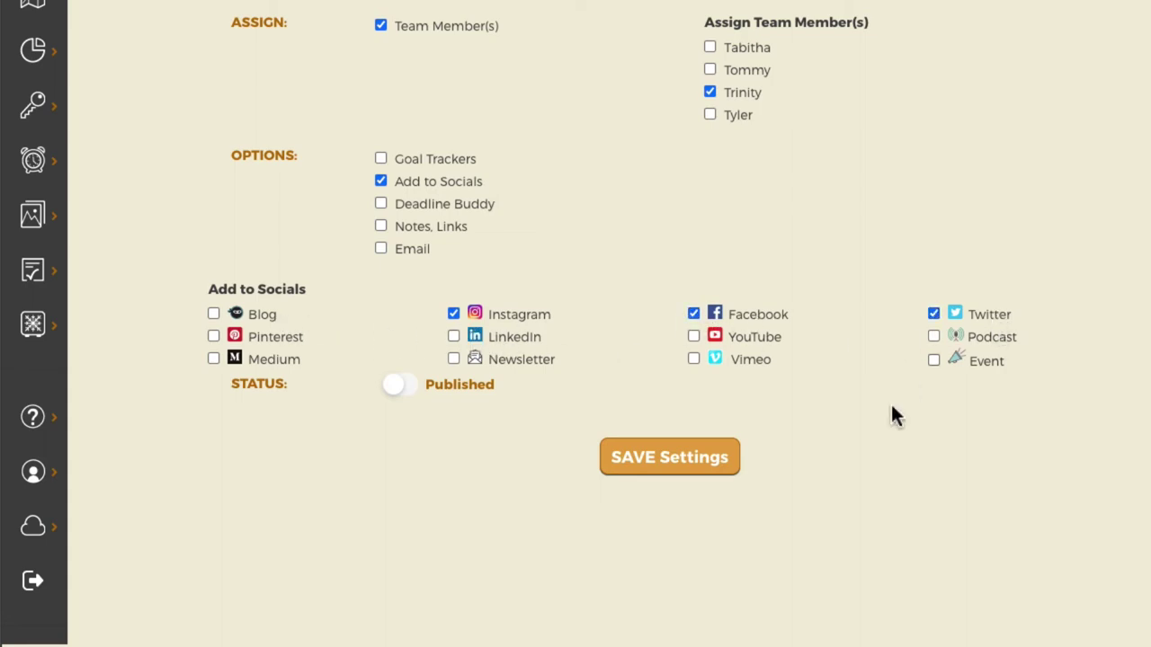
click(700, 464)
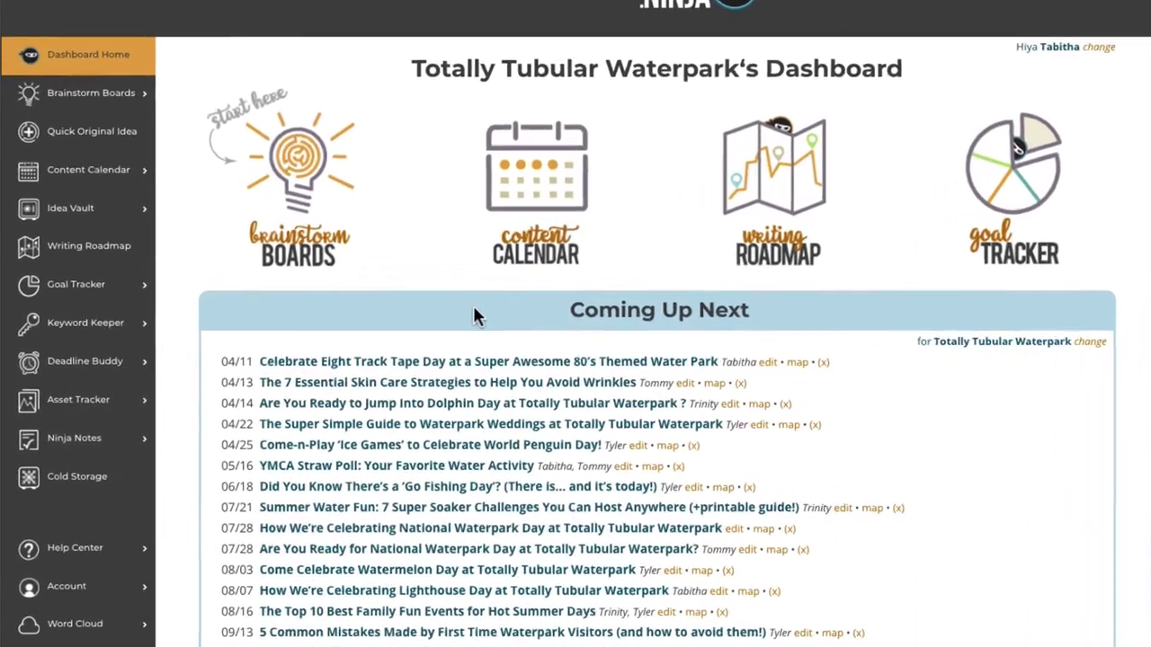
Go from the Dashboard to the Writing Roadmap (Step 3) list for Totally Tubular Waterpark.
mouse_move(74, 210)
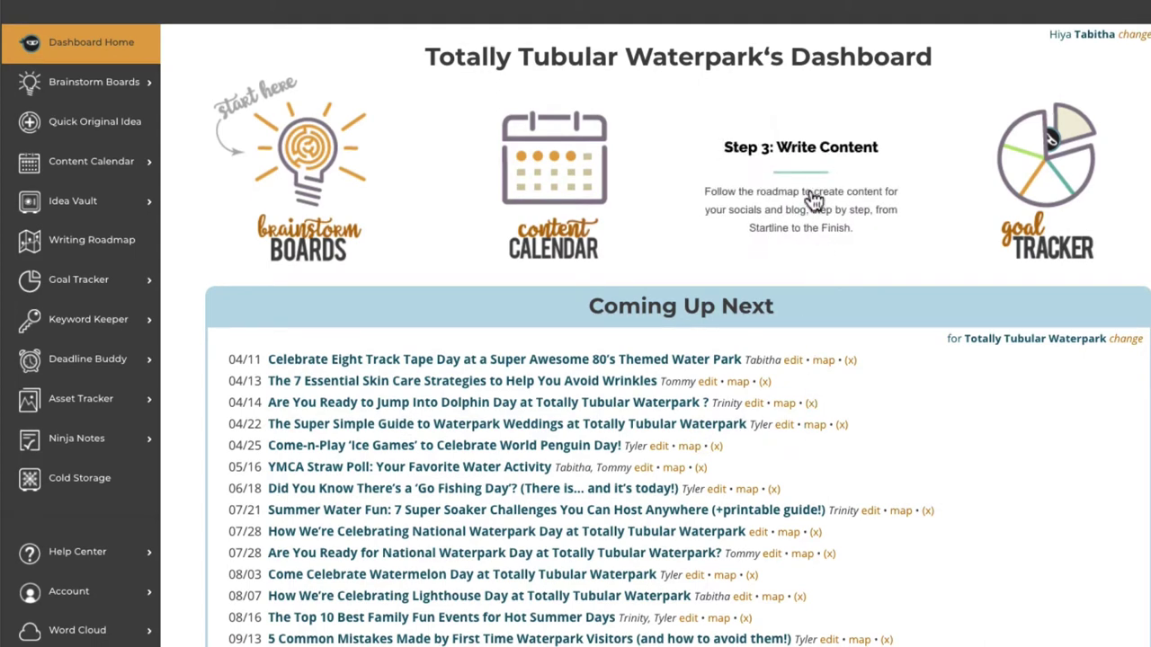
click(813, 241)
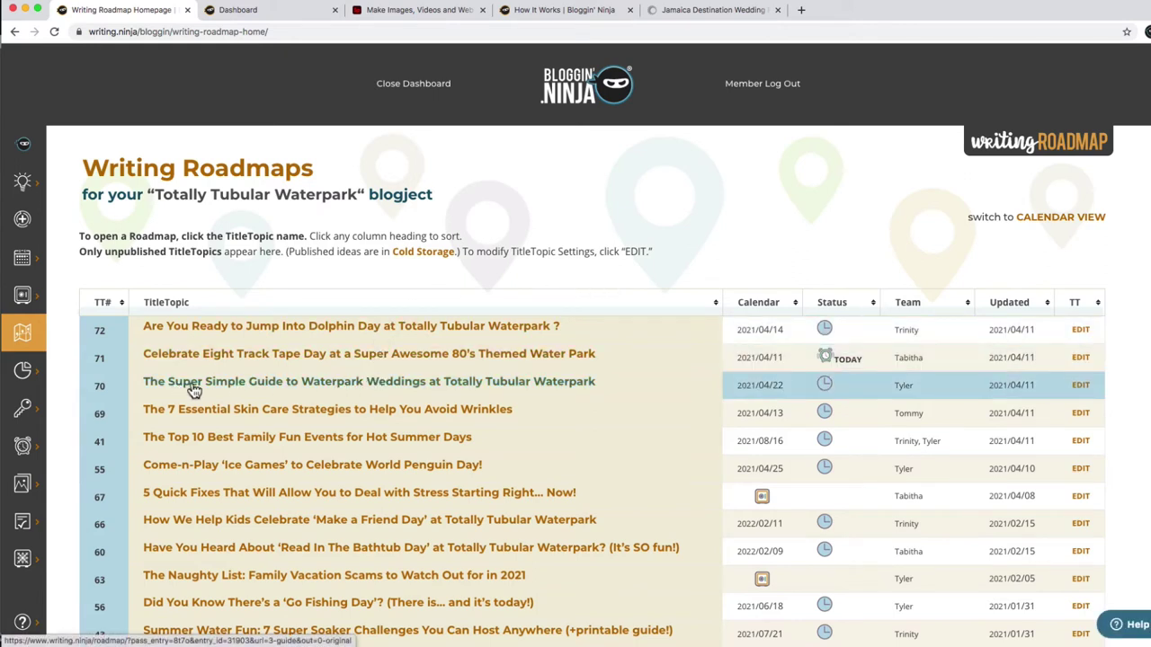
Open roadmap #70, Waterpark Weddings guide, review its settings detail, then go to its Startline step.
click(392, 384)
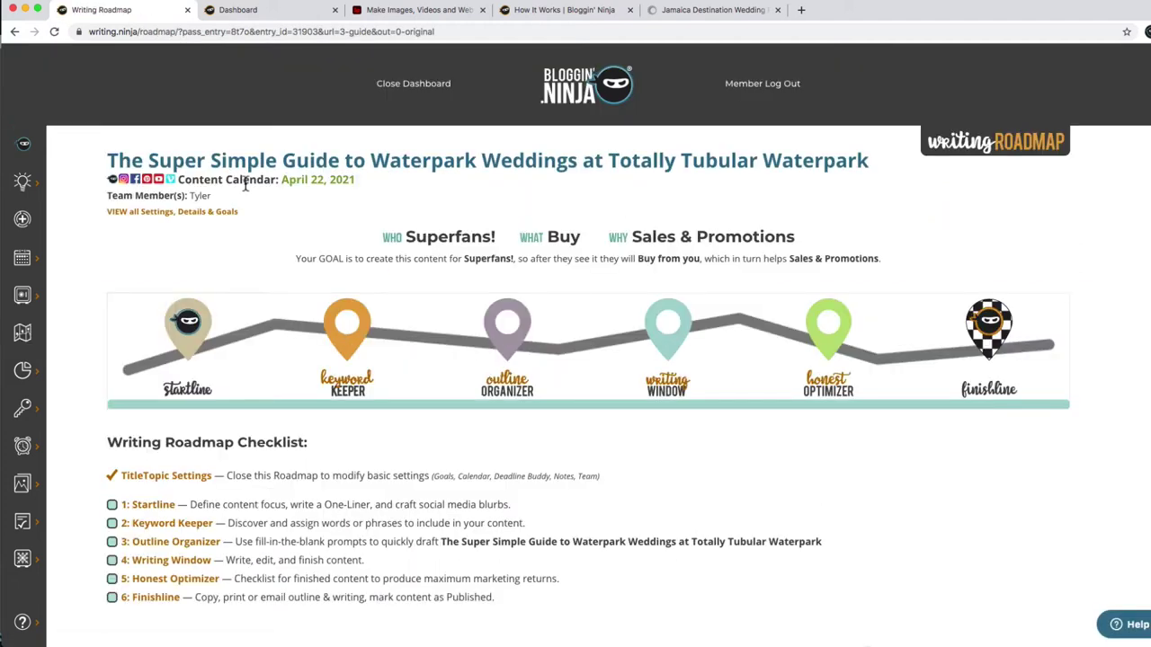
click(201, 212)
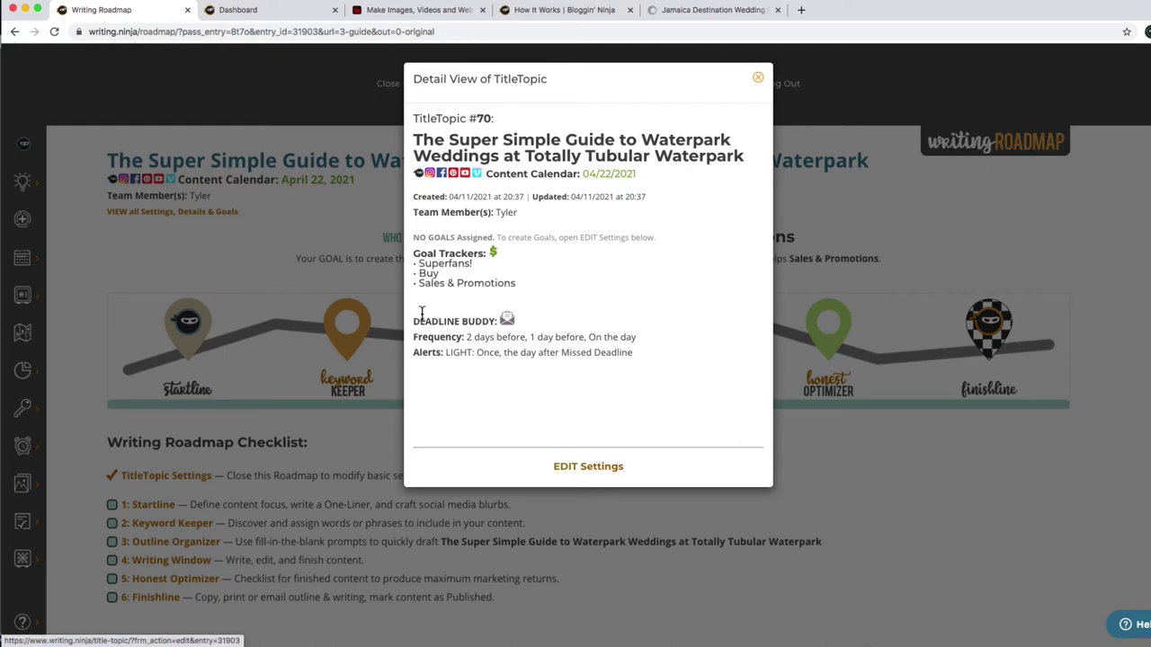
click(347, 239)
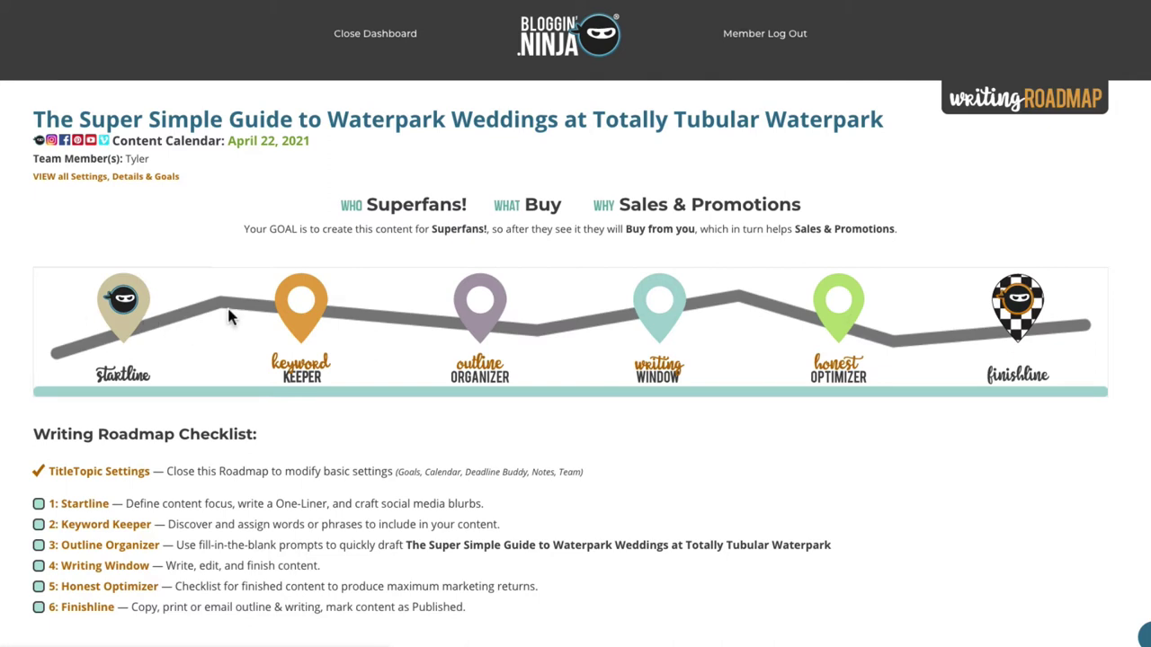
click(136, 304)
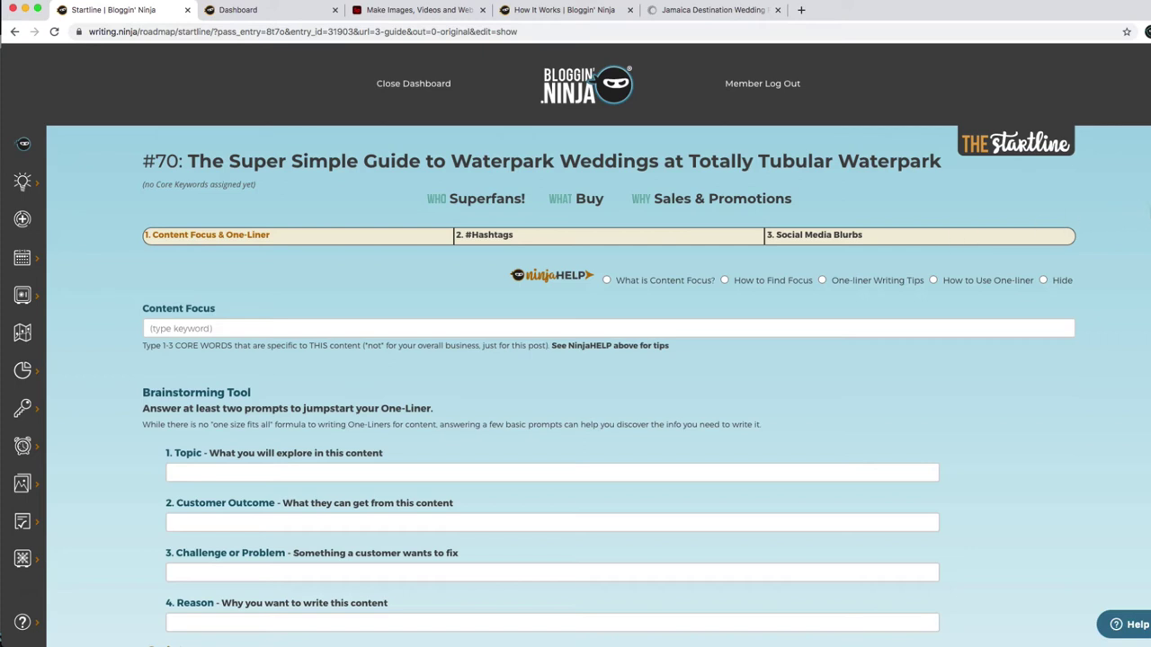
Set the Content Focus to 'Waterpark Wedding', copied from the title and trimmed of its s.
scroll(598, 359, down, 2)
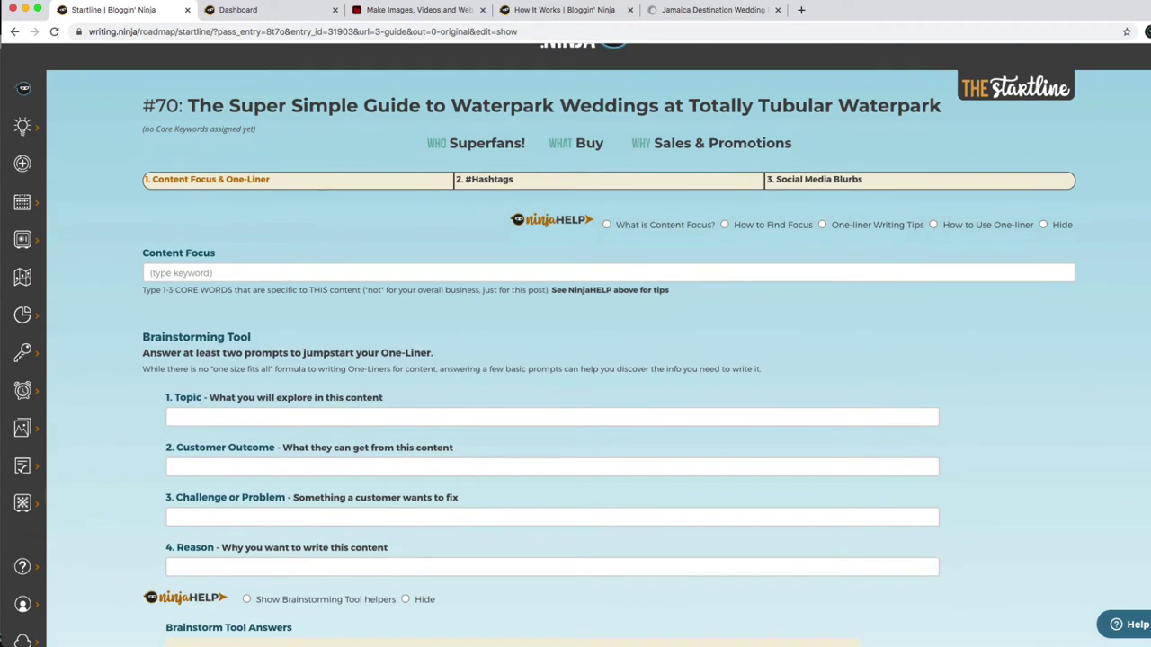
click(160, 256)
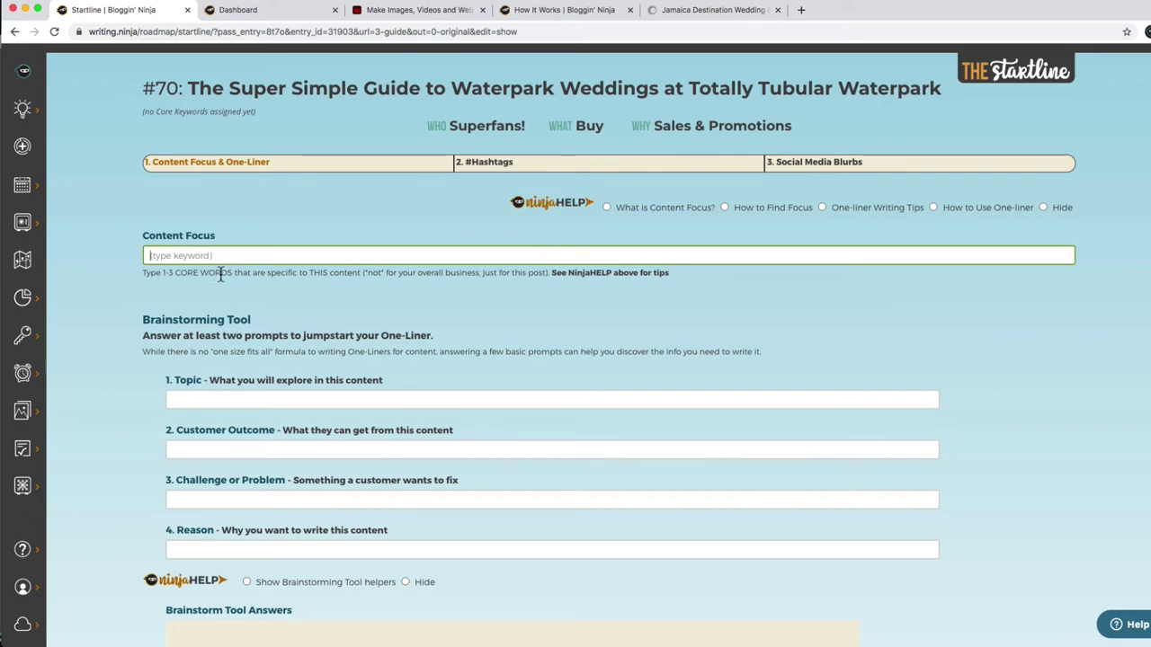
drag(483, 81, 578, 83)
key(super+c)
click(335, 253)
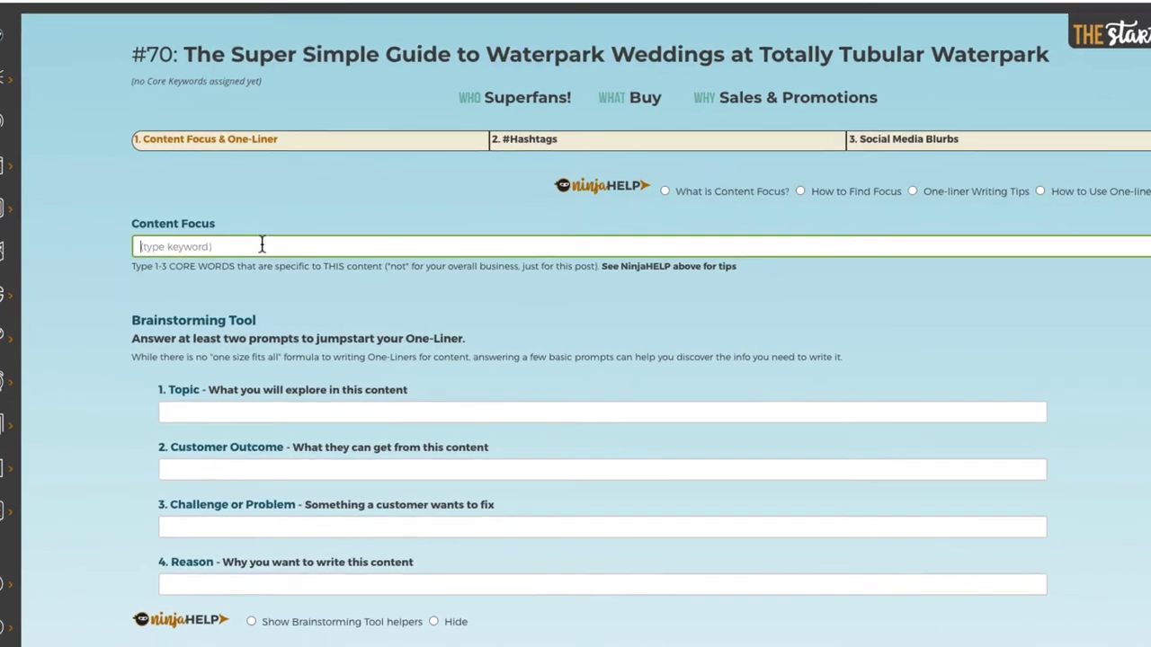
key(super+v)
key(BackSpace)
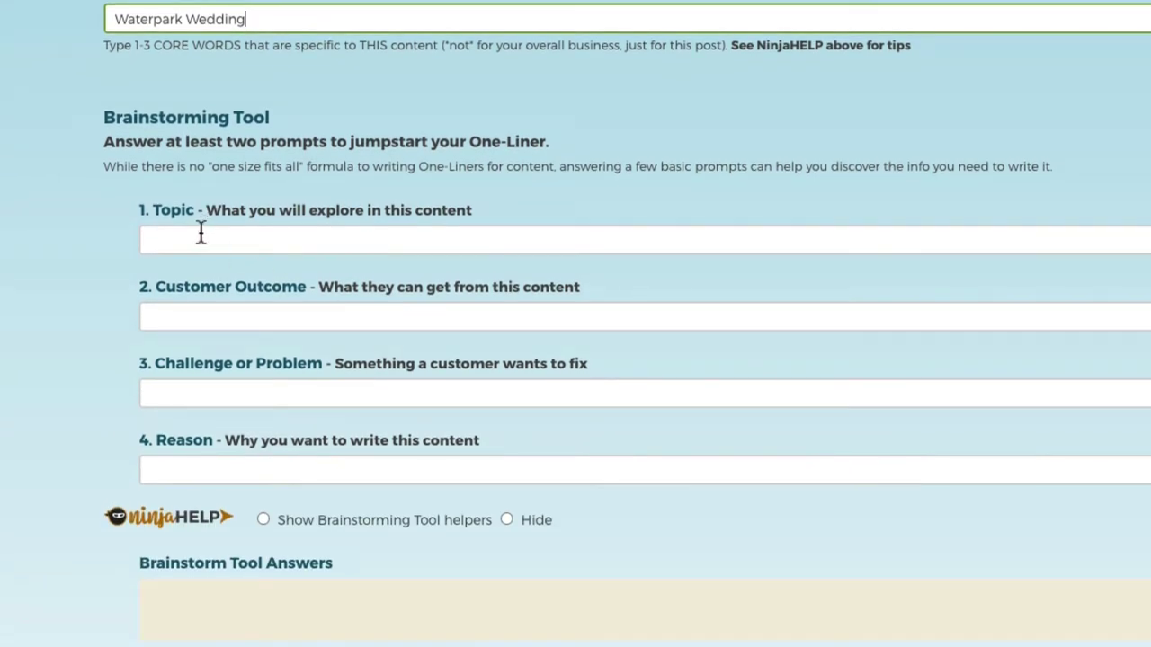
Answer the Topic prompt with 'a unique even that friends and family will talk about for years'.
click(198, 236)
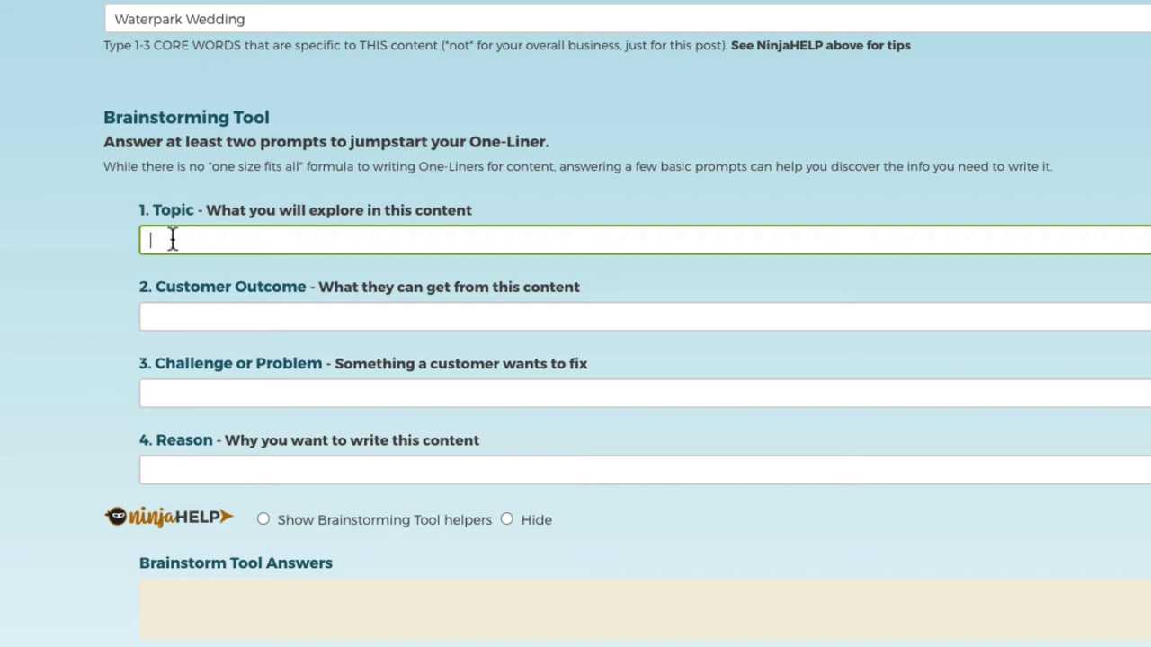
text(a unique even that friend and)
key(BackSpace)
key(BackSpace)
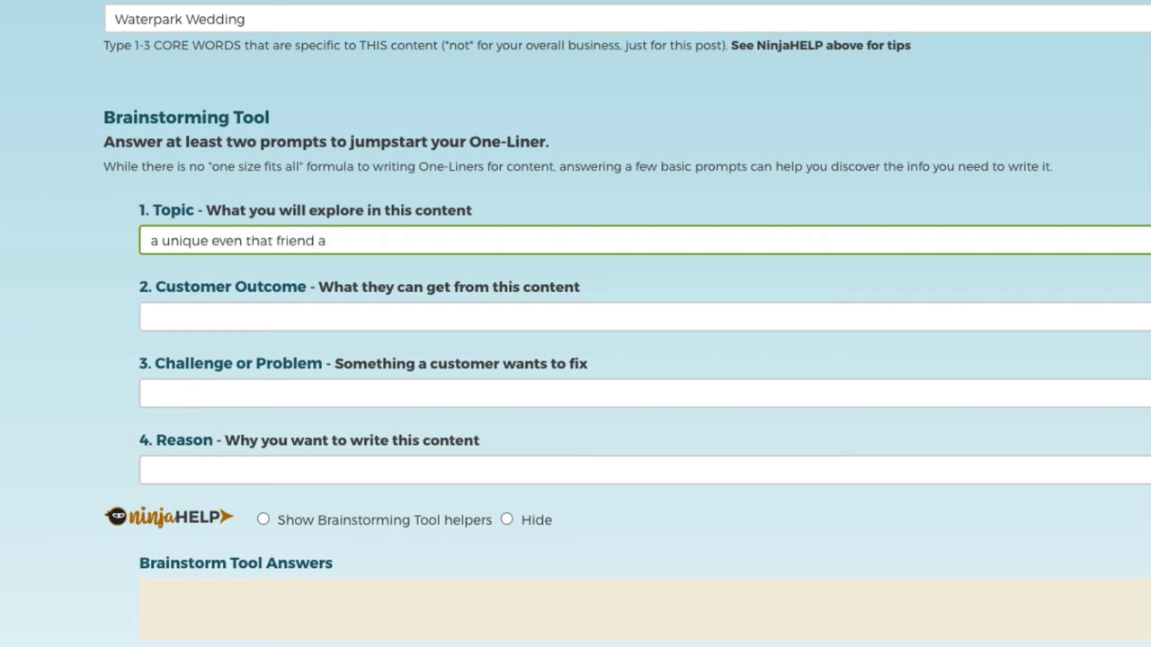
text(and family will talk)
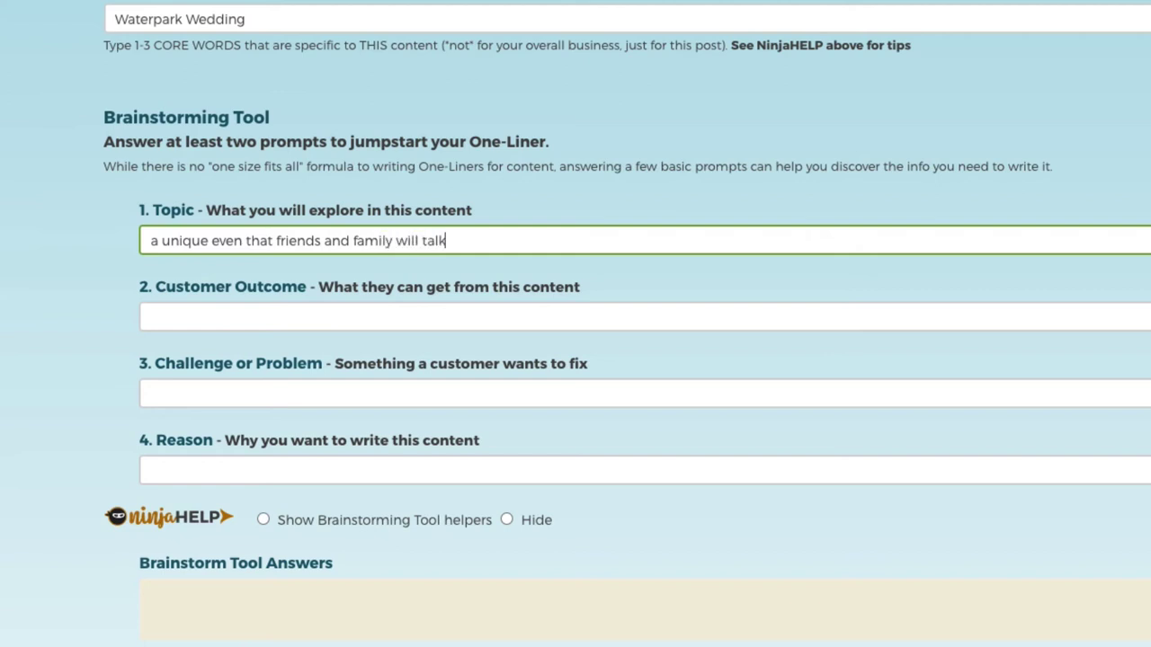
text( about for years)
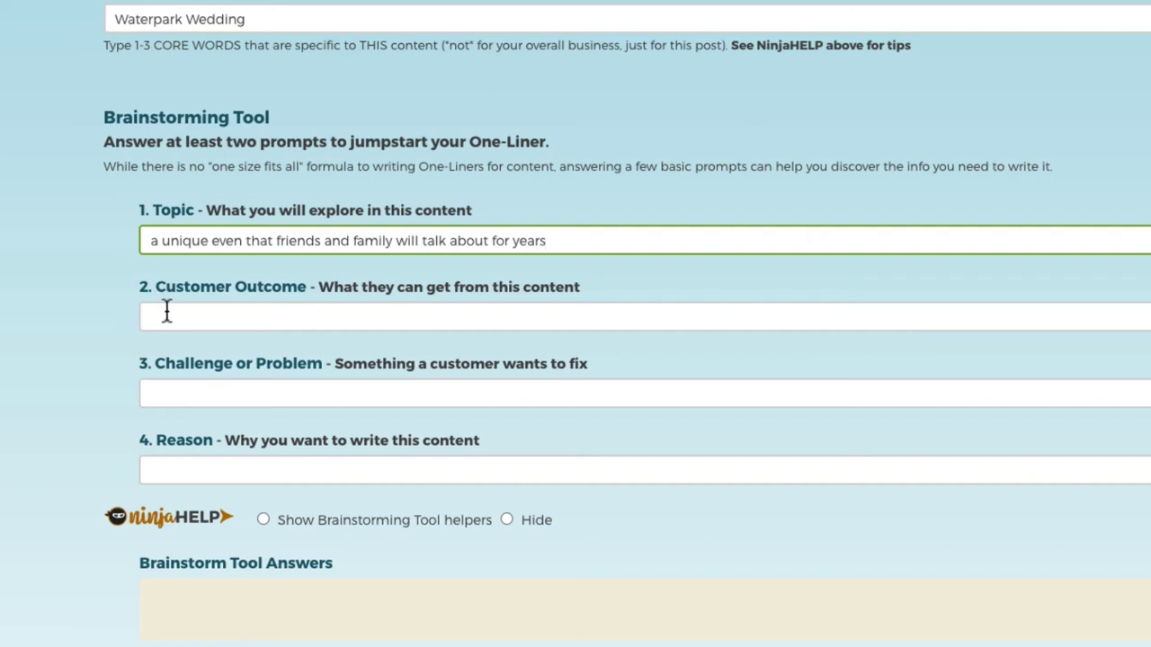
Answer Customer Outcome ('simple tips on how to plan a memorable event') and the Challenge prompt.
click(171, 318)
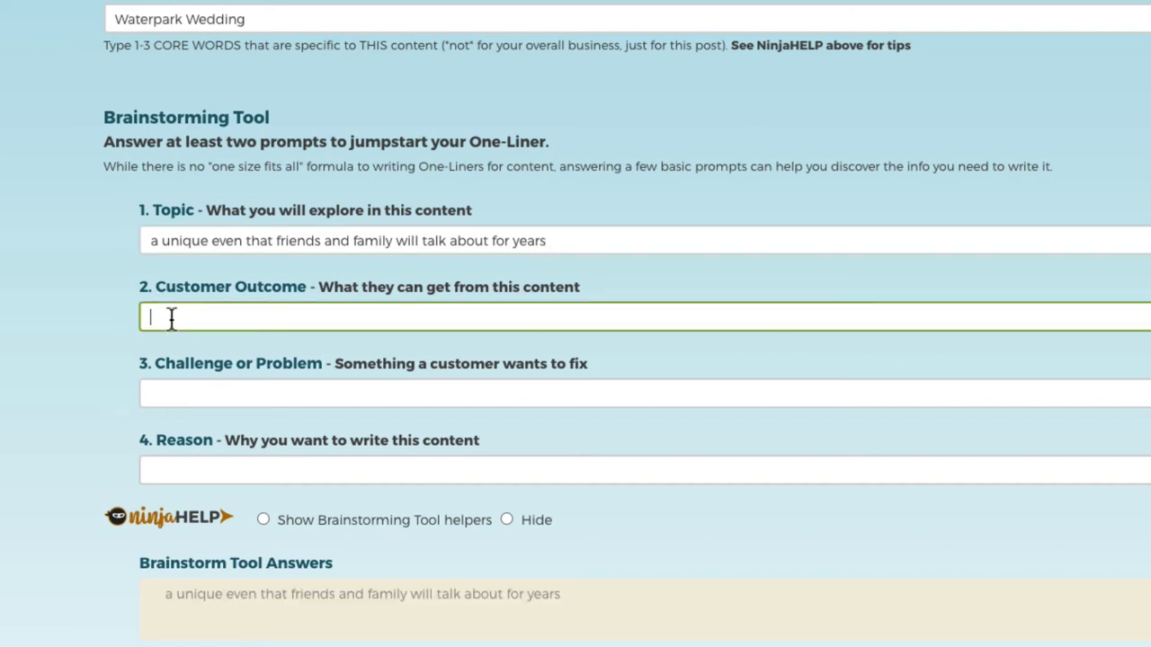
text(simple tips on how to plan a)
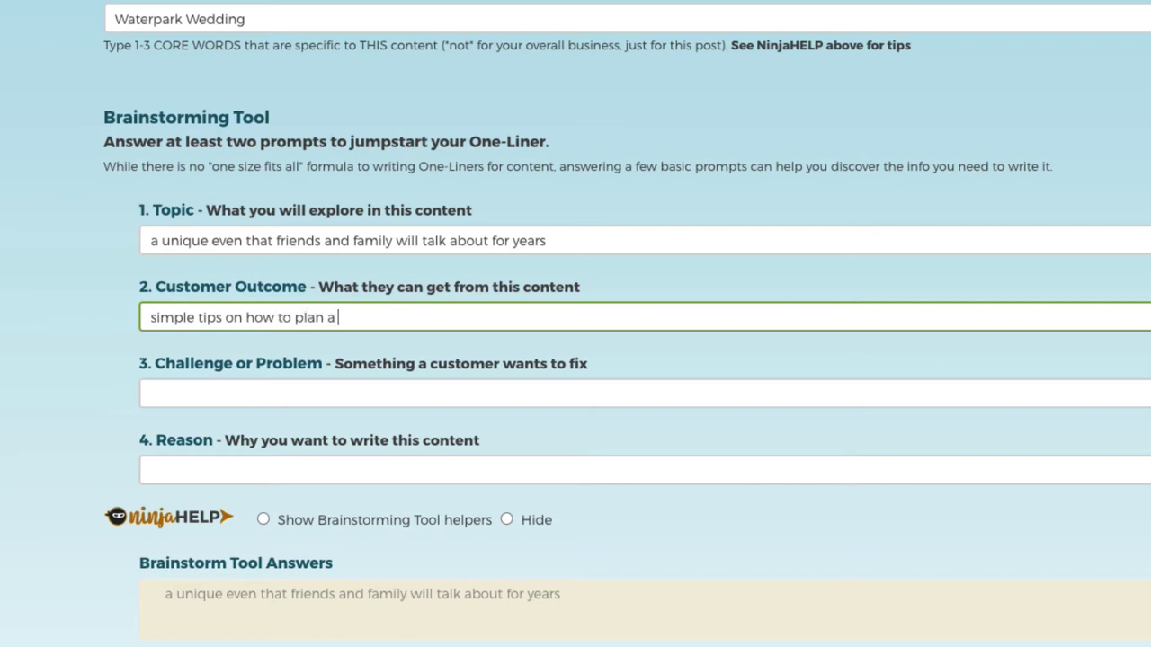
text( memorable event)
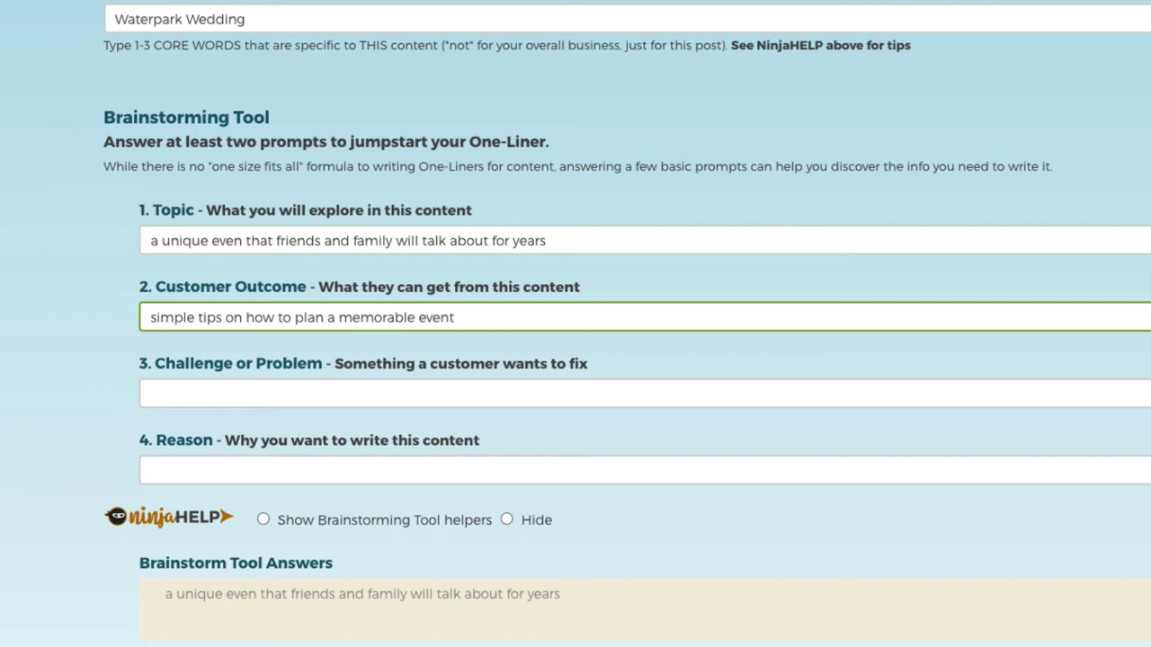
click(151, 393)
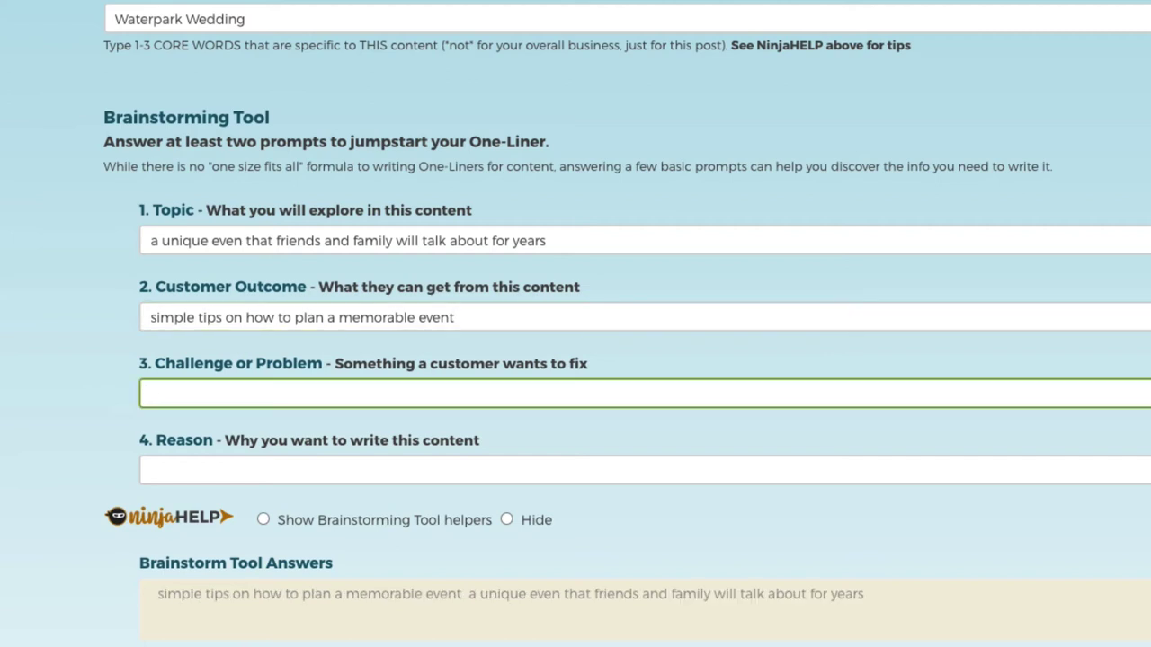
text(Want have)
text(Waterpark Wedding)
text(s)
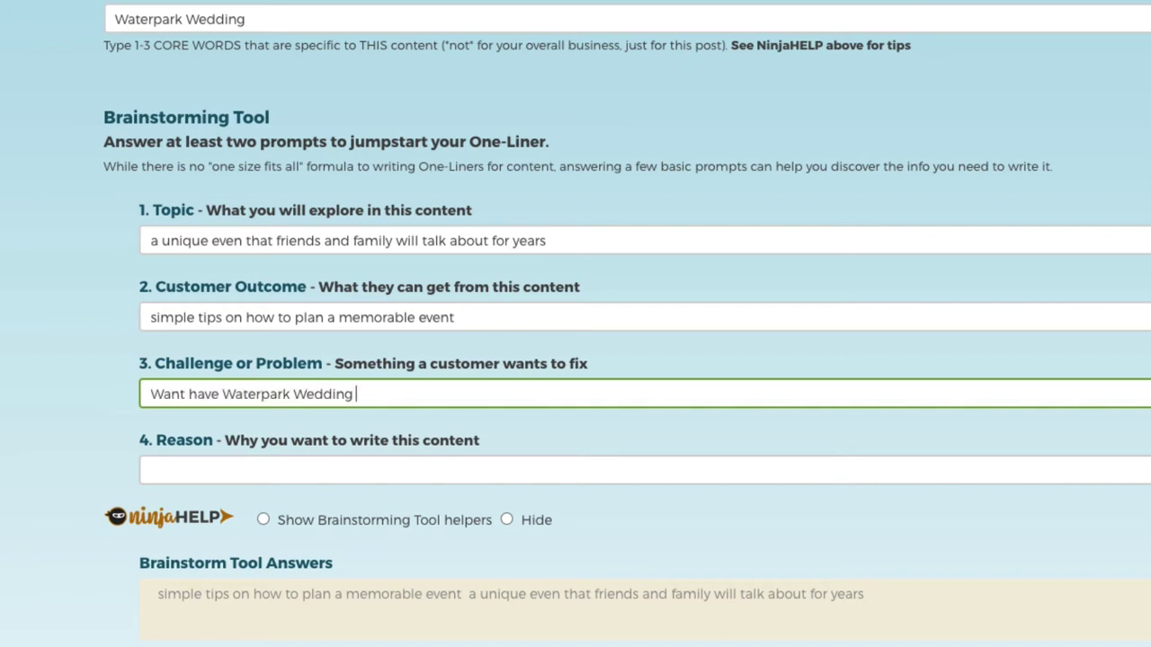
text(but aren't sure wher)
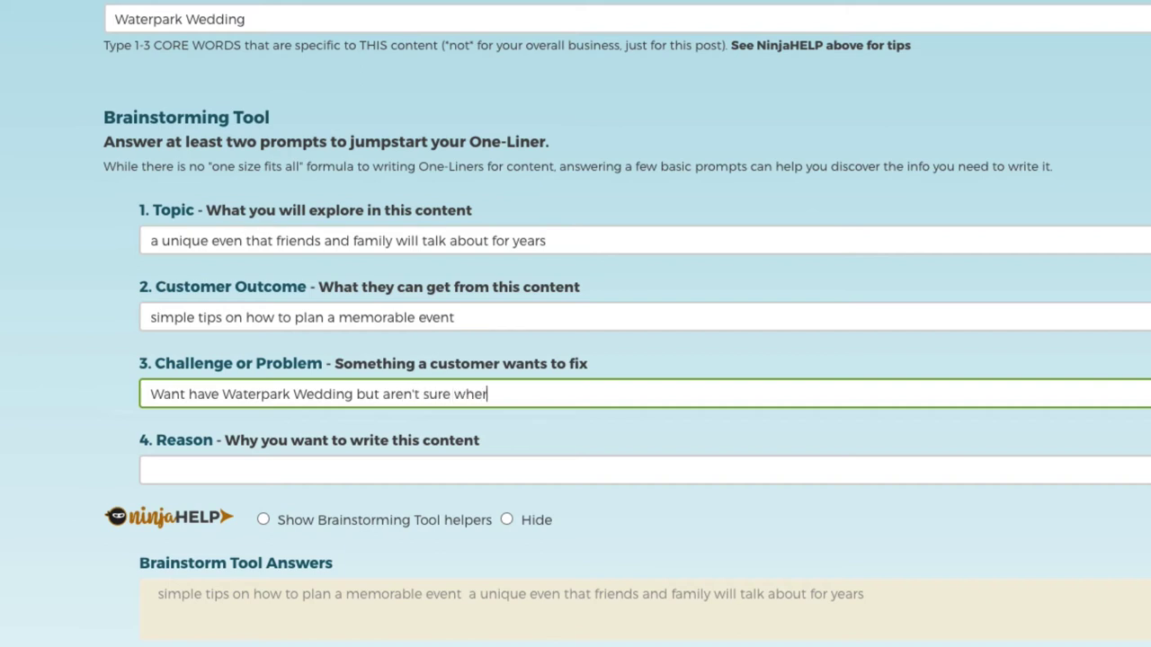
text(e to start)
Answer Reason with 'Book their Waterpark Weddings inquire about pricing or availablity' and select the combined answers.
key(Tab)
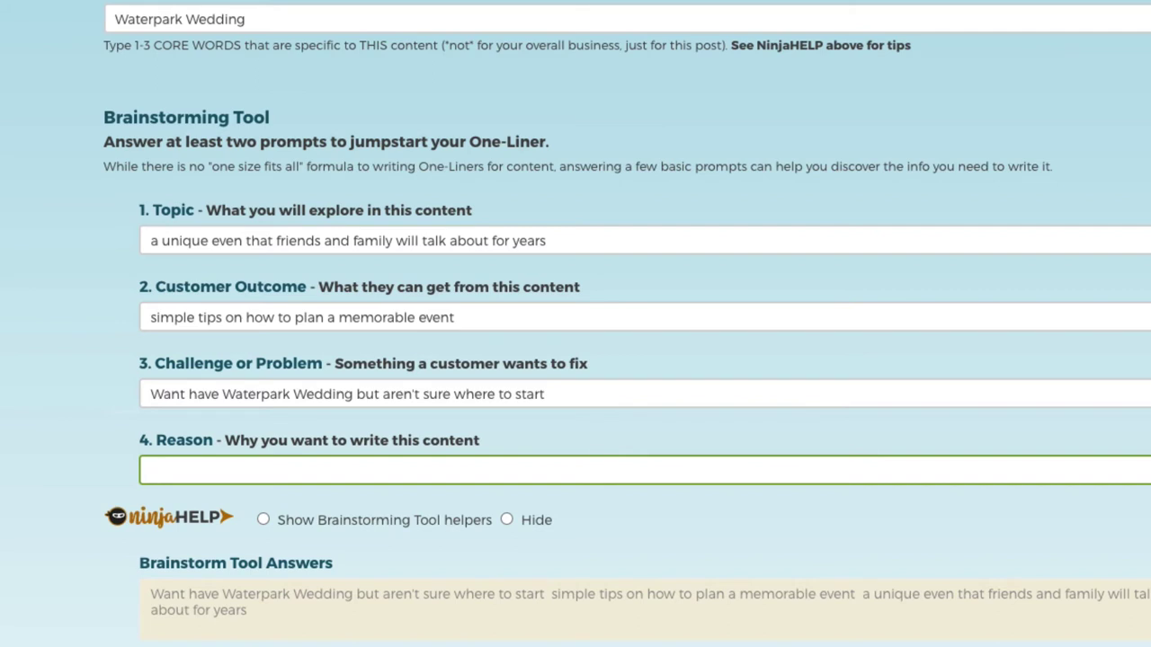
text(Book their Waterpark Wedding)
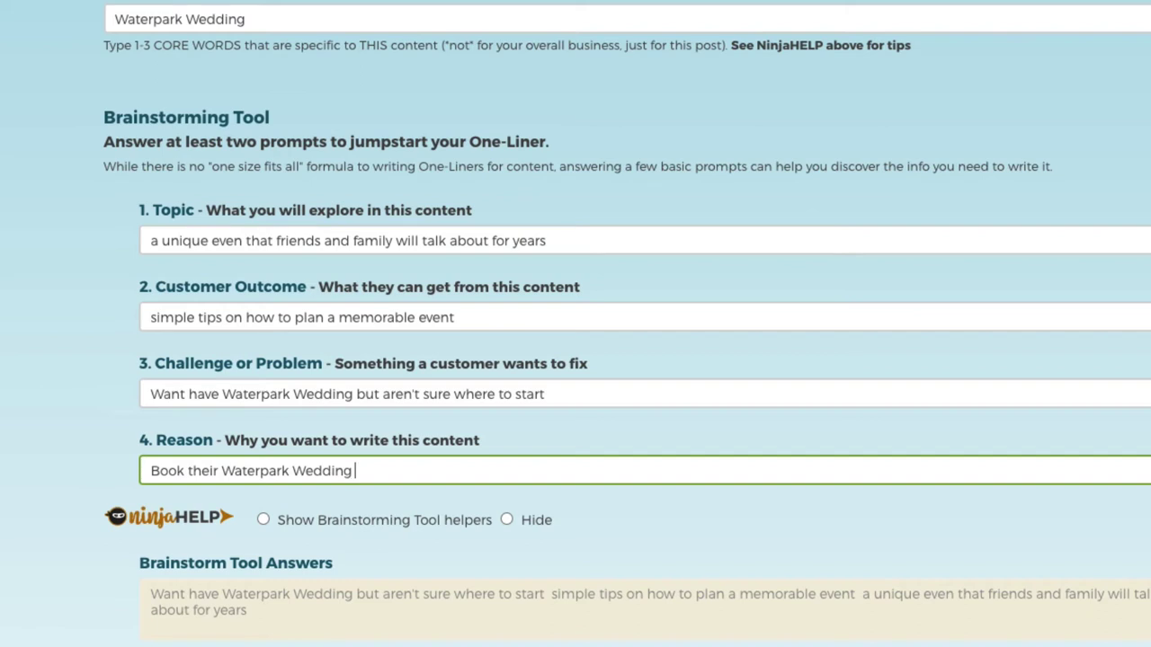
text(s inquire about pr)
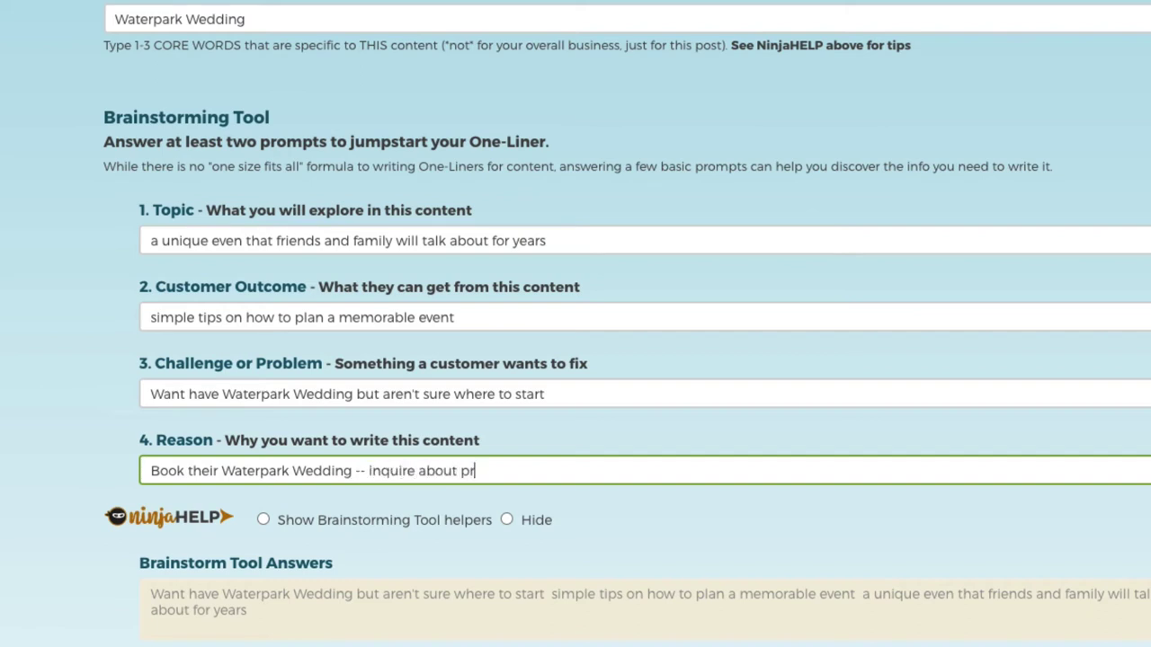
text(icing or availabl)
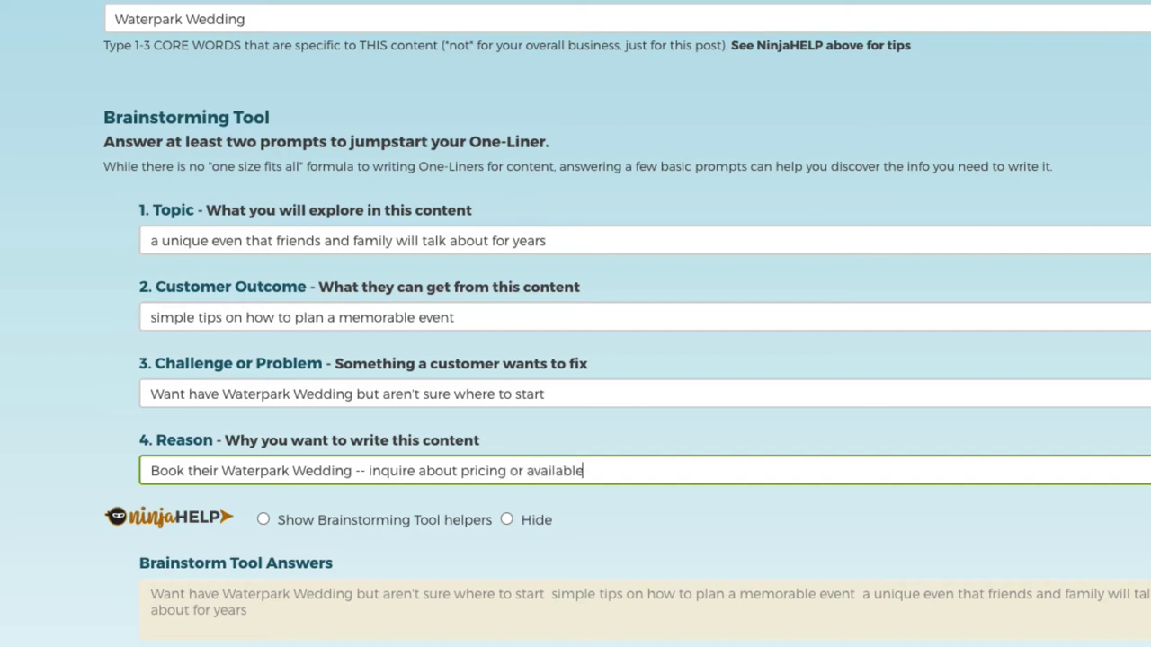
text(ity)
key(Tab)
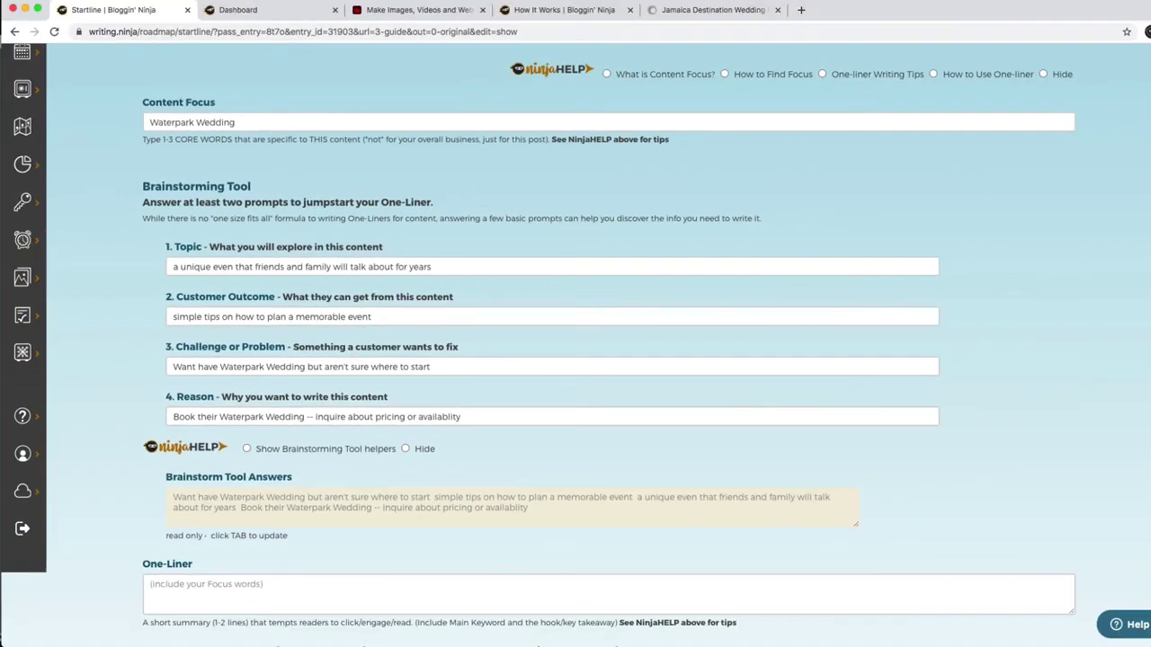
scroll(445, 432, down, 2)
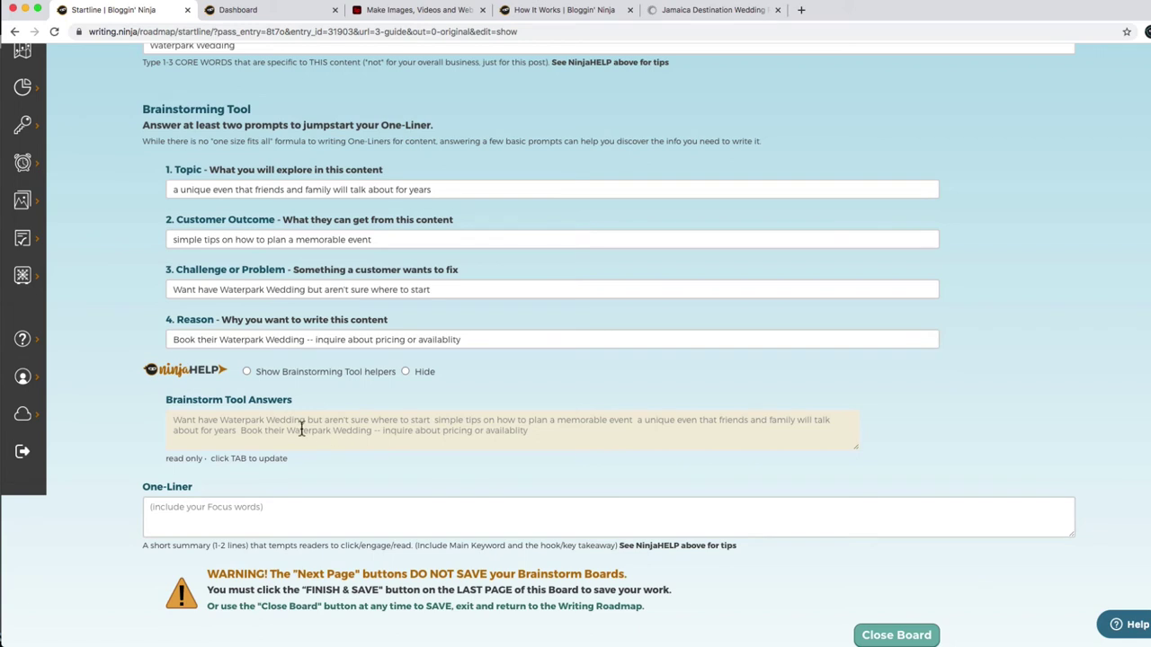
triple_click(302, 430)
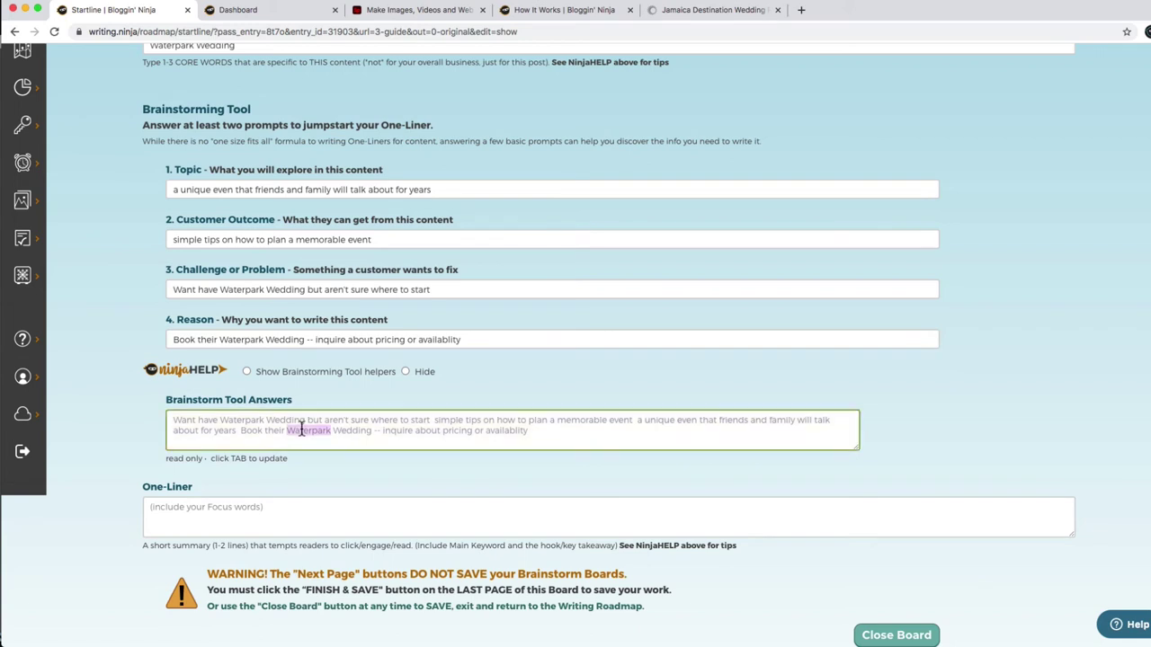
Paste the brainstorm answers into the One-Liner and add '. Here are some' after 'start'.
click(249, 518)
text(Want have Waterpark Wedding but aren't sure where to start  simple tips on how to plan a memorable event  a unique even that friends and family will talk about for years  Book their Waterpark Wedding -- inquire about pricing or availability)
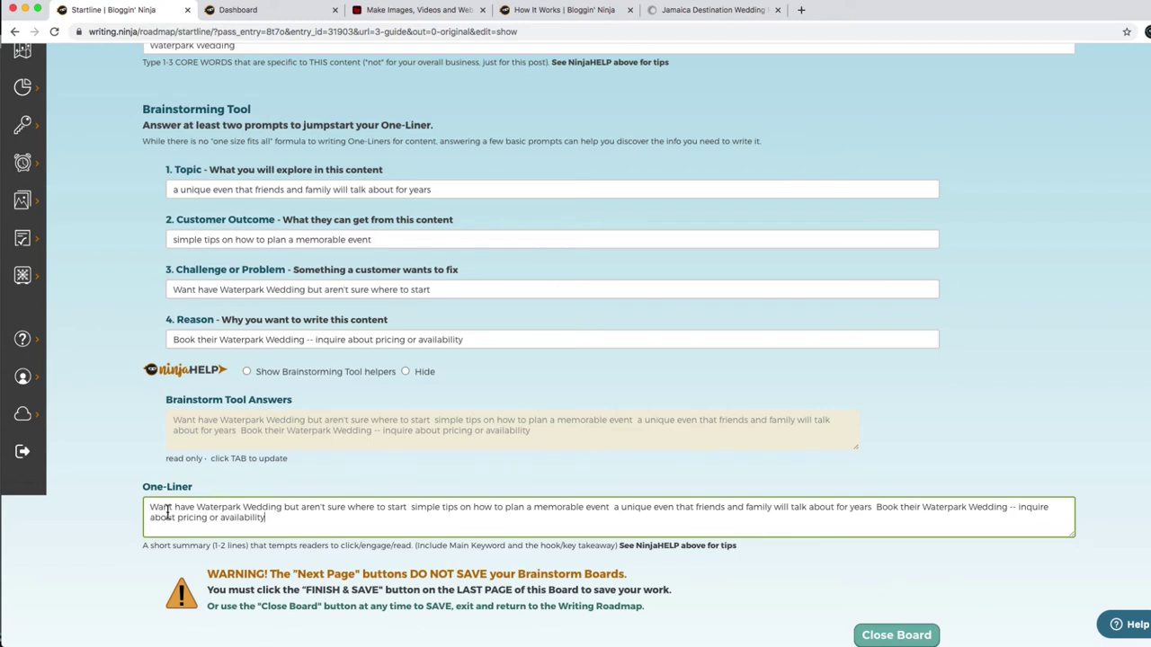
click(162, 507)
click(407, 507)
text(.)
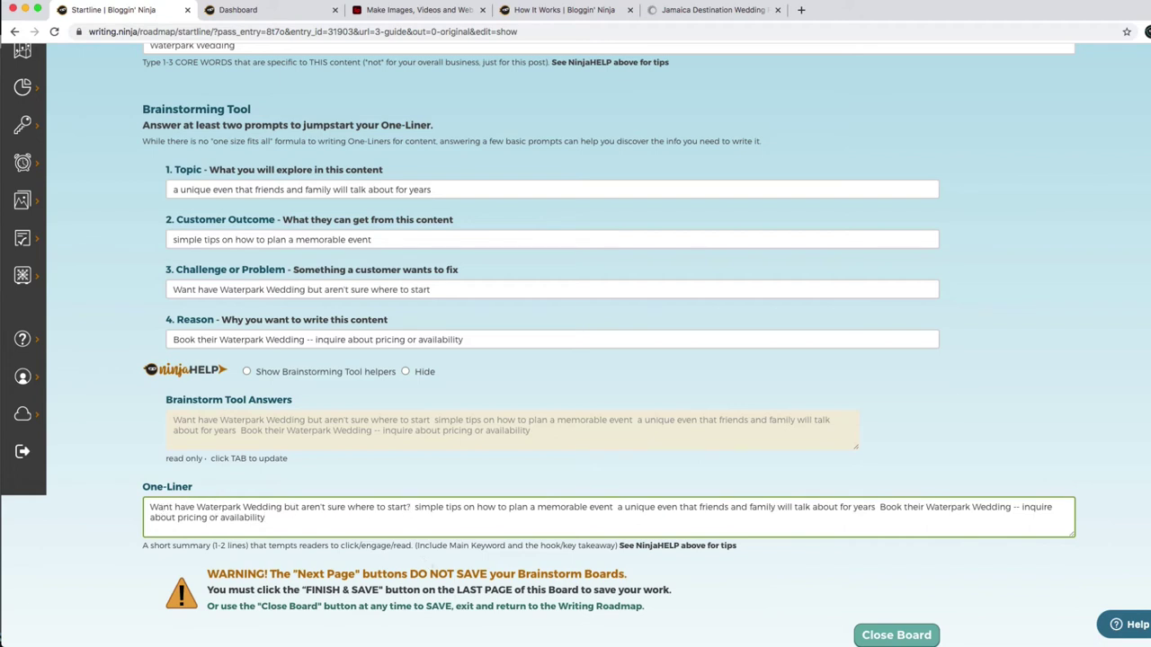
text( Here are)
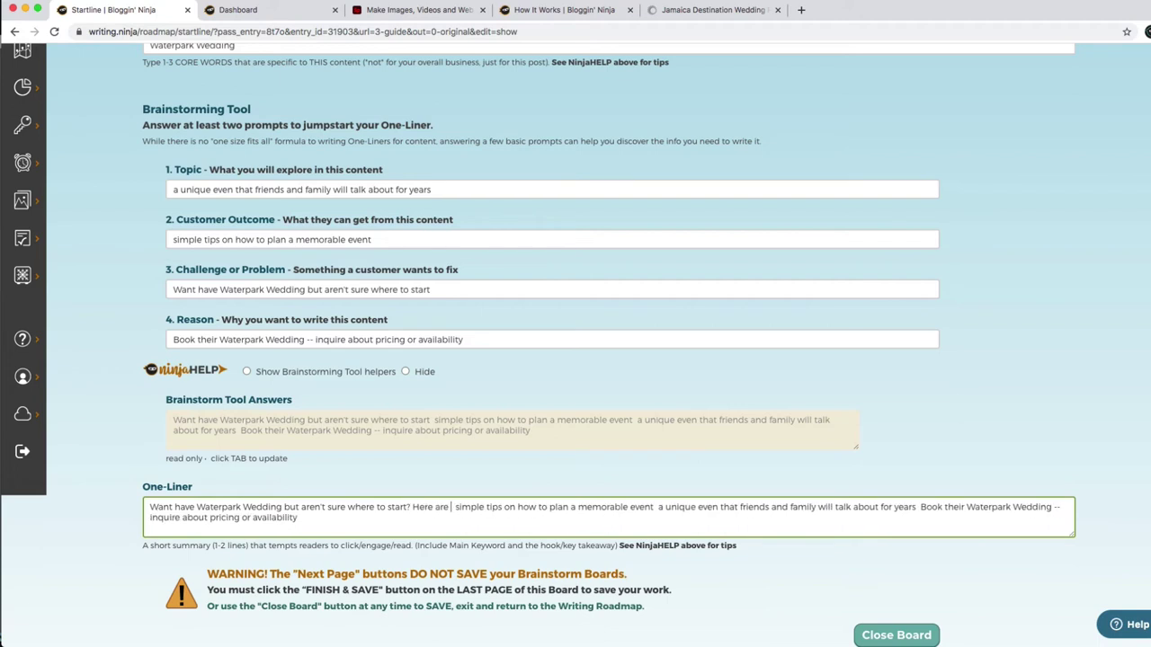
text(some)
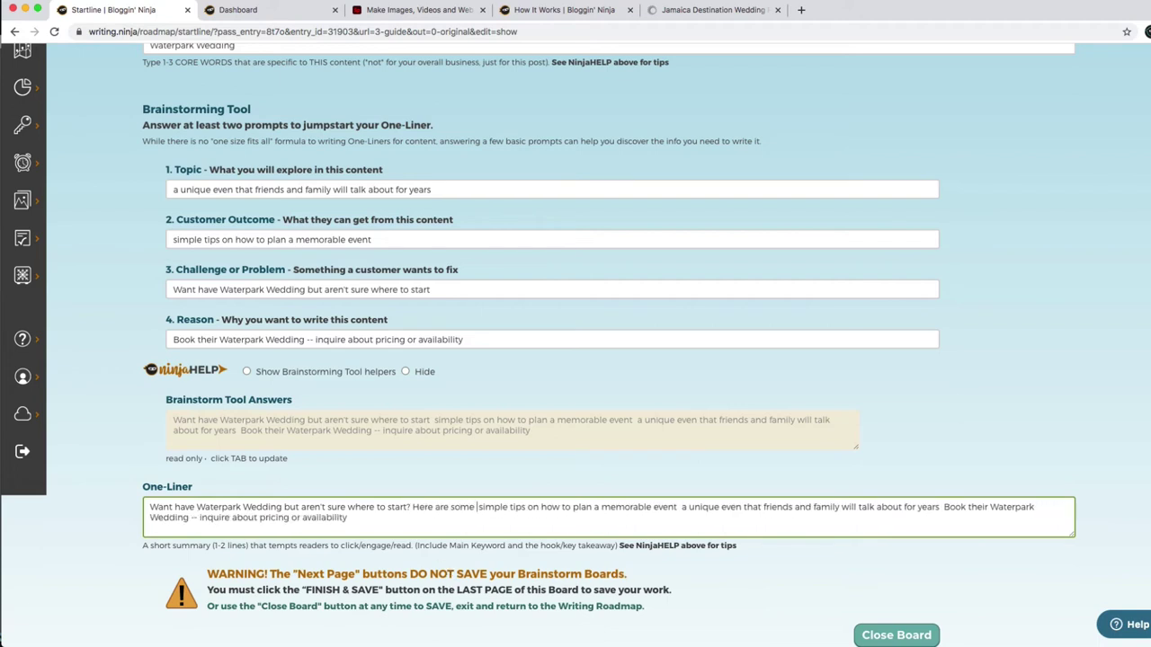
key(Delete)
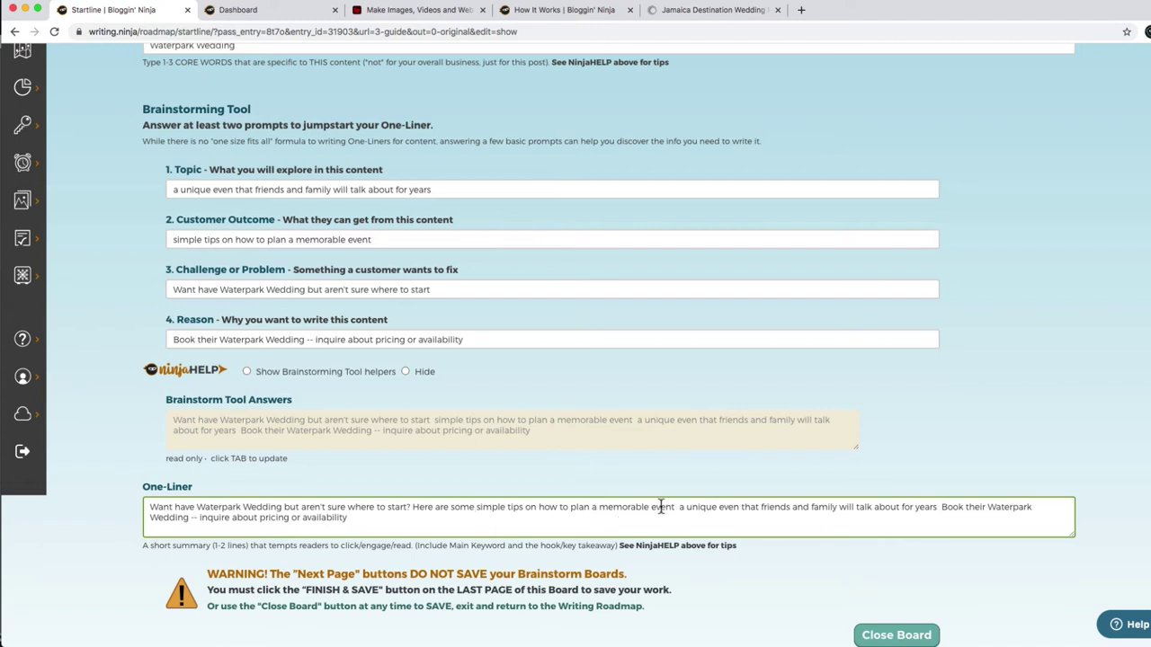
Tidy the One-Liner: drop the repeated 'event', fix 'even', end at 'years.', delete Reason text.
double_click(661, 506)
key(BackSpace)
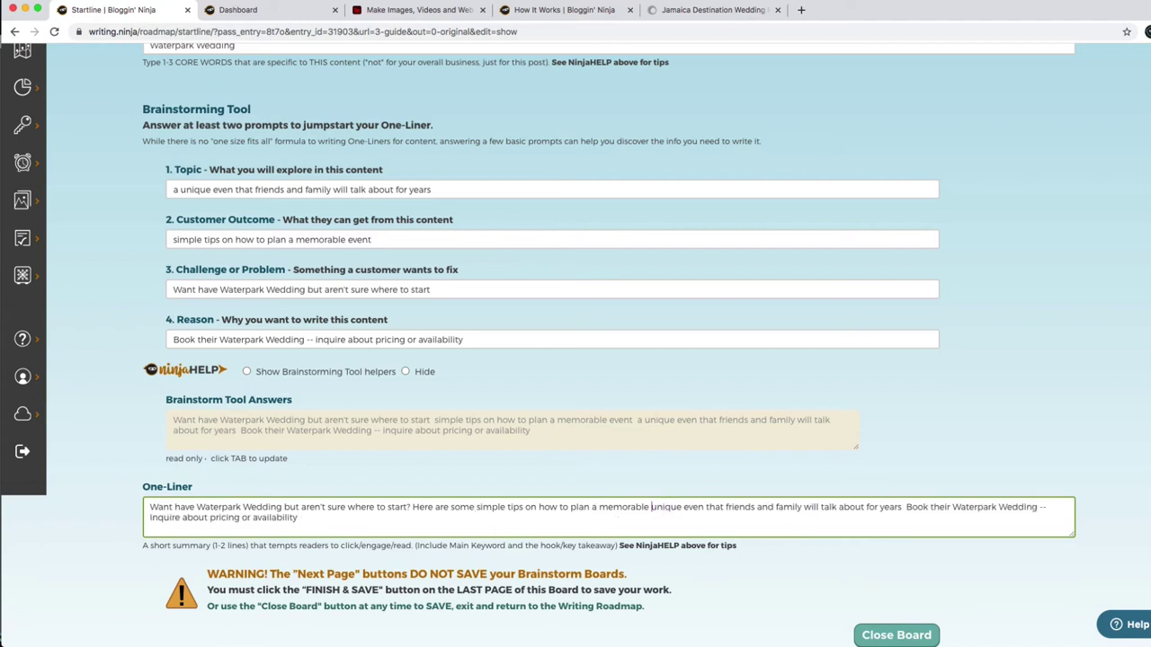
text(.)
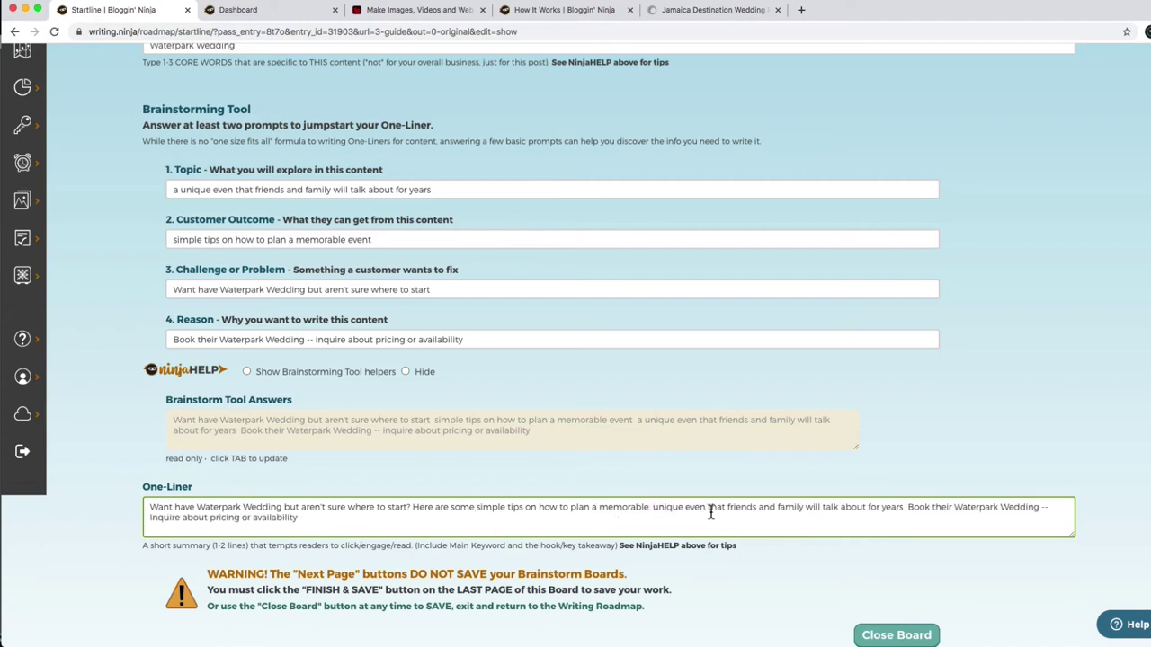
click(708, 509)
text(t)
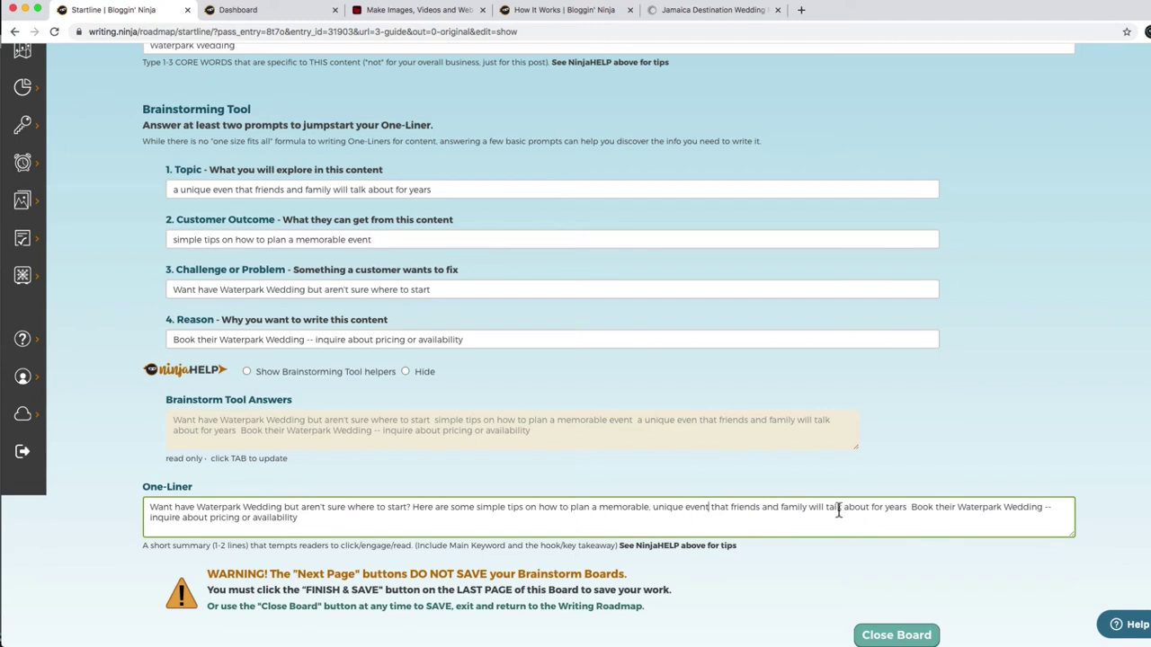
click(907, 507)
text(.)
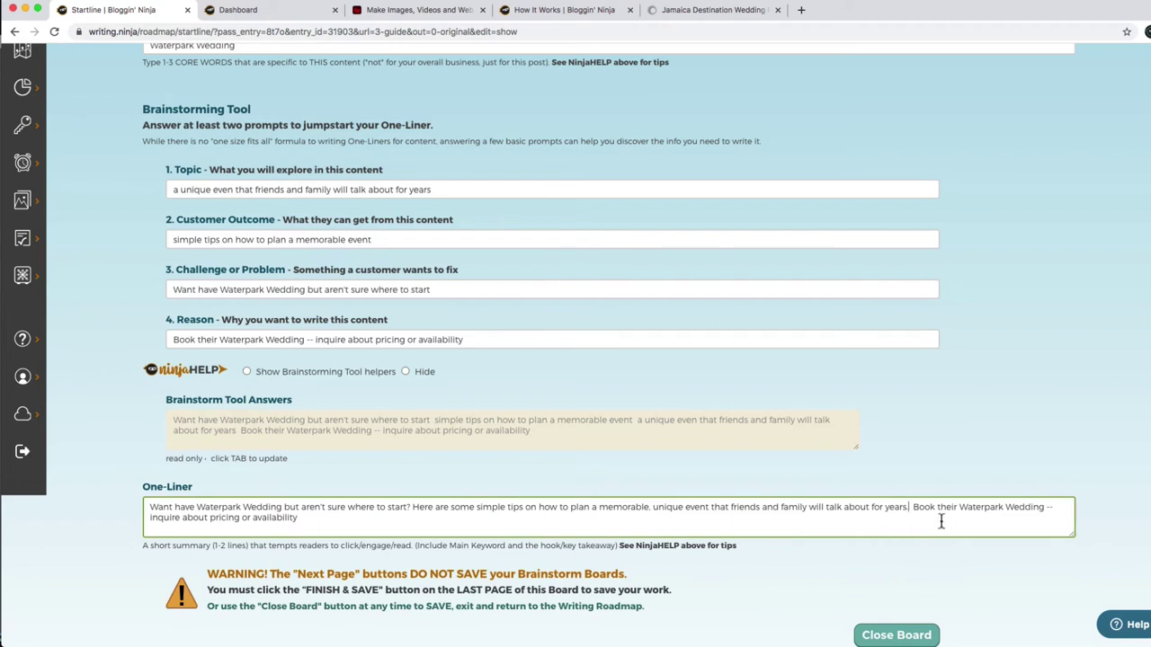
shift+click(941, 522)
key(BackSpace)
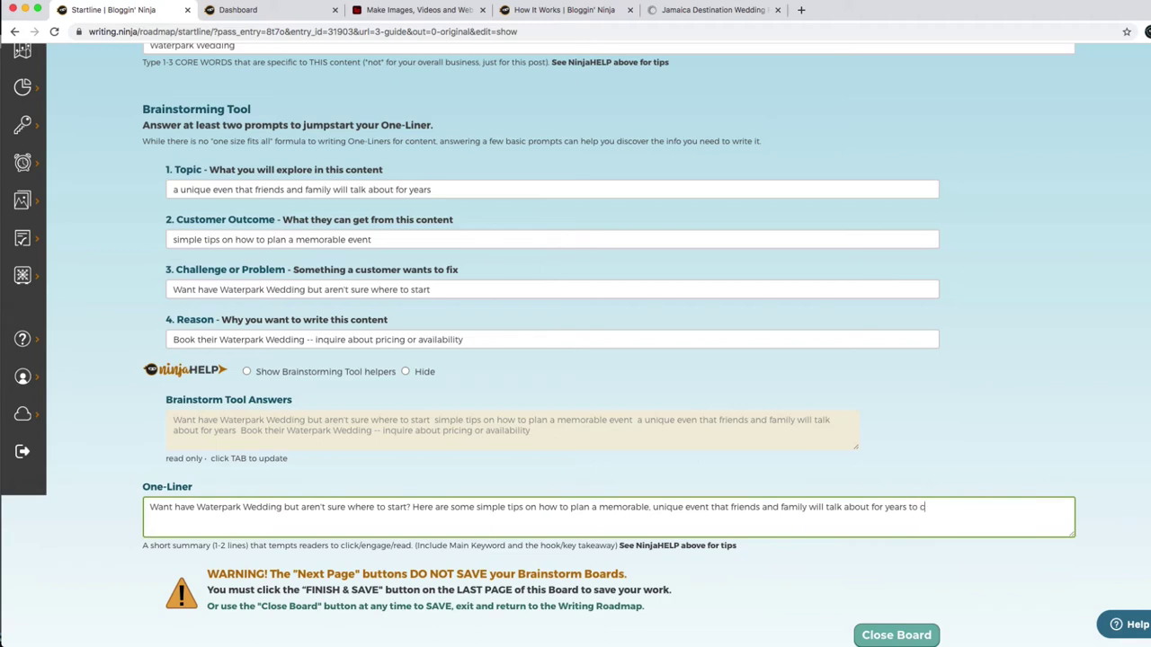
On the hashtags page, load the saved Event Tags hashtag group.
scroll(897, 556, down, 5)
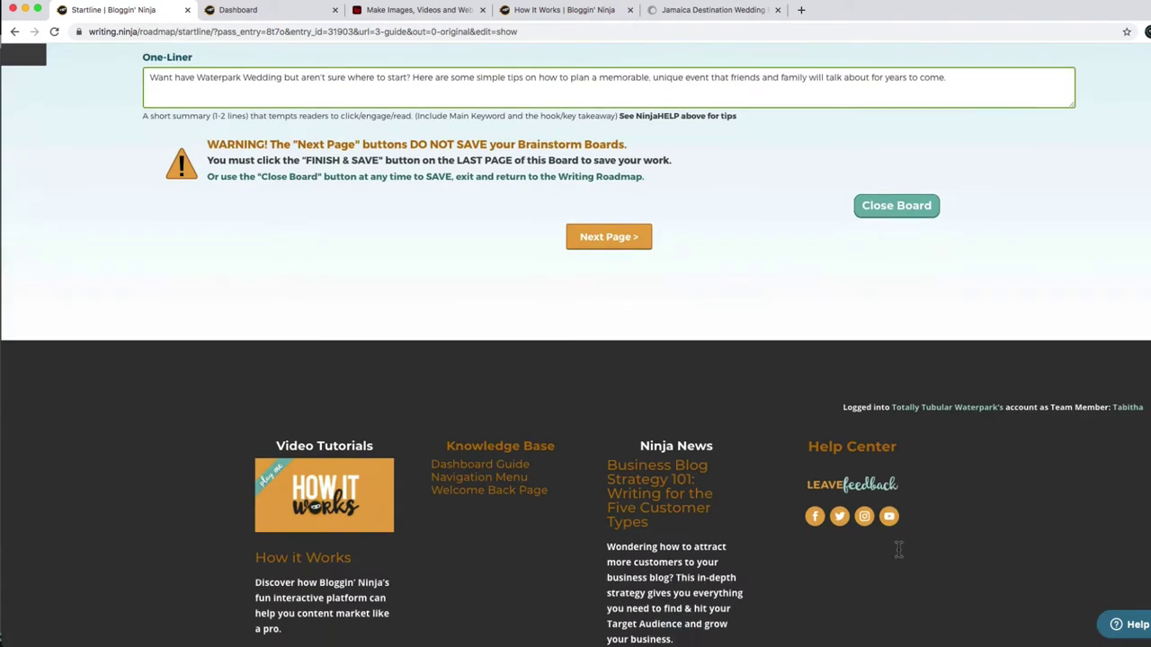
click(638, 222)
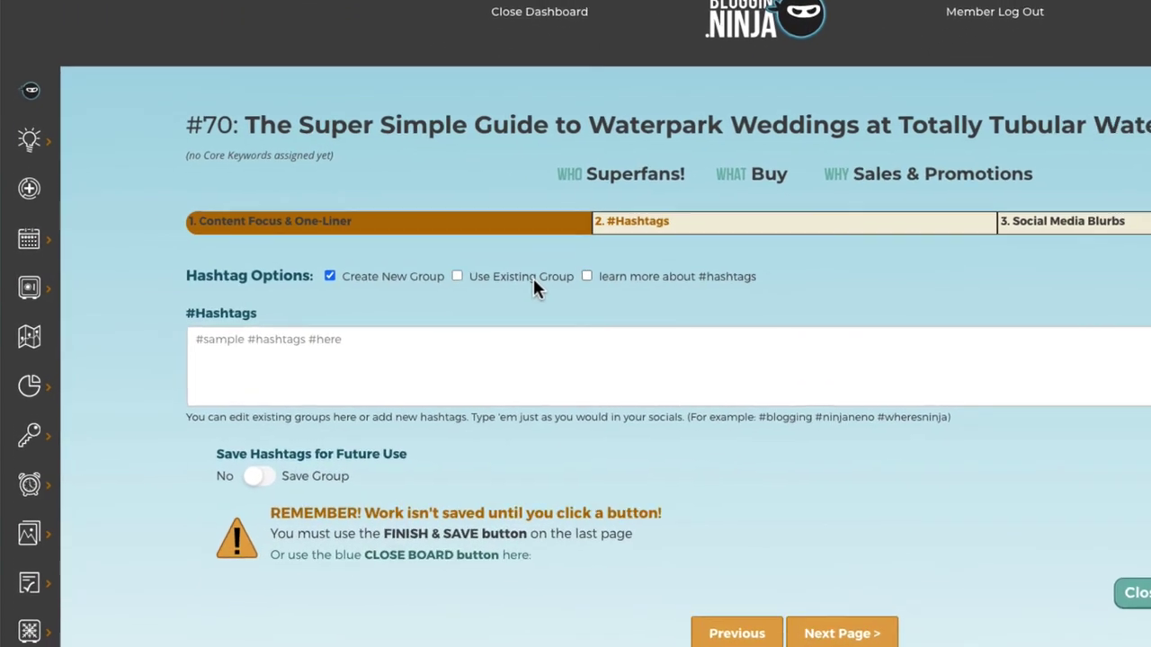
click(534, 279)
click(271, 335)
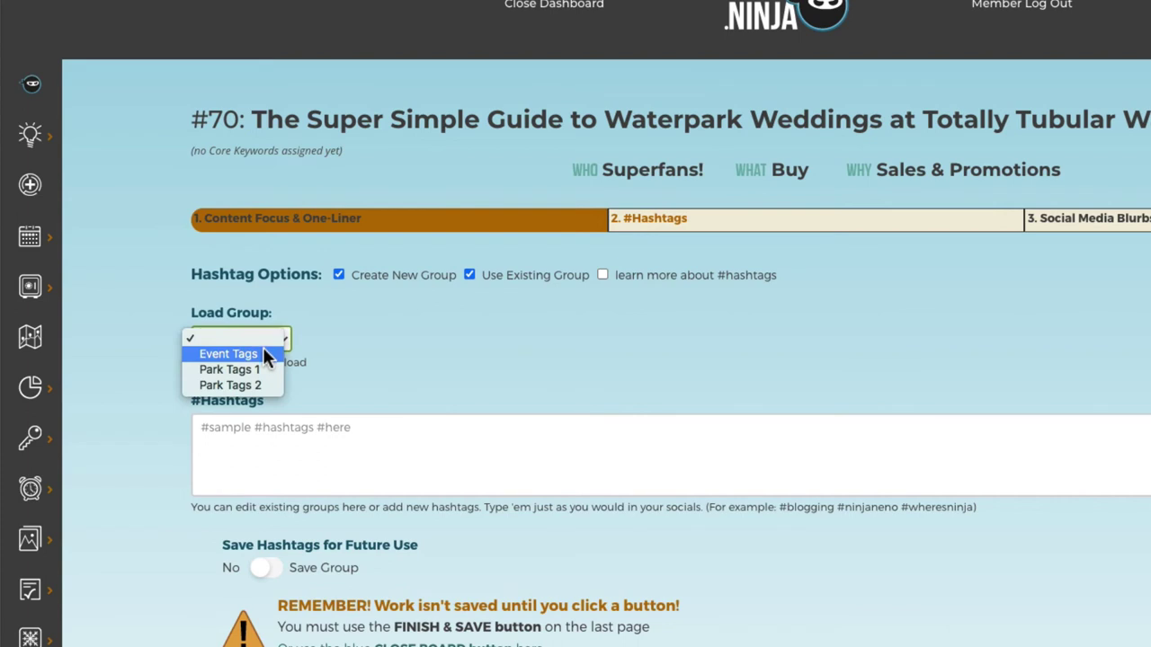
click(265, 354)
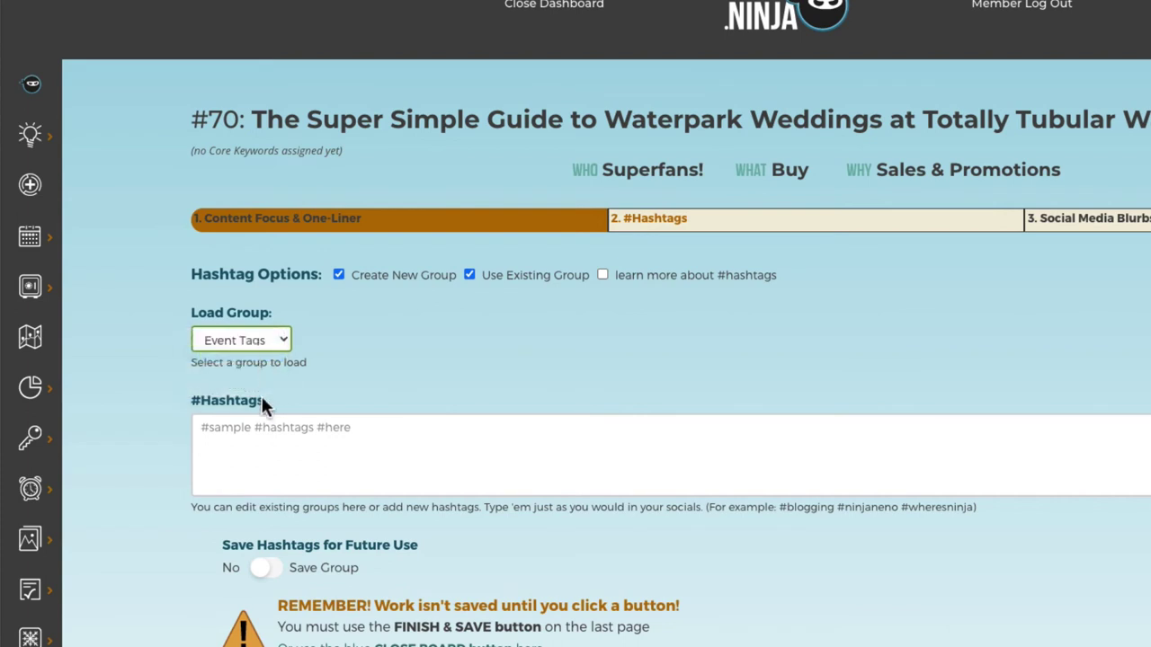
Replace familyfriendly and KidsBirthdayParty with #wedding and #destinationweddings, then go to the next page.
double_click(280, 440)
text(wedding)
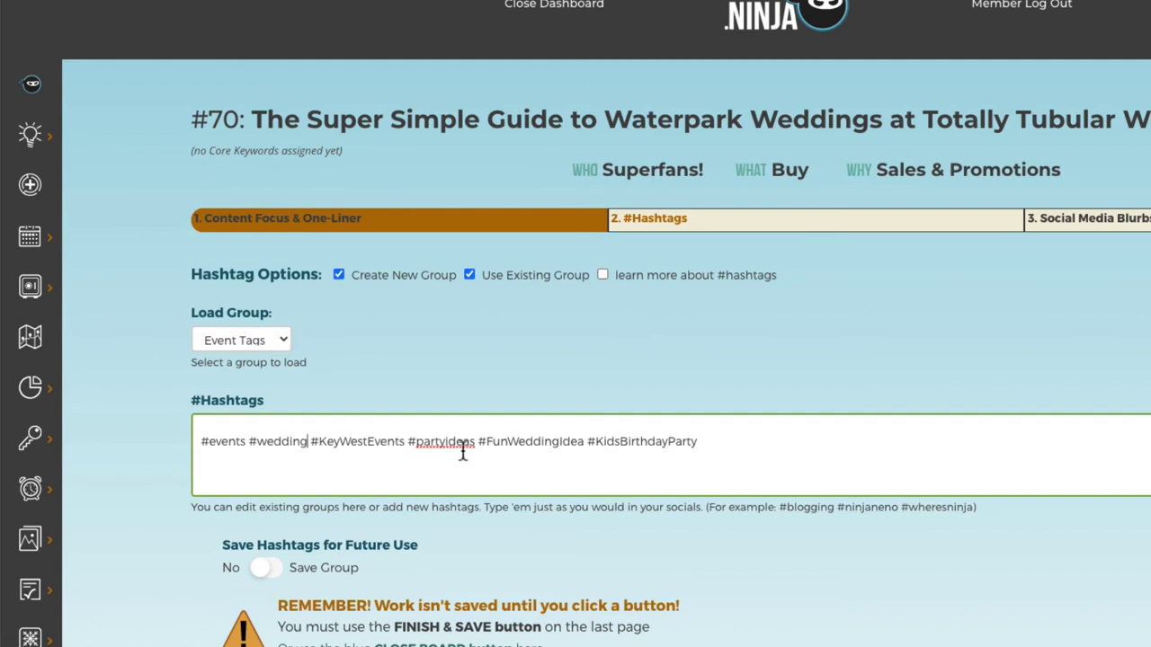
double_click(601, 442)
text(d)
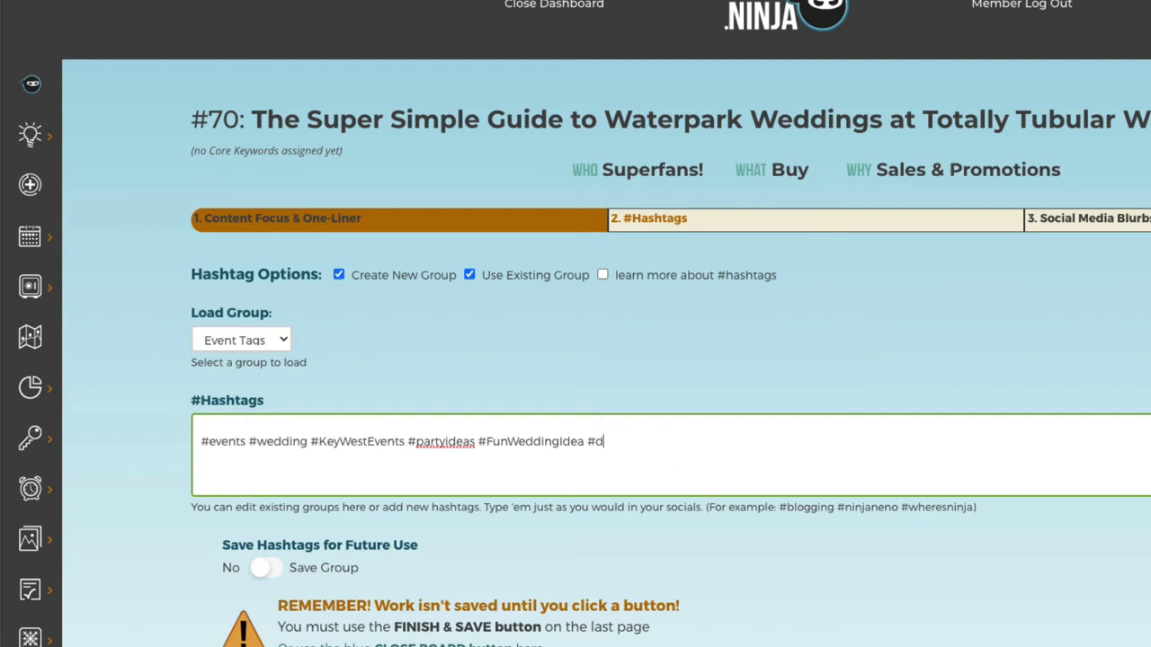
text(estination wedding)
click(667, 441)
key(BackSpace)
click(727, 450)
text(s)
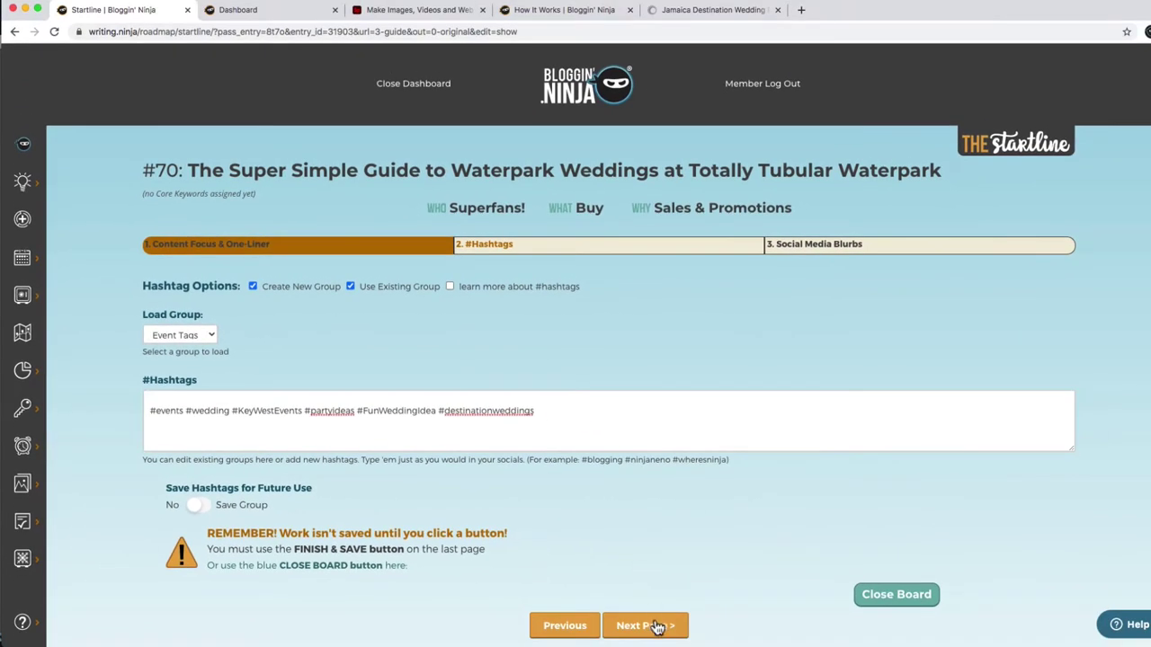
click(651, 623)
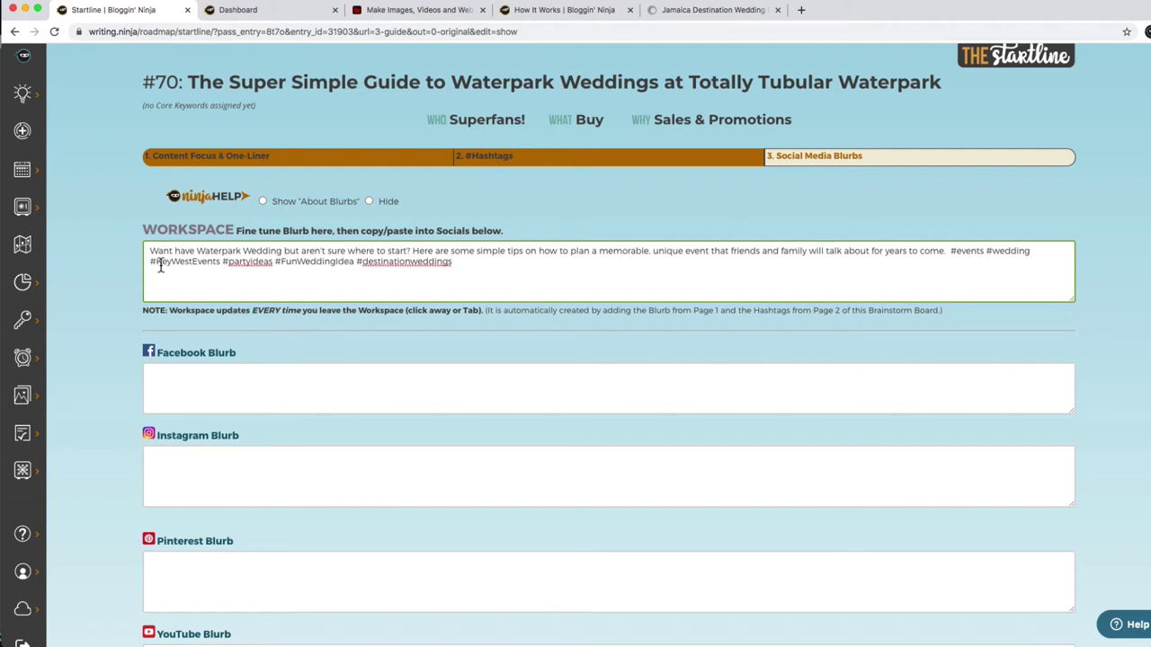
Paste the Workspace text into the Facebook, Instagram, Pinterest and YouTube blurb boxes.
key(super+a)
key(super+c)
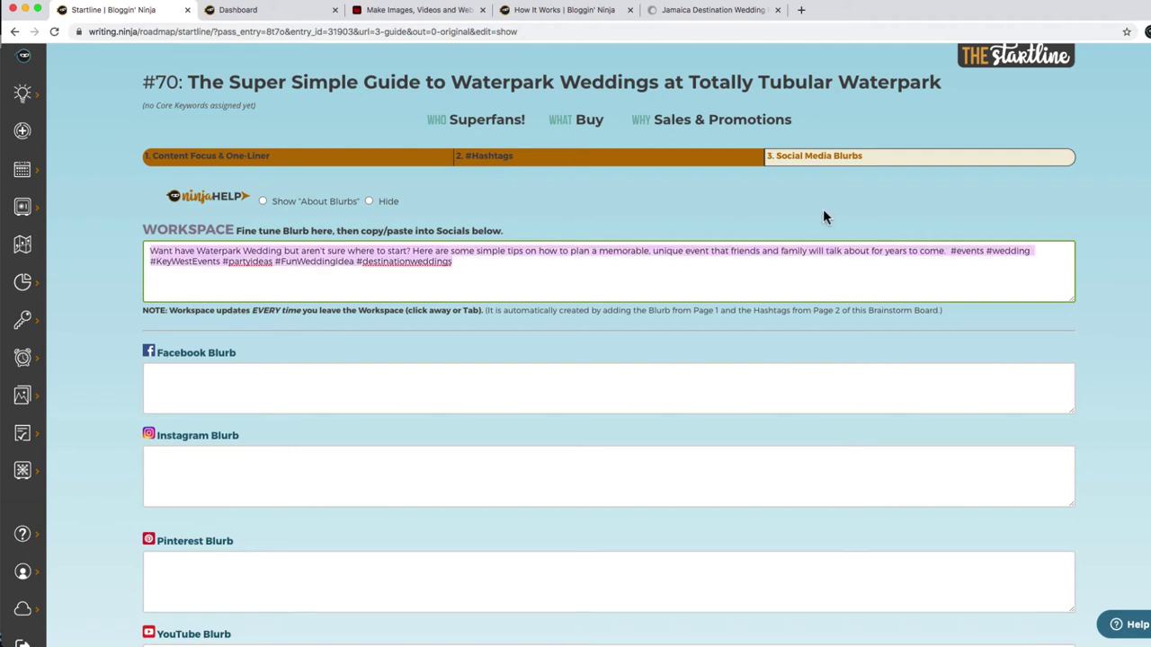
click(481, 400)
key(super+v)
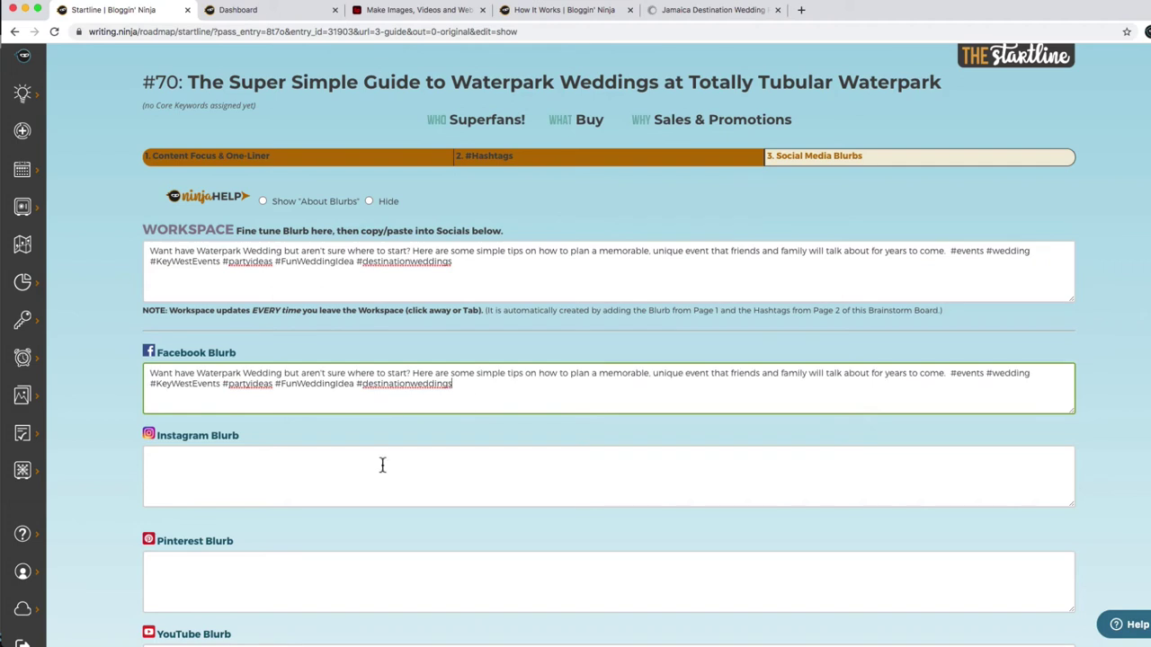
click(376, 467)
key(super+v)
click(298, 586)
key(super+v)
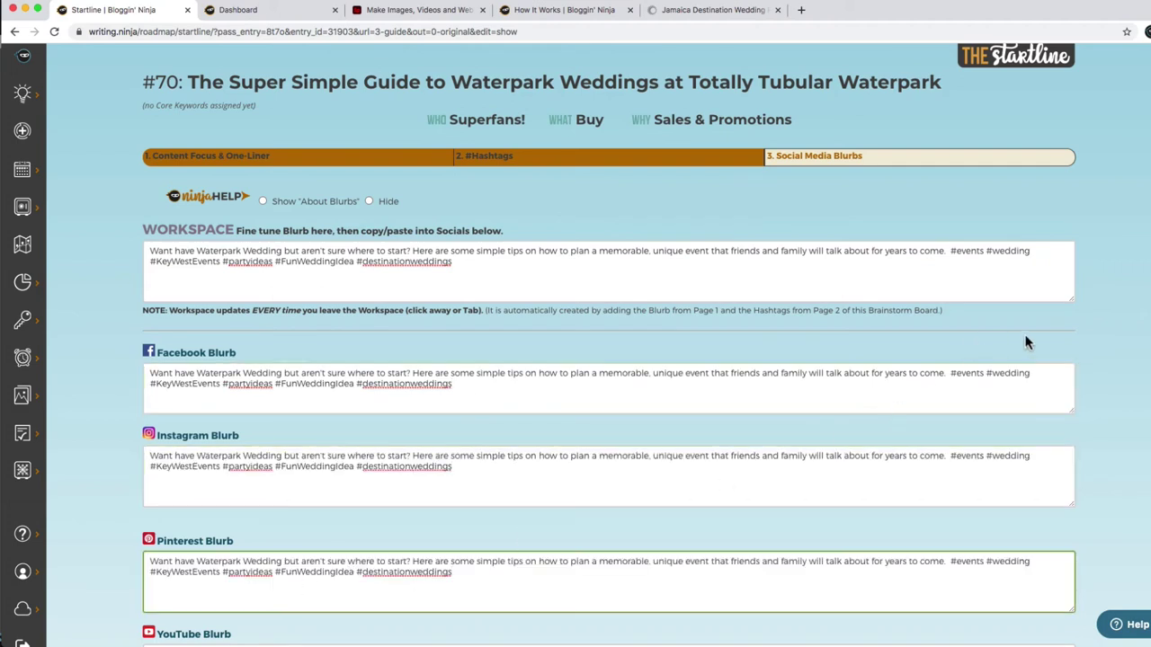
scroll(608, 359, down, 5)
drag(949, 336, 837, 399)
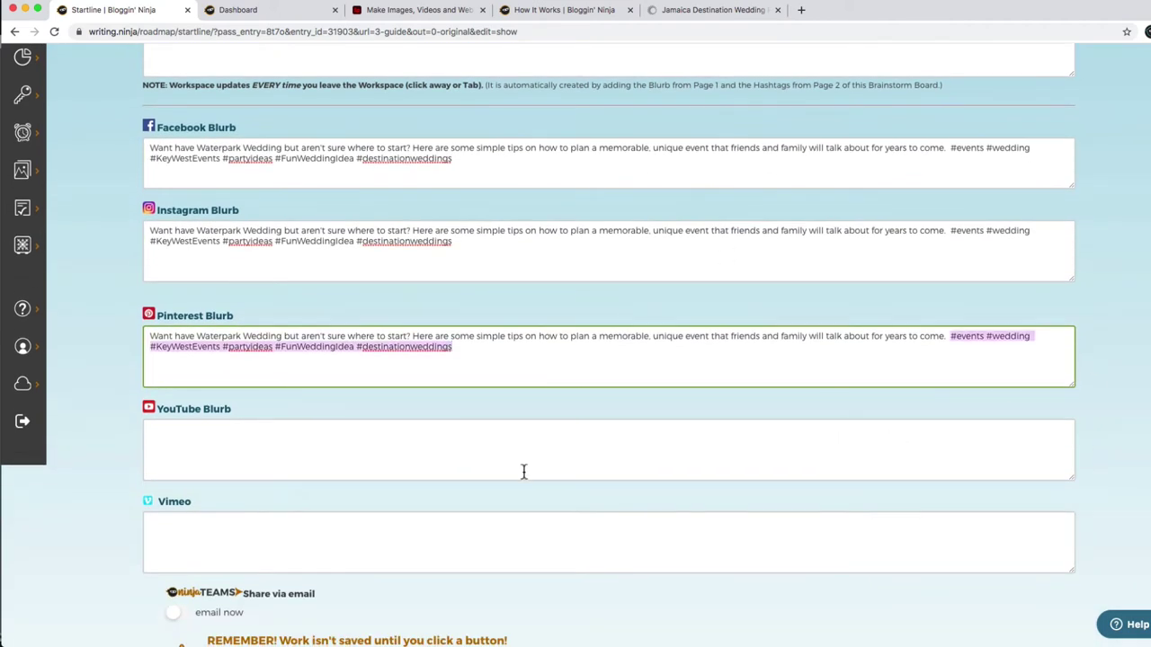
click(263, 461)
key(super+v)
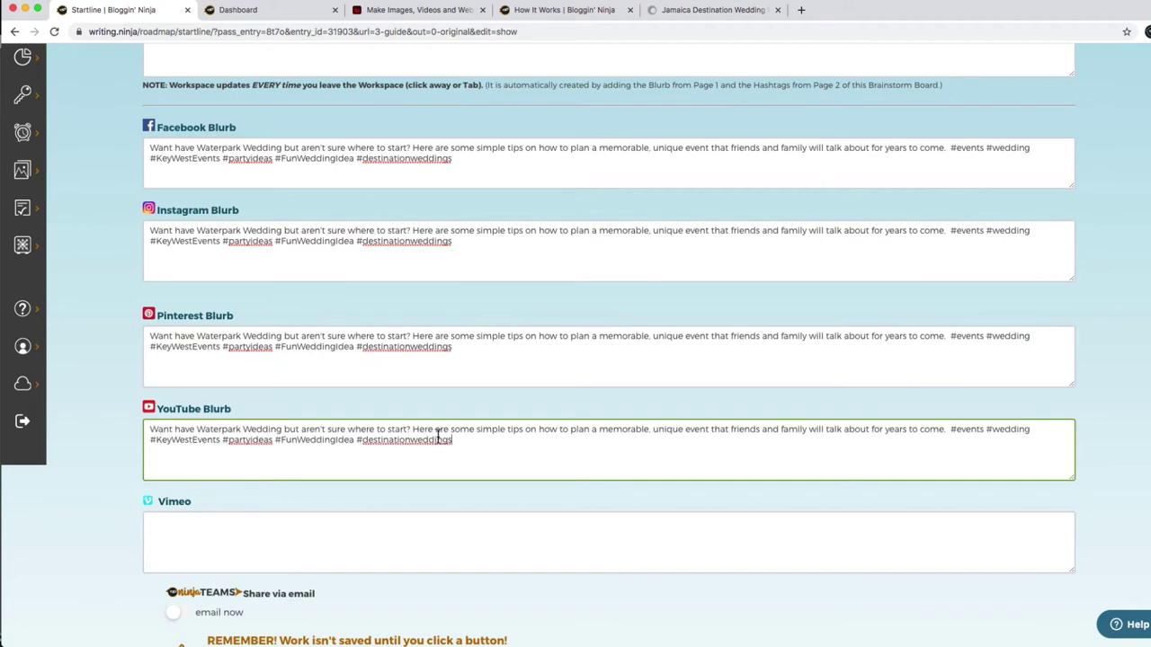
Insert Tip 1, Tip2 and 'To see the rest...' lines after the Facebook blurb's opening question.
click(427, 150)
key(Return)
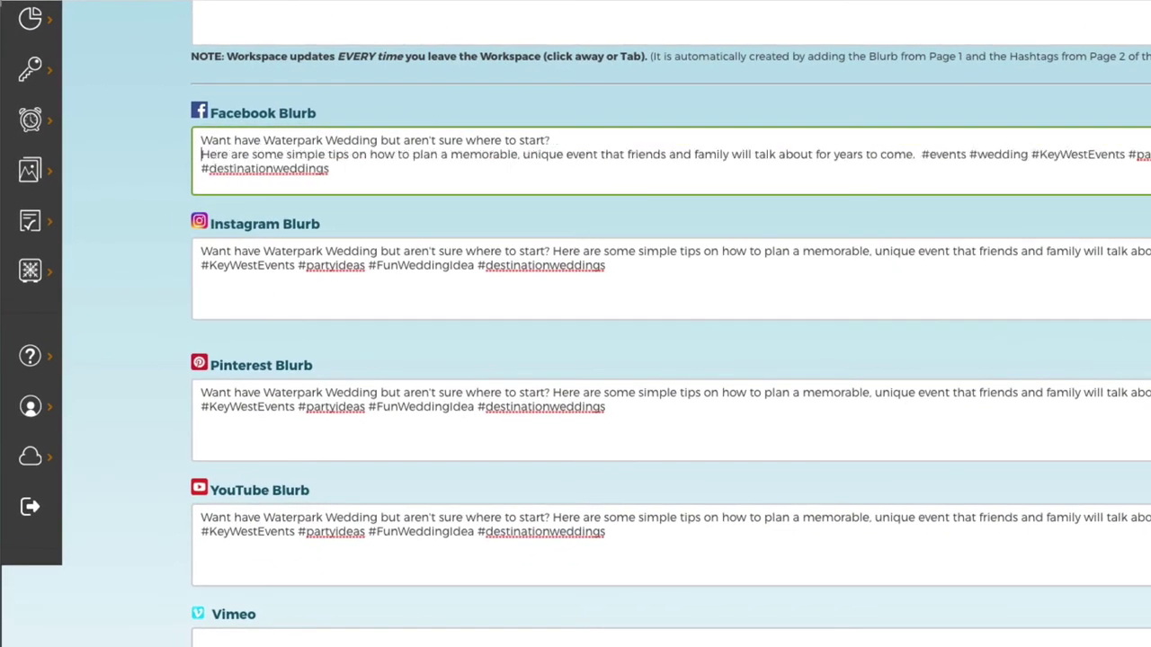
key(Return)
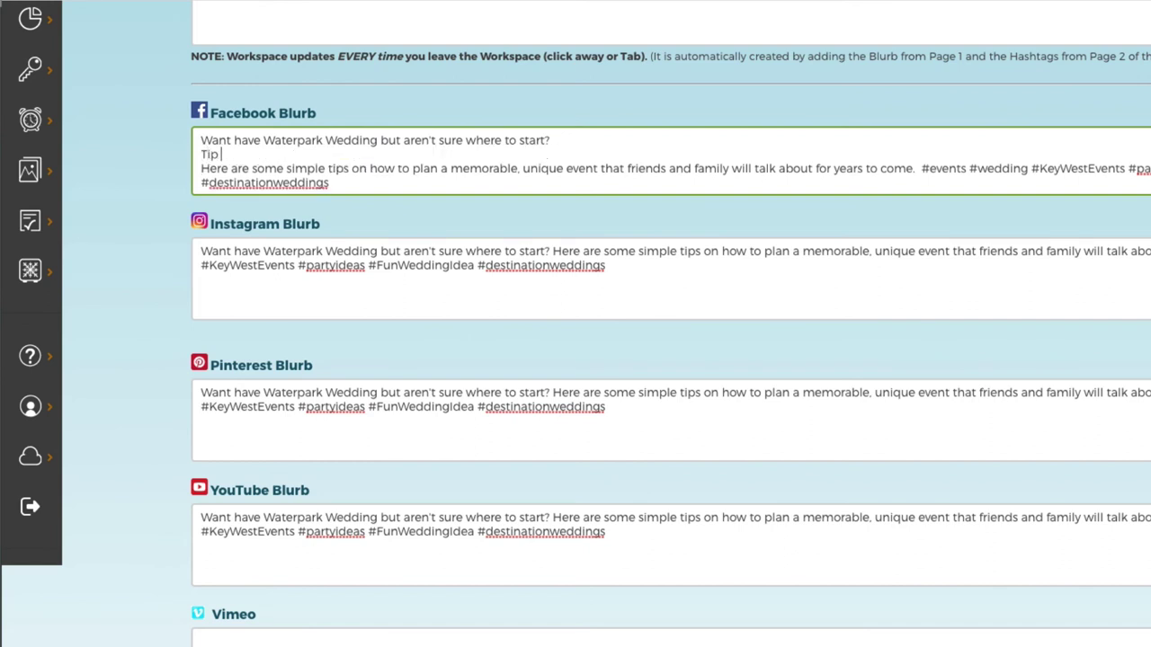
text(Tip 1)
key(Return)
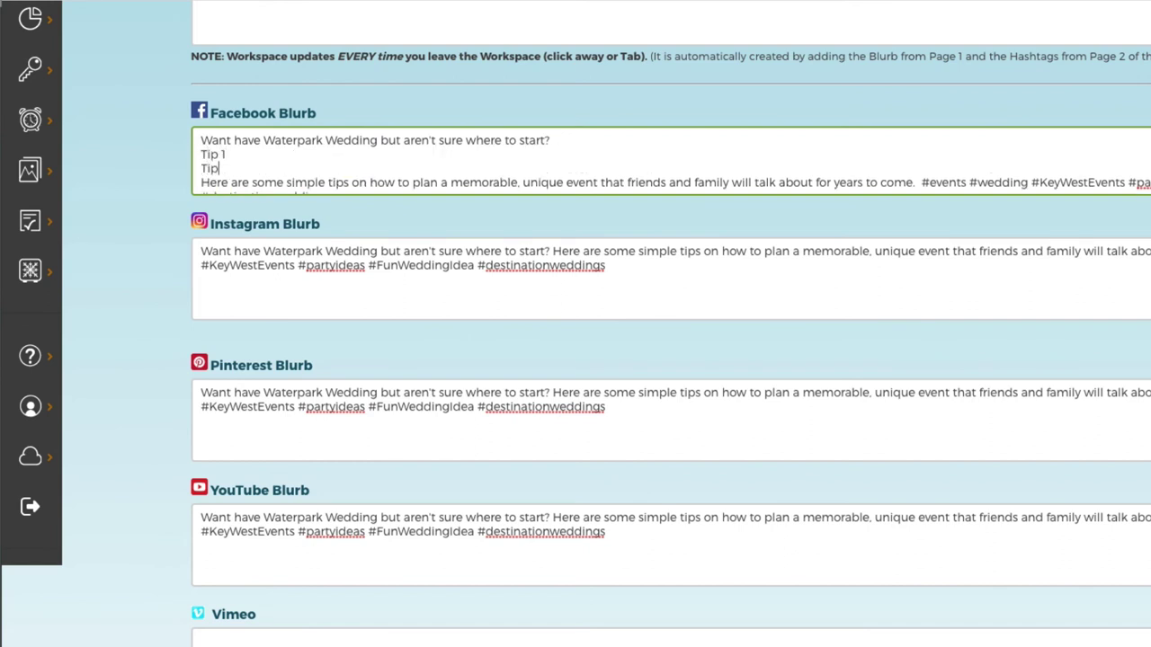
key(Return)
text(To see t)
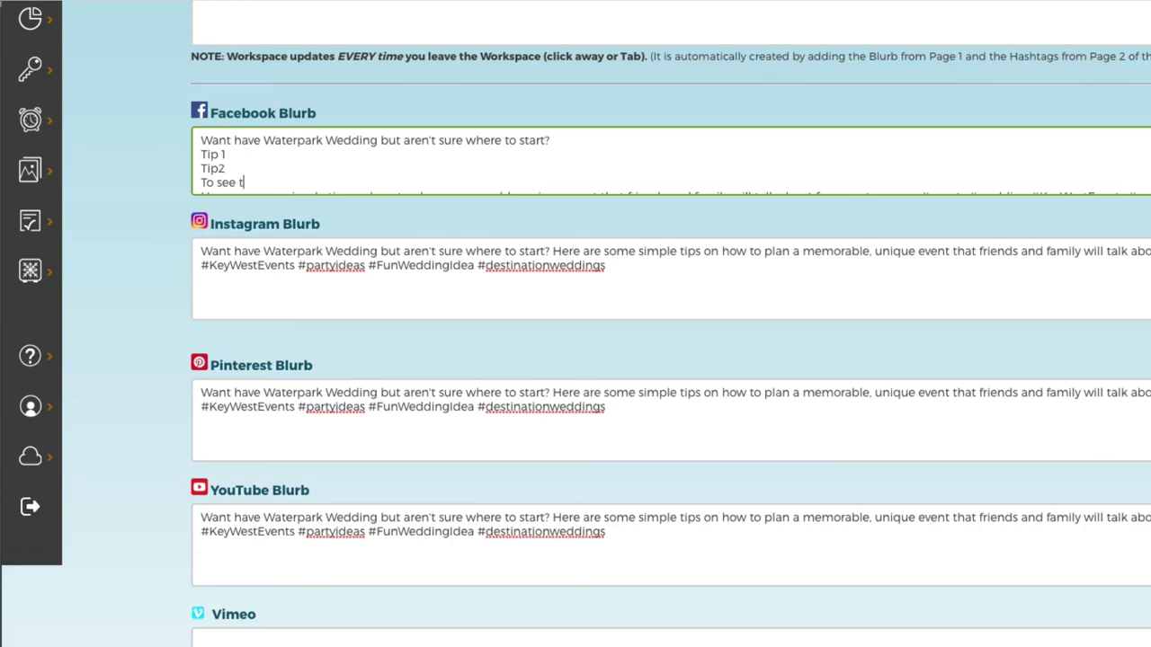
text(he rest...)
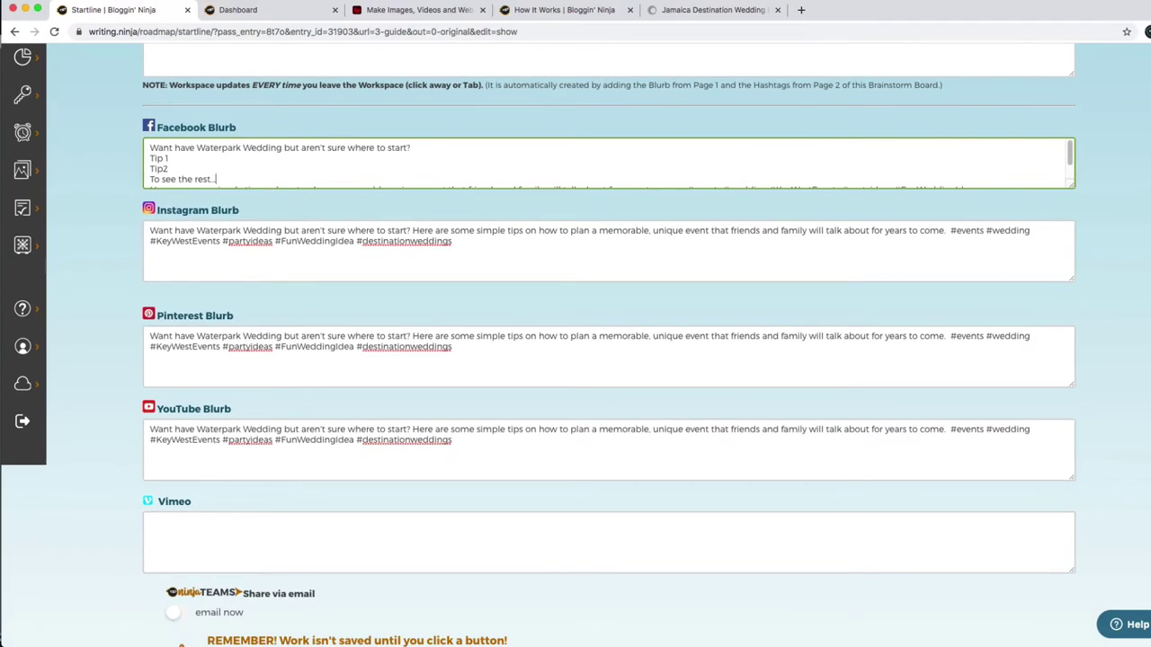
Leave email sharing switched off after toggling it and checking the Pinterest blurb.
scroll(575, 360, down, 2)
scroll(575, 360, down, 1)
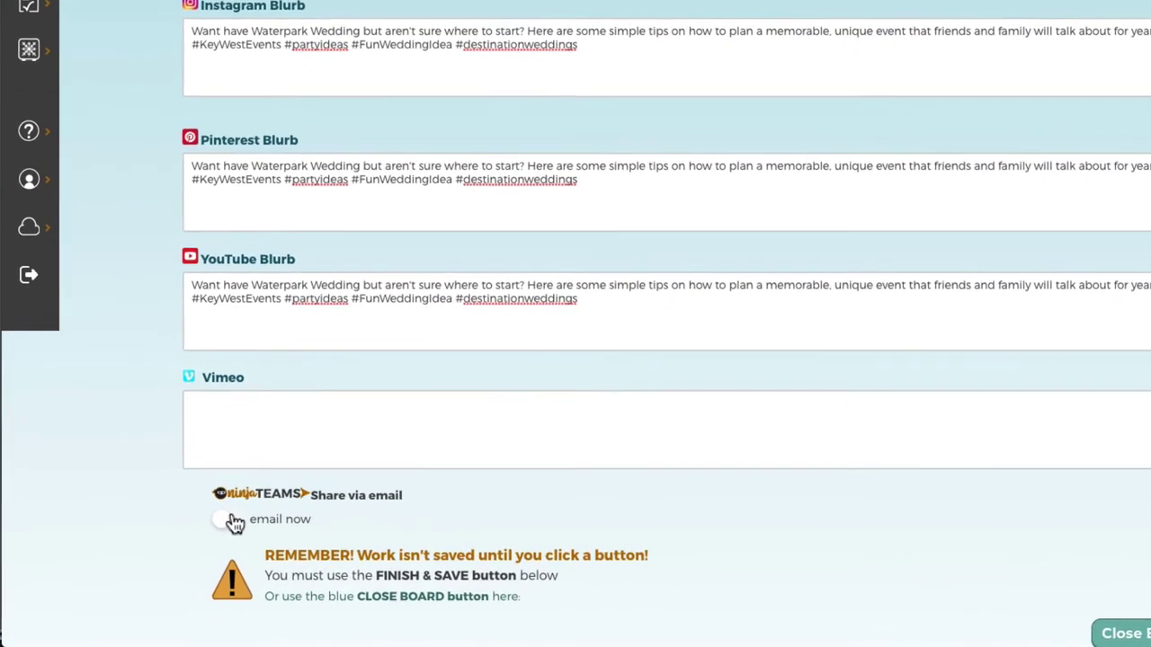
click(172, 546)
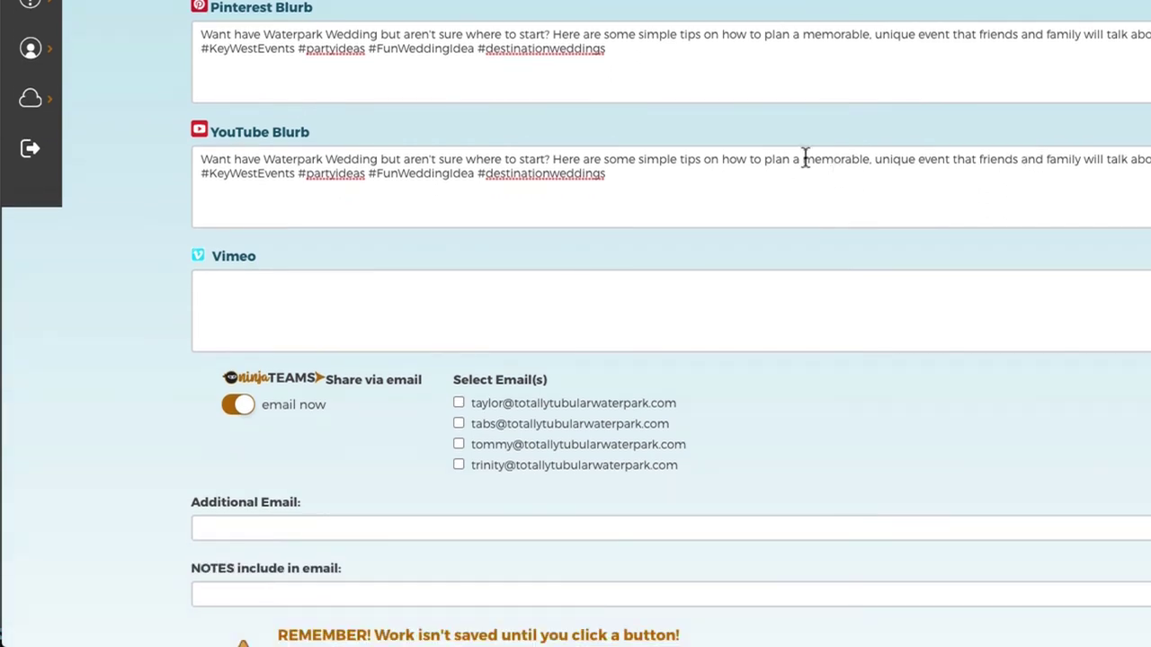
click(644, 71)
key(ctrl+a)
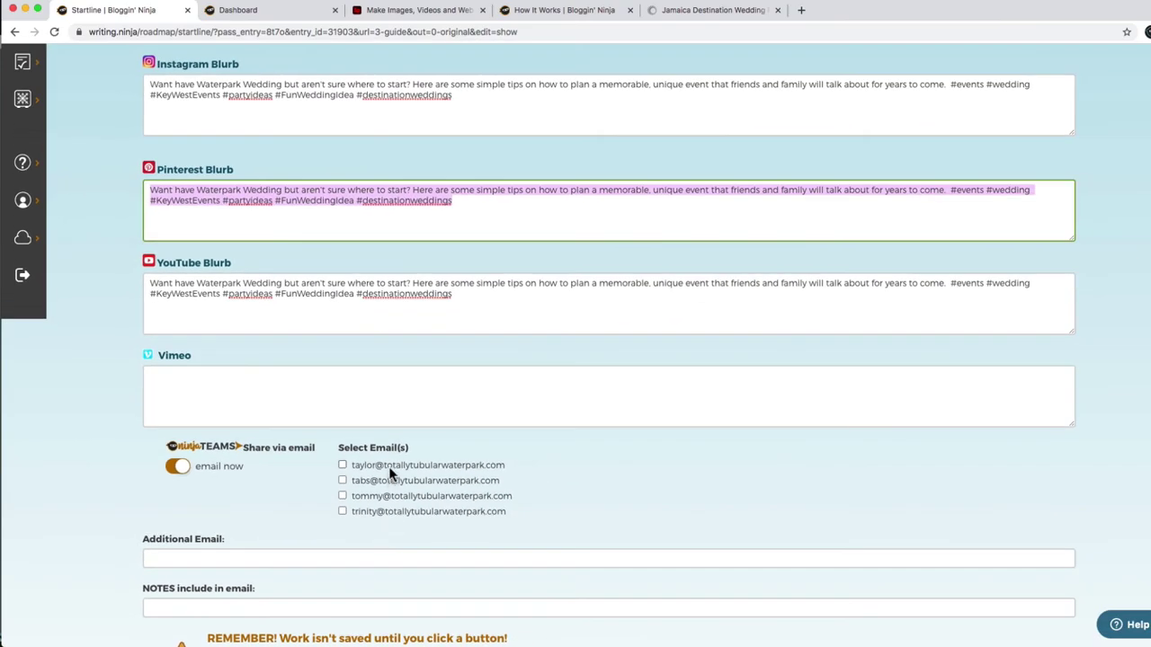
click(169, 608)
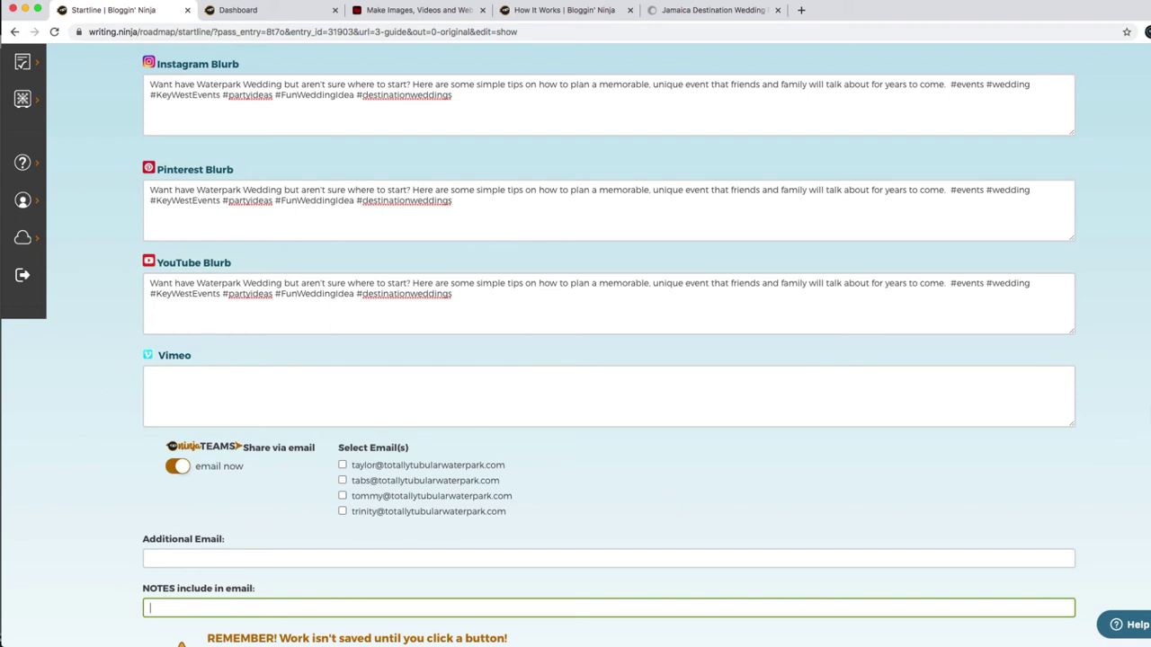
click(176, 466)
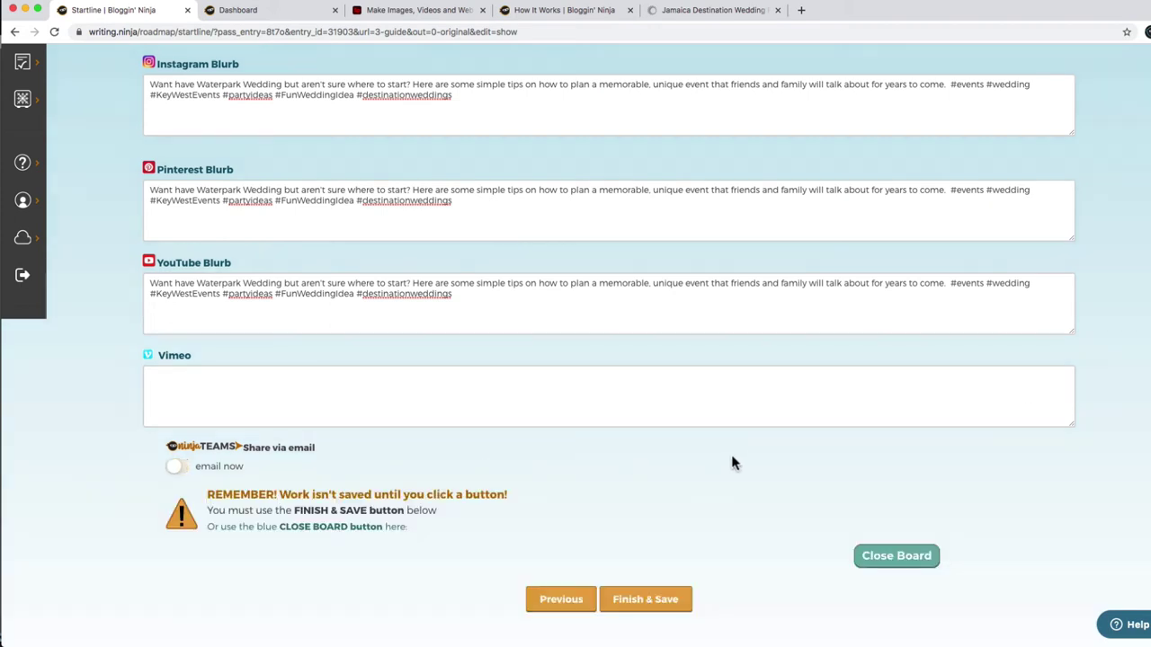
Finish and save the Startline board, then review the Facebook blurb on the Finishline.
click(637, 603)
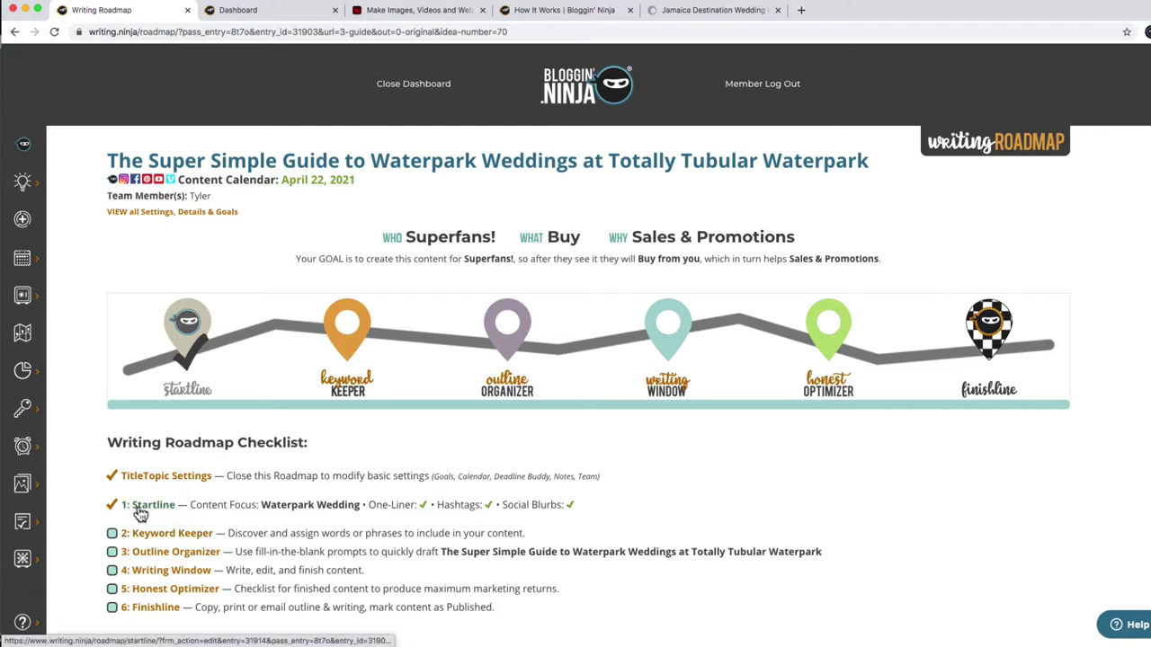
click(142, 609)
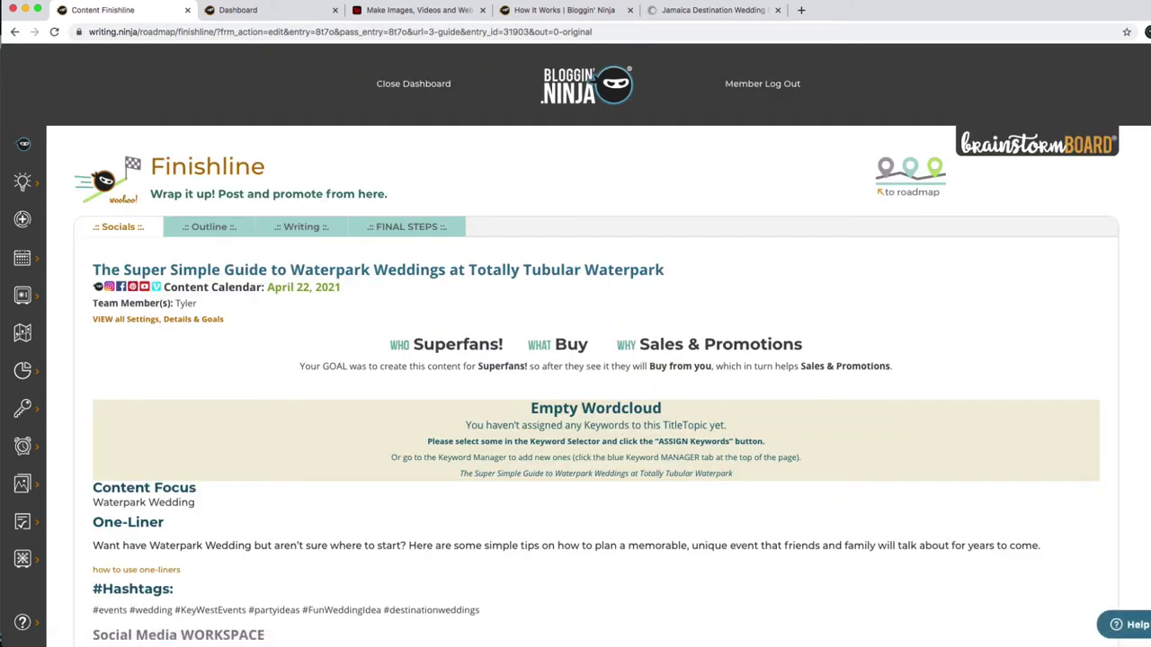
scroll(1143, 265, down, 5)
scroll(575, 342, down, 2)
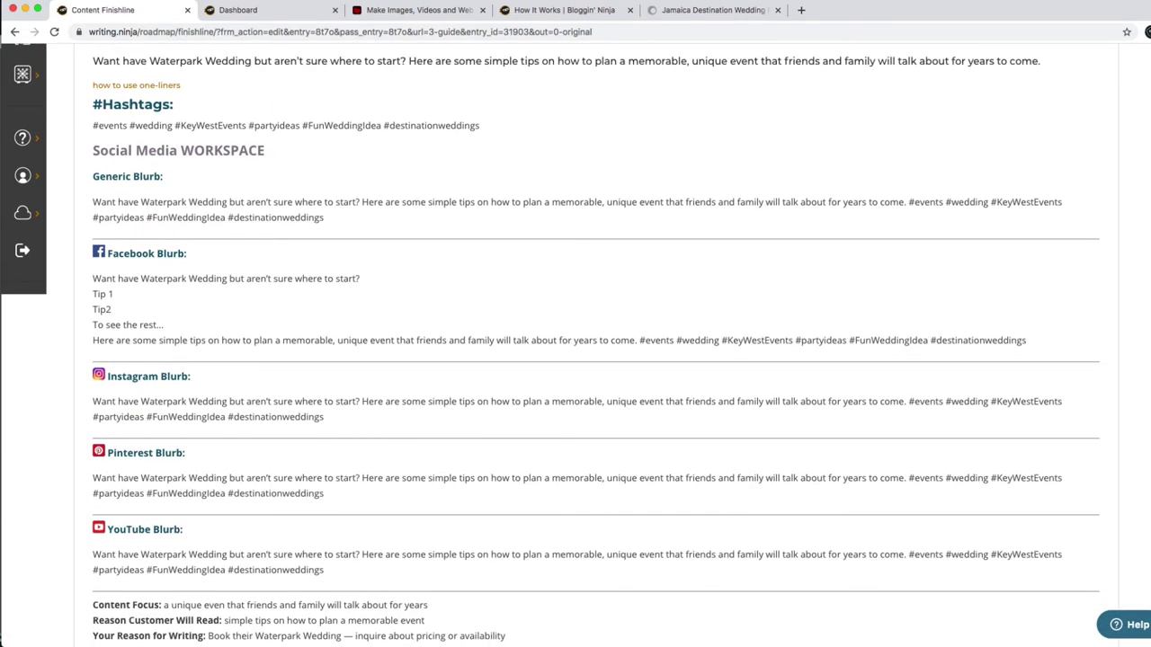
triple_click(151, 340)
drag(151, 340, 86, 278)
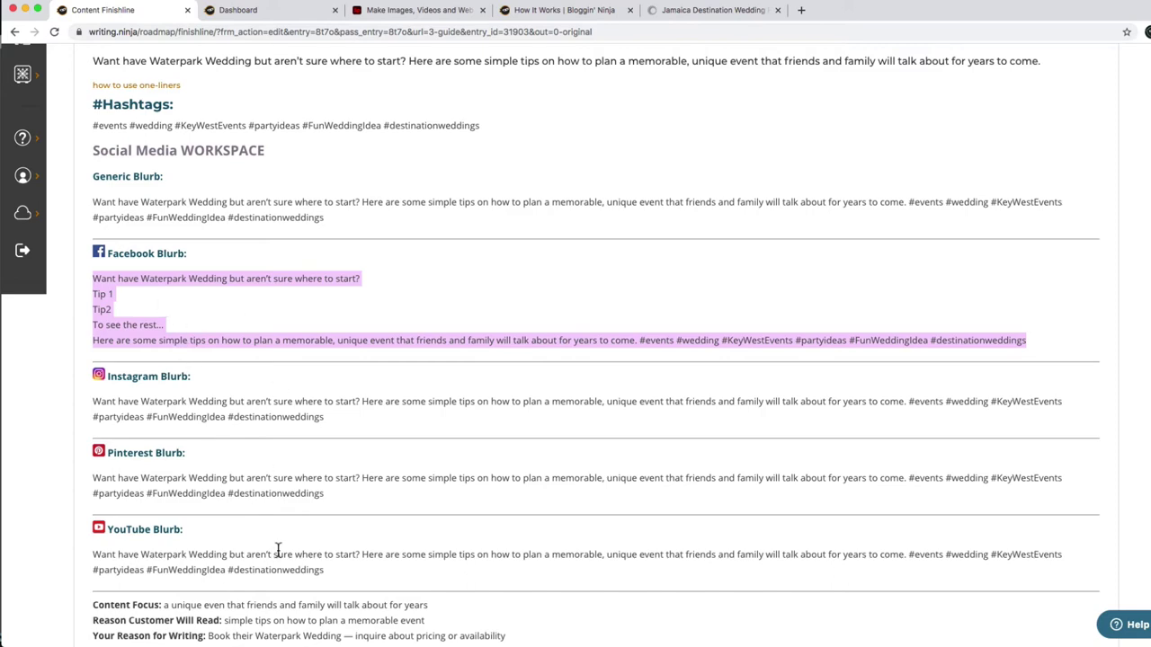
scroll(277, 549, up, 5)
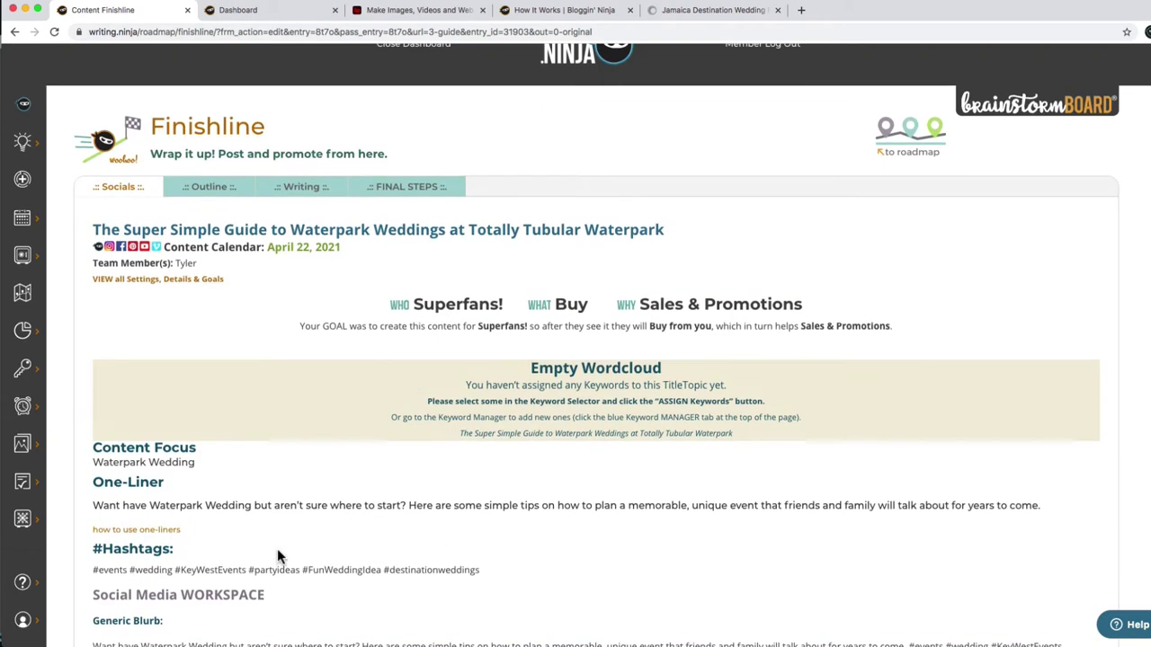
Return to the Writing Roadmap, now showing Startline checked, and open Keyword Keeper.
click(14, 32)
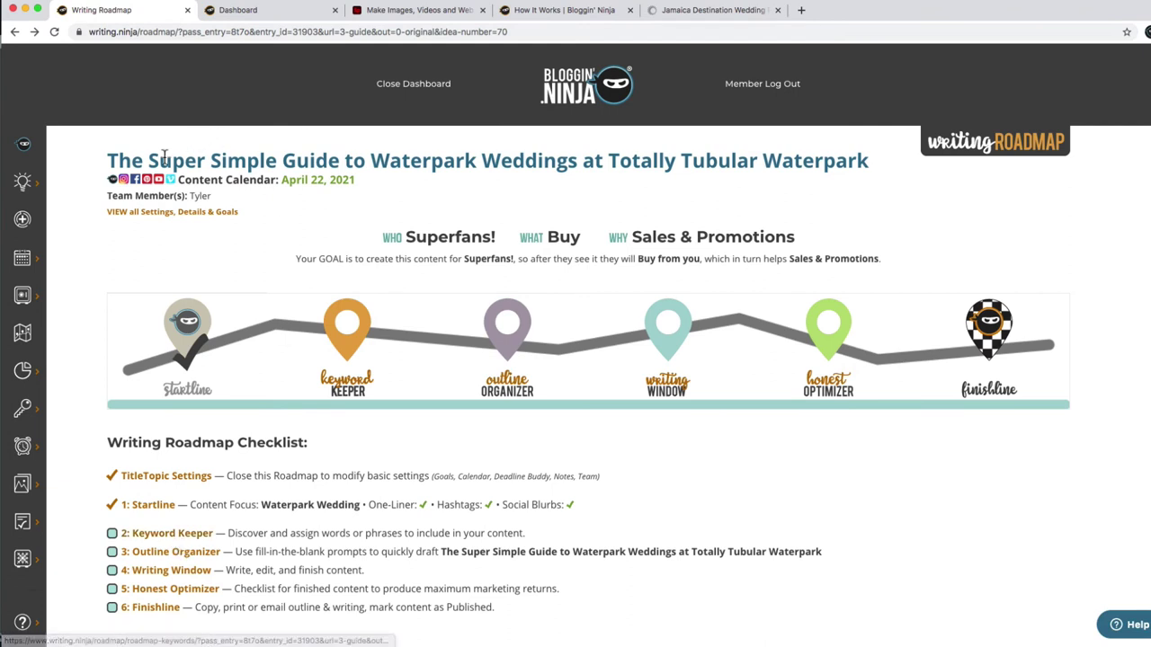
drag(158, 160, 477, 183)
click(479, 180)
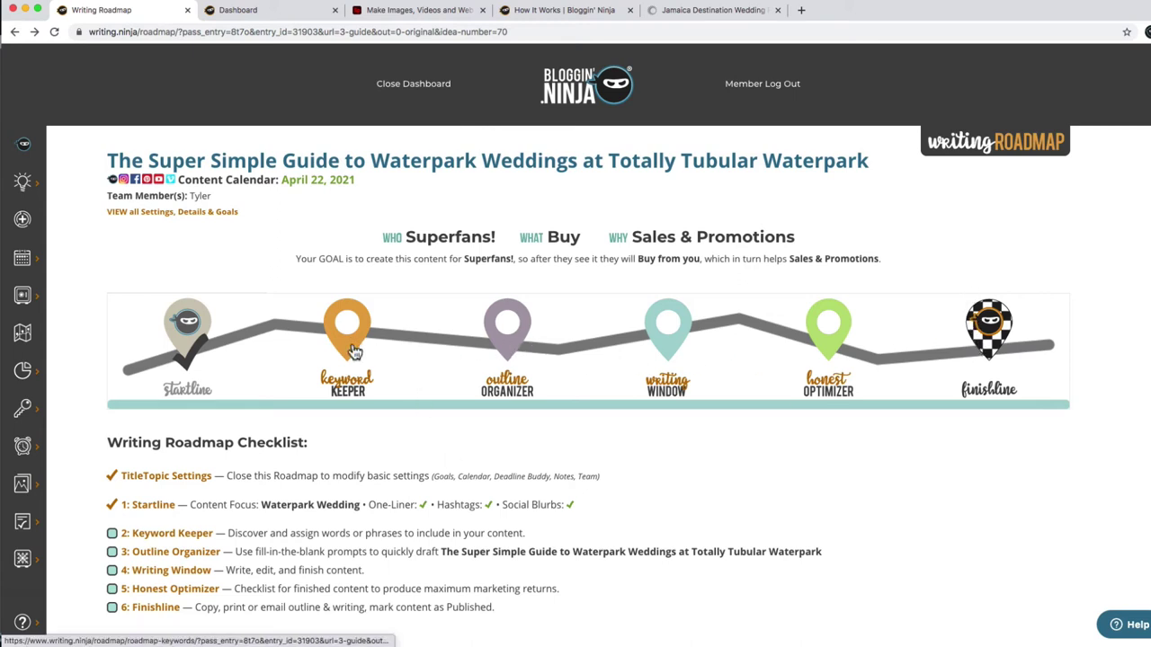
click(349, 353)
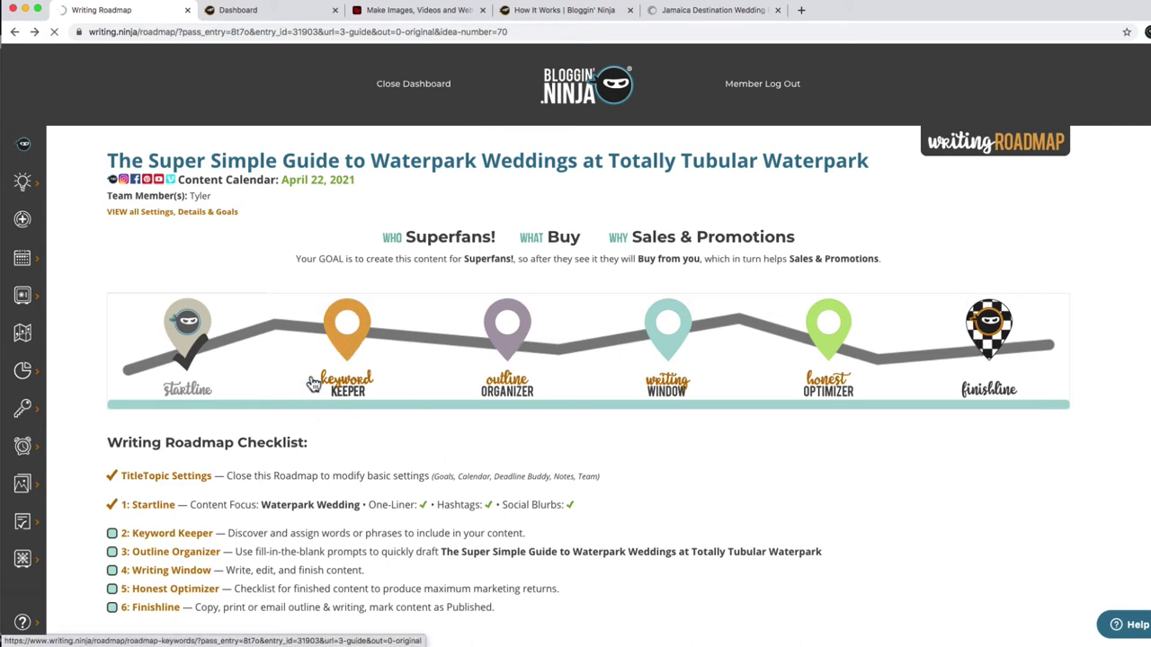
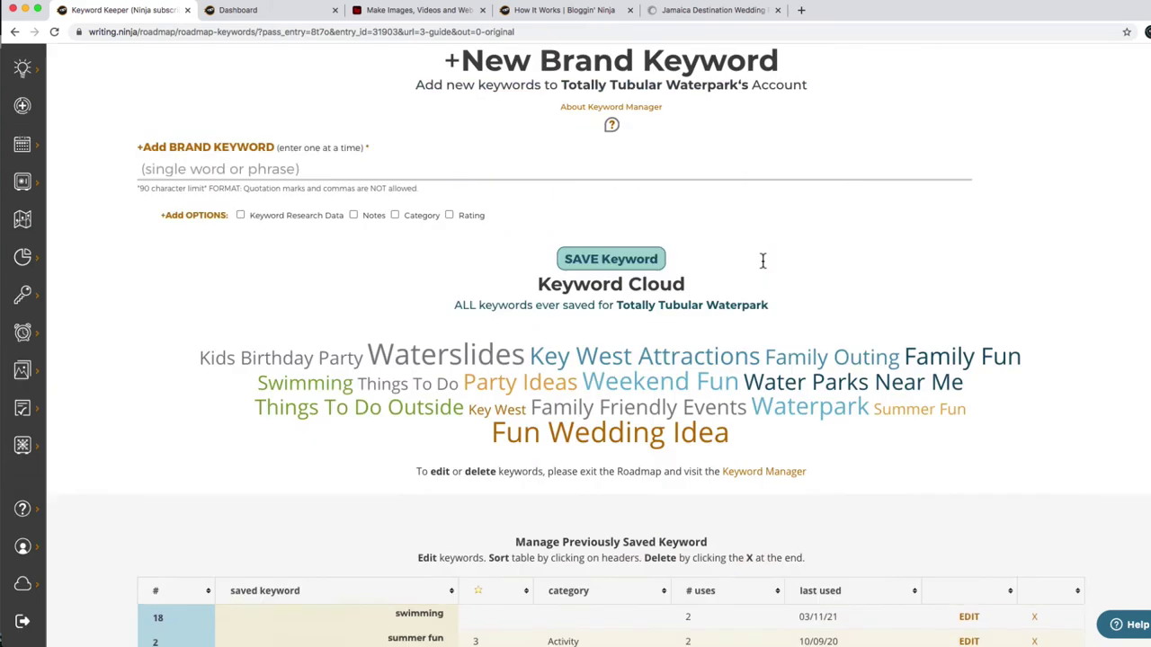
Review the Keyword Stats table for all saved keywords, then return to the Keyword Selector.
click(400, 141)
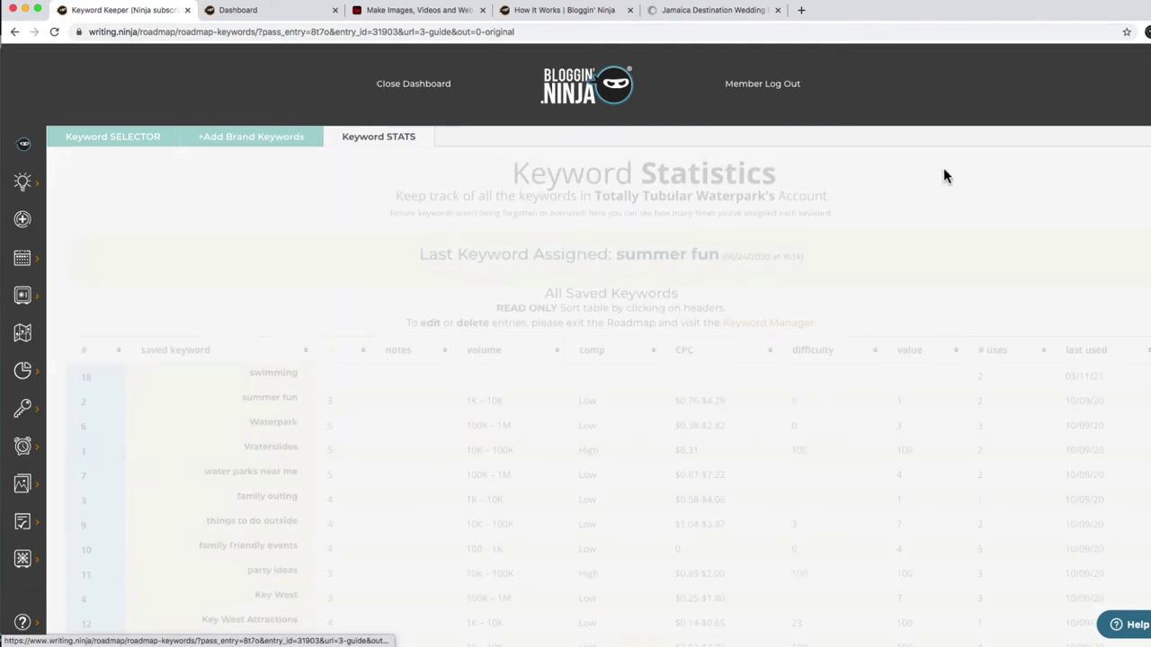
scroll(306, 270, down, 5)
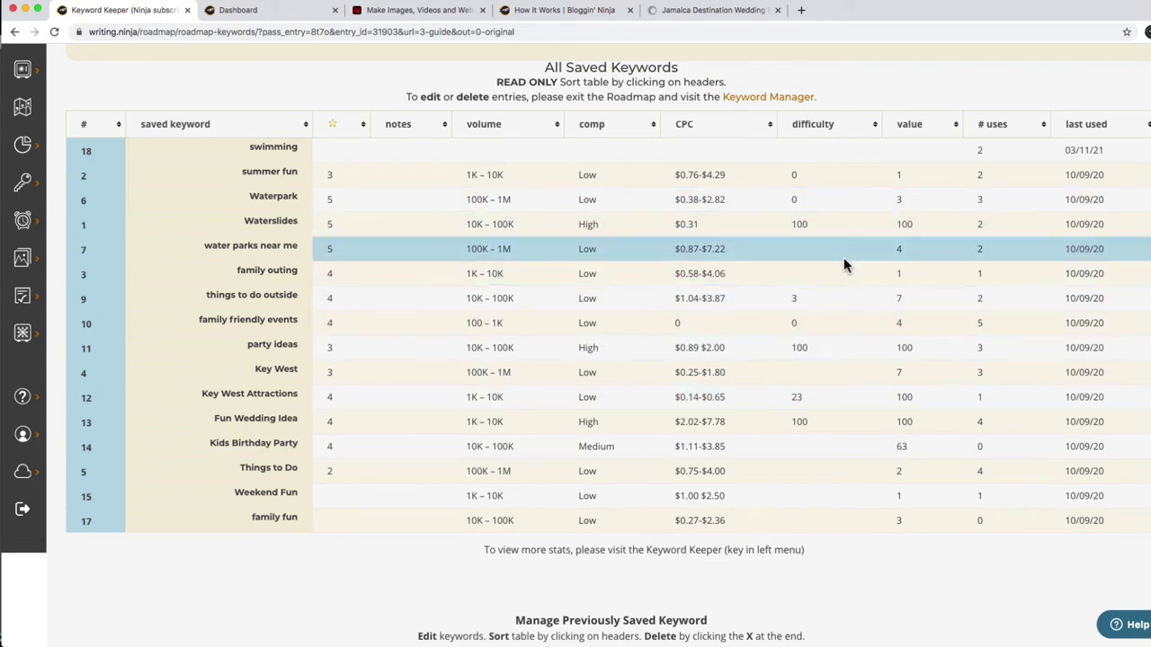
scroll(843, 257, up, 3)
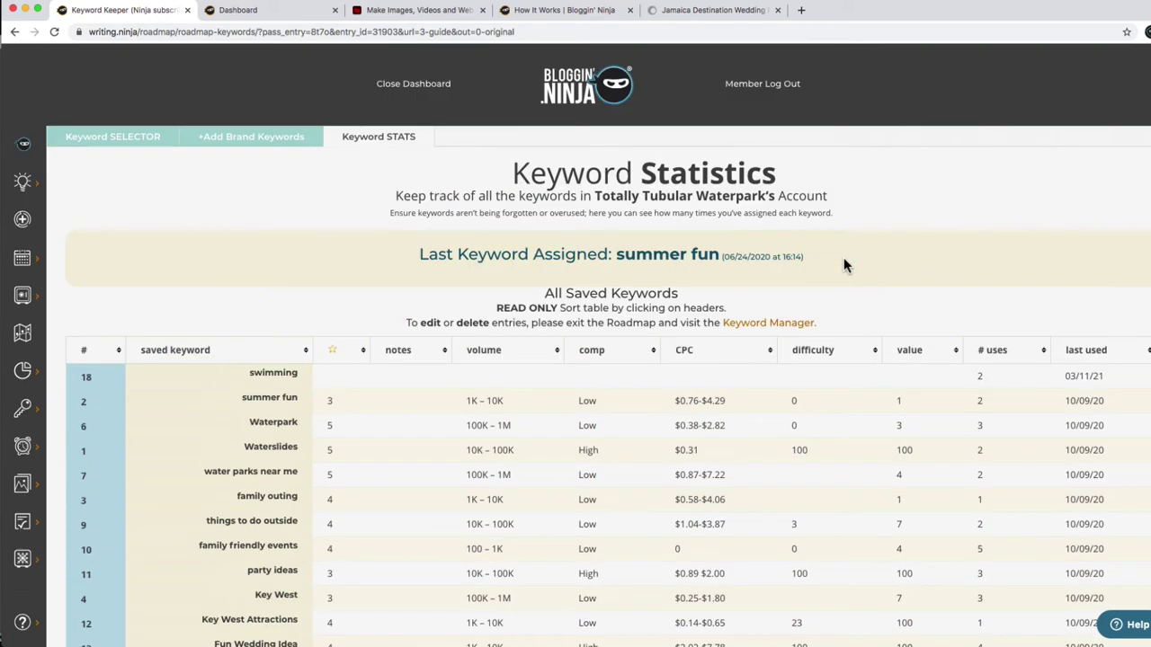
click(131, 137)
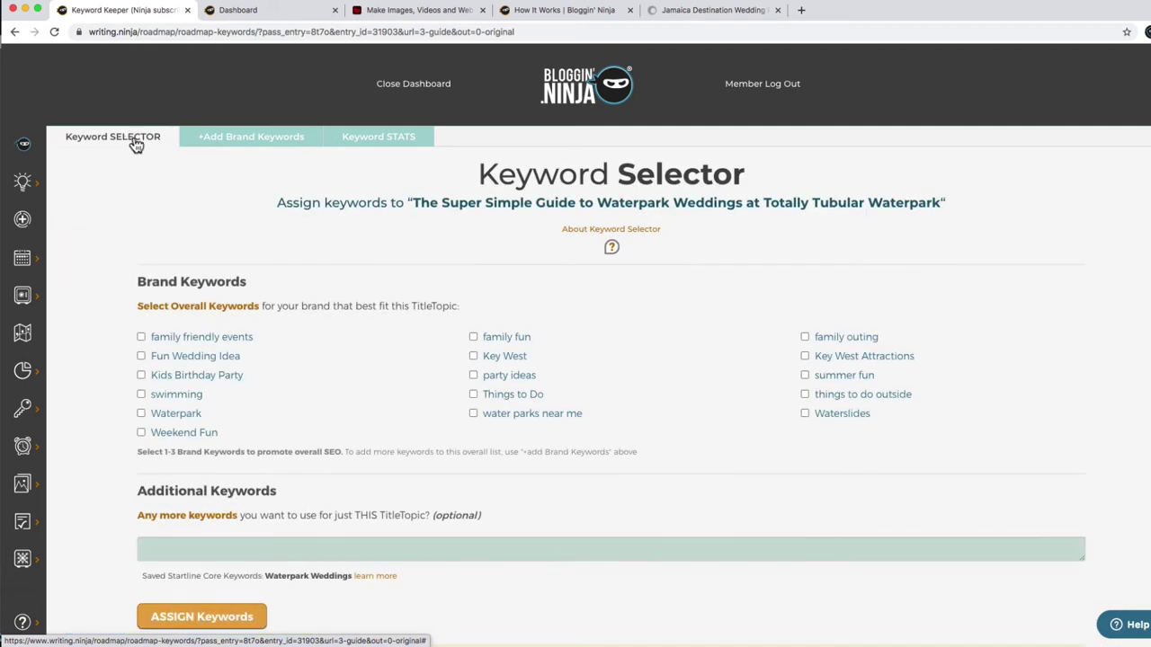
Assign Fun Wedding Idea, Key West, party ideas and the extra keyword Destination Wedding to the post.
click(211, 540)
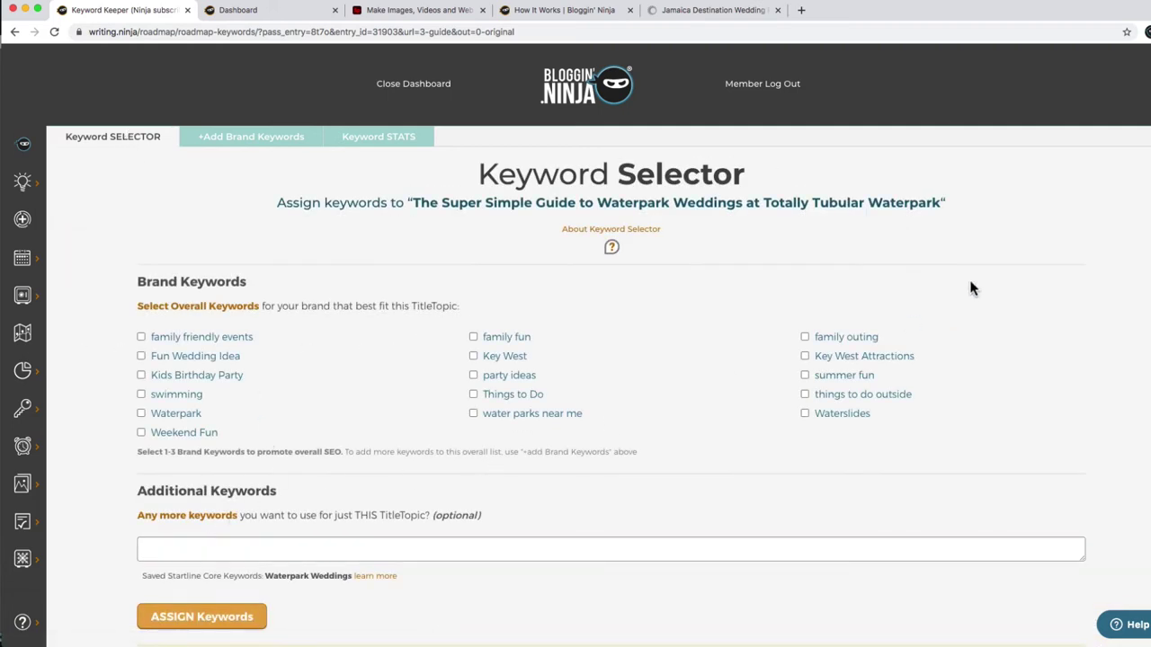
scroll(1124, 202, down, 2)
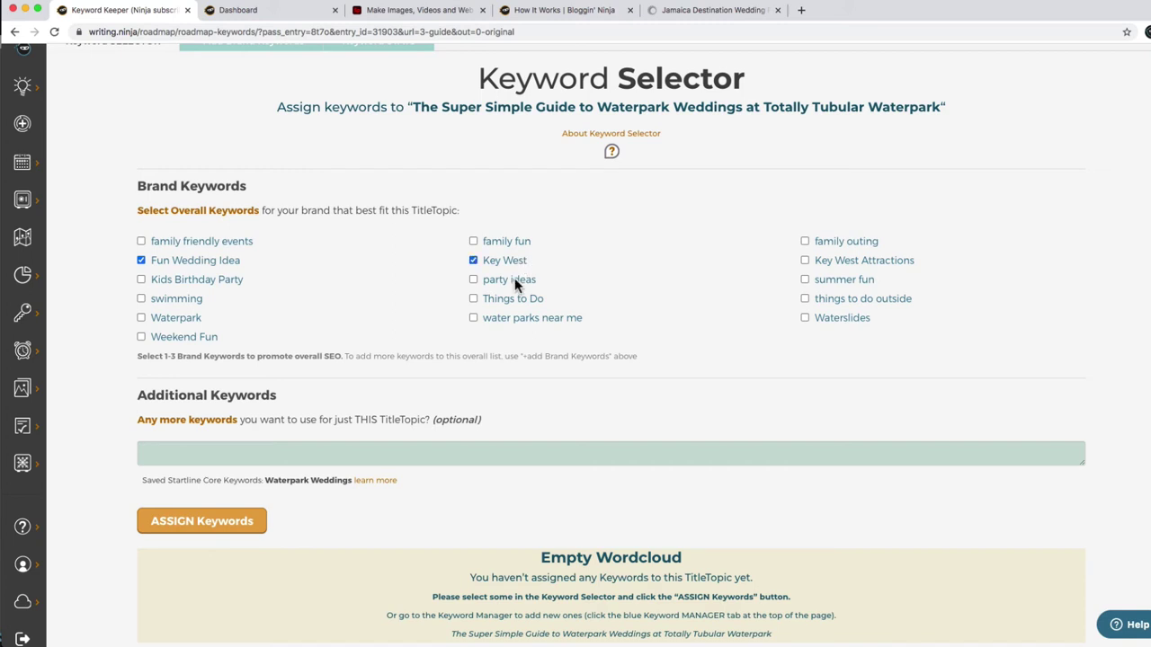
click(186, 460)
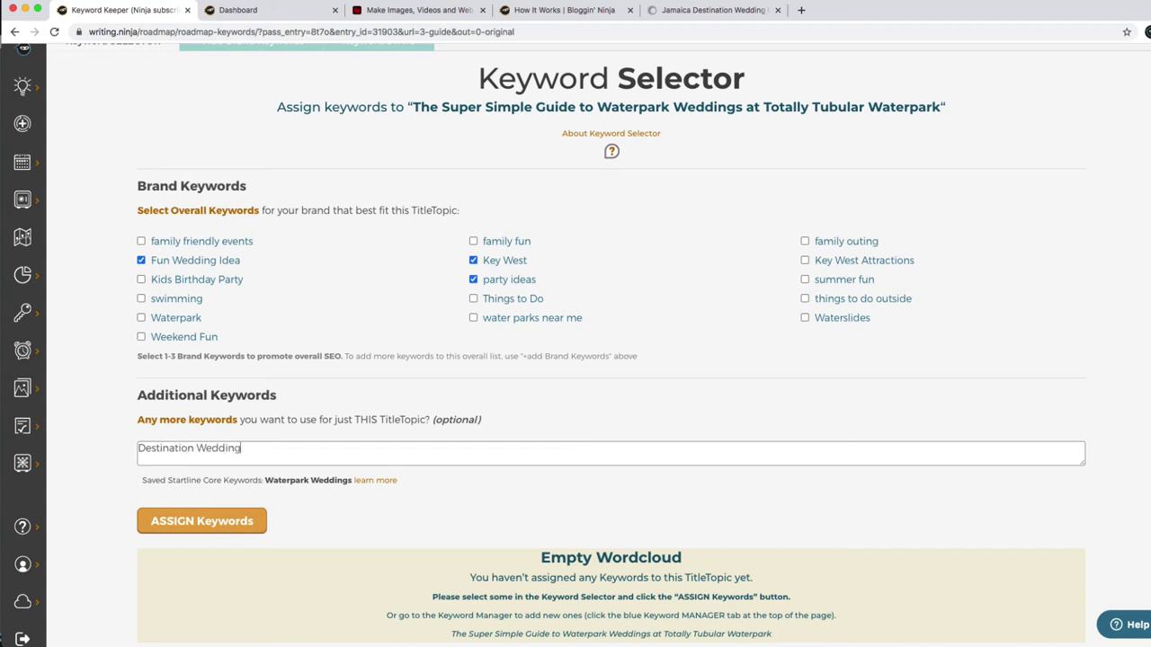
click(192, 525)
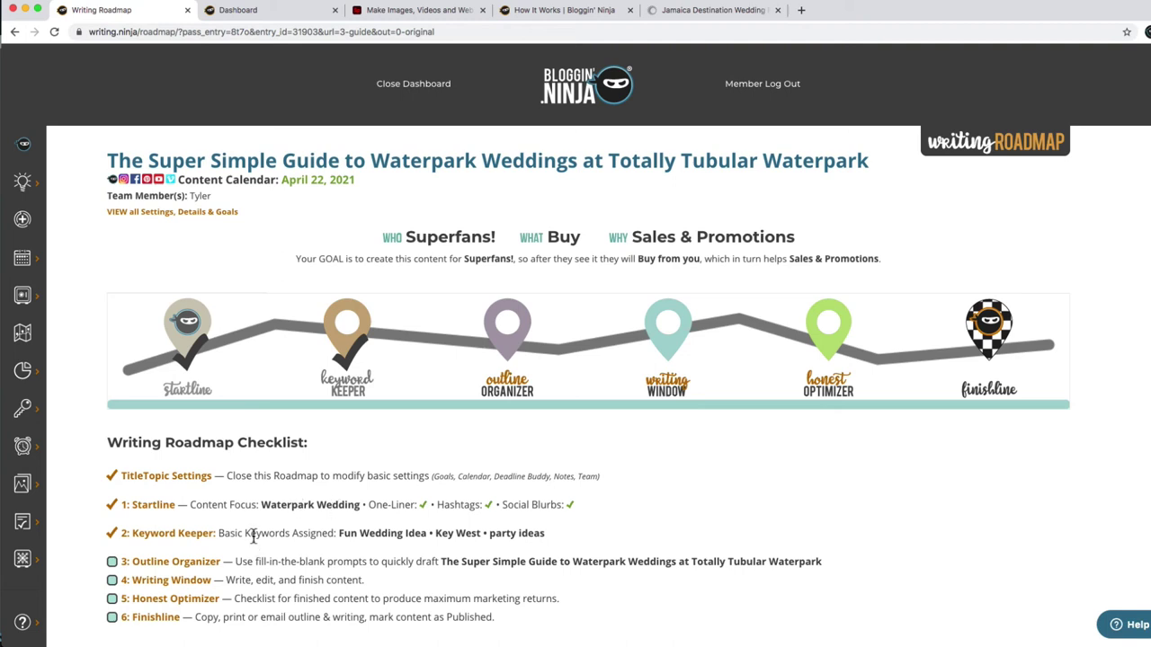
Open the Outline Organizer for the post and set Target Length to Long (2,000+ words).
click(509, 343)
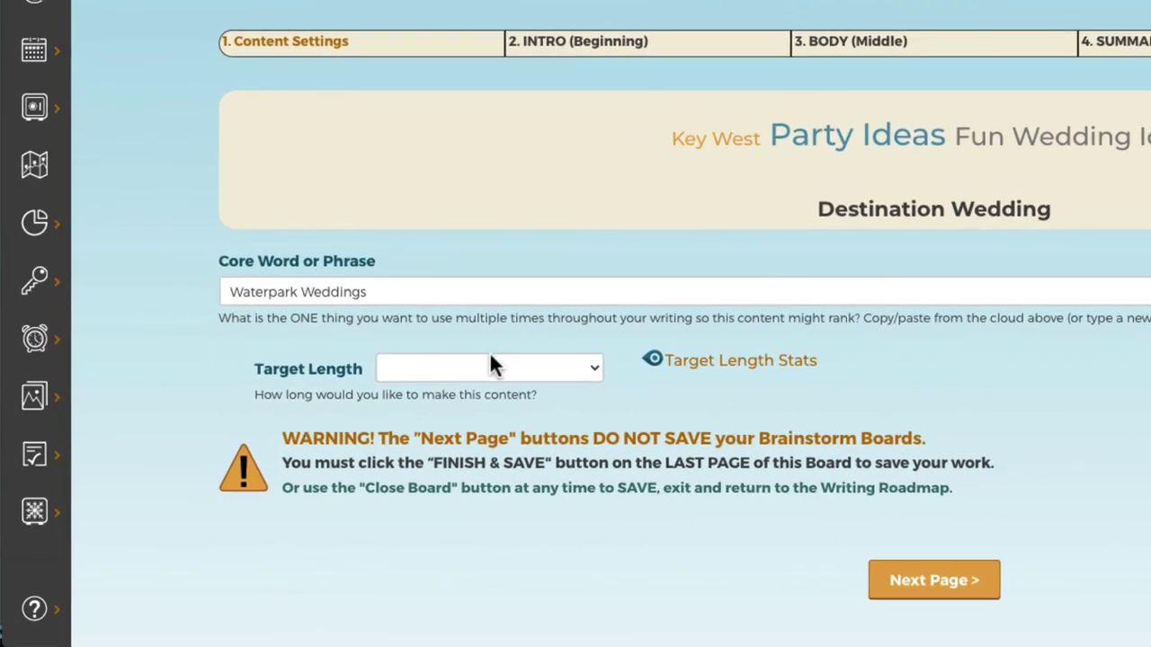
click(491, 364)
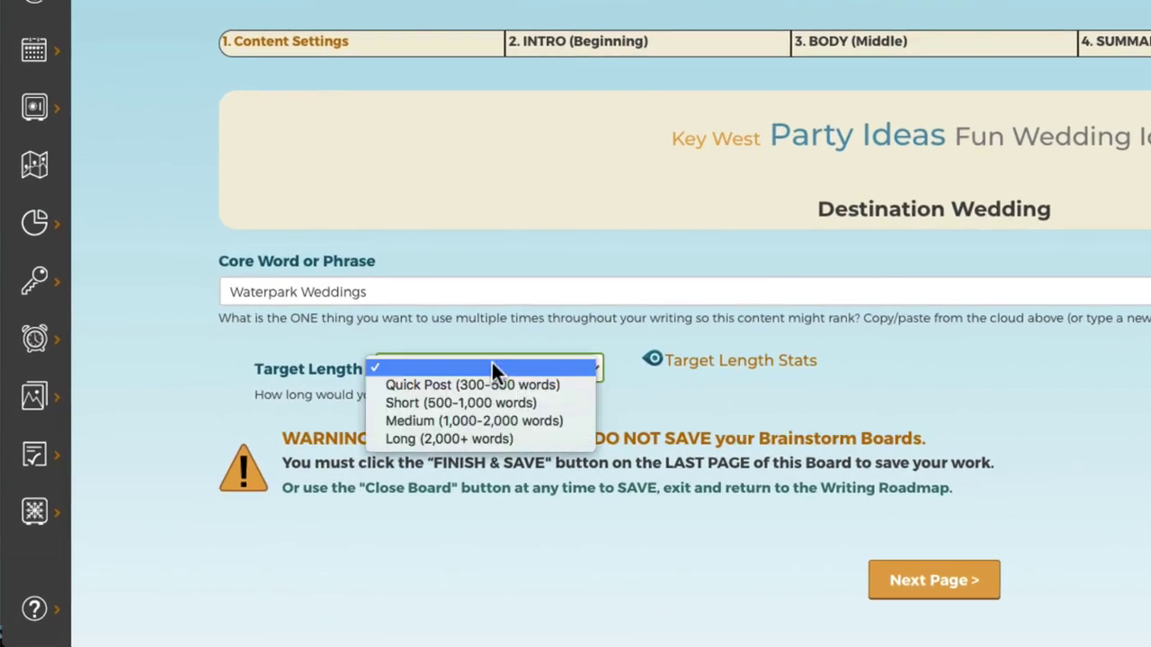
click(508, 437)
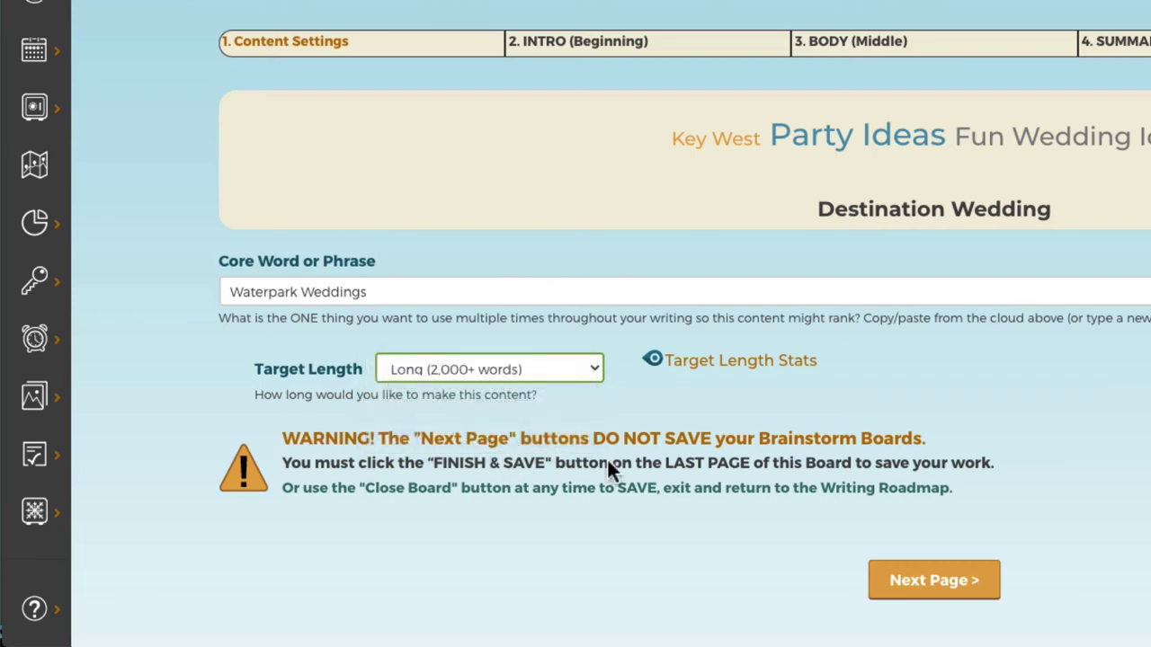
click(947, 585)
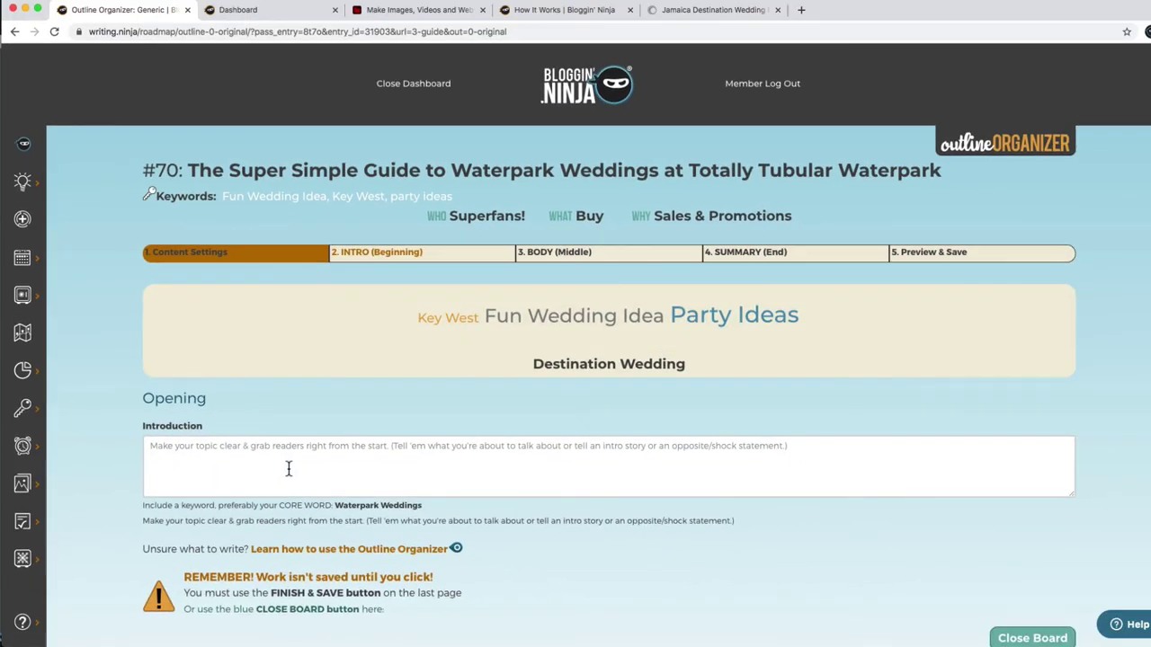
Begin the introduction with 'Thinking about having a Destination Wedding? Looking for Fun Wedding Ideas?'.
click(289, 469)
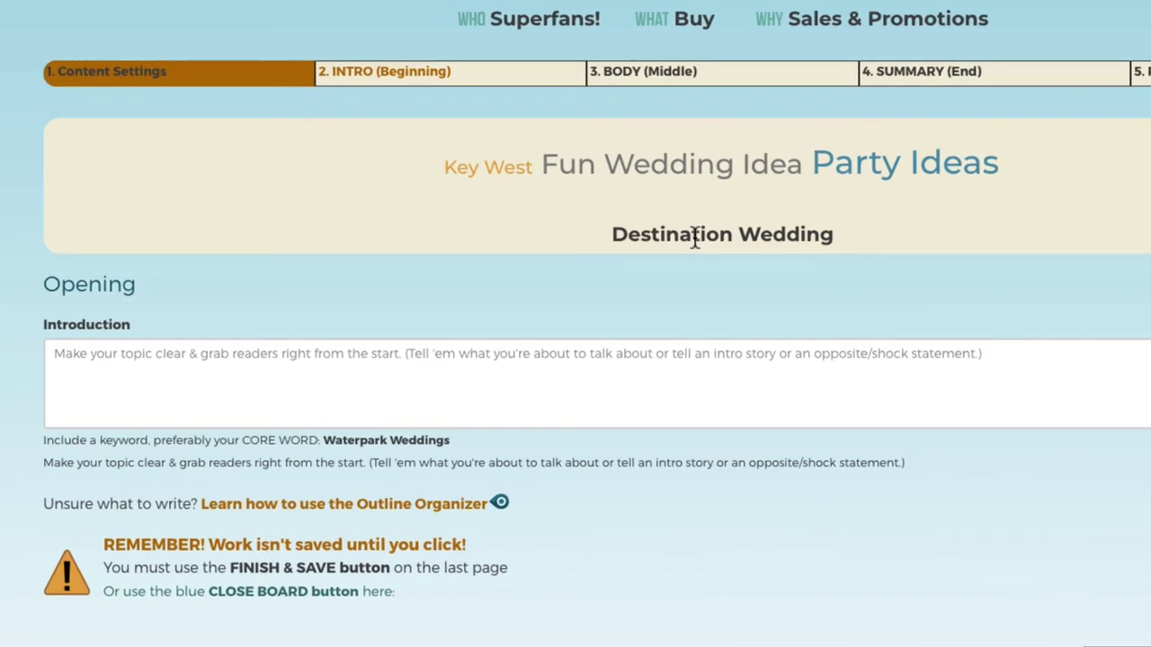
drag(539, 365, 657, 366)
key(ctrl+c)
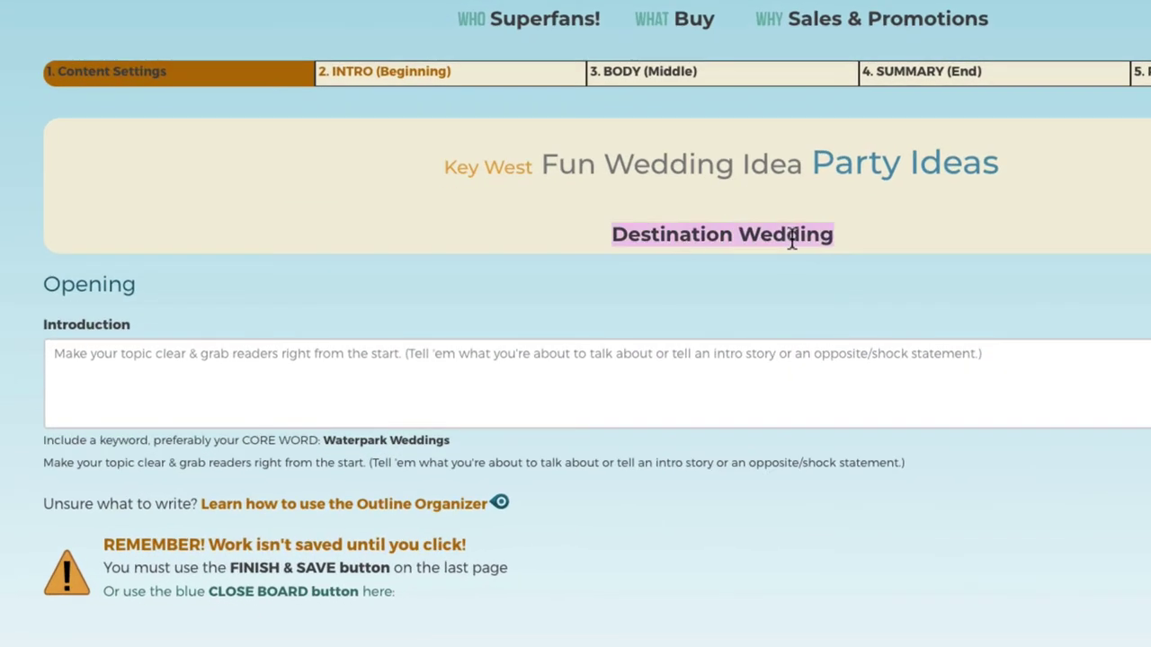
click(290, 378)
text(Thinking abou)
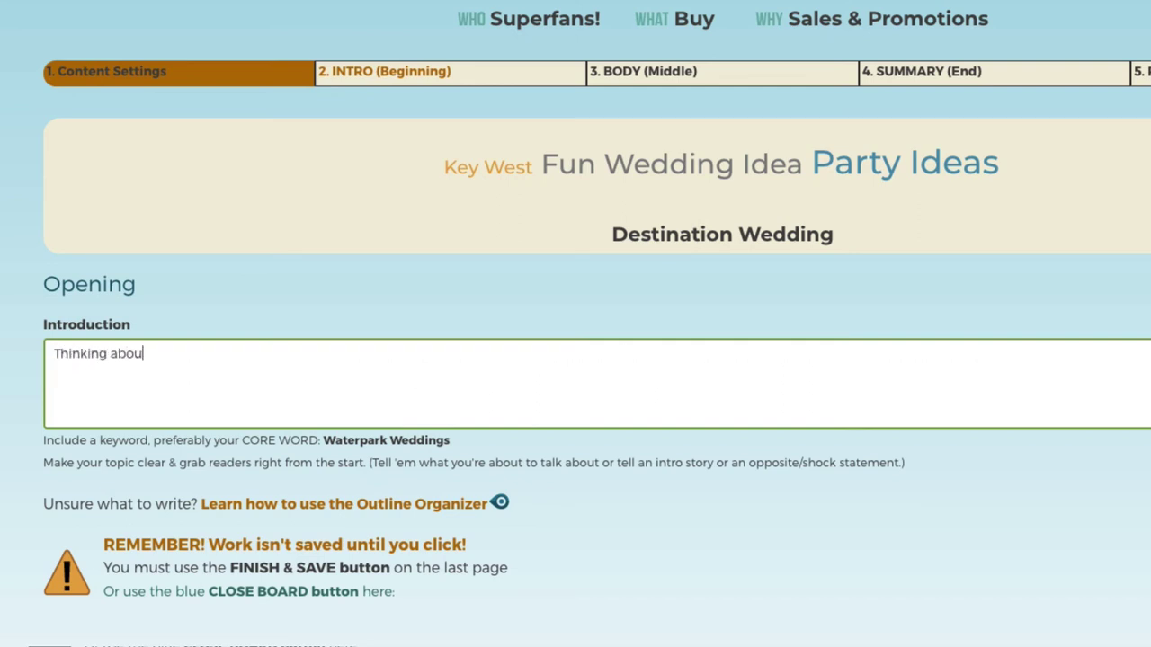
text(t having a)
key(ctrl+v)
text(?)
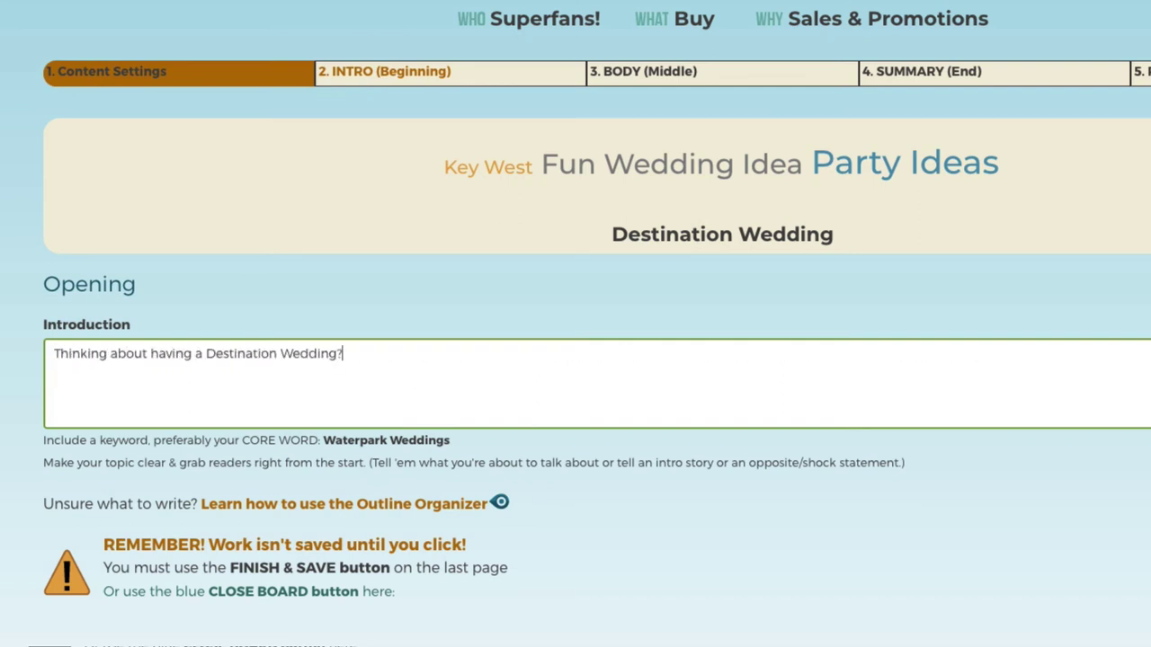
text( Looking for)
drag(565, 162, 754, 154)
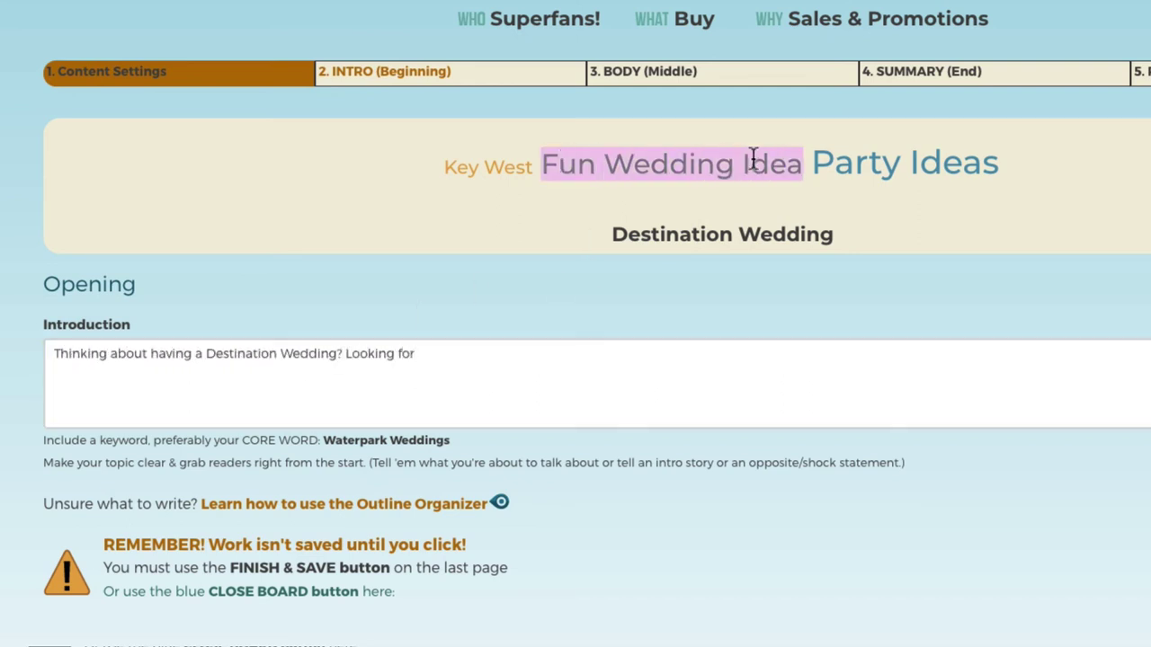
key(ctrl+c)
click(558, 368)
key(ctrl+v)
text(s? H)
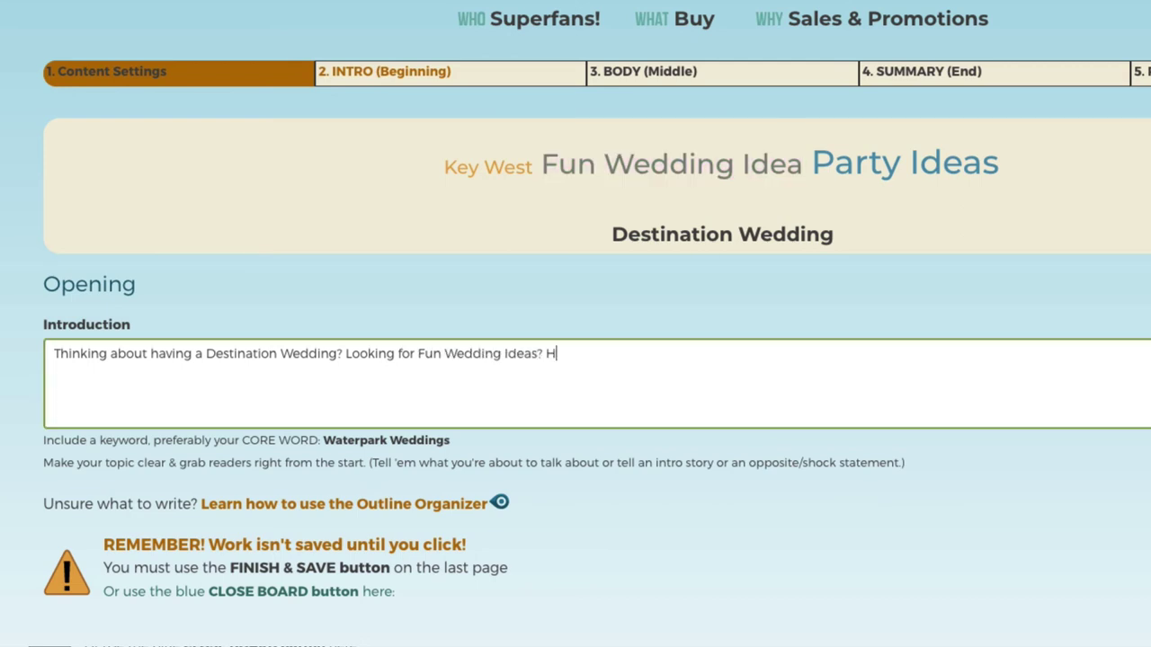
text(ow about having a uniqu)
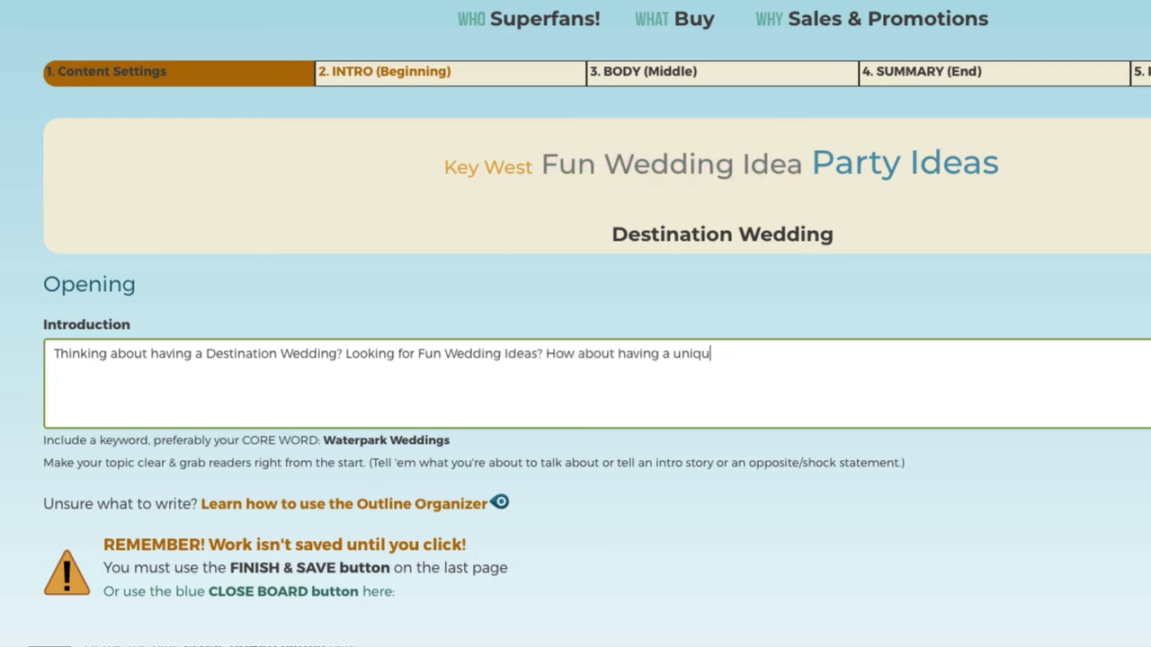
text(e, irreverent)
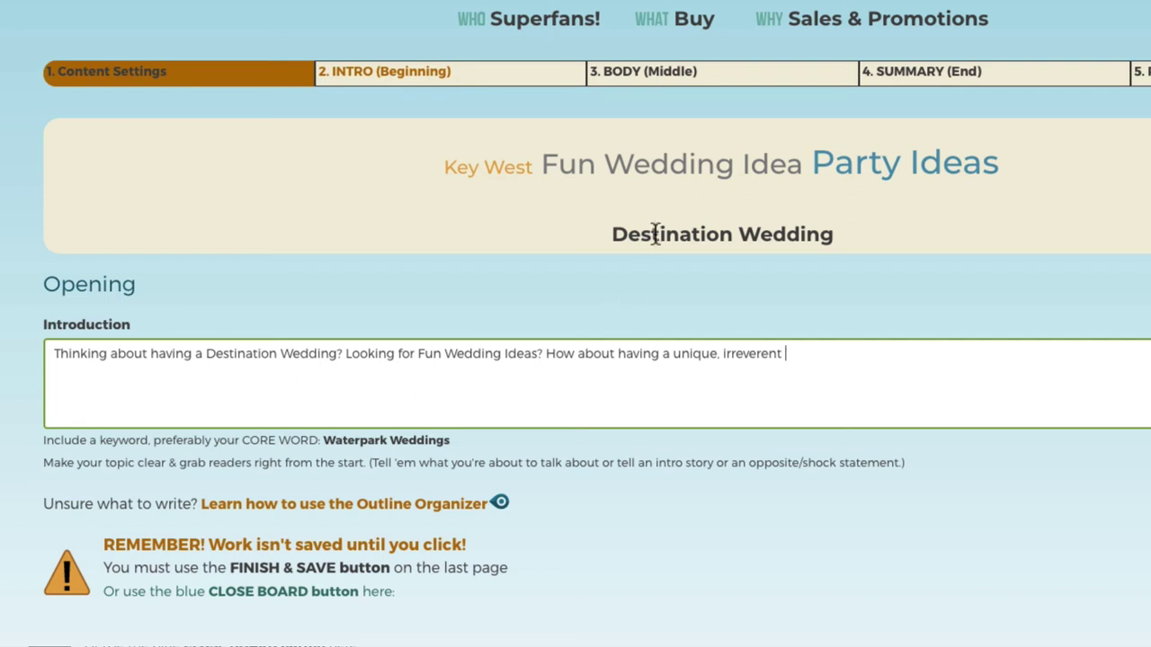
Finish it with 'How about having a unique, irreverent Waterpark Wedding in beautiful Key West?'.
drag(367, 441, 423, 441)
key(ctrl+c)
click(860, 363)
key(ctrl+v)
key(BackSpace)
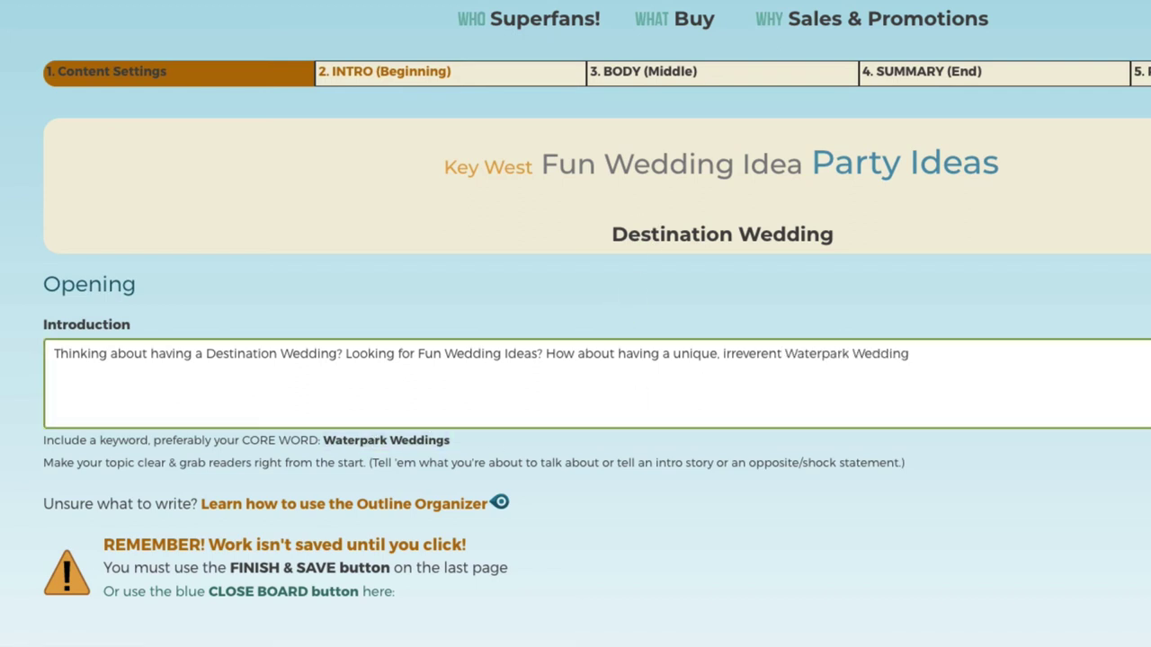
text(in beauti)
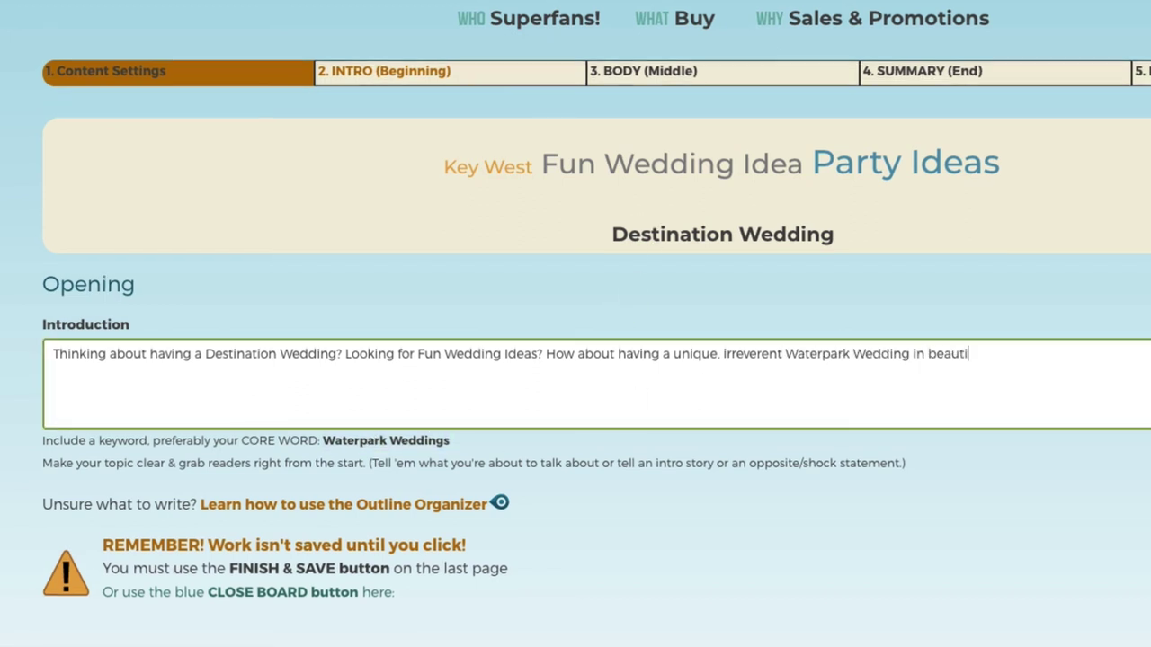
text(ful)
triple_click(513, 167)
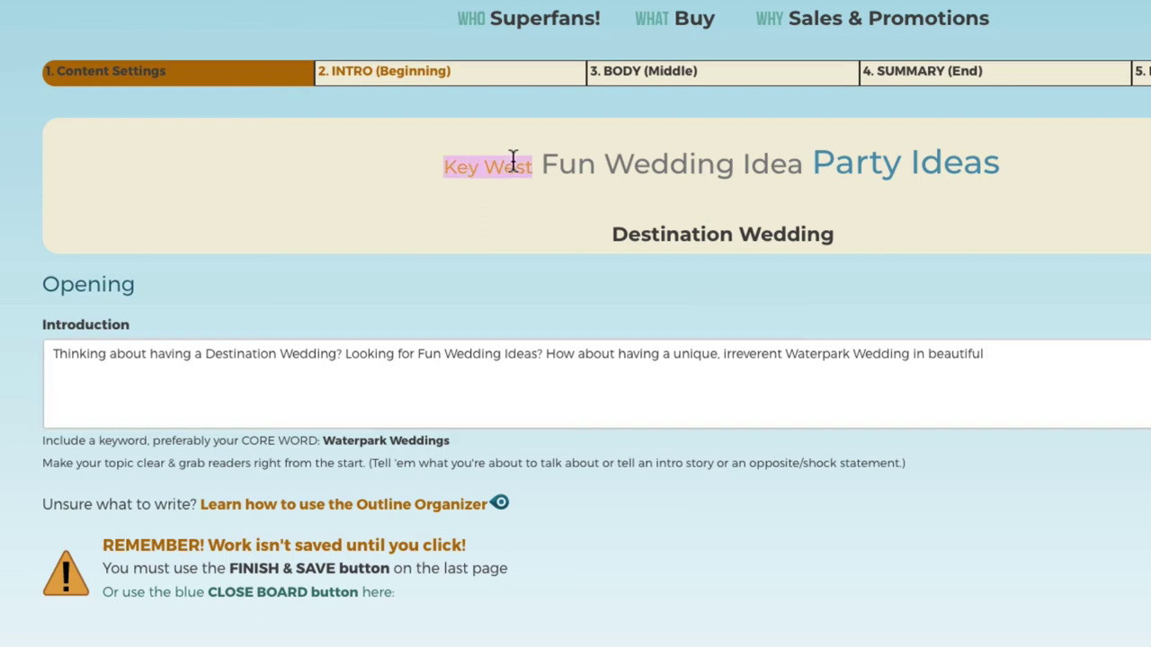
key(ctrl+c)
click(1017, 354)
key(ctrl+v)
text(?)
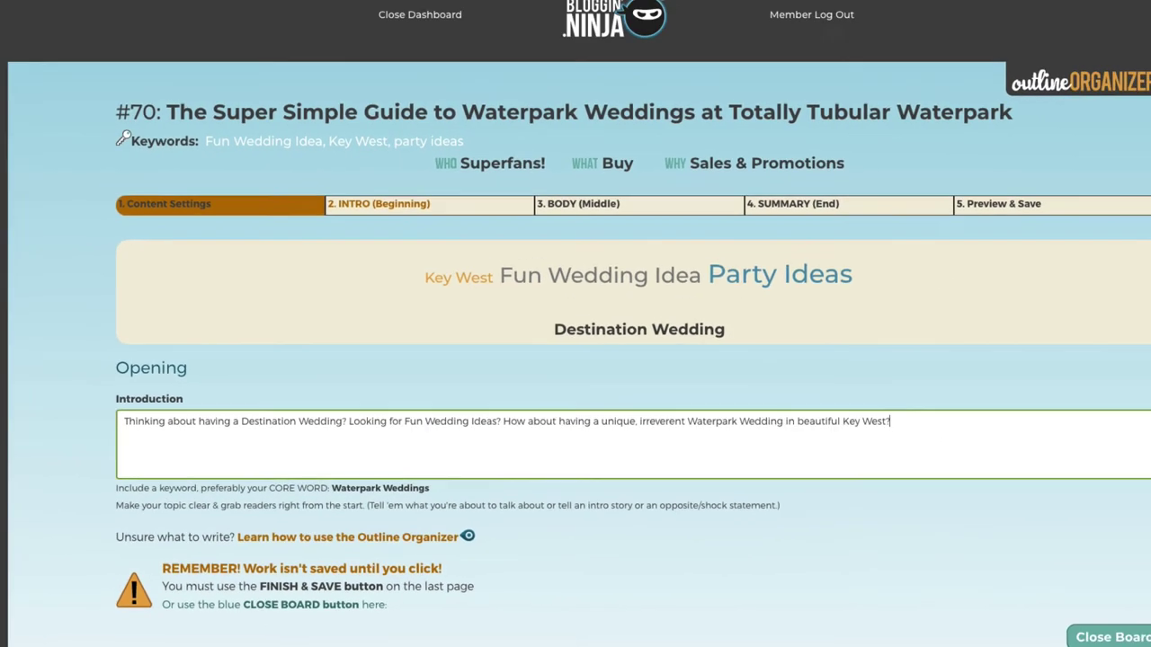
scroll(643, 504, down, 2)
Write Body Section 1 as FLORAL, asking about heat-proof tropical flowers and booking an island florist.
click(644, 557)
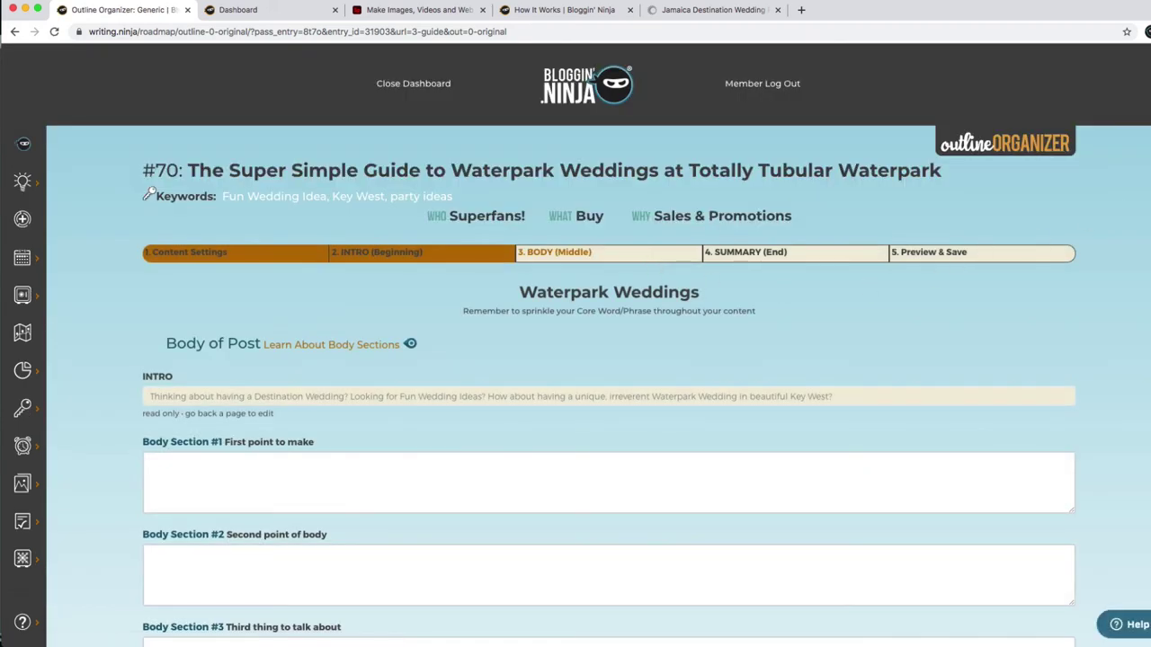
scroll(309, 297, down, 3)
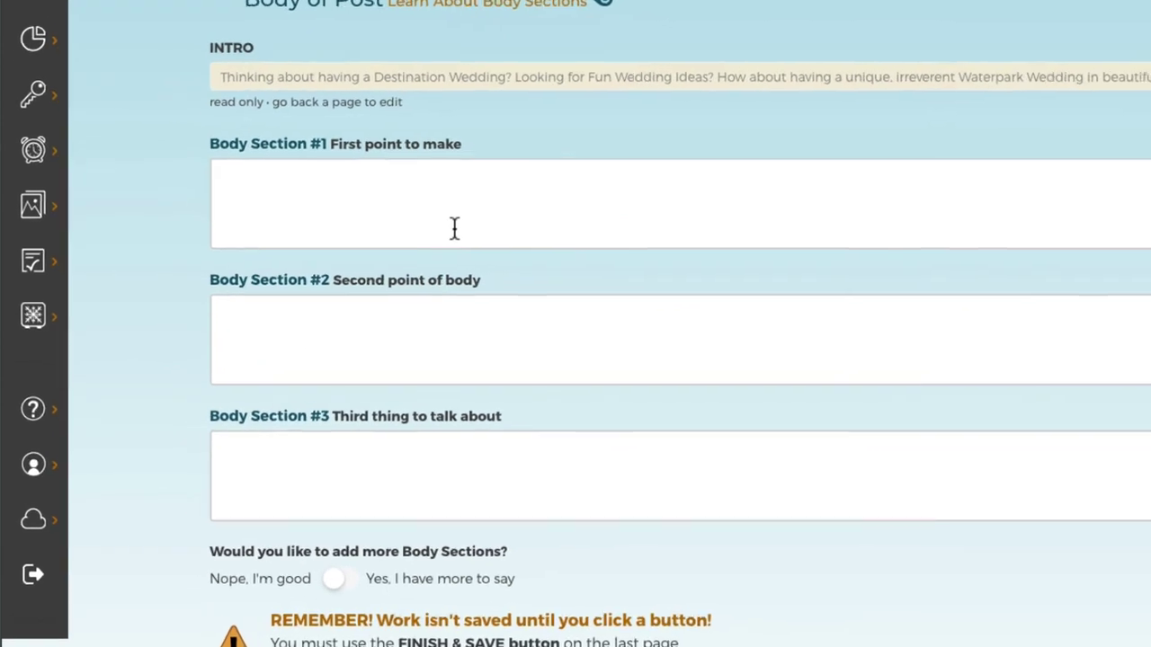
click(474, 219)
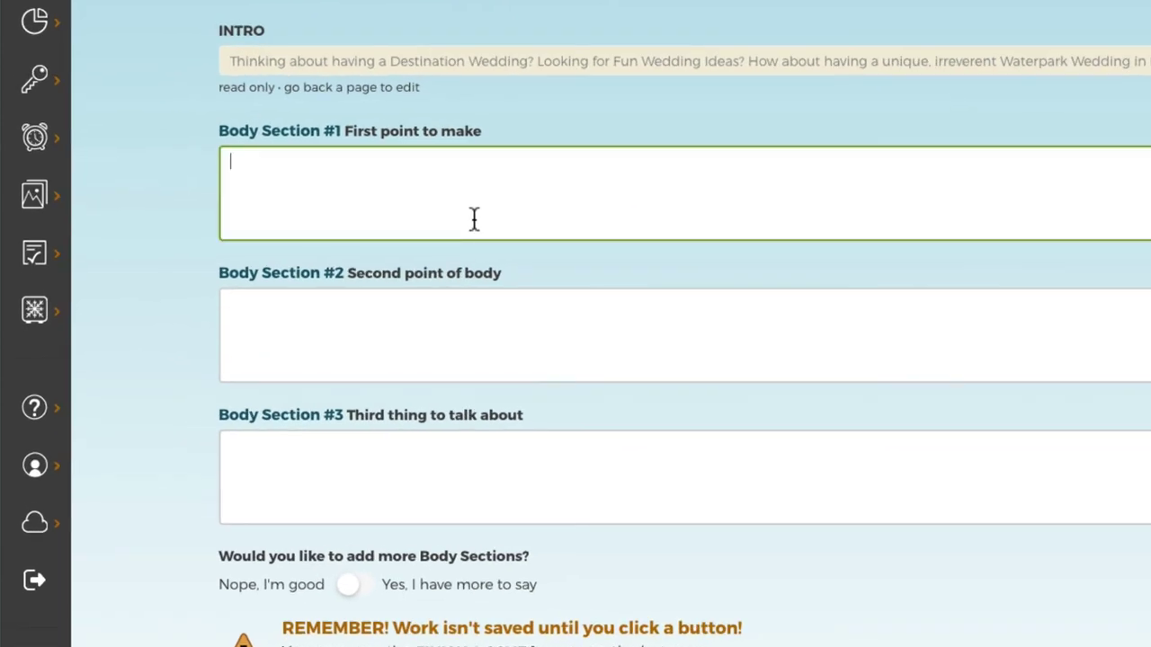
text(FLORAL)
key(Return)
text(Best tropic)
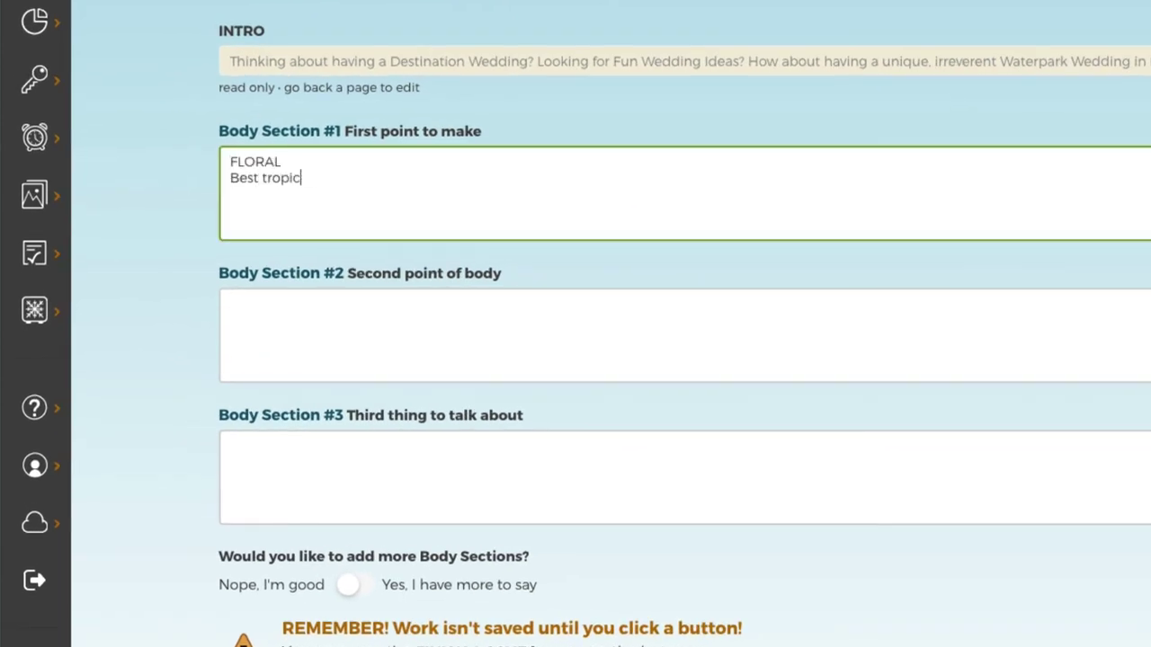
text(al flowers that will beat the heat all day)
click(238, 178)
key(BackSpace)
text(W)
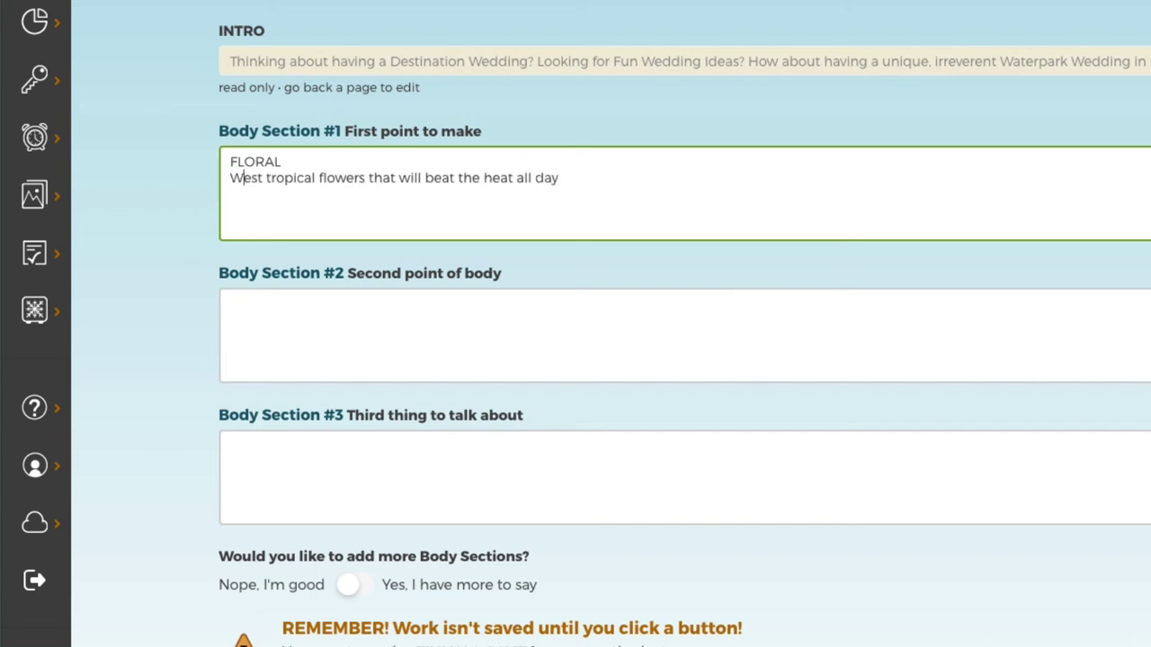
text(hat are the b)
click(525, 198)
text(?)
key(Return)
text(Where can you book a flow)
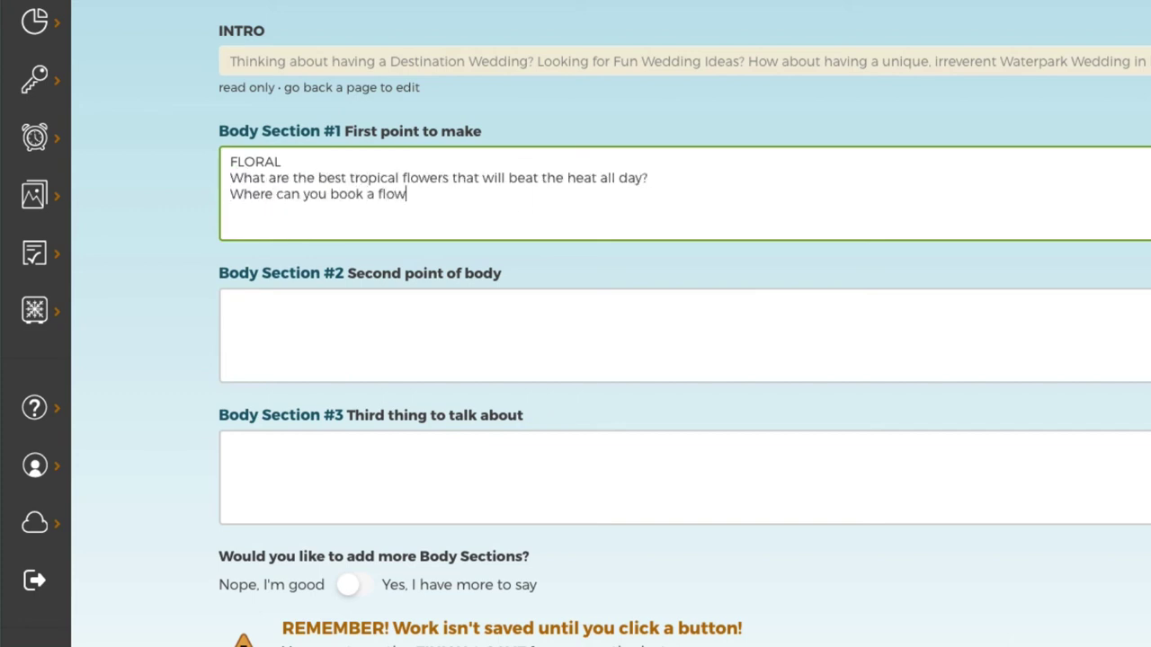
key(BackSpace)
text(rest)
key(BackSpace)
key(BackSpace)
key(BackSpace)
text(ist on the island?)
Fill Body Section 2 with CAKE notes on Key Lime pie and Section 3 with EVENT guest ideas.
key(Tab)
text(CA)
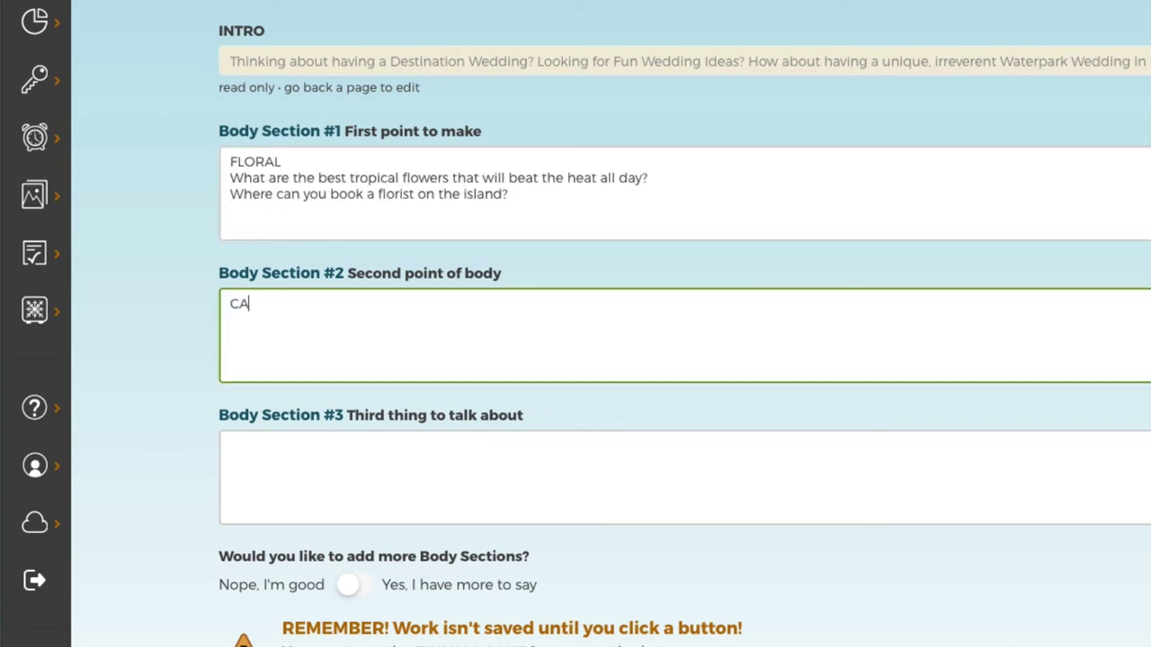
text(KE)
key(Return)
text(Ditch the cake!!)
key(Return)
text(Embrace the p)
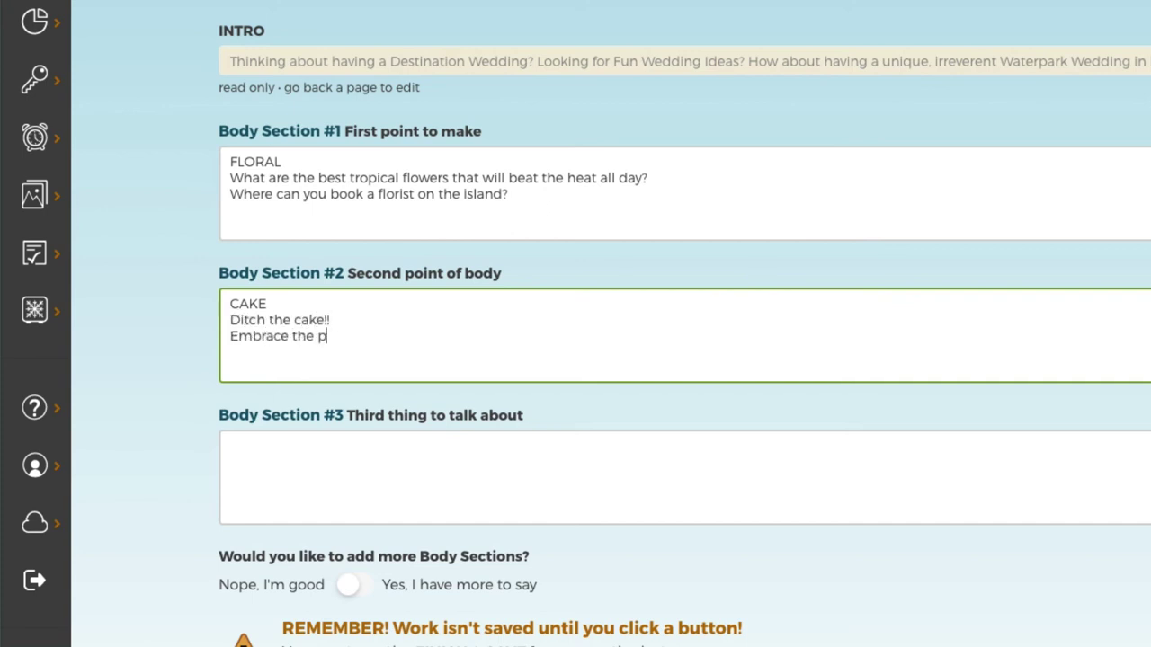
text(ie)
key(Return)
text(Key Lime pie, that is!!)
key(Tab)
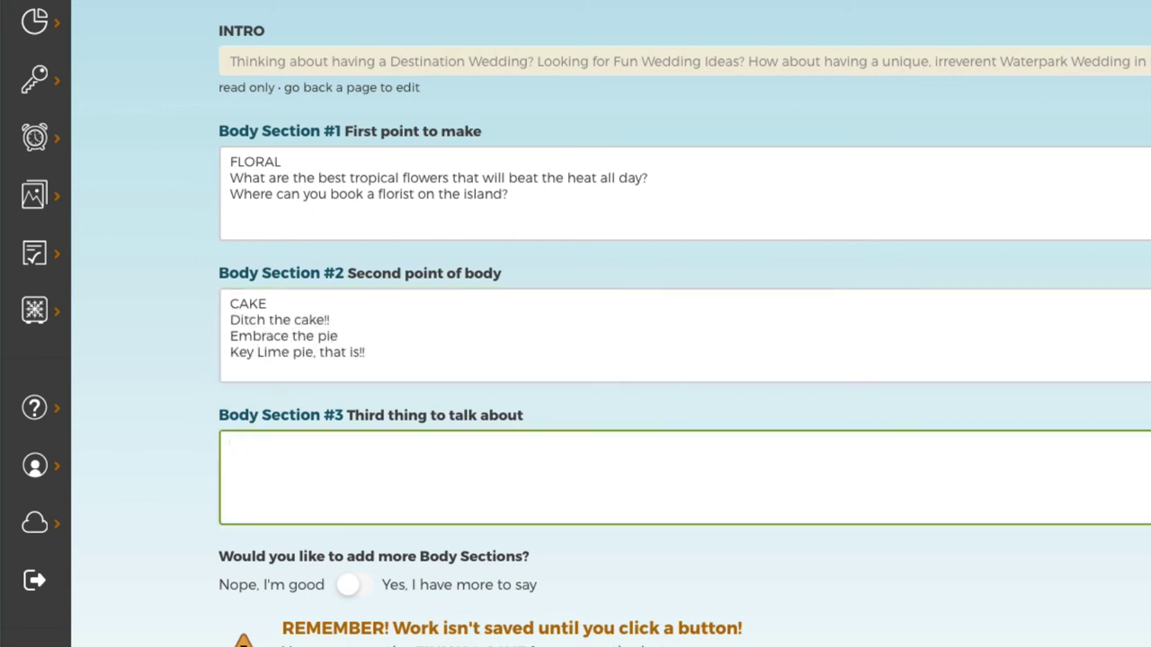
text(EVENT )
text(Ways to include guest in the event)
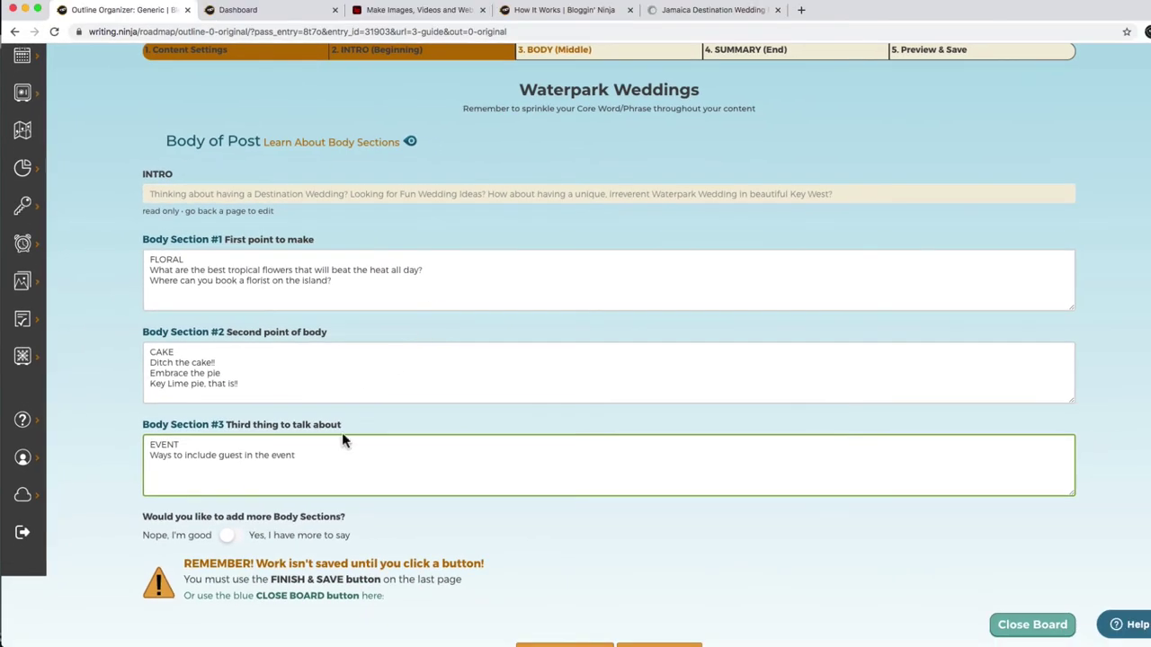
Switch on 'Yes, I have more to say' and add two more additional body sections.
click(284, 558)
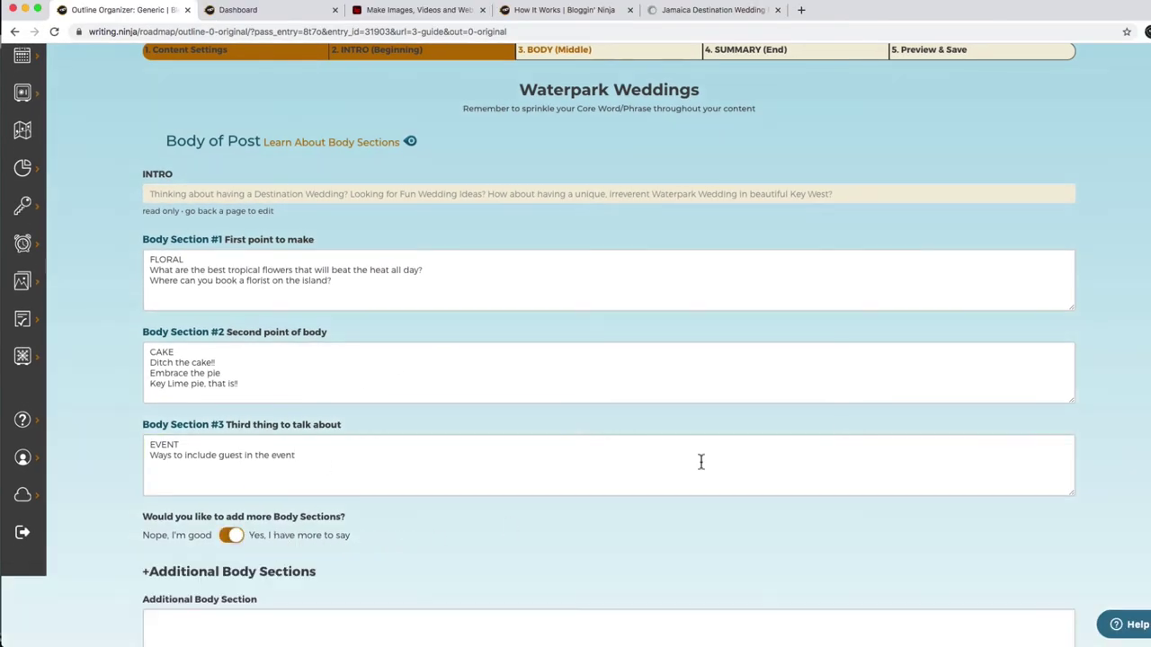
scroll(958, 432, down, 5)
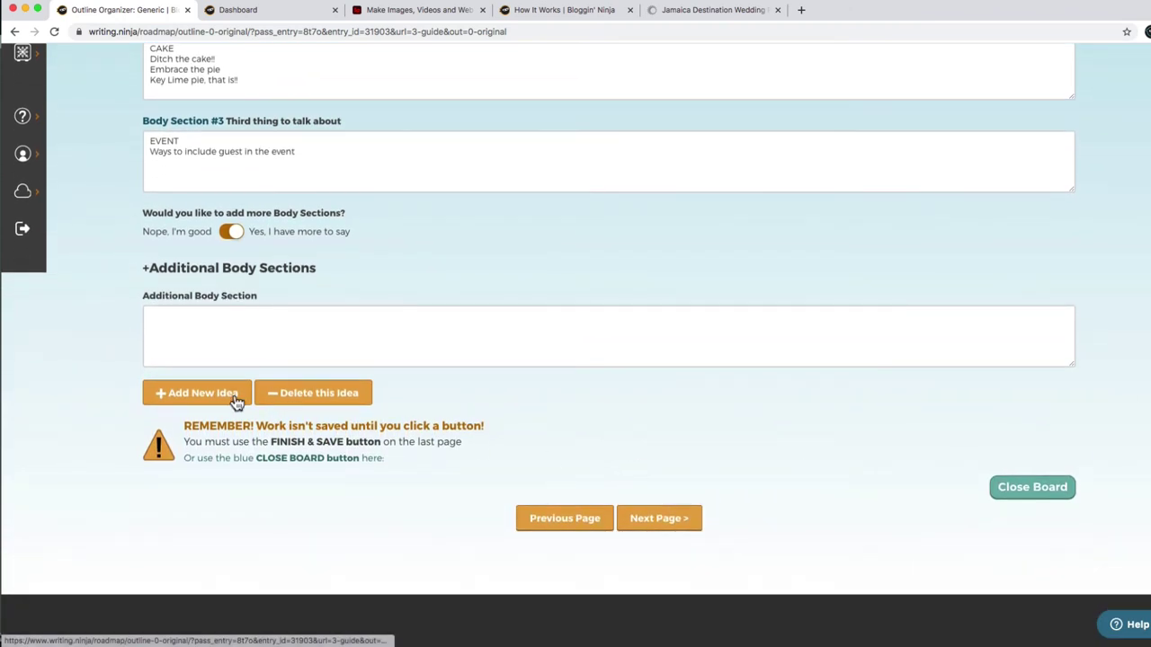
click(237, 399)
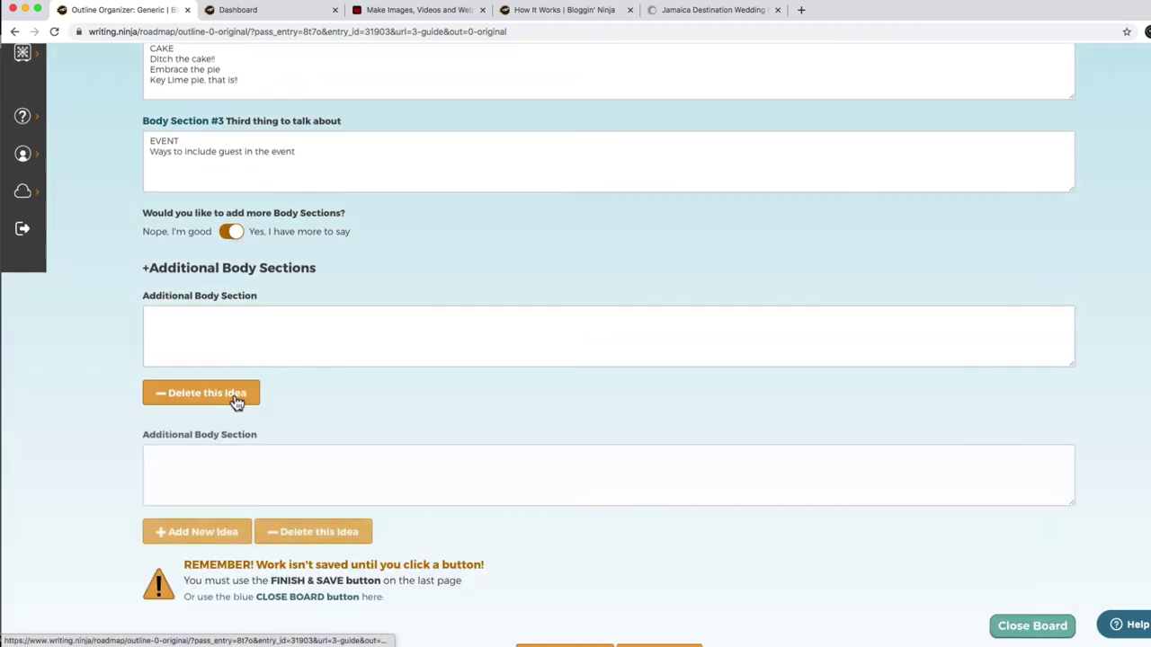
click(220, 524)
Write the MUSIC section: 'Beyond Bob Marley --The perfect tropical party music playlist'.
click(217, 329)
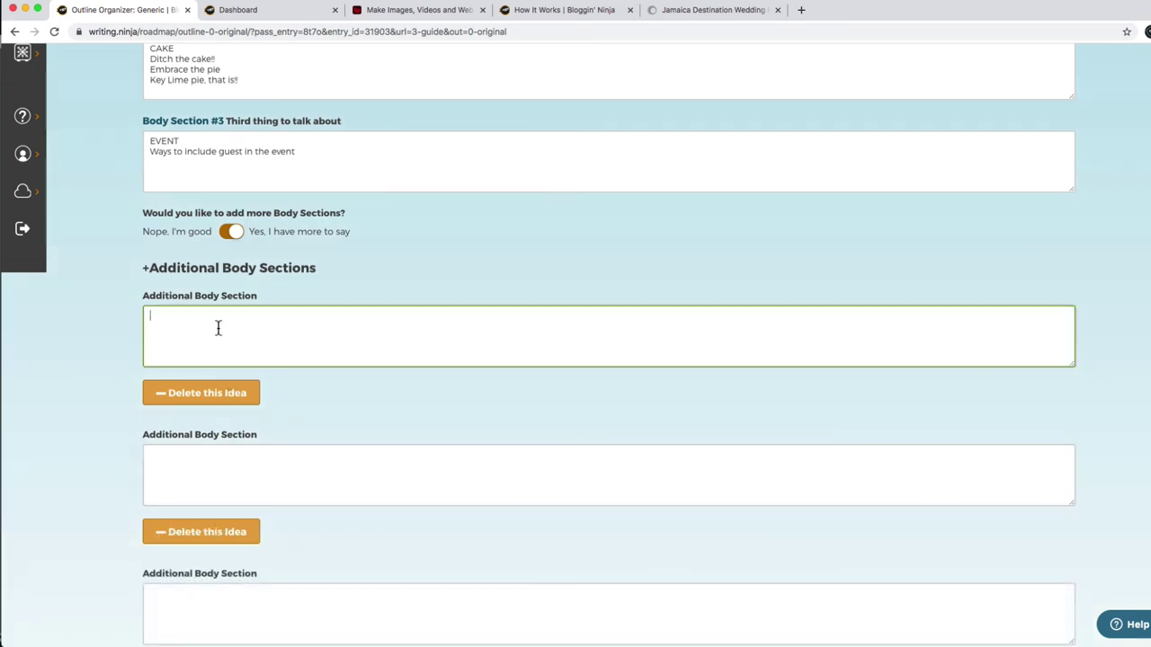
text(Music)
key(BackSpace)
key(BackSpace)
key(BackSpace)
key(BackSpace)
text(USIC)
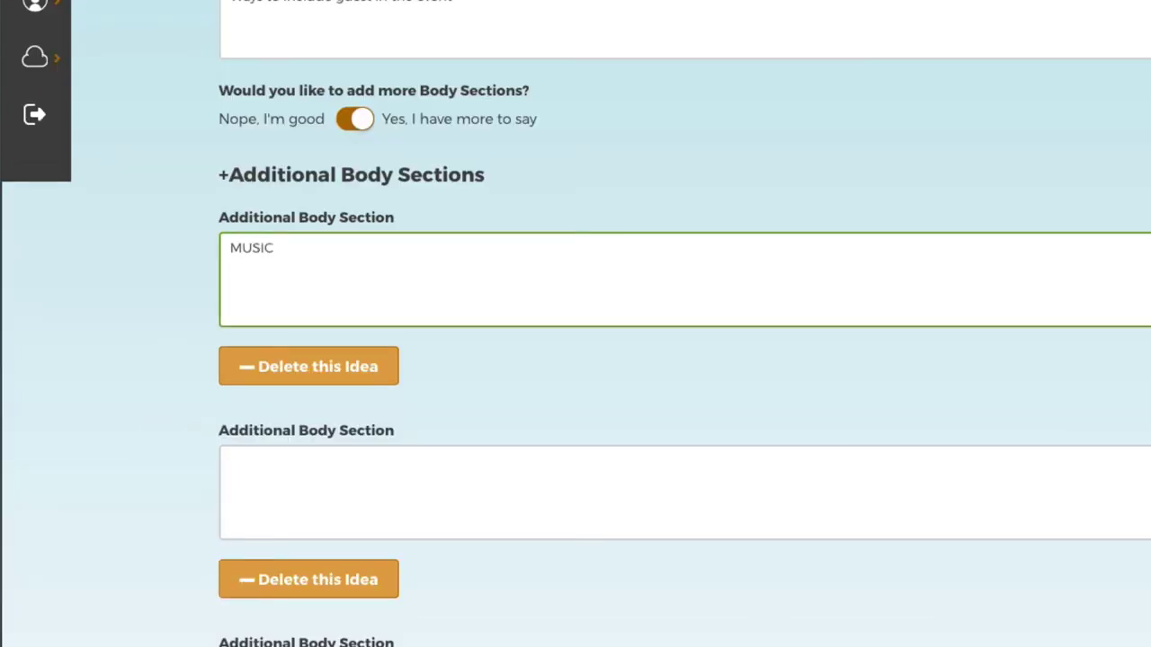
text(Beyond Bob Marley)
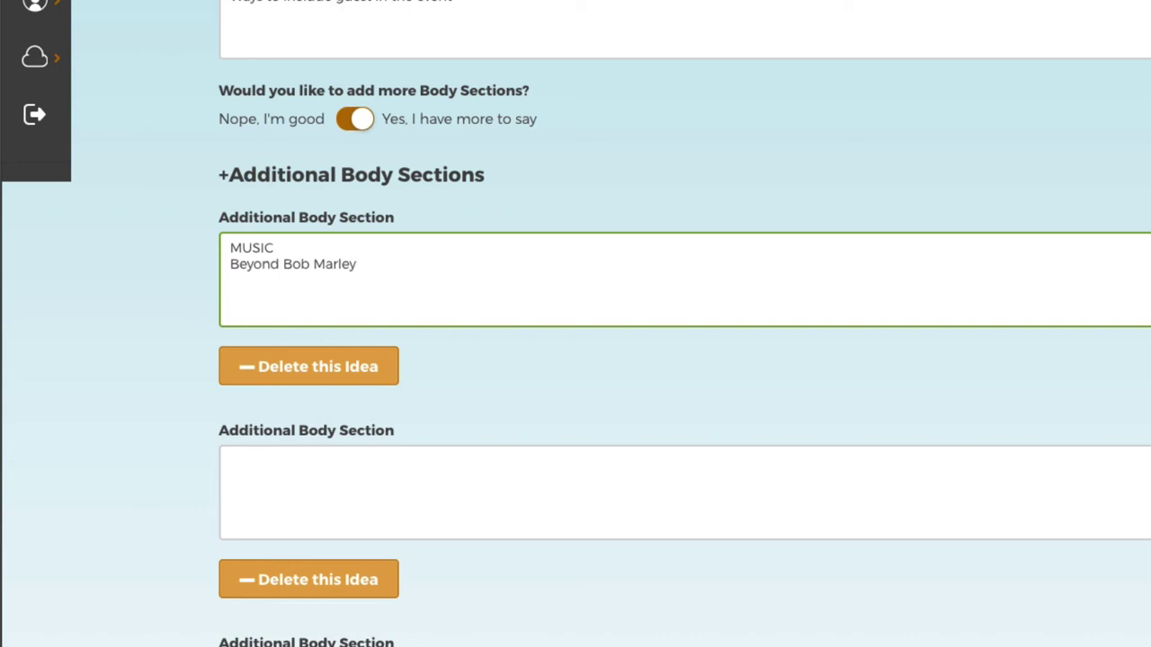
text( --The perfect tropical party music playlist)
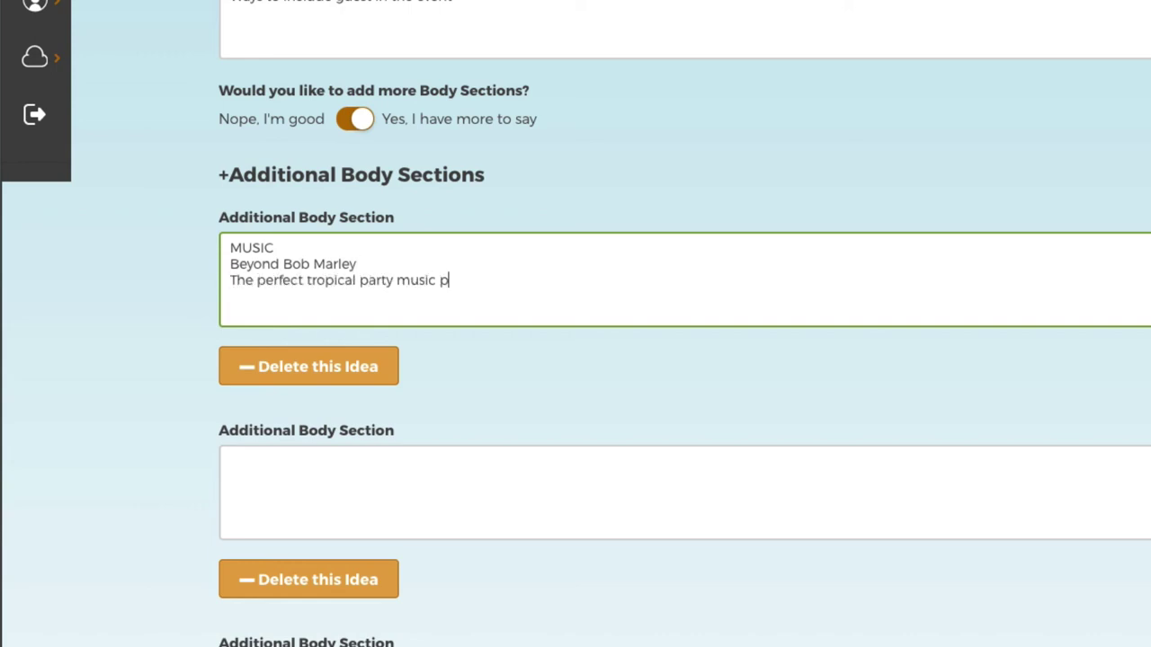
key(Tab)
Write PHOTOG: give guests waterproof disposable cameras to capture the event underwater and above.
click(328, 518)
text(PHOTOG)
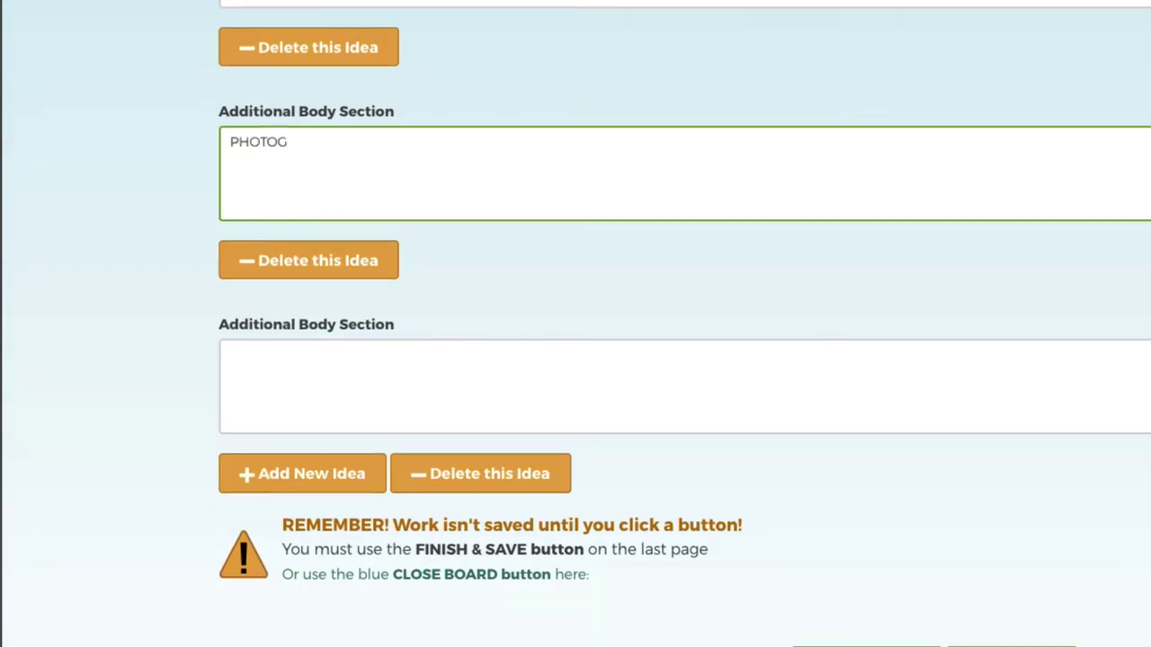
key(Return)
text(Give guests waterproof cameras)
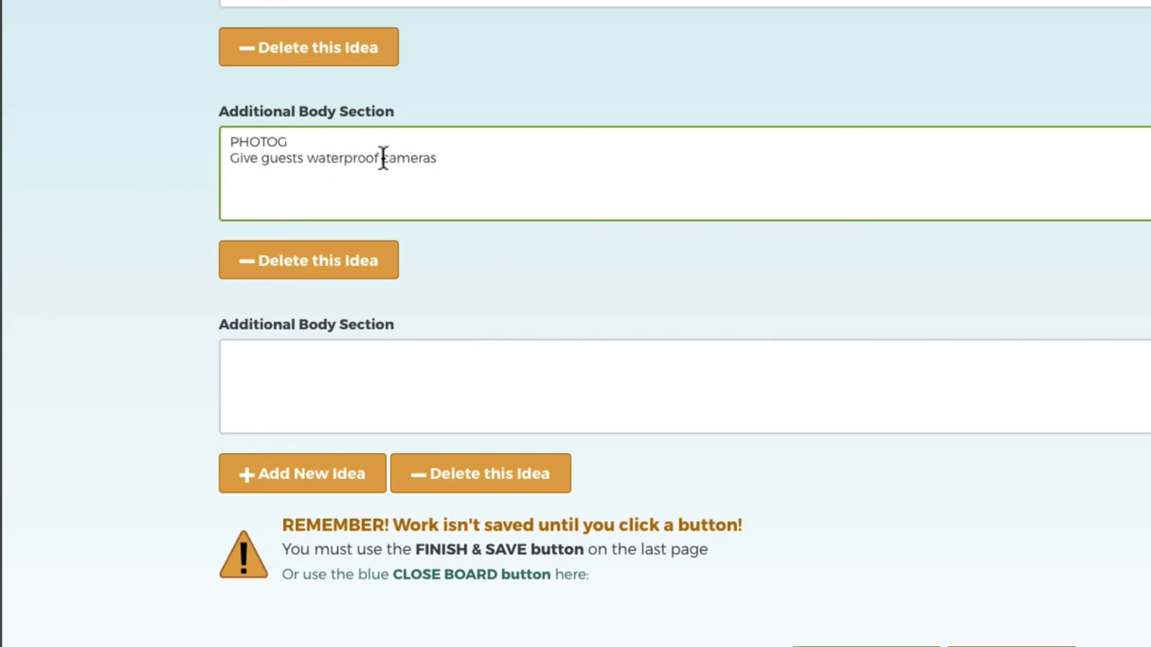
click(381, 158)
text(disposable)
click(555, 162)
text(to see the)
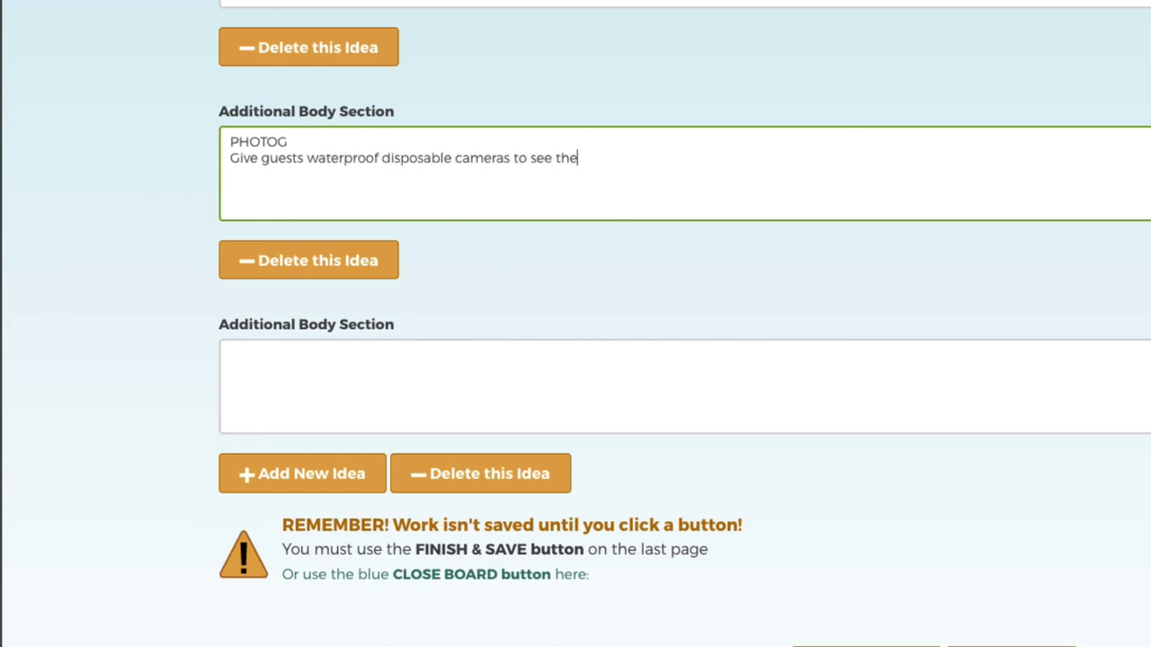
text(ir whole day and capture the event -- underwater and above)
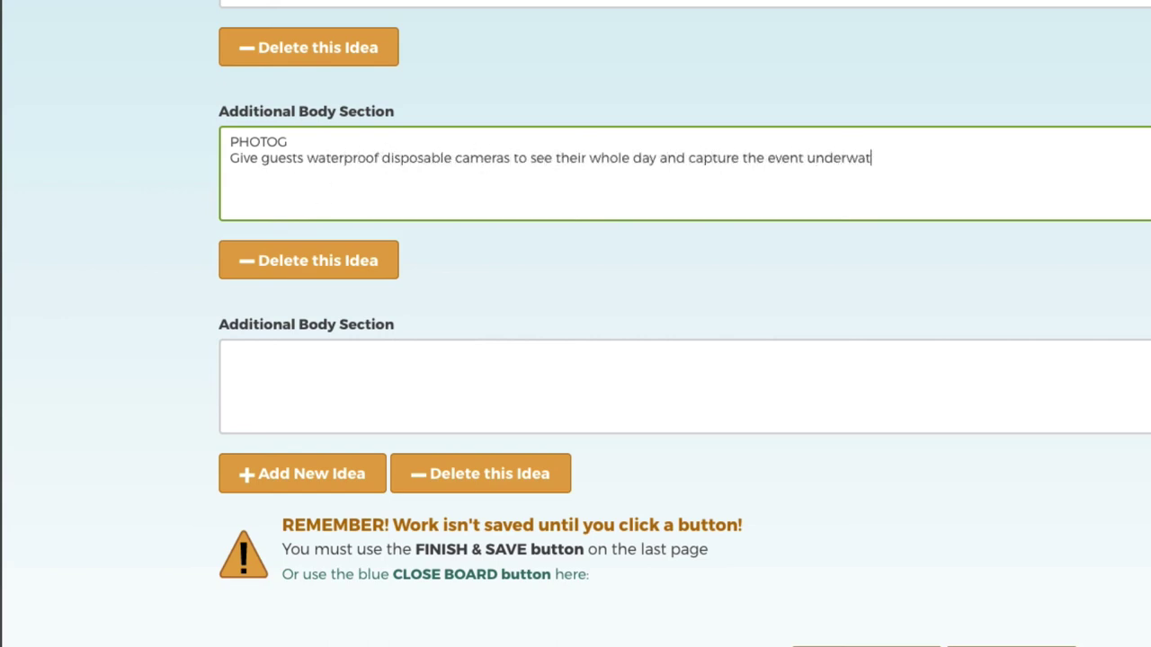
text(!)
click(803, 158)
text(--)
Write ATTIRE, asking what to wear to a waterpark wedding from ceremony to water activities.
click(576, 393)
text(ATTIRE)
key(Return)
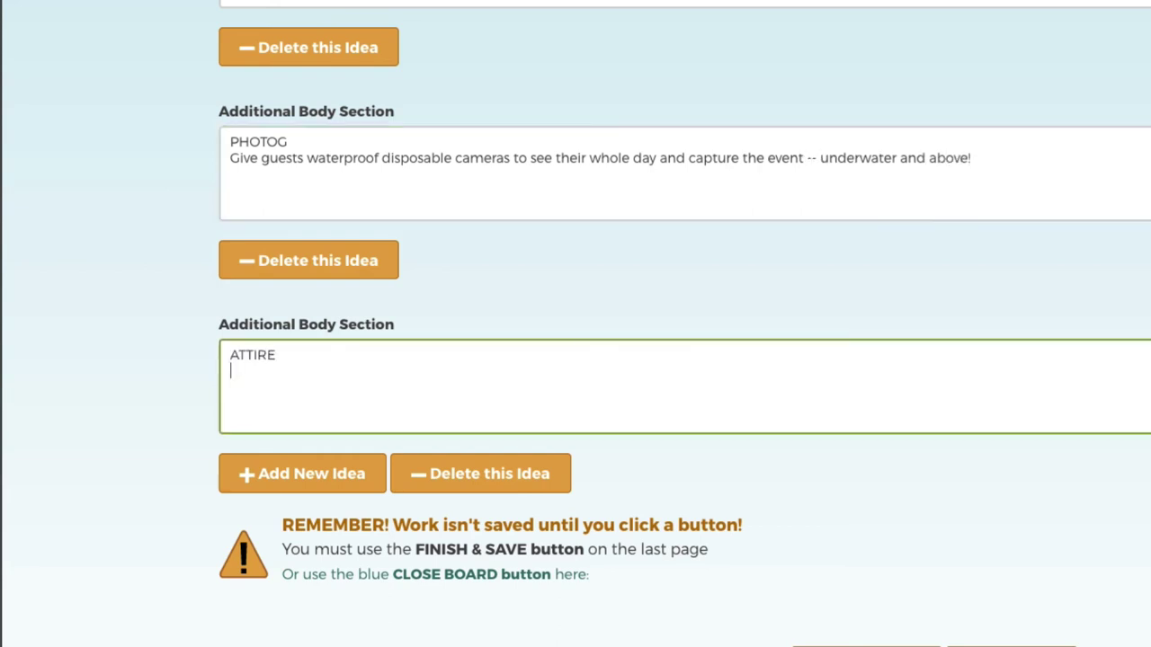
text(What does one wear to a waterpark wedding?!?!)
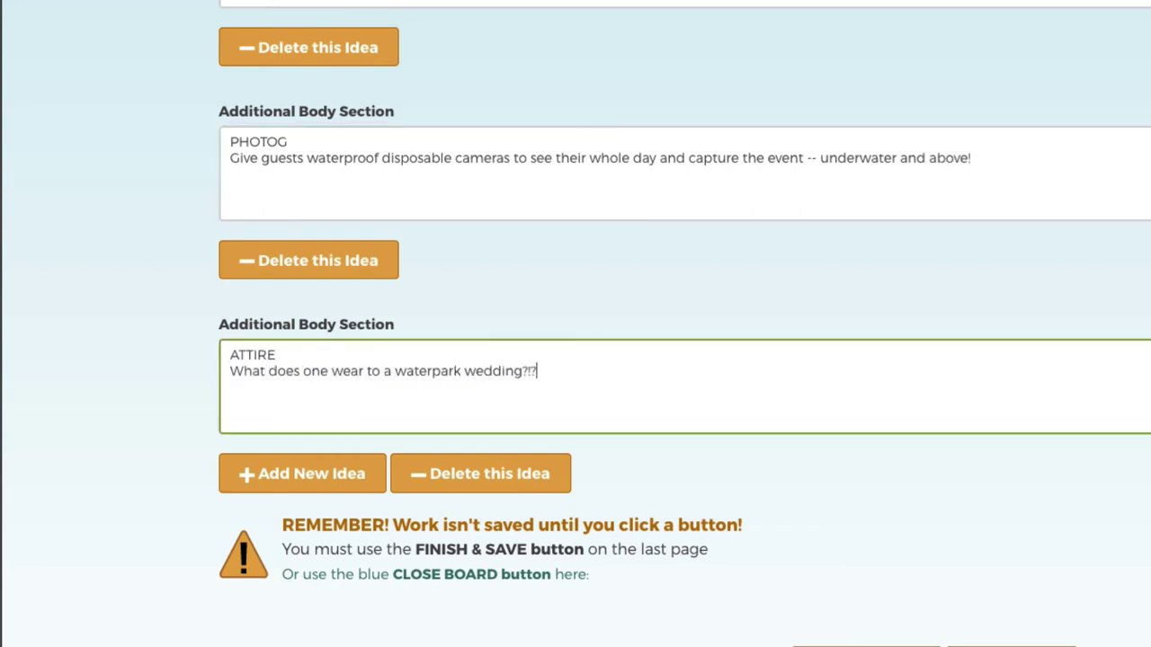
key(Return)
text(How to dress from ceremony to )
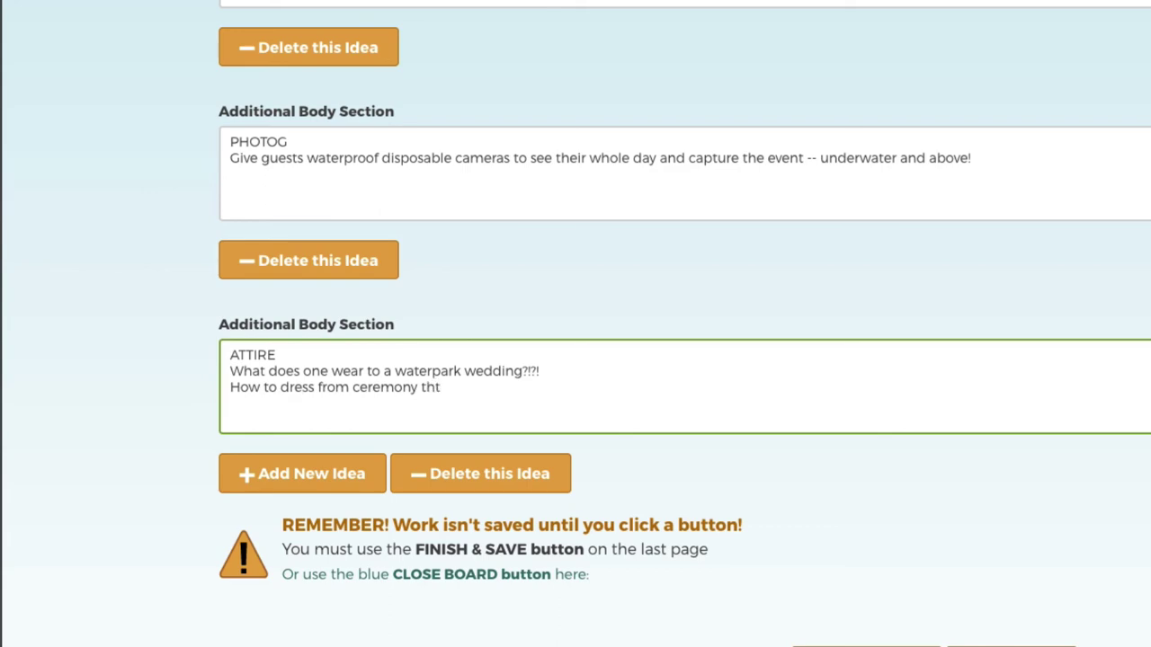
text(ough water activities)
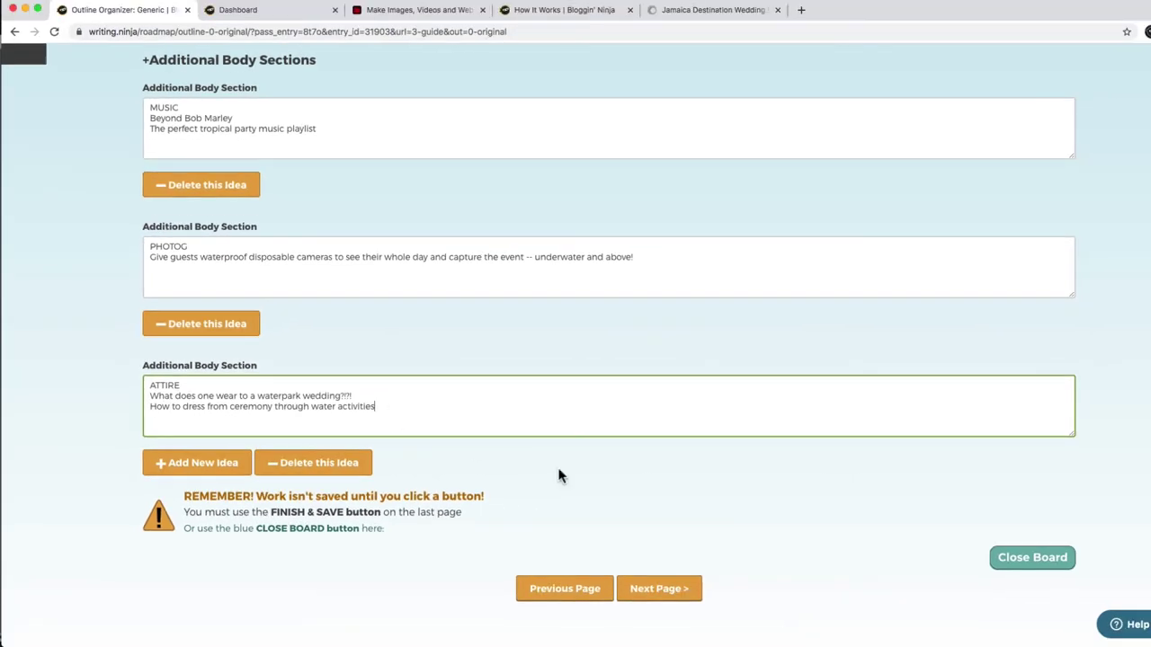
Write the wrap-up: 'Following these simple tips will help make your Waterpark Wedding easy and fun'.
click(681, 596)
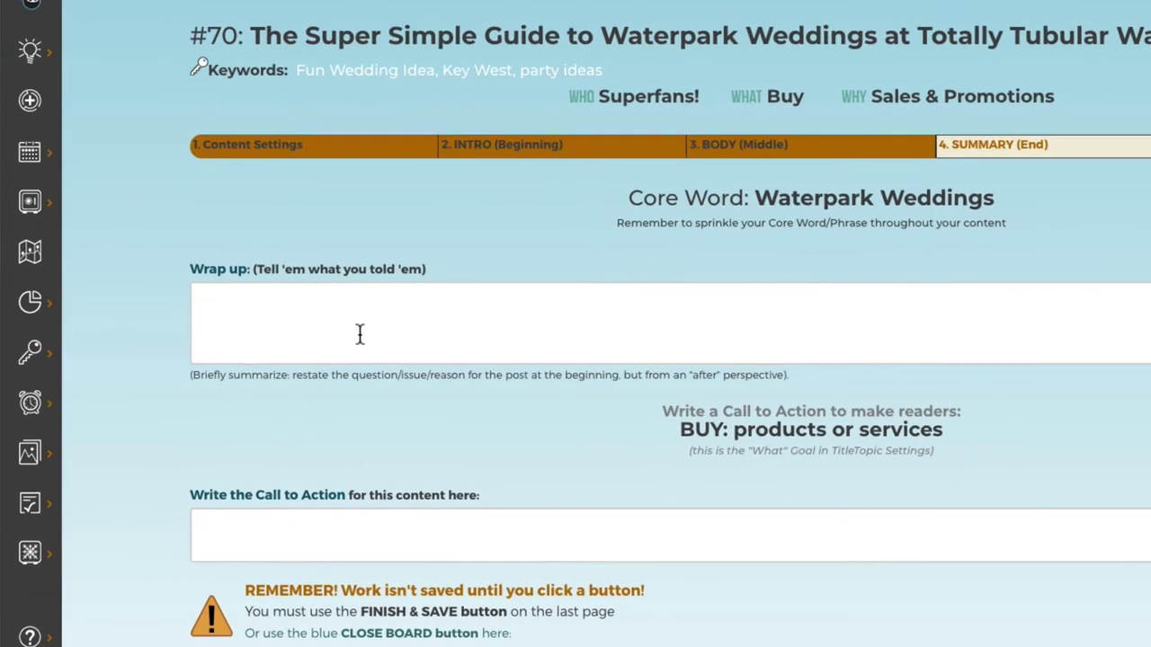
click(313, 387)
text(Following these simple tips will help make your Waterpark Wedding easy and fun)
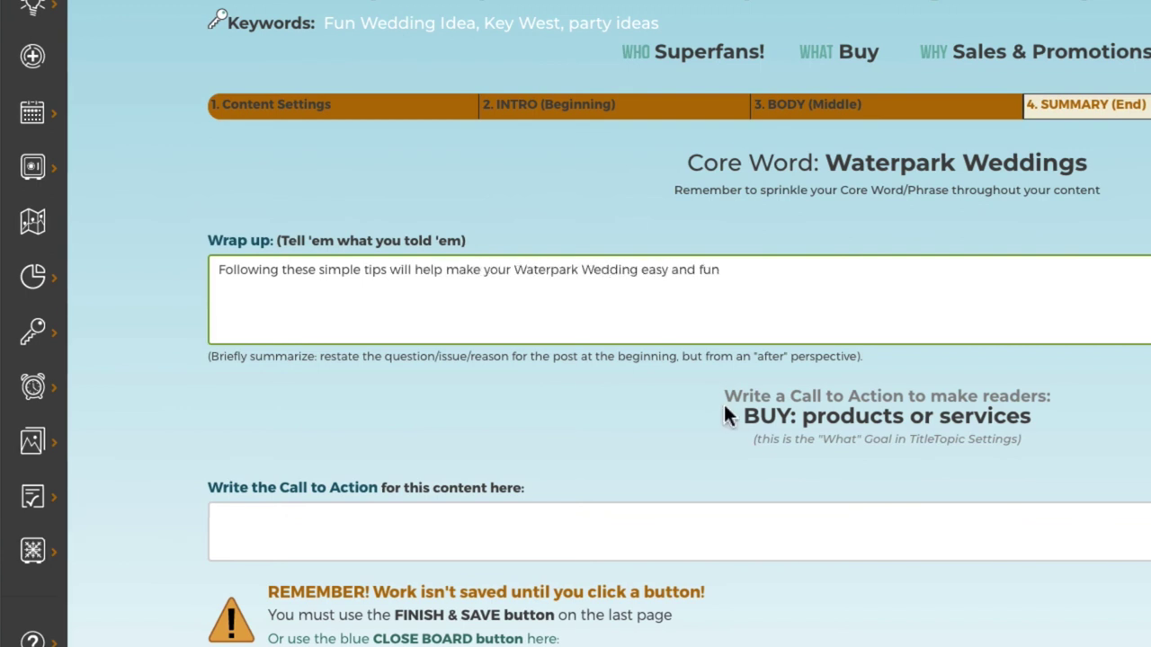
drag(725, 397, 1016, 423)
click(765, 416)
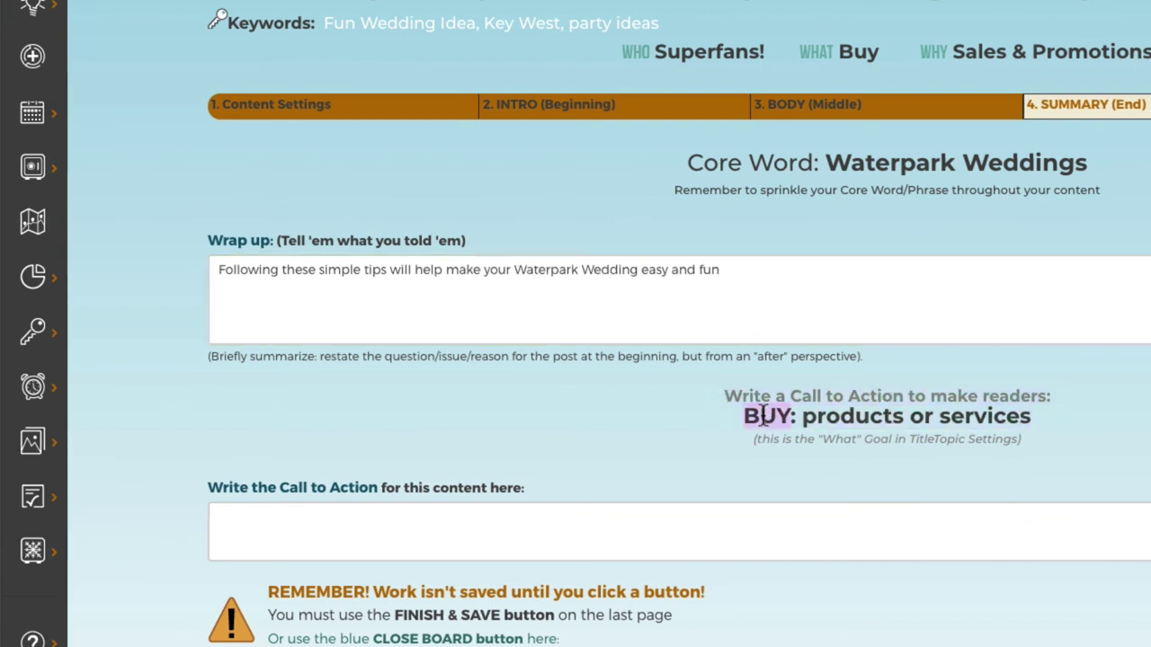
Add the call to action: save the date, check availability, and mention this post for a free gift.
click(364, 531)
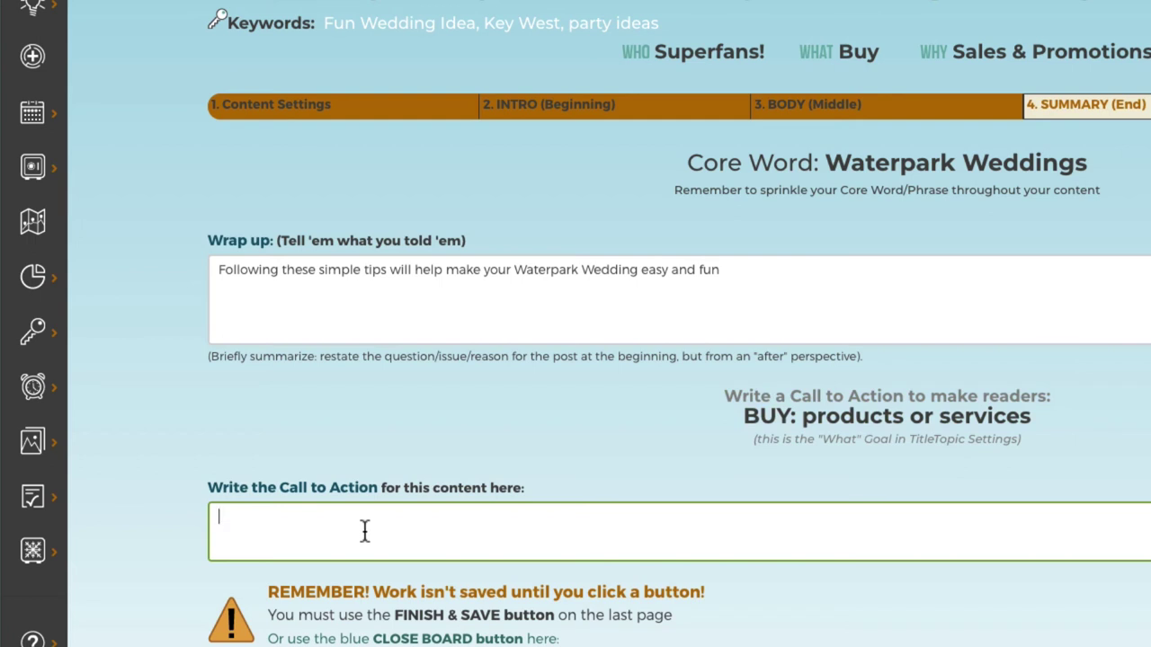
text(Ready to dive )
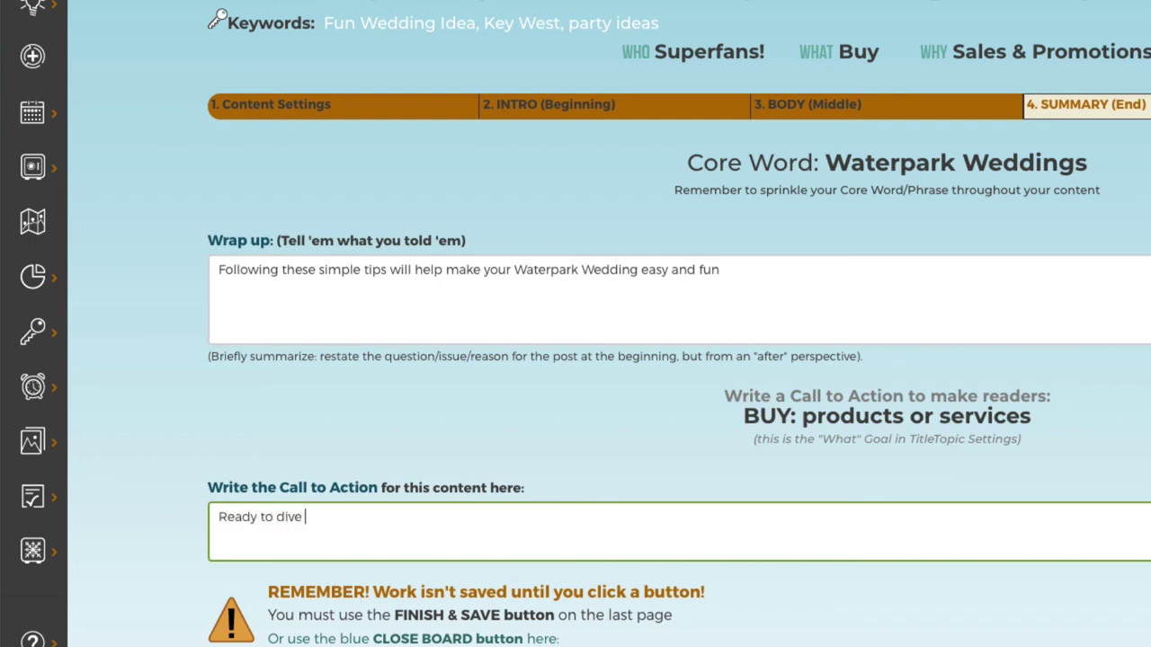
text(in?! Save the date! Call)
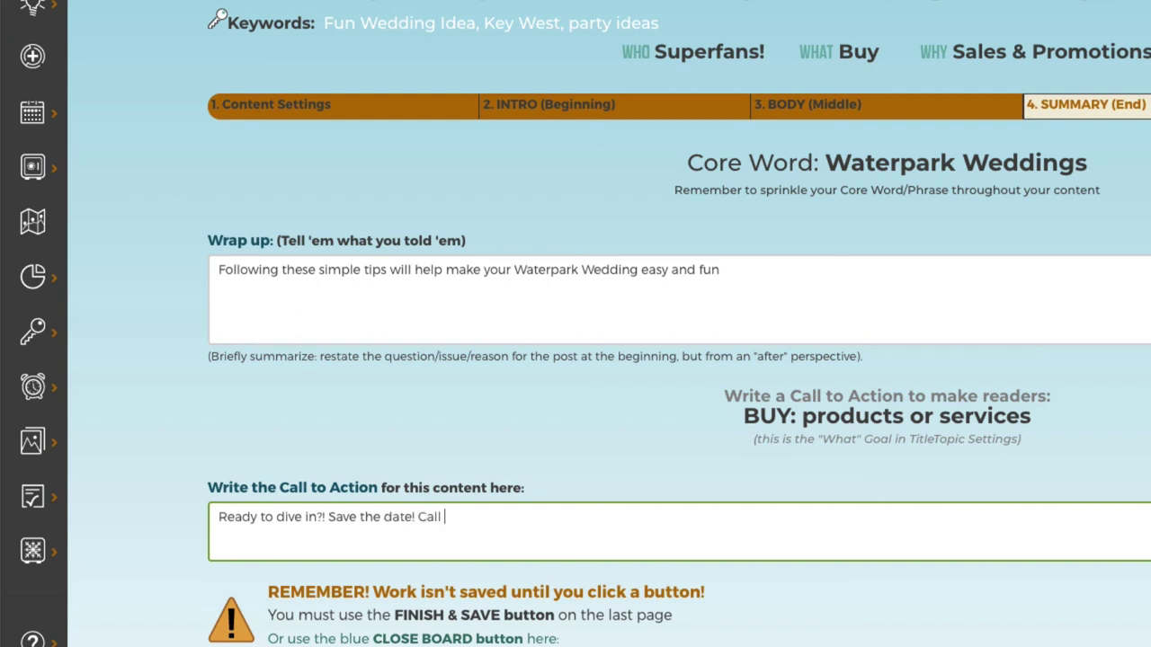
text( to check availability.)
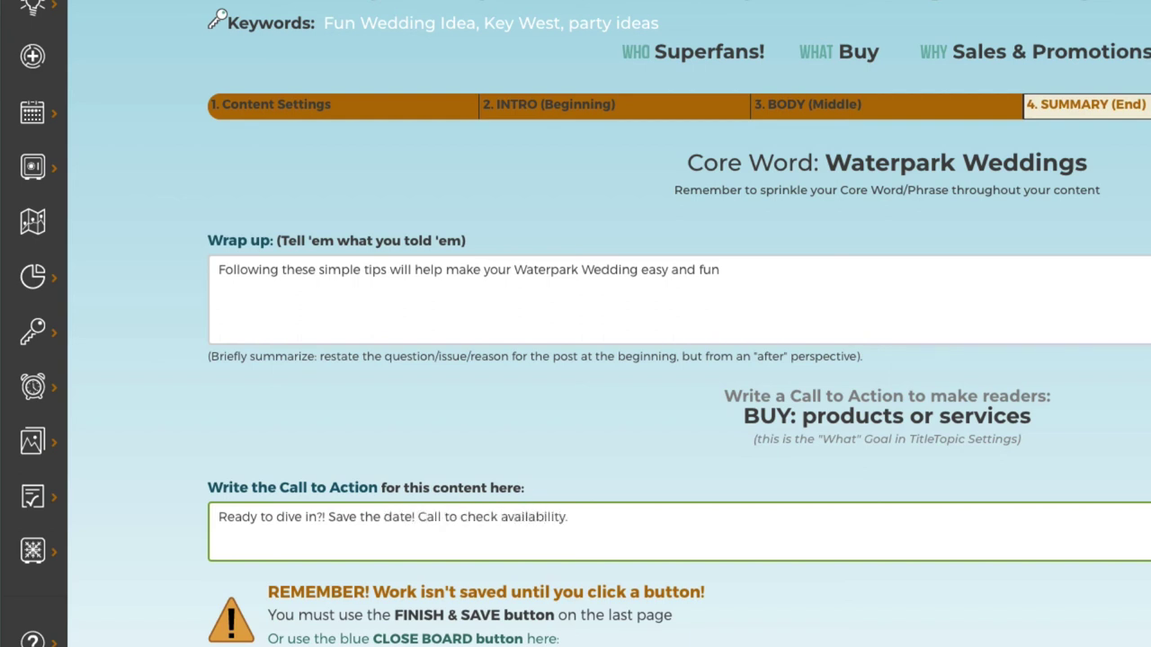
key(BackSpace)
text(and me)
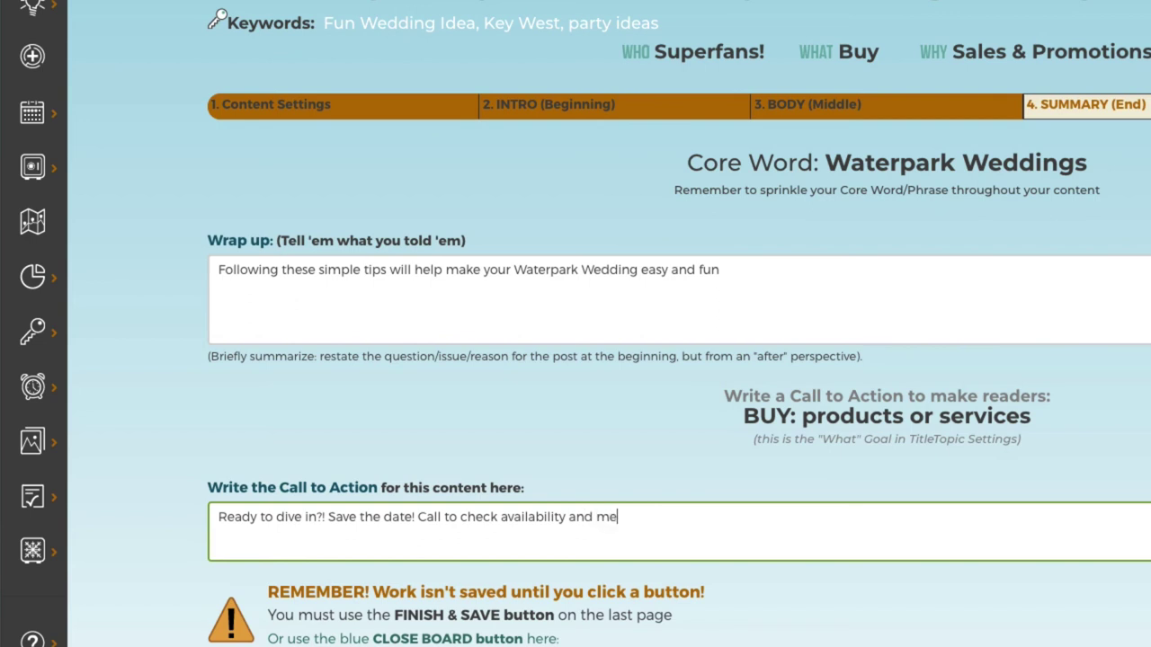
text(ntion this post to get a free gi)
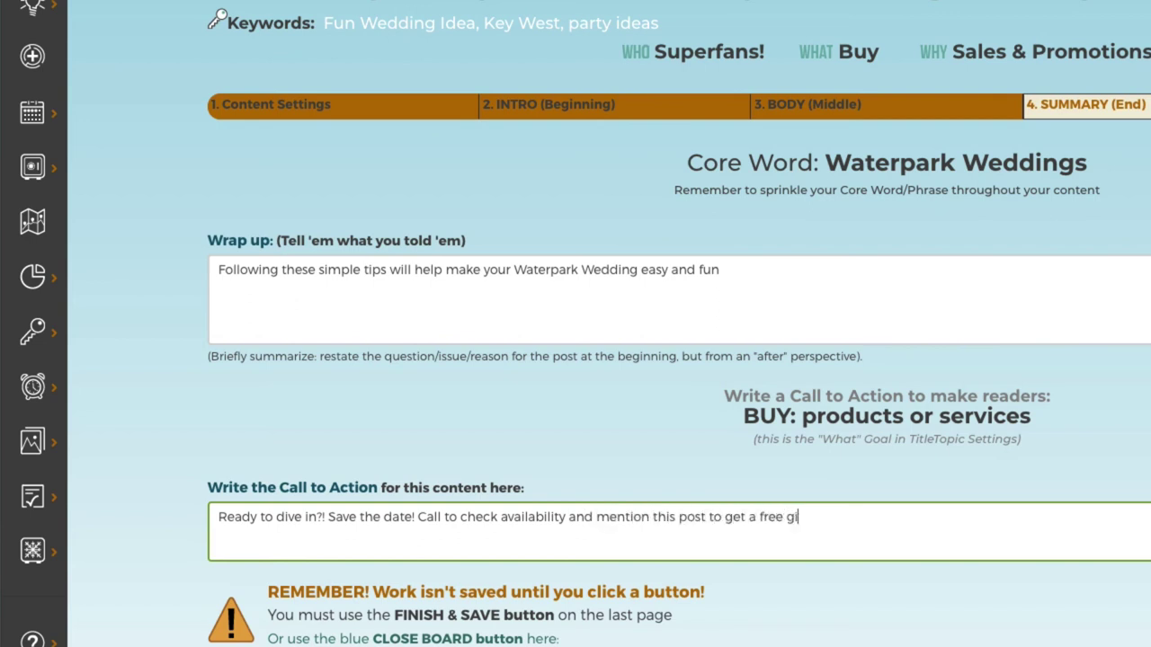
text(ft.)
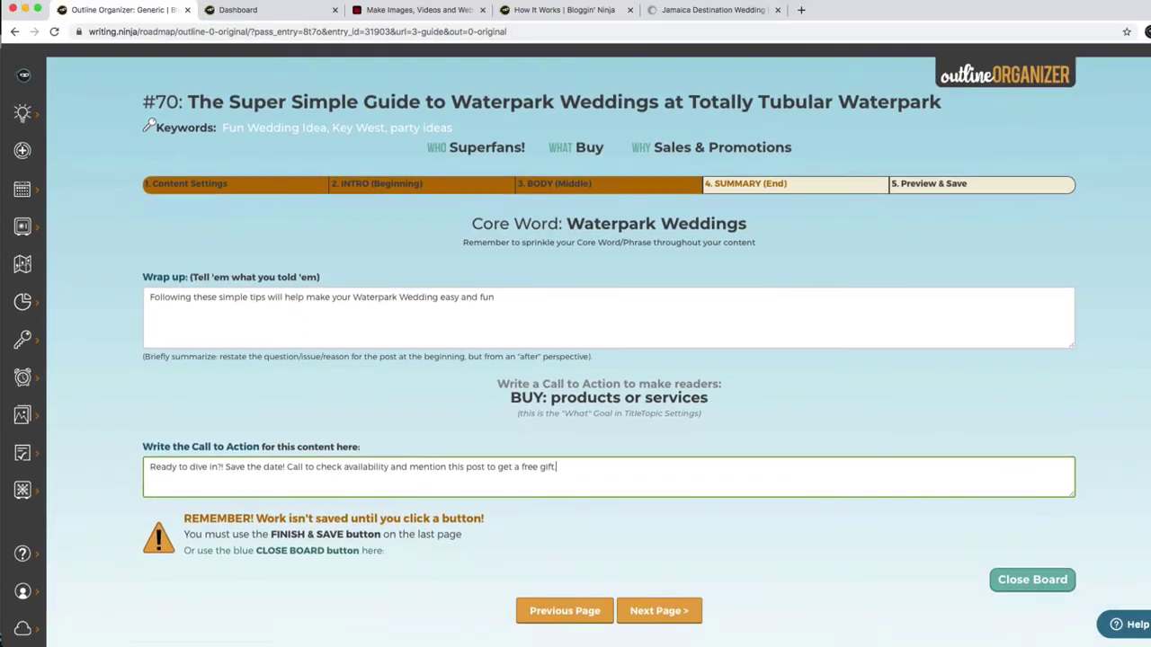
scroll(576, 342, down, 1)
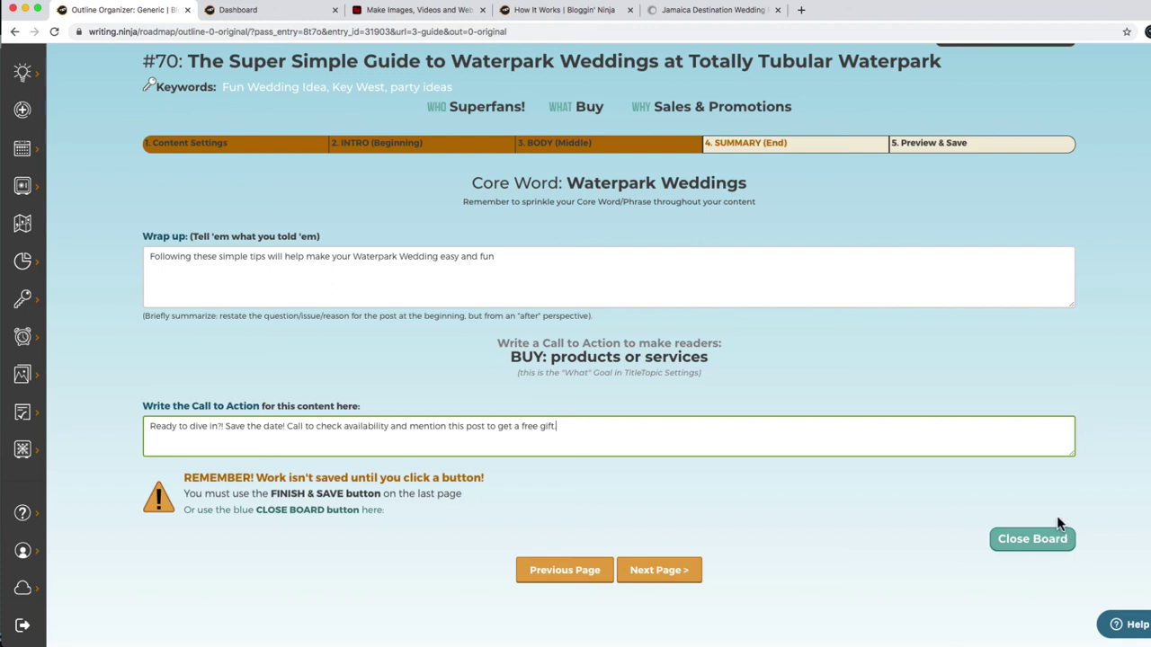
click(657, 566)
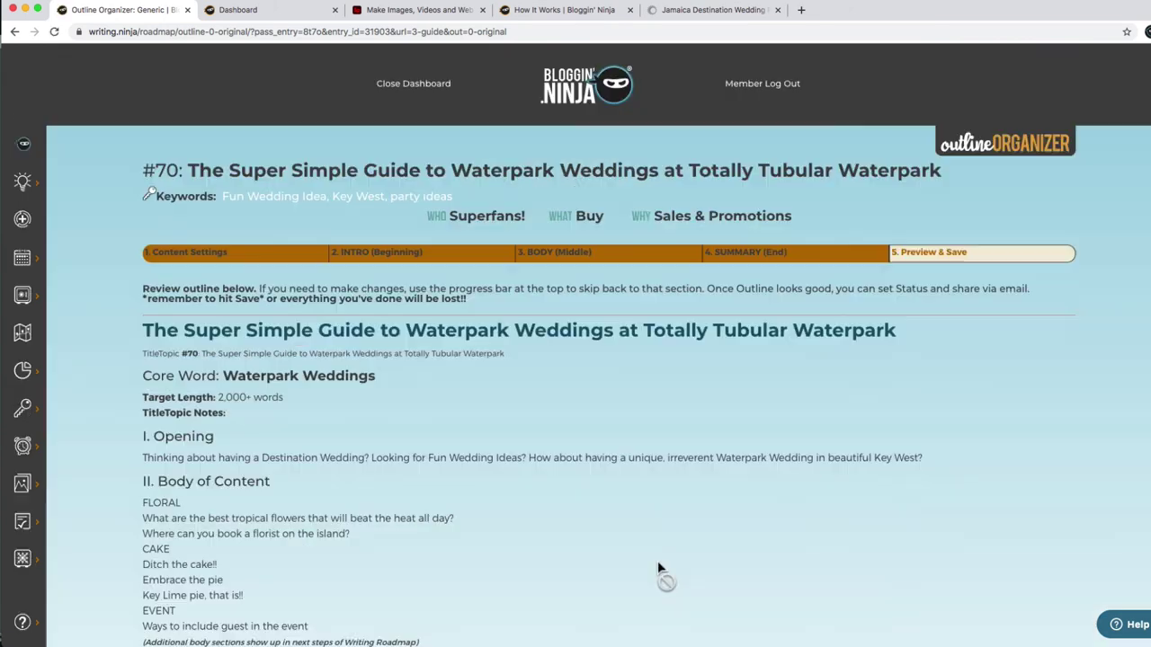
Set Outline Status to Done with Share on Yes, and Finish & Save the outline.
scroll(1057, 282, down, 3)
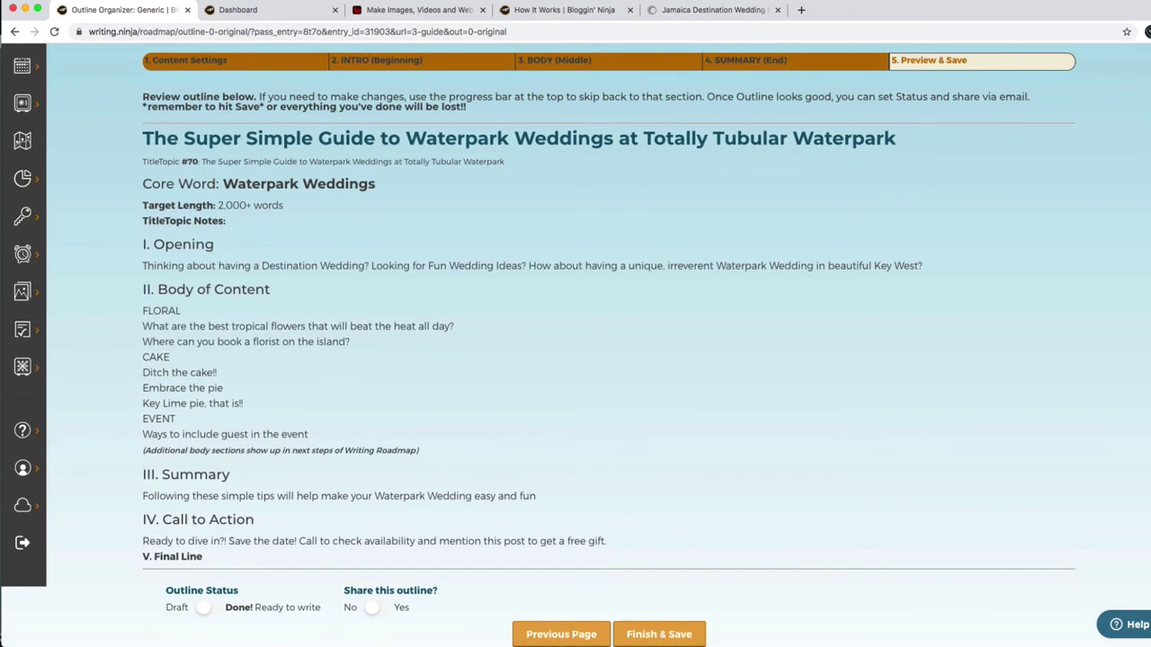
scroll(575, 342, down, 1)
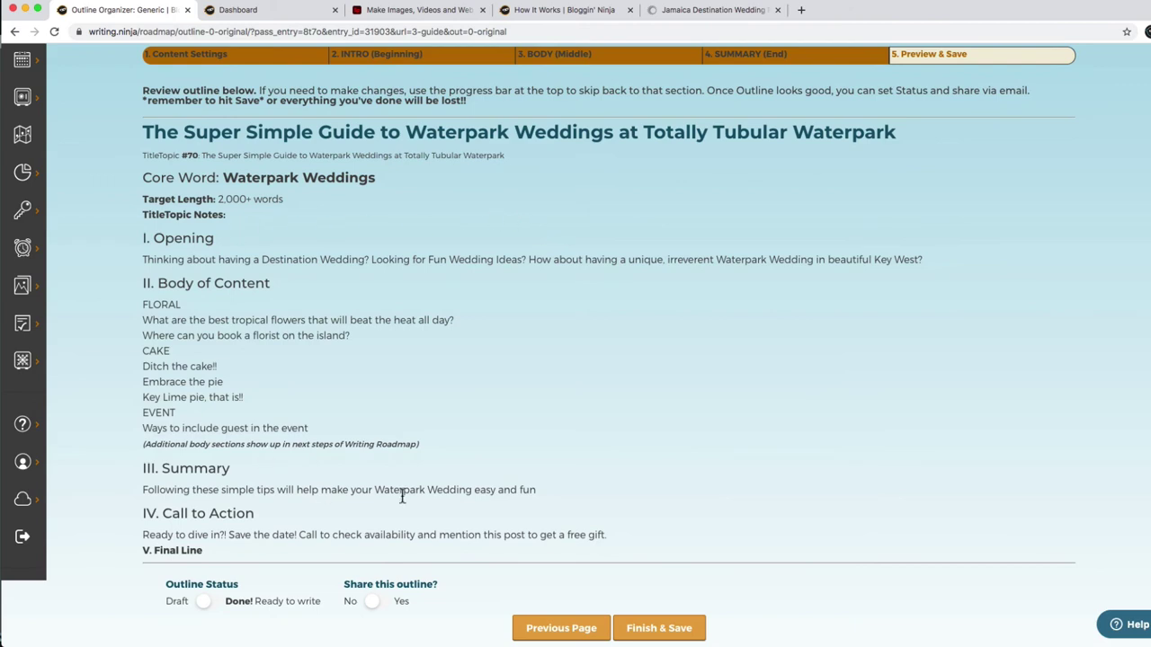
scroll(840, 436, down, 1)
scroll(576, 341, down, 1)
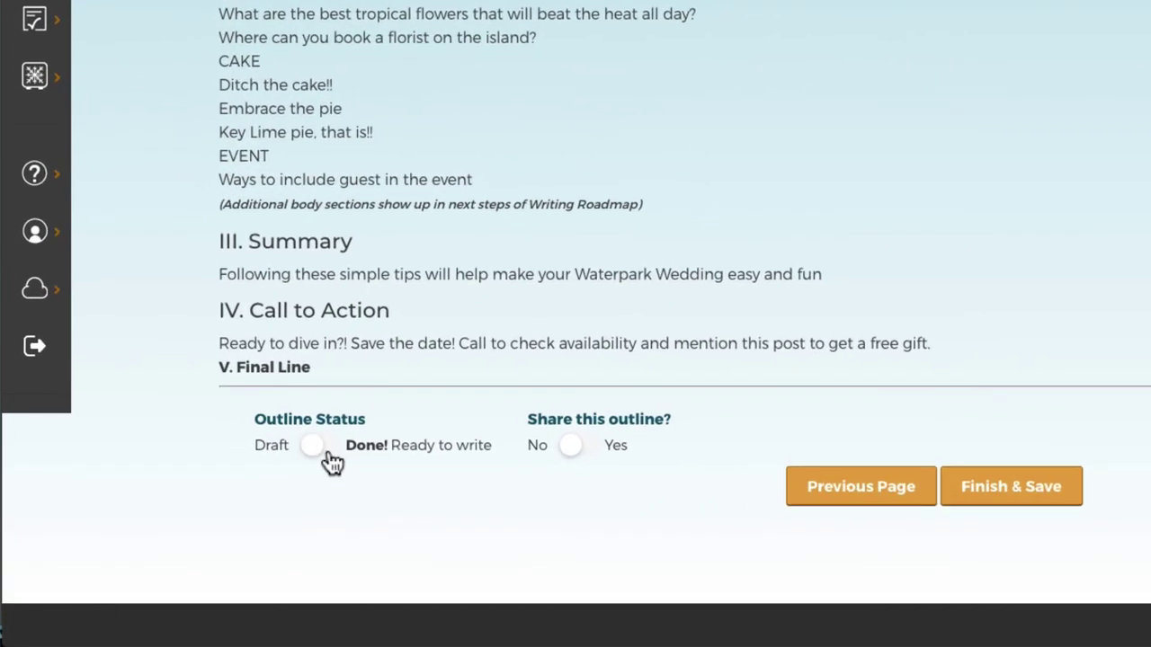
click(320, 447)
click(572, 446)
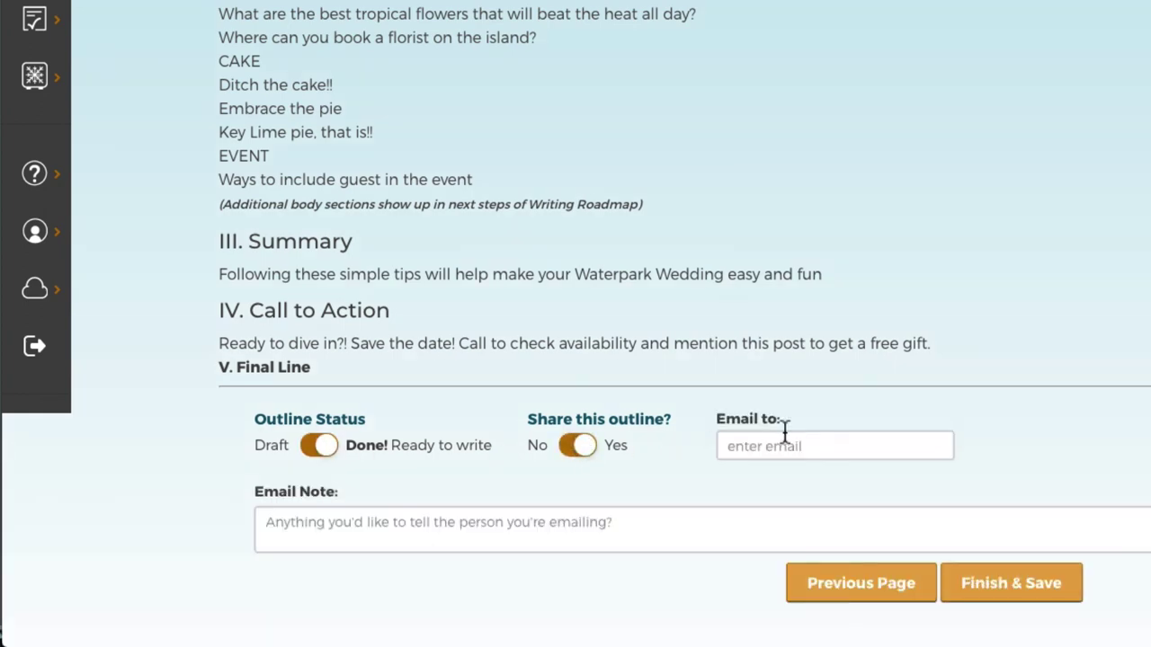
click(1034, 585)
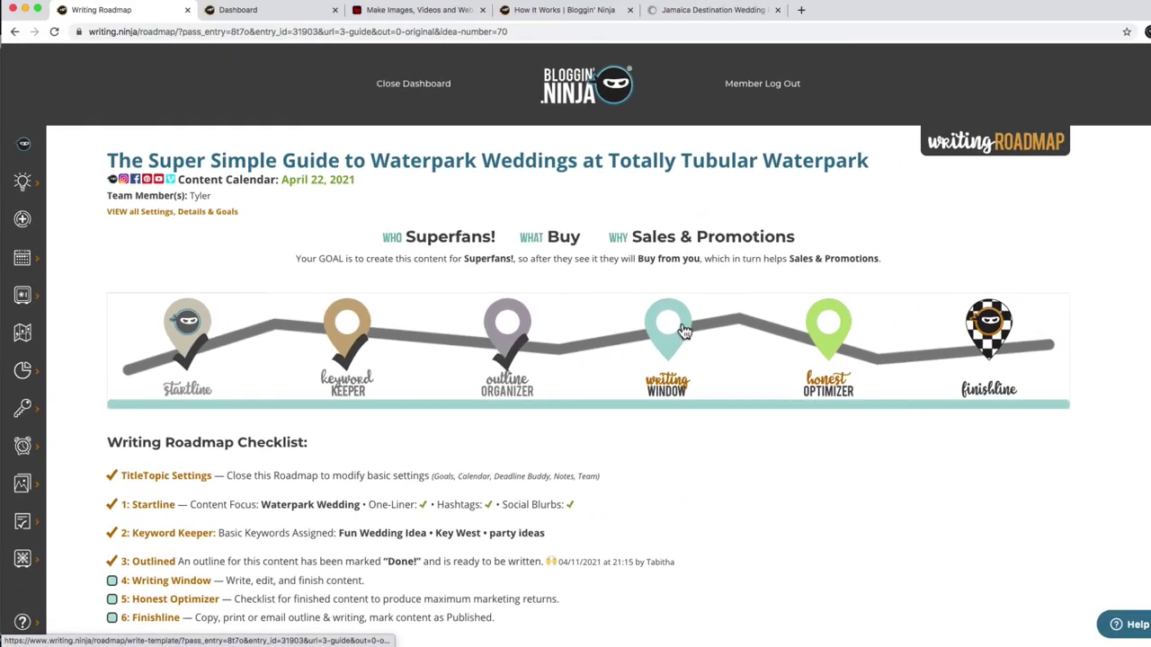
In the Writing Window, select all the text, set Share to No and submit it as a Draft.
click(683, 331)
scroll(681, 330, down, 1)
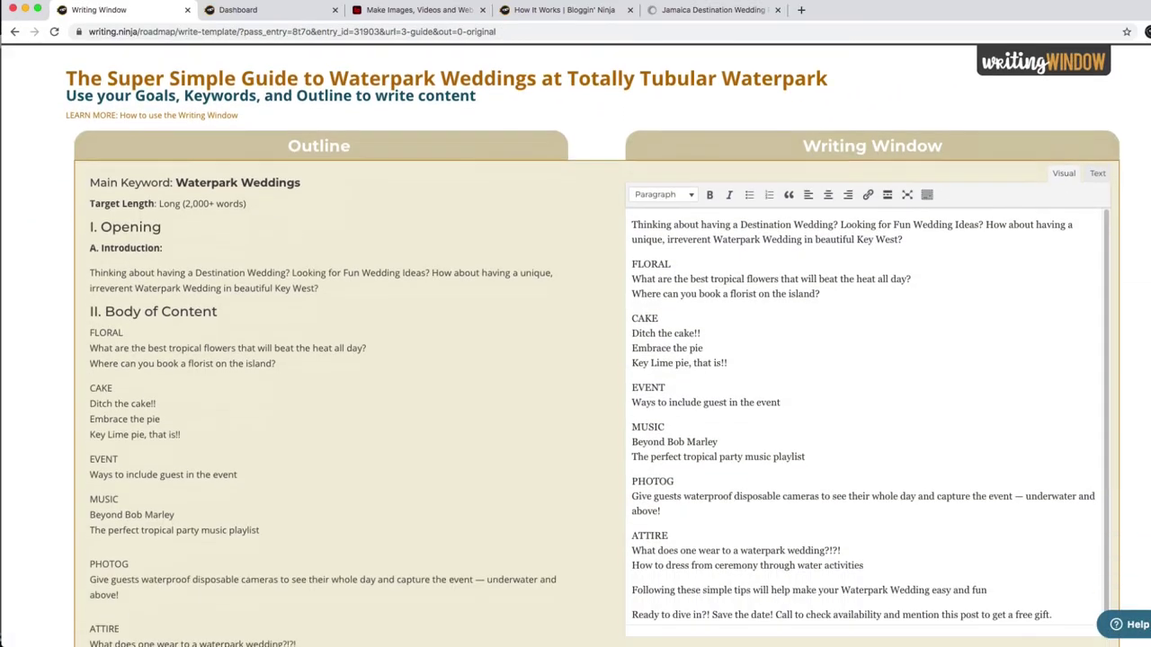
scroll(133, 174, down, 2)
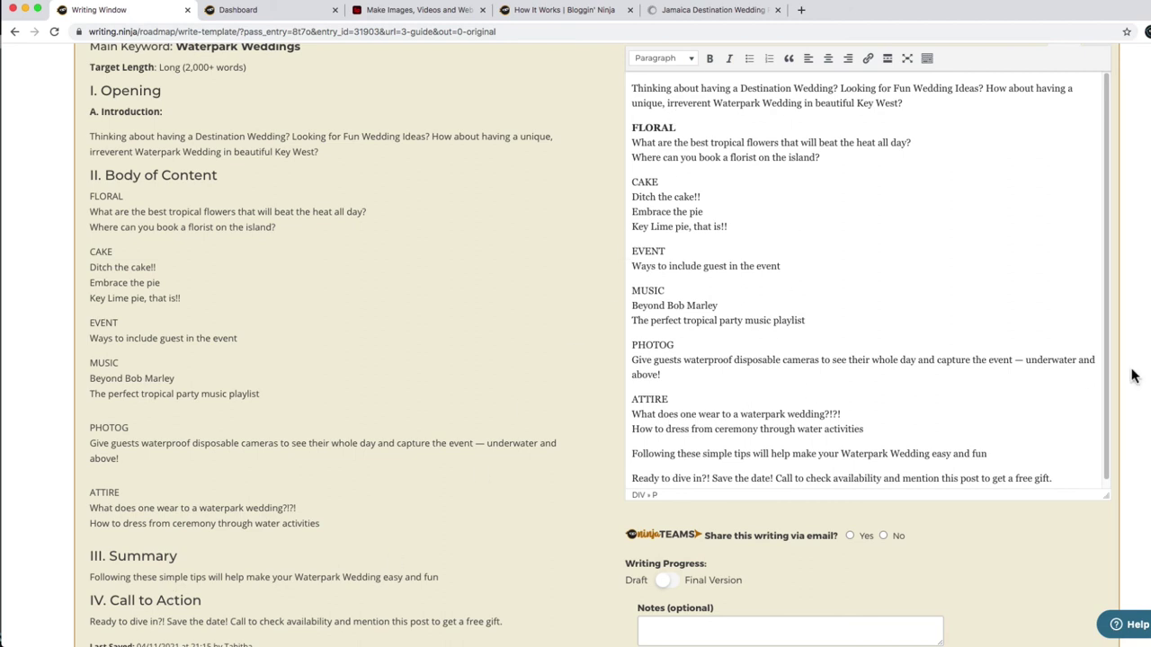
scroll(1135, 377, up, 2)
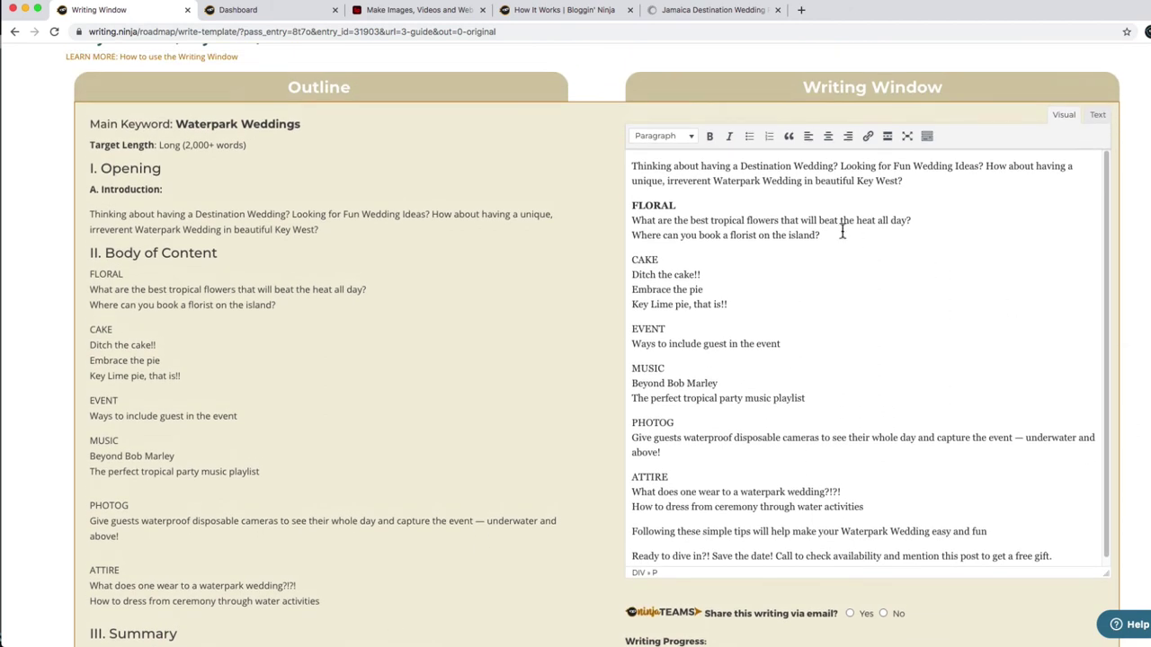
key(super+a)
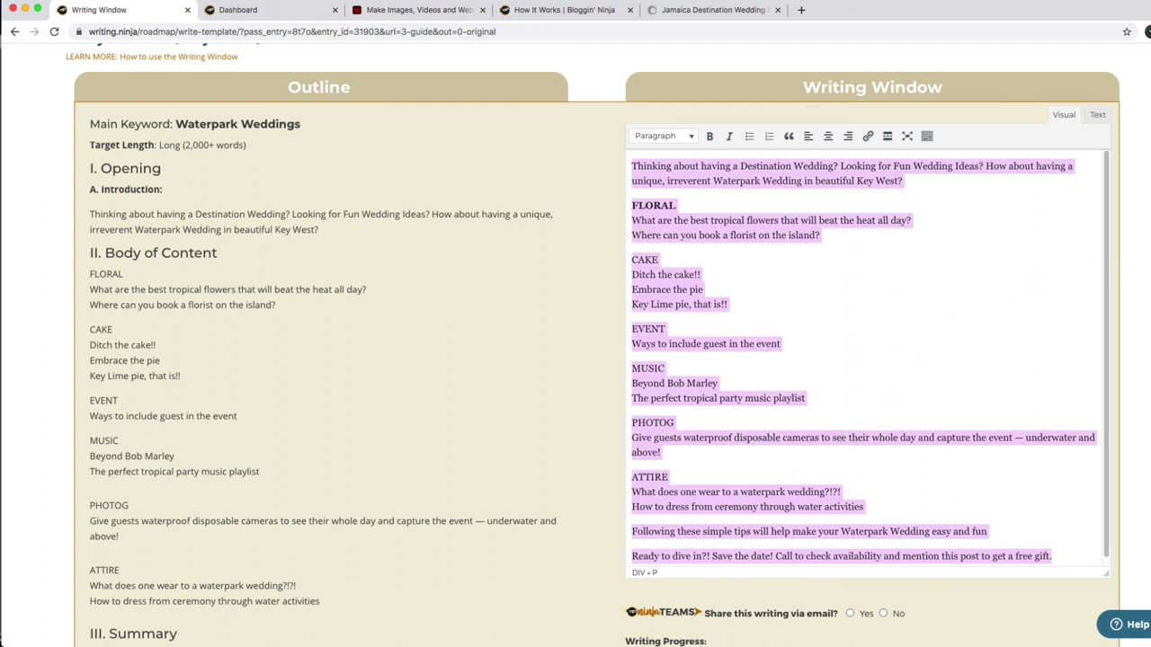
scroll(594, 359, down, 5)
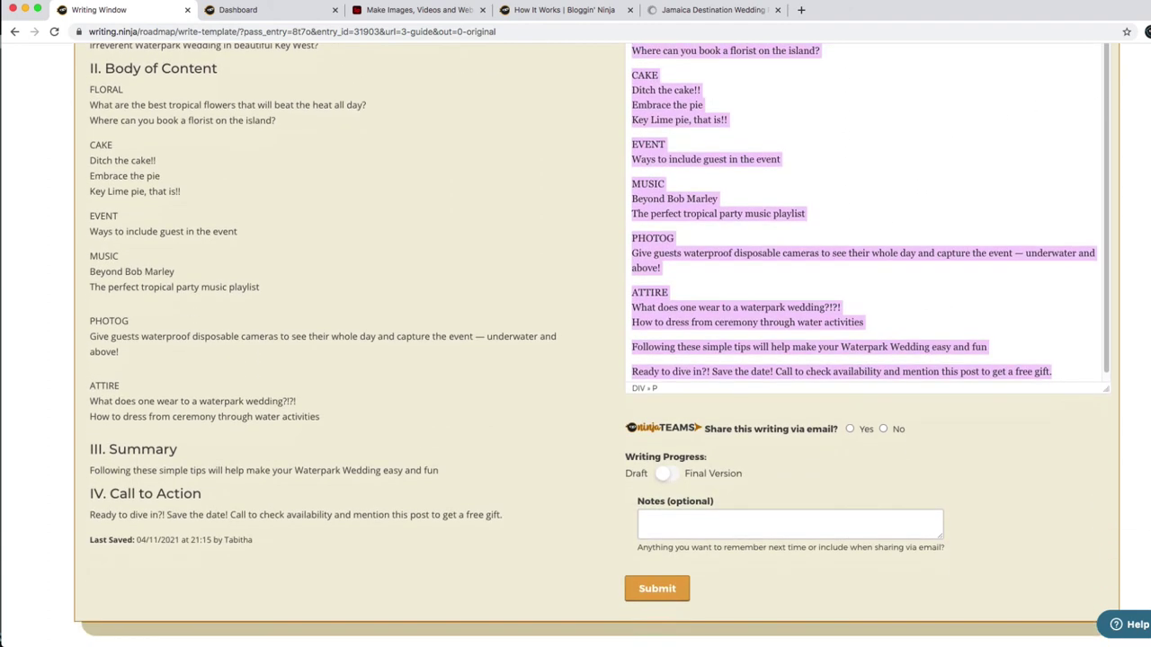
click(850, 429)
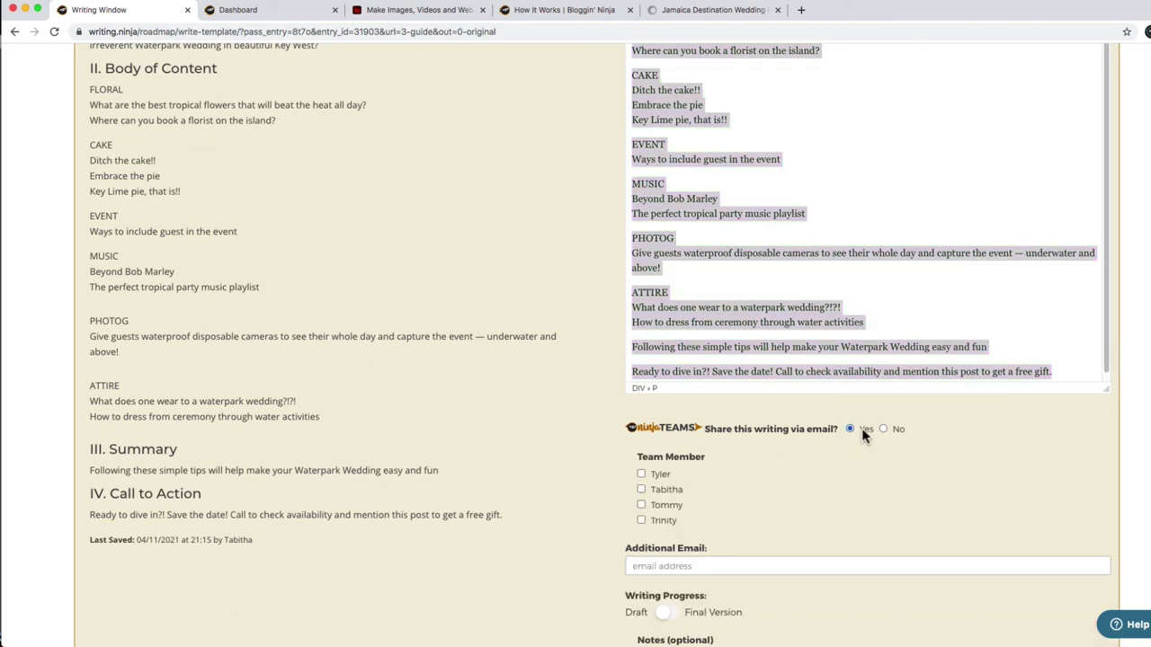
click(883, 429)
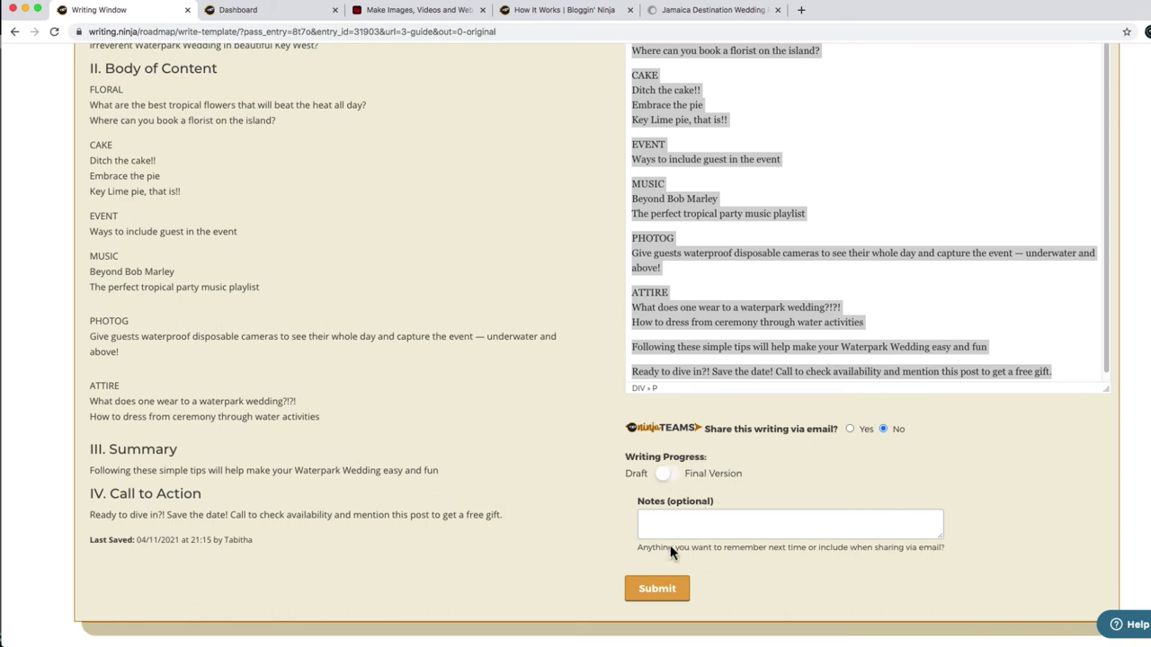
click(672, 590)
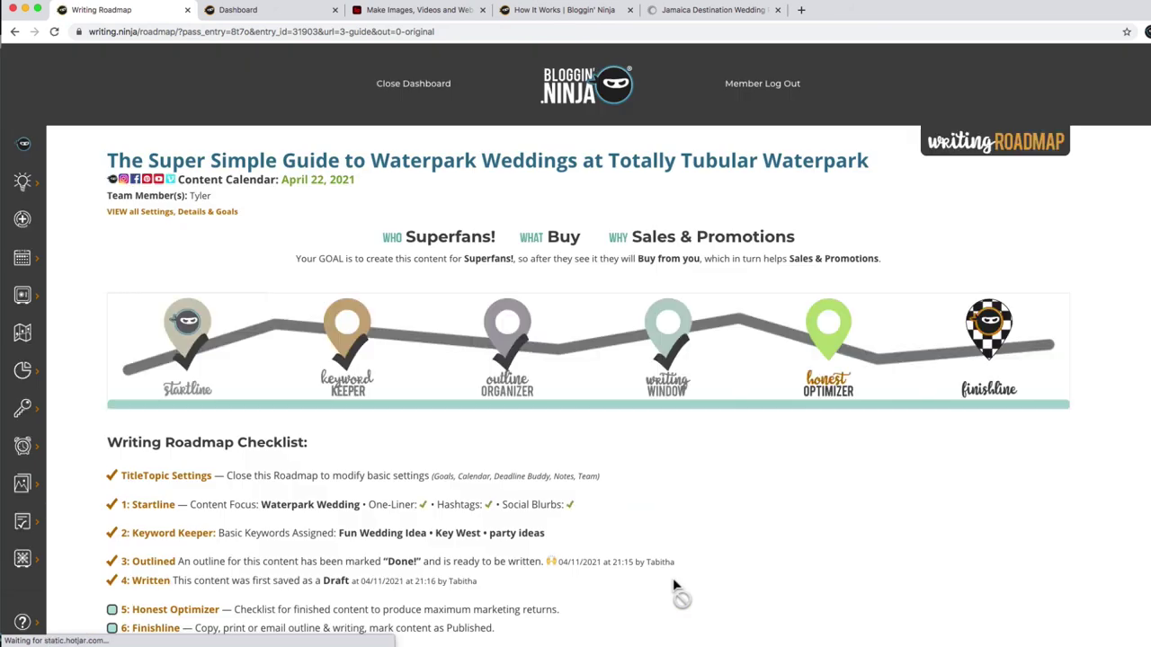
In the Honest Optimizer, keep the Basic checklist, tick 'Included in Title' and save the checklist.
click(828, 342)
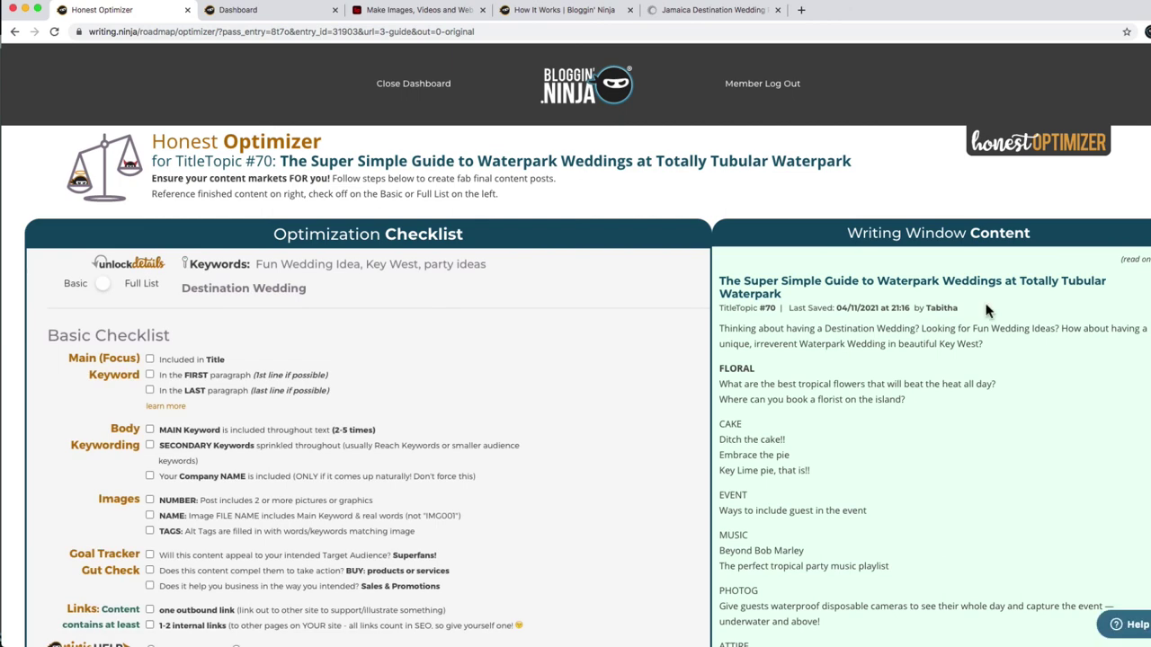
scroll(575, 359, down, 3)
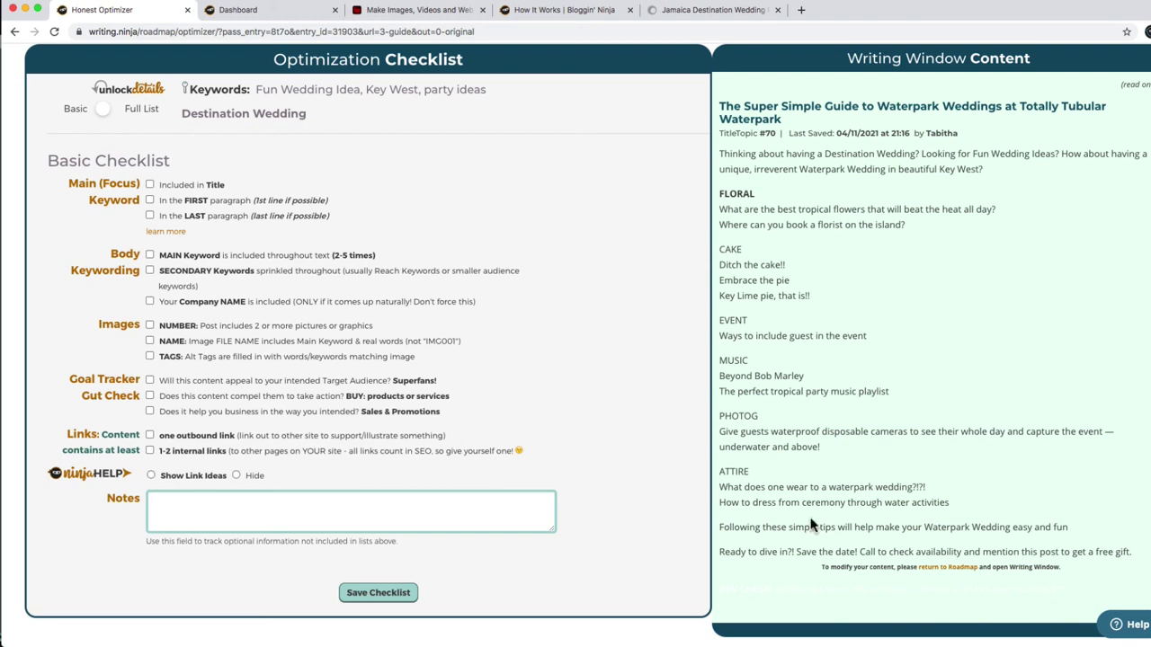
click(108, 109)
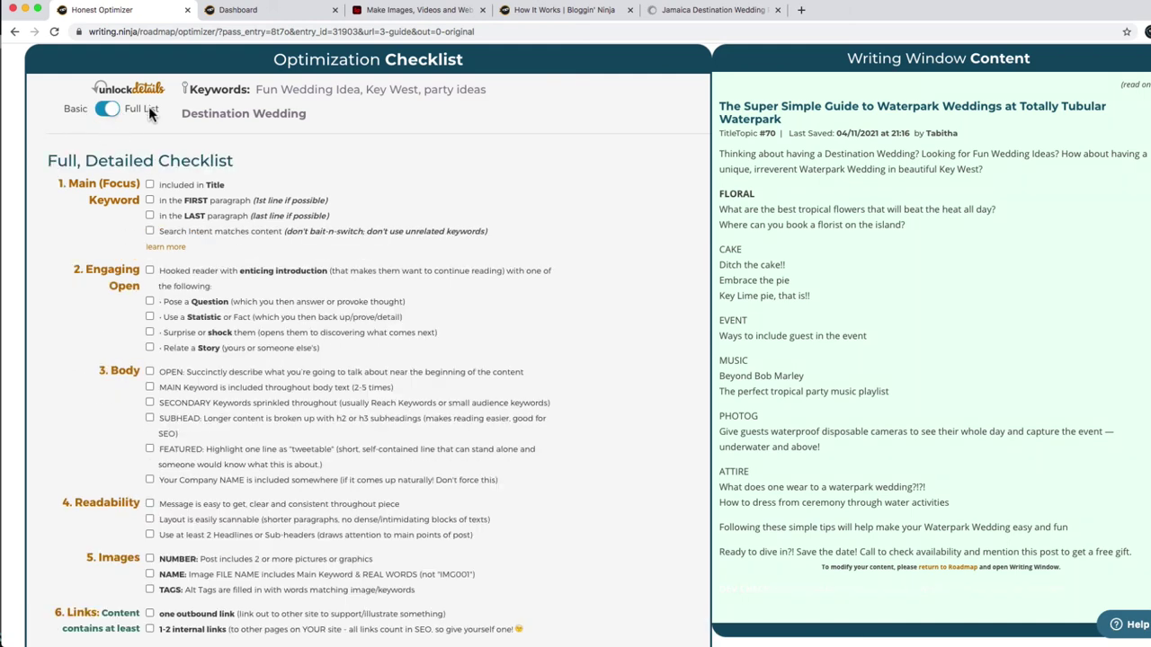
scroll(213, 178, down, 5)
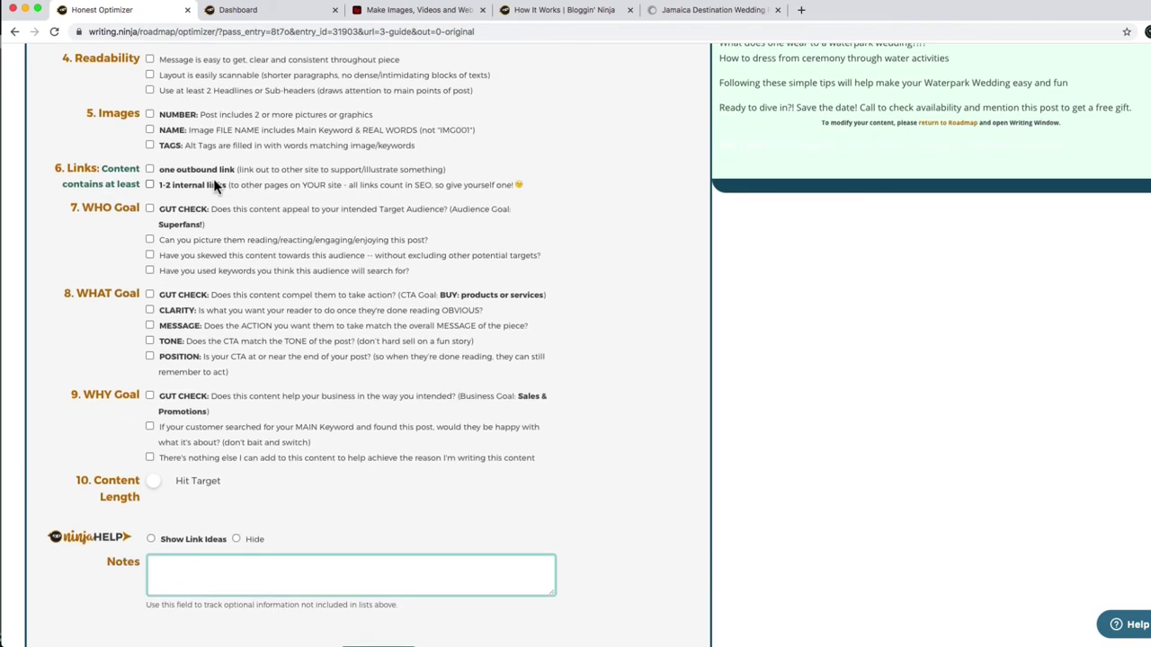
scroll(213, 178, up, 5)
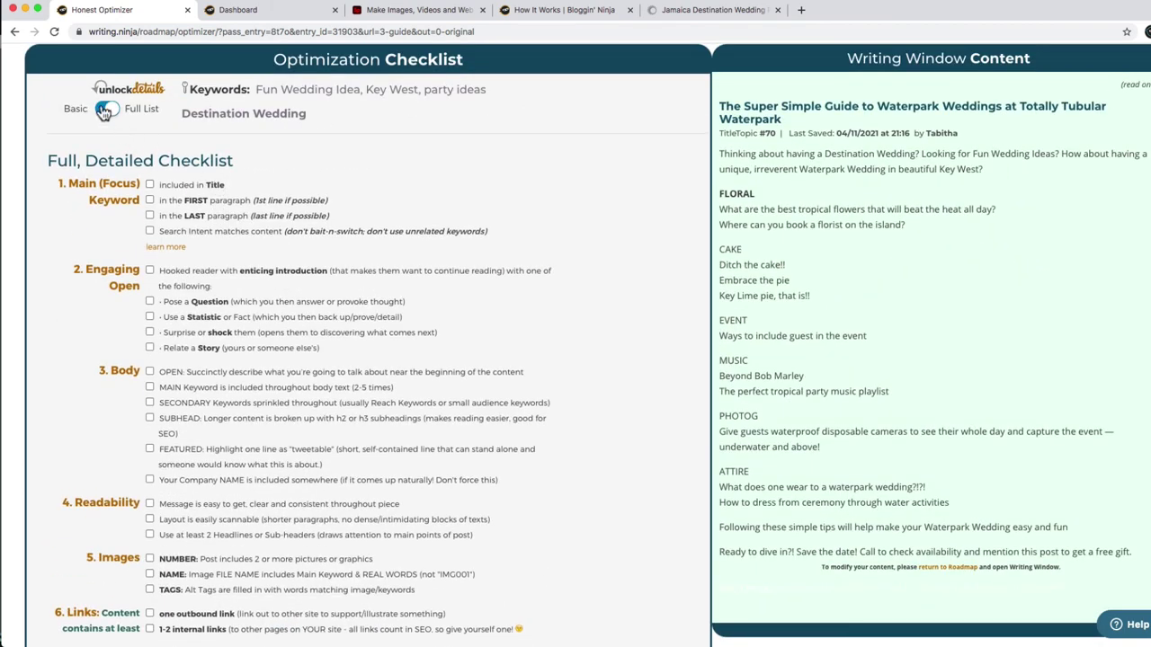
click(105, 109)
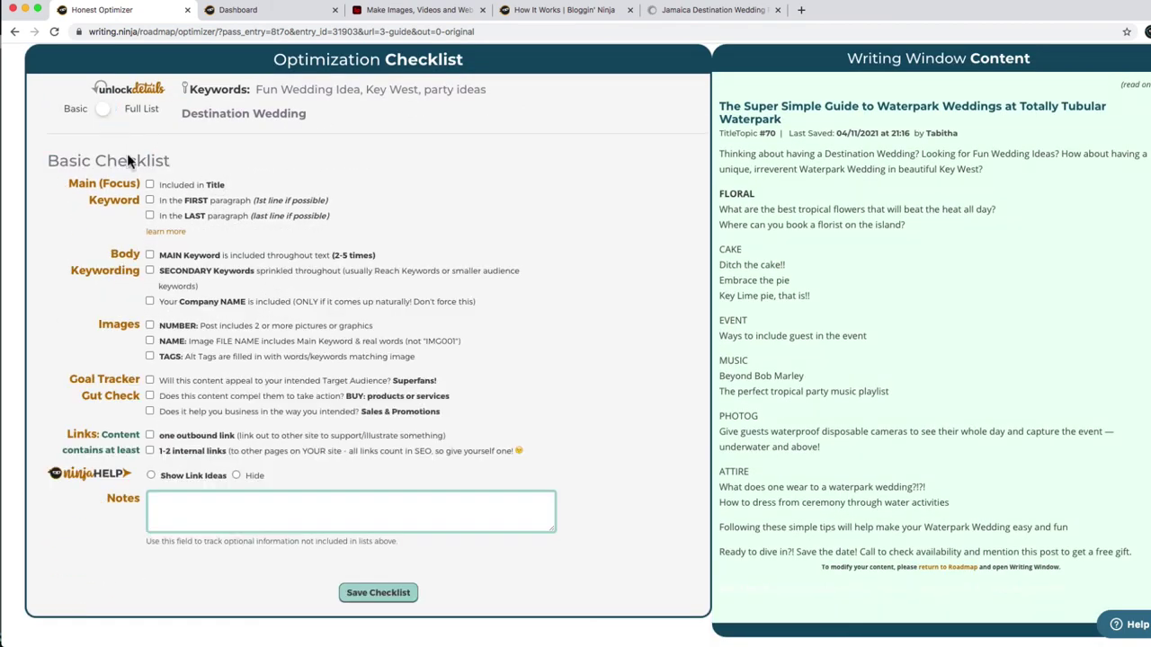
click(173, 183)
click(381, 593)
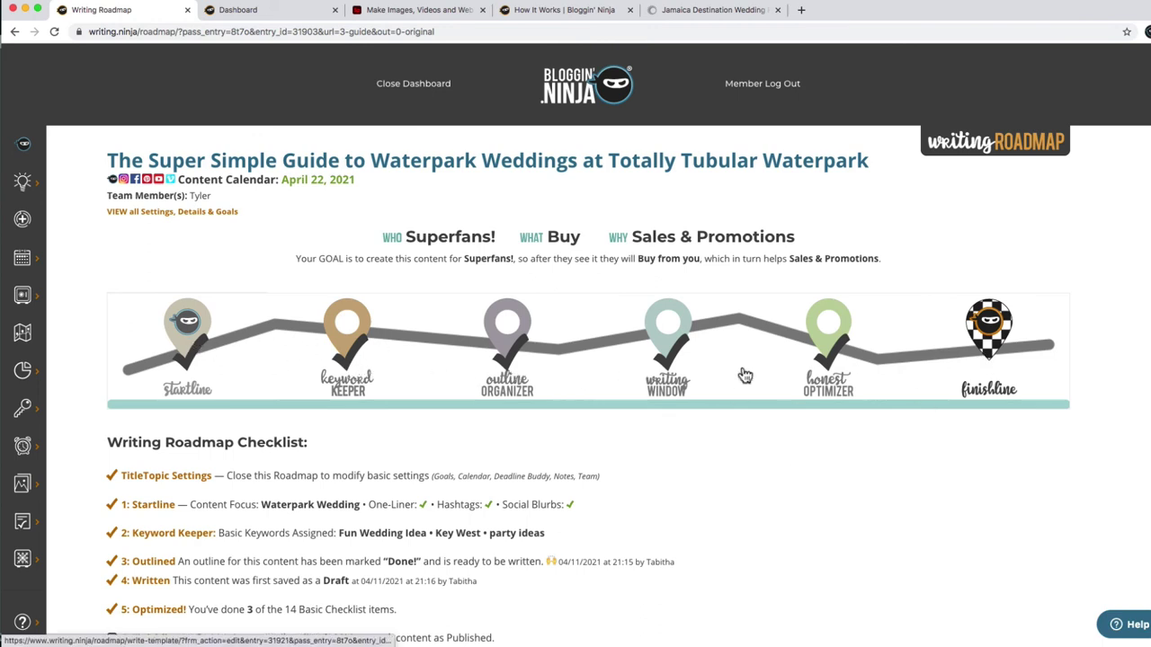
Open Finishline, review the socials, Outline and Writing tabs, then go to Final Steps.
click(989, 328)
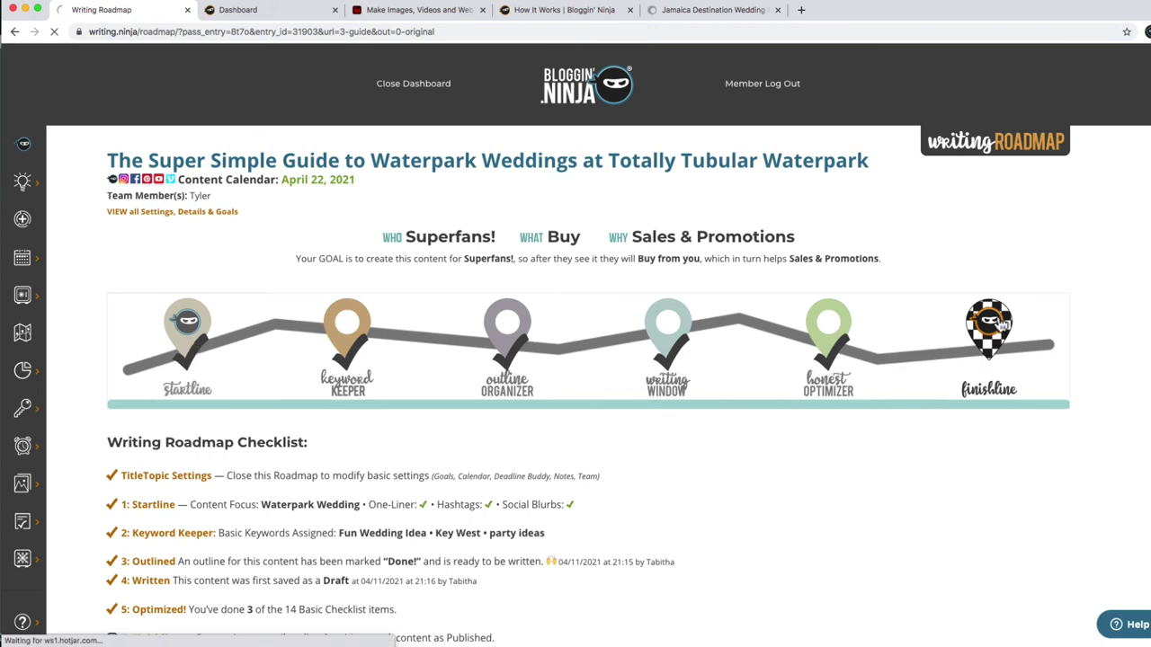
scroll(576, 360, down, 3)
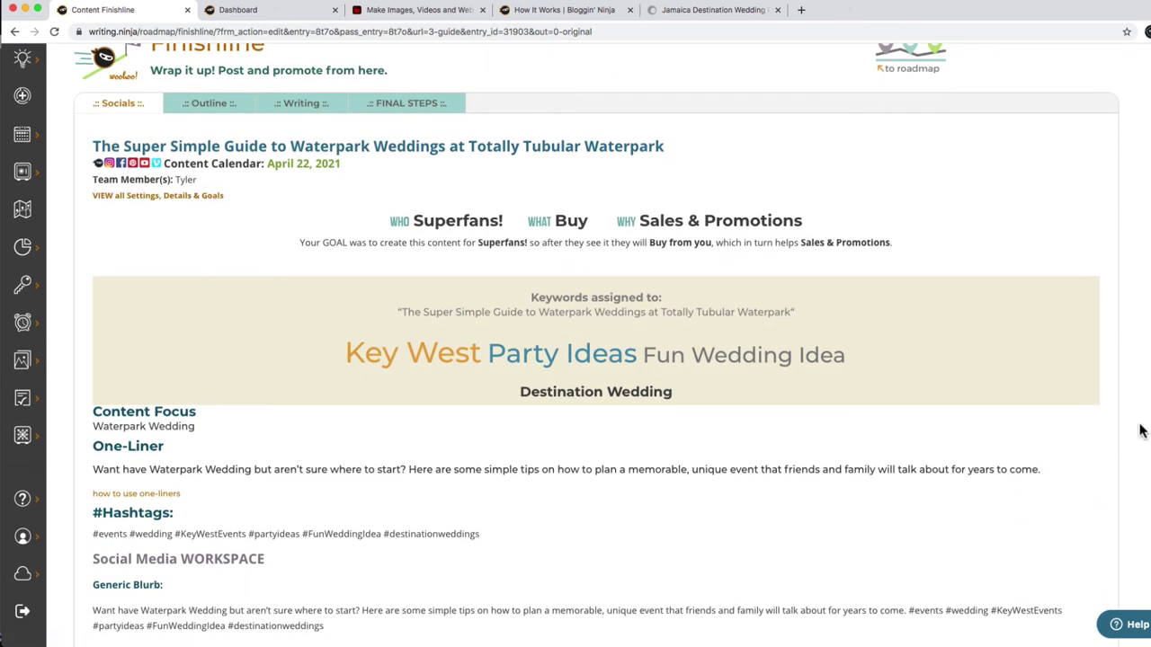
scroll(575, 360, down, 13)
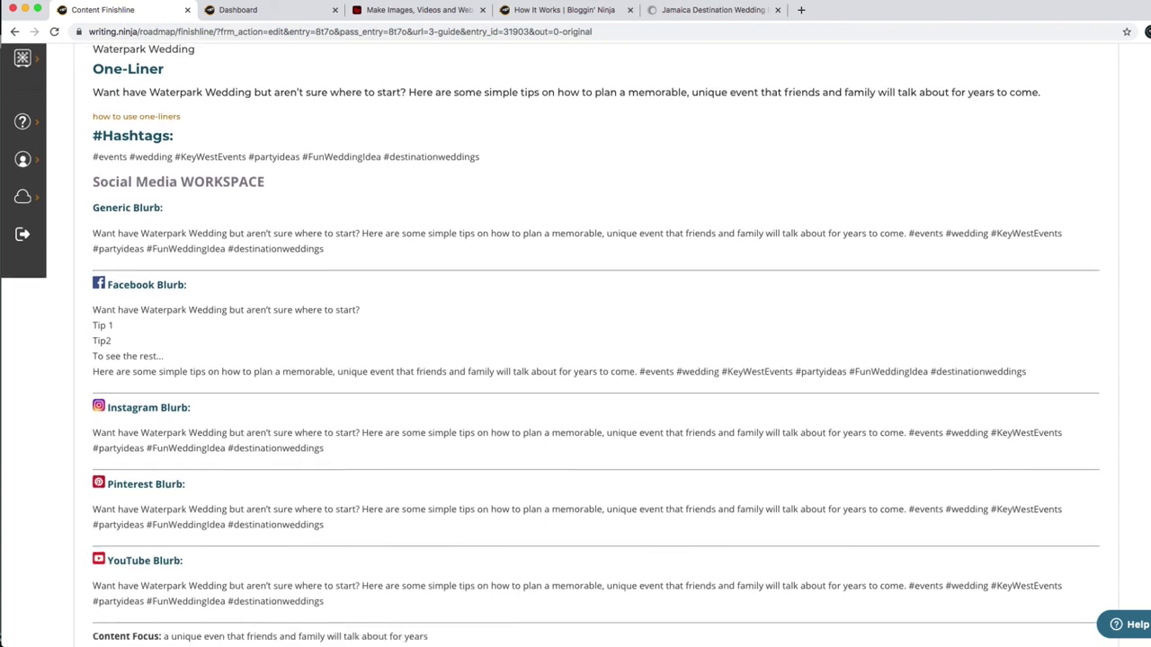
scroll(575, 360, up, 13)
scroll(575, 359, up, 2)
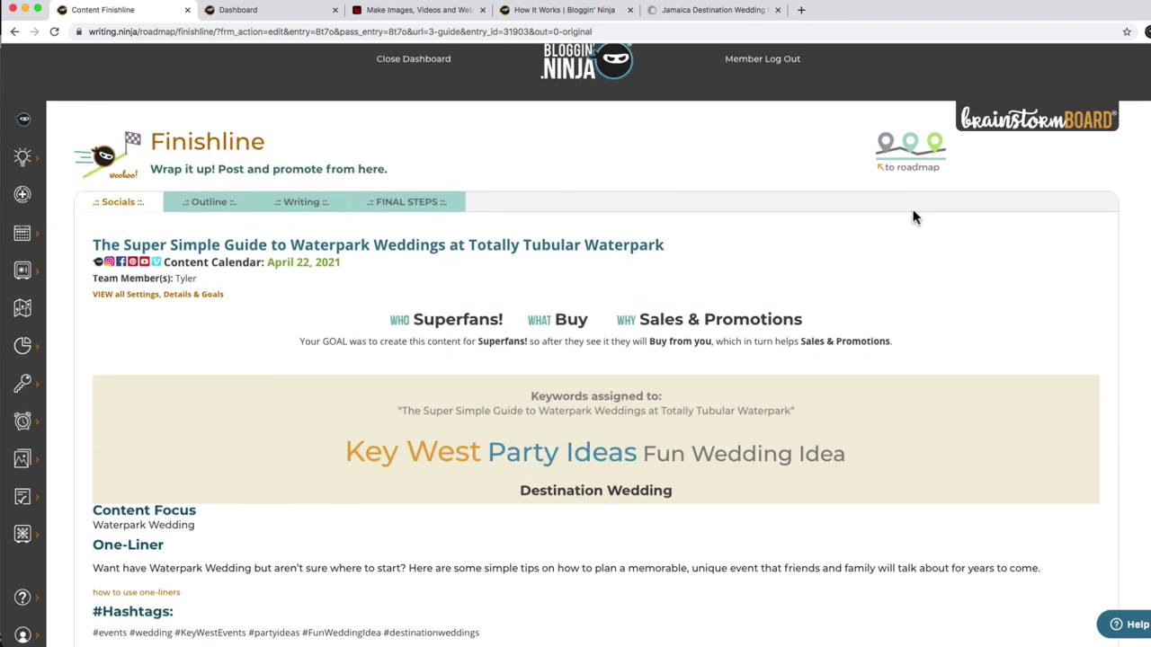
click(208, 201)
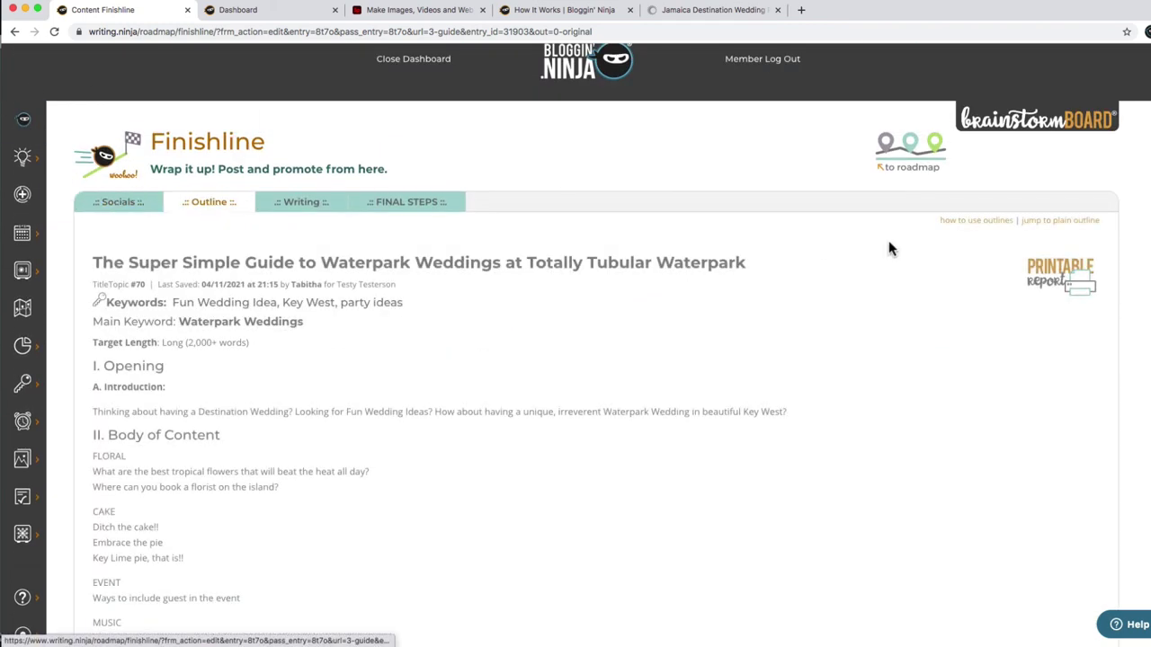
scroll(576, 359, down, 12)
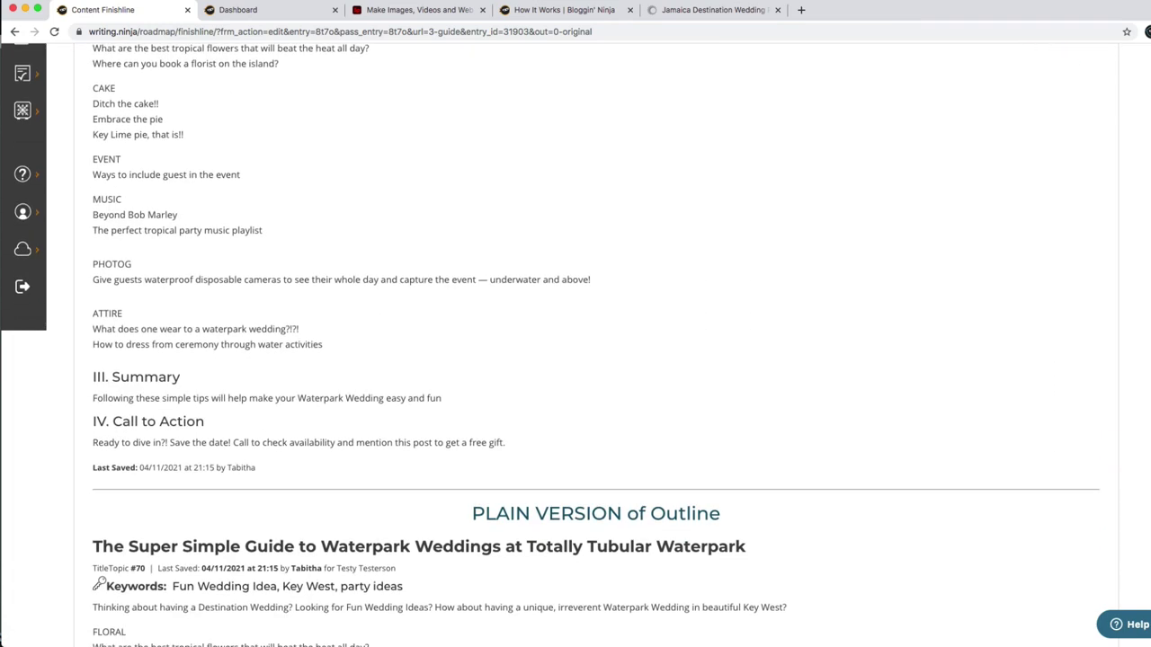
scroll(576, 360, down, 10)
scroll(576, 359, up, 20)
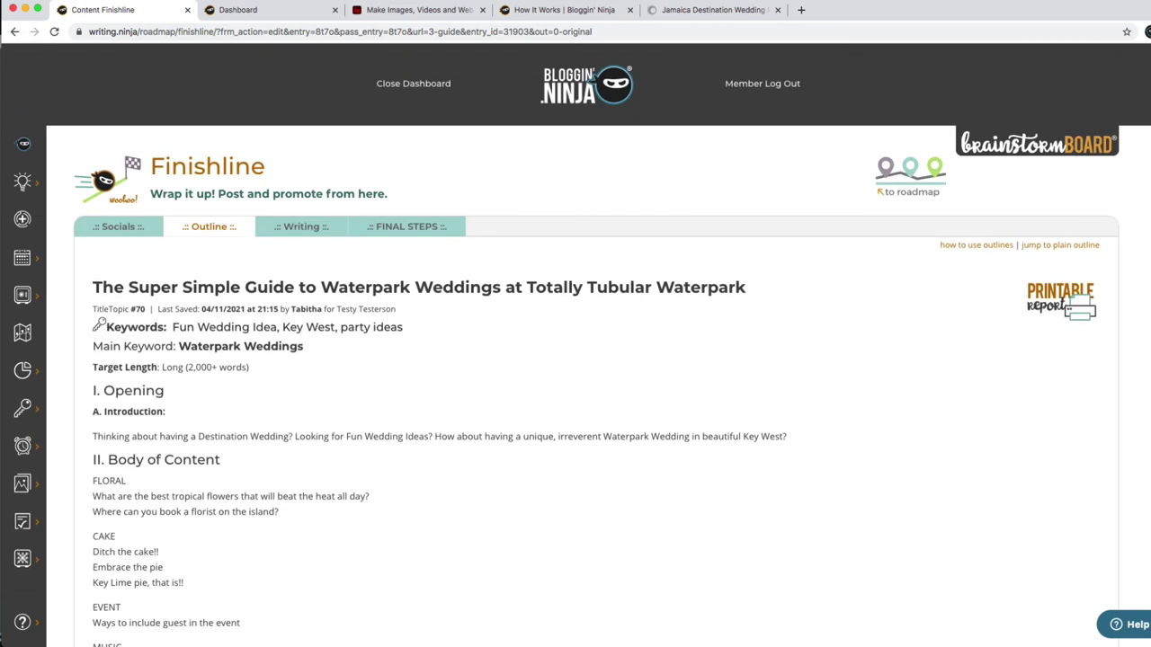
click(302, 232)
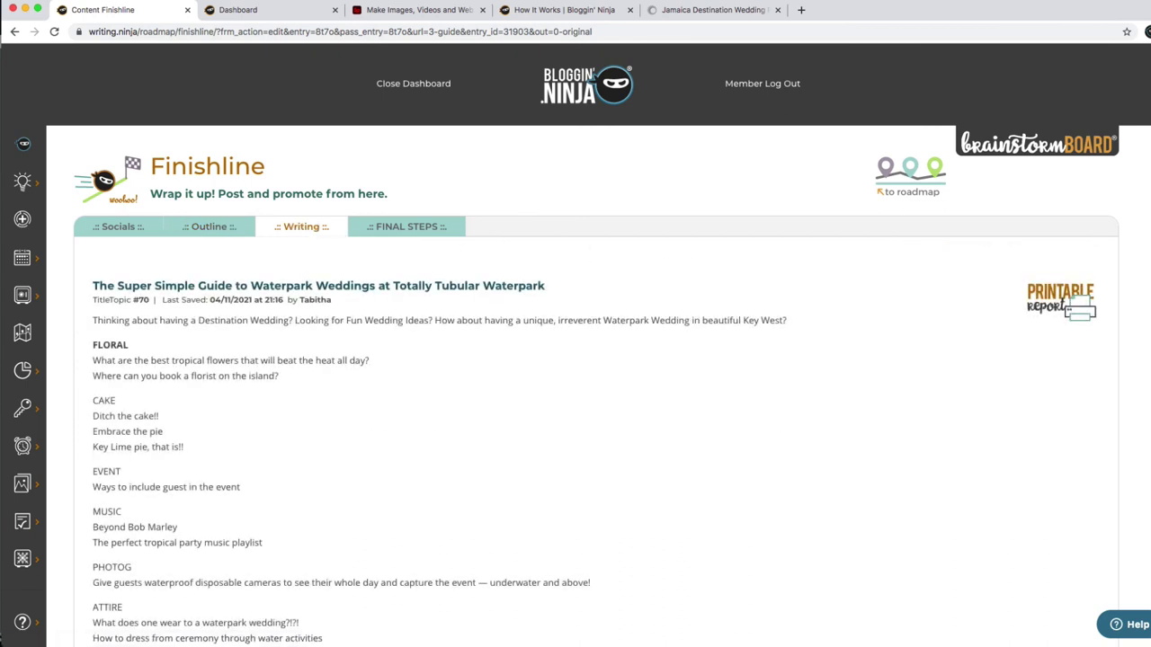
click(408, 228)
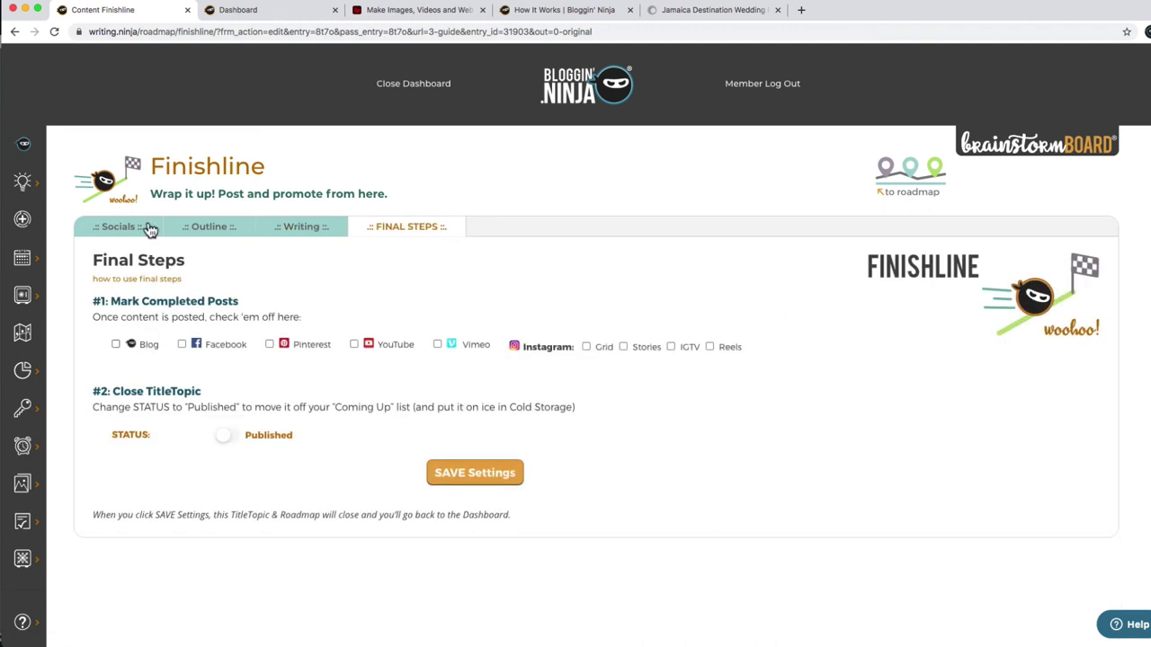
Mark Blog, Pinterest, Facebook and YouTube completed, set the post status to Published, and save.
click(149, 350)
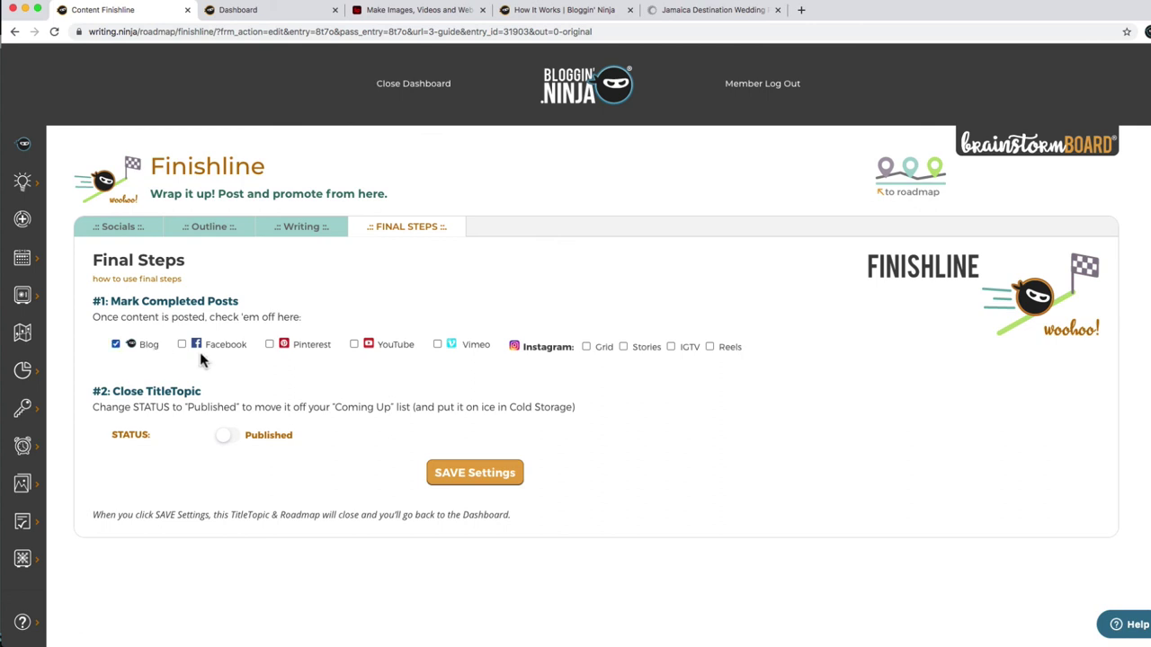
click(301, 350)
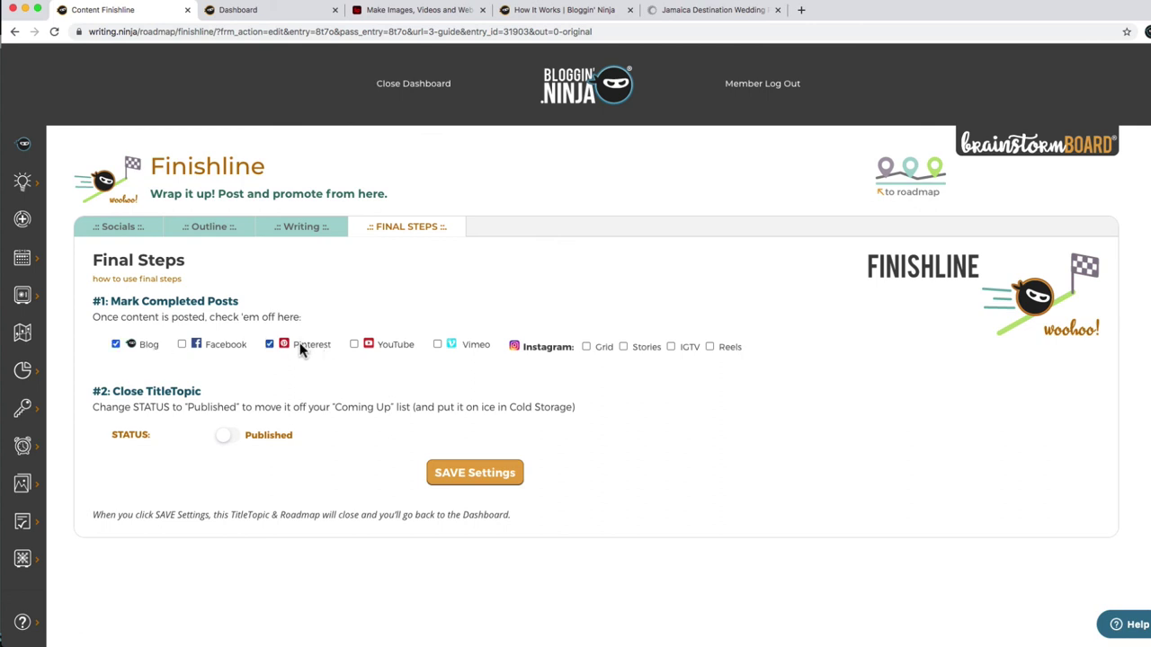
click(230, 345)
click(392, 344)
click(229, 437)
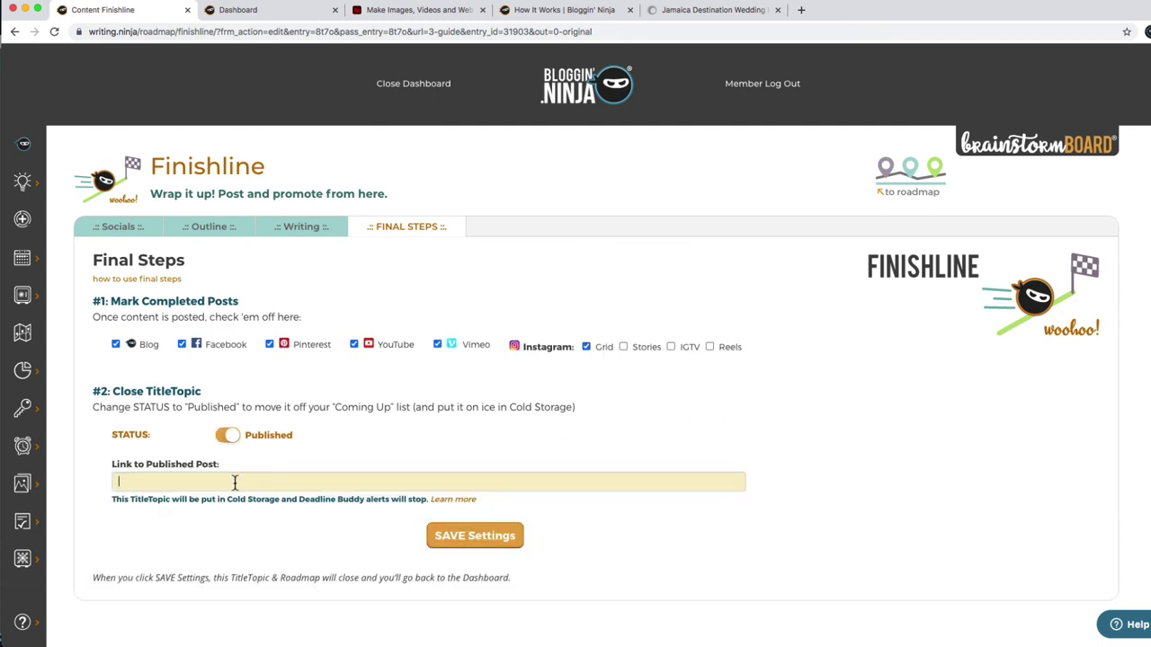
click(475, 538)
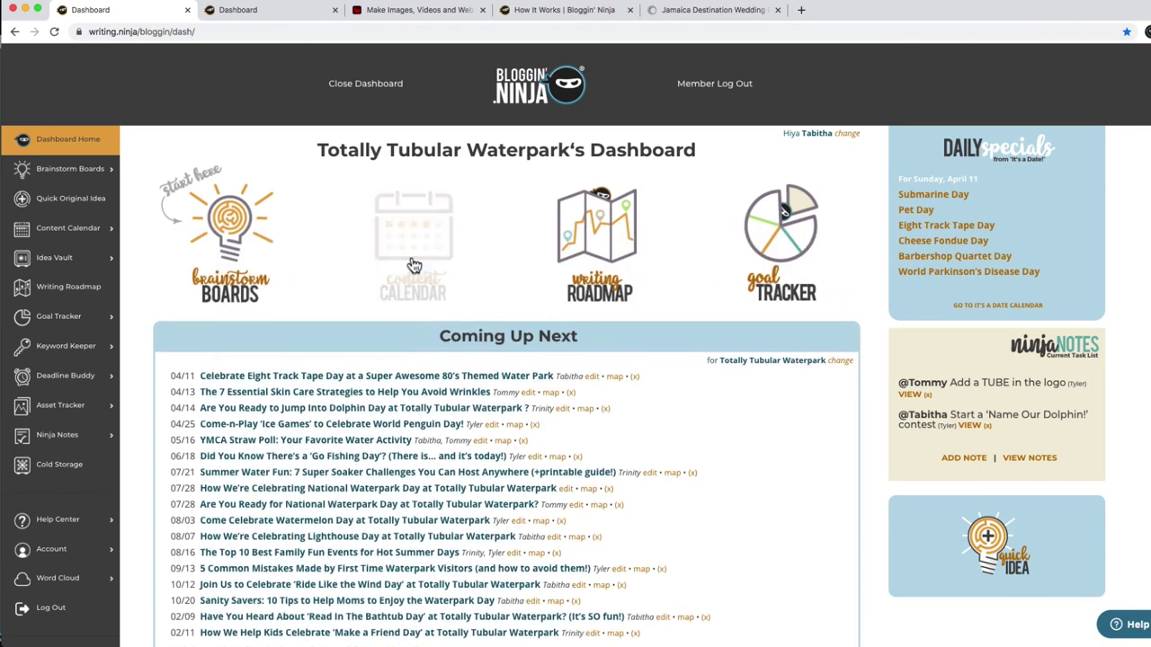
click(418, 256)
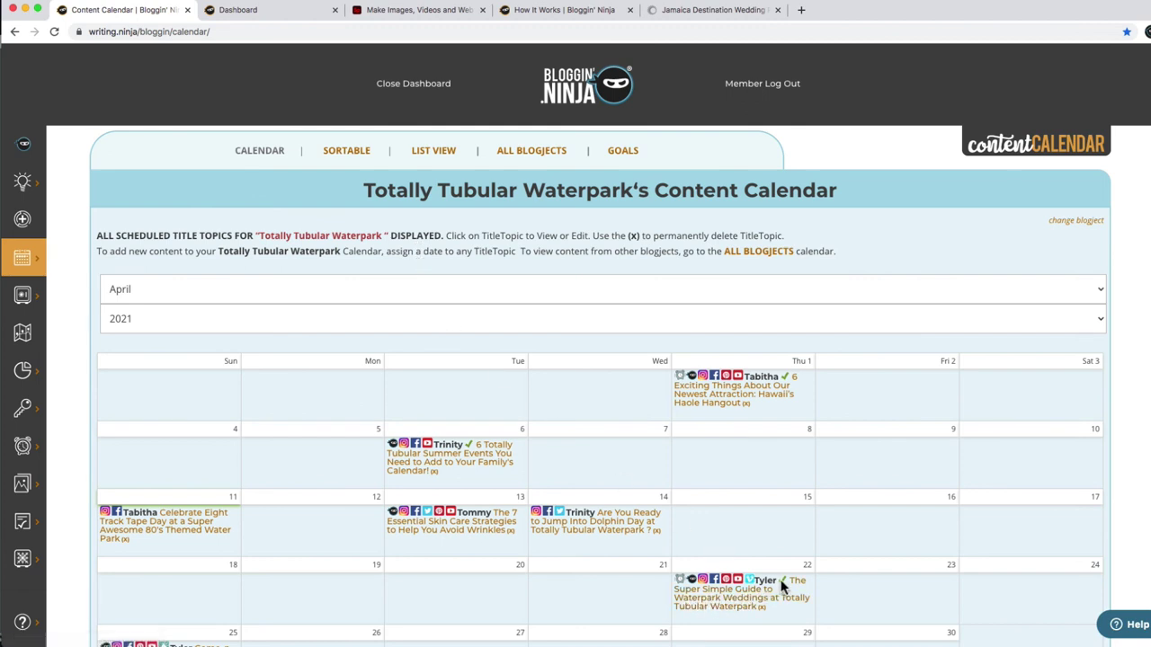
click(730, 610)
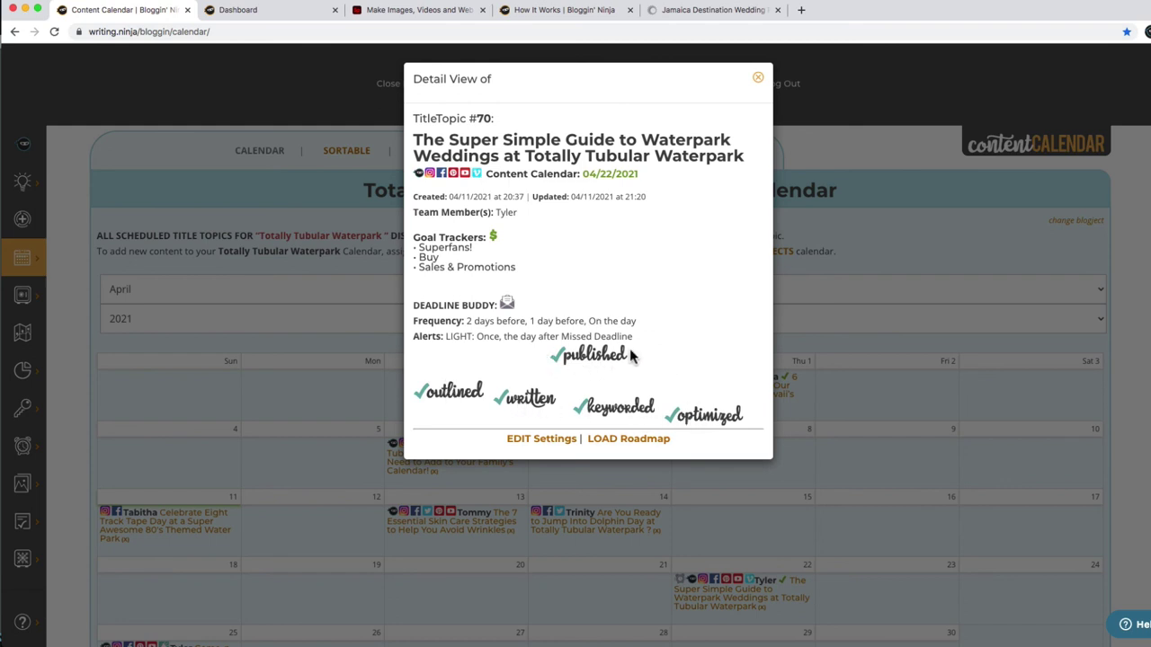
click(648, 442)
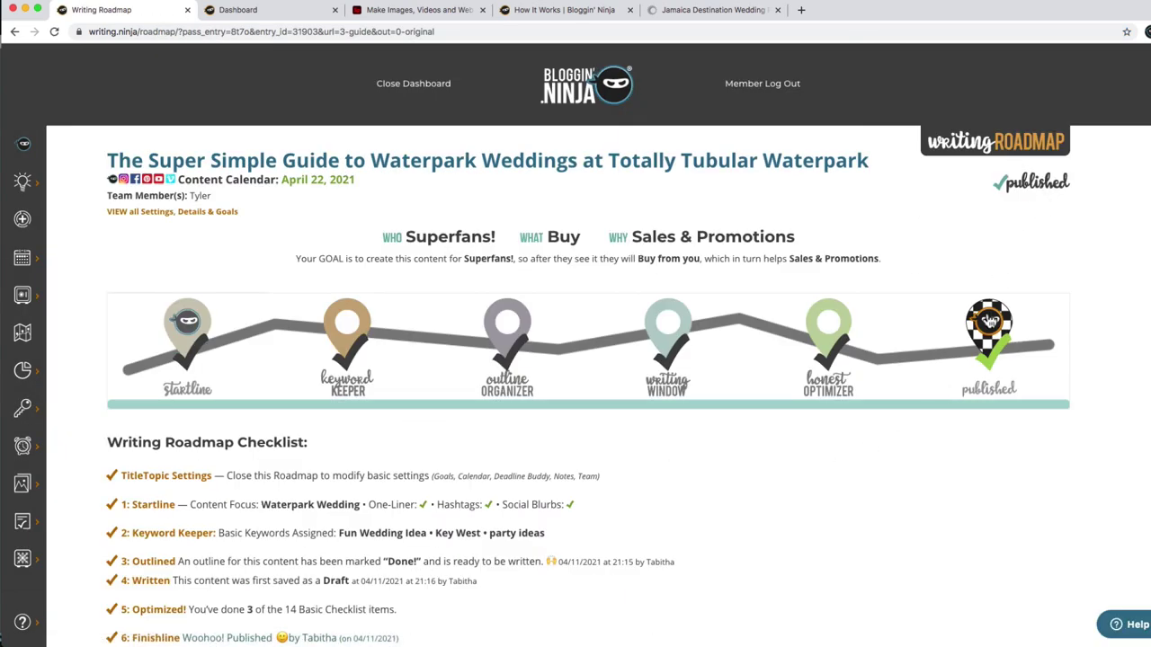
click(584, 95)
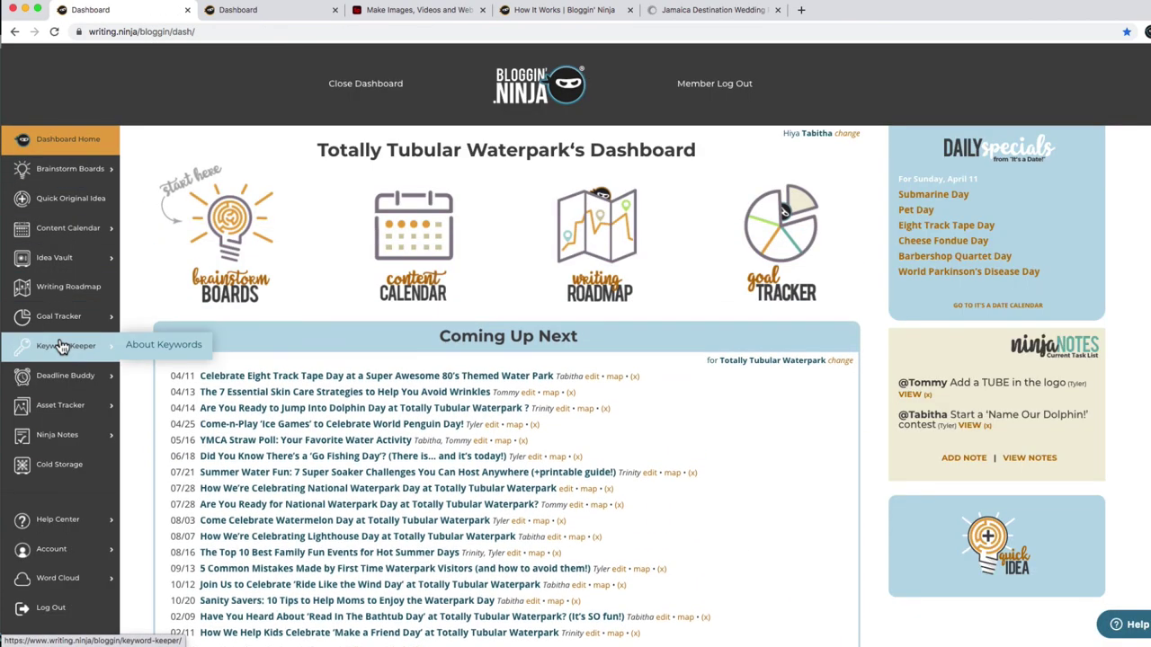
click(63, 406)
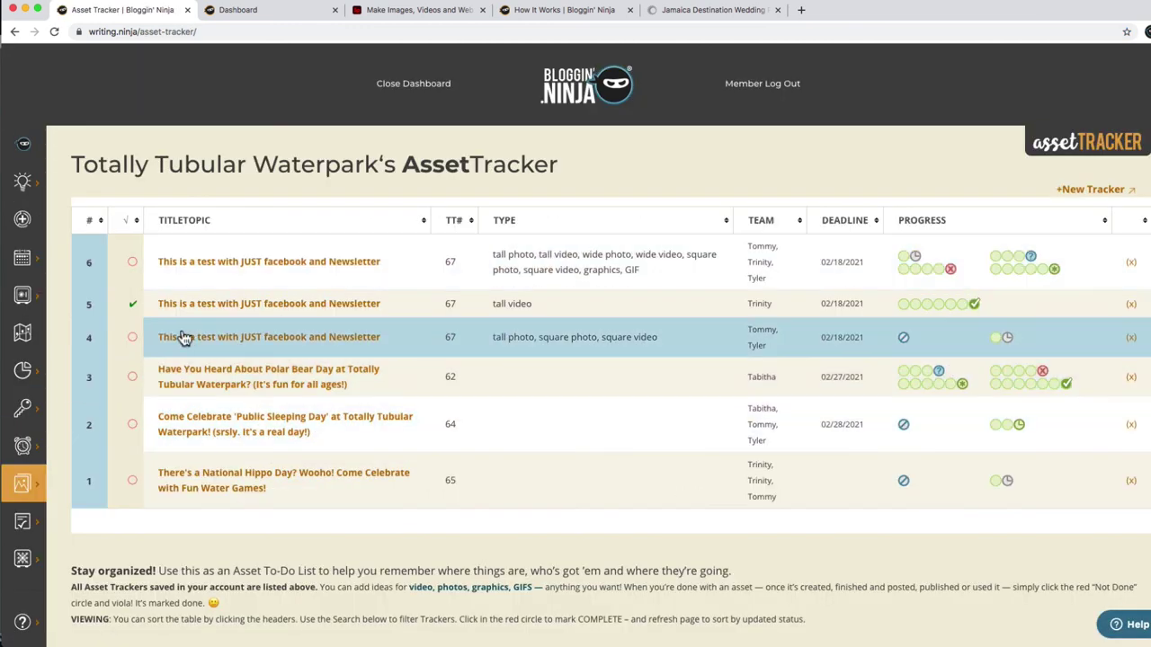
mouse_move(28, 334)
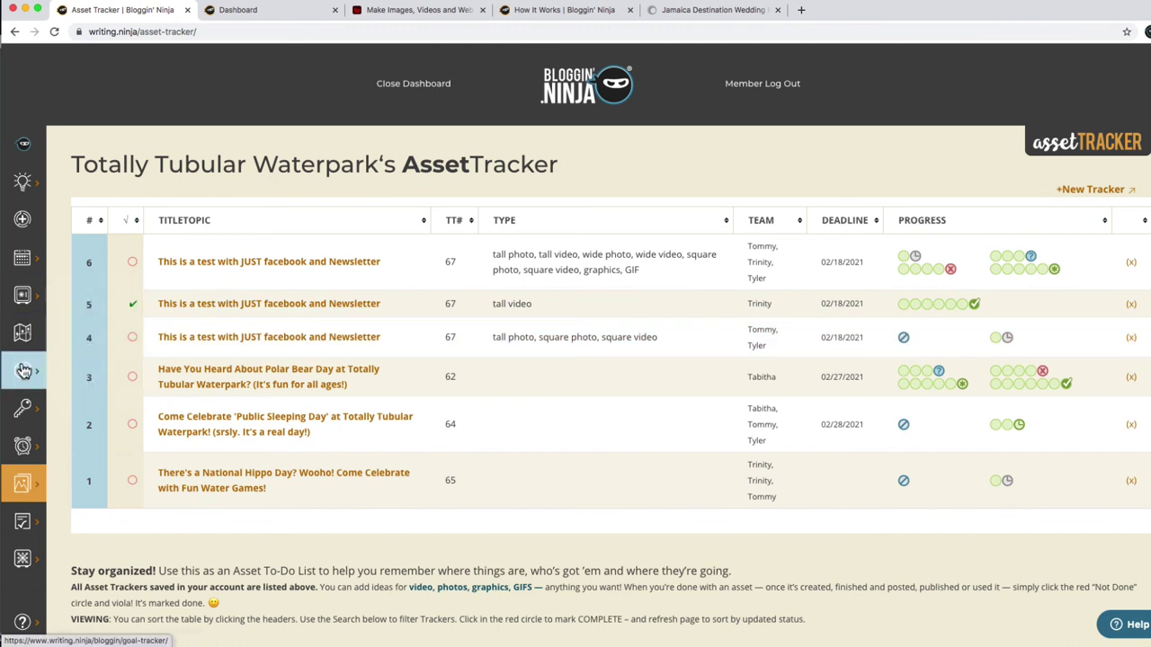
click(24, 370)
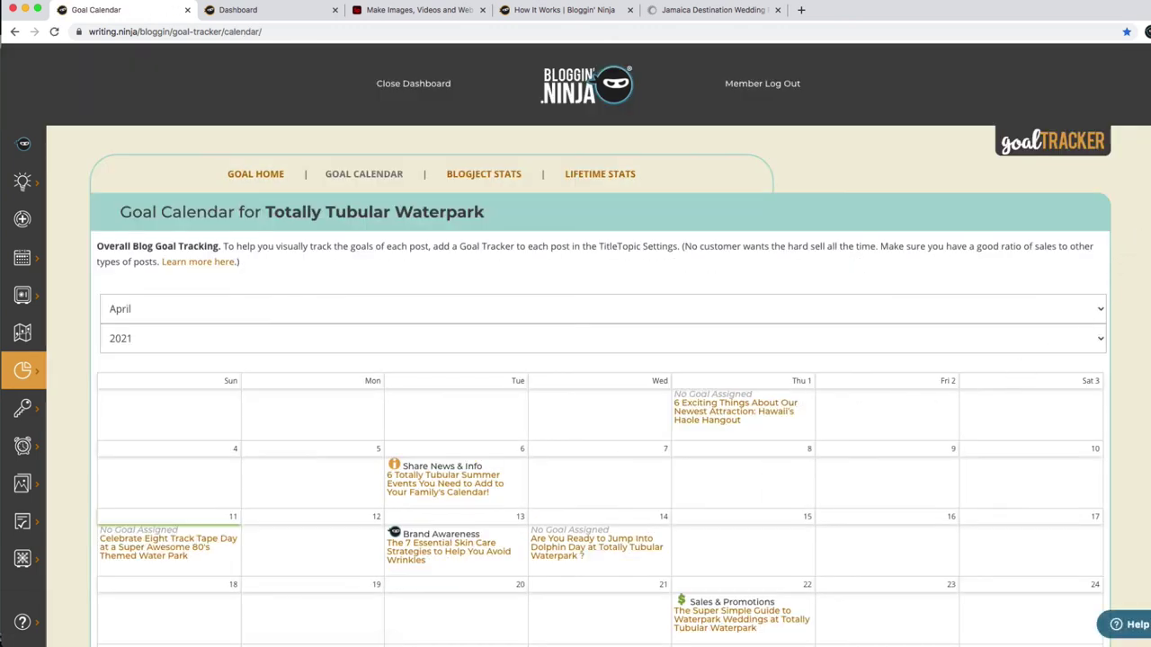
scroll(1140, 327, down, 5)
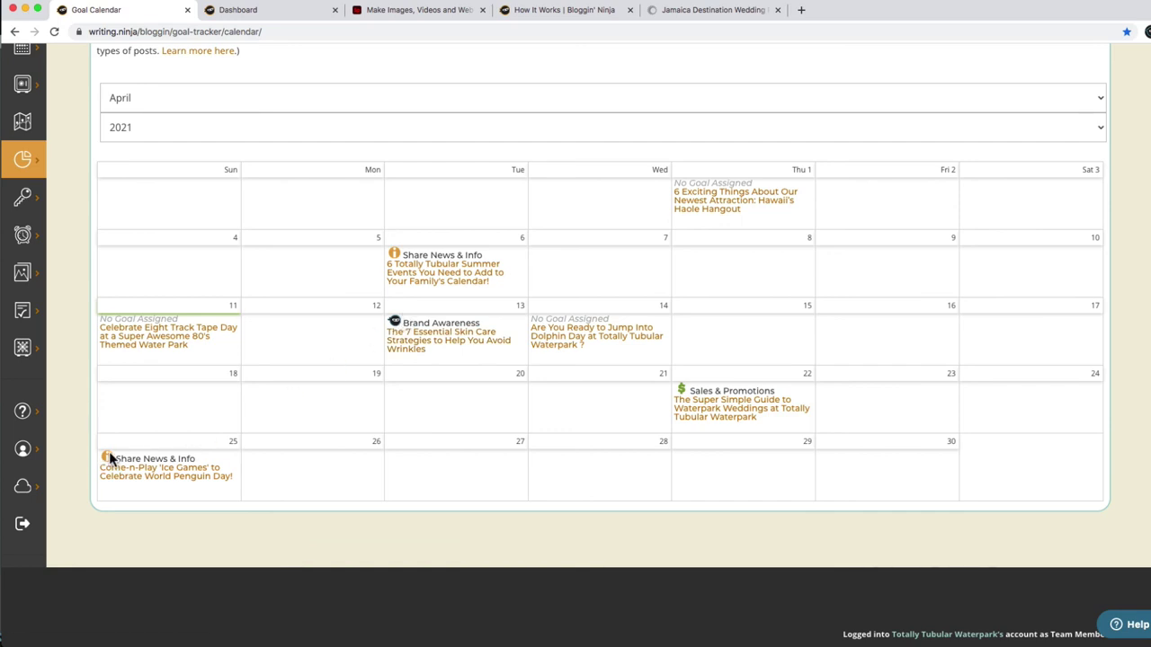
scroll(407, 472, up, 5)
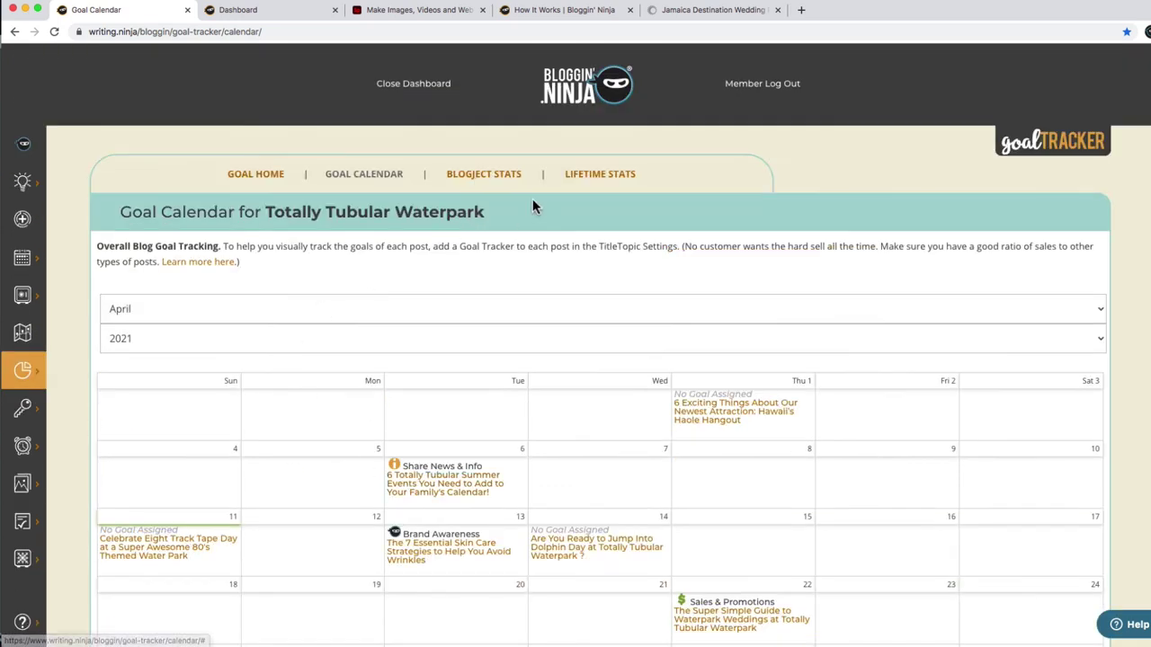
click(583, 99)
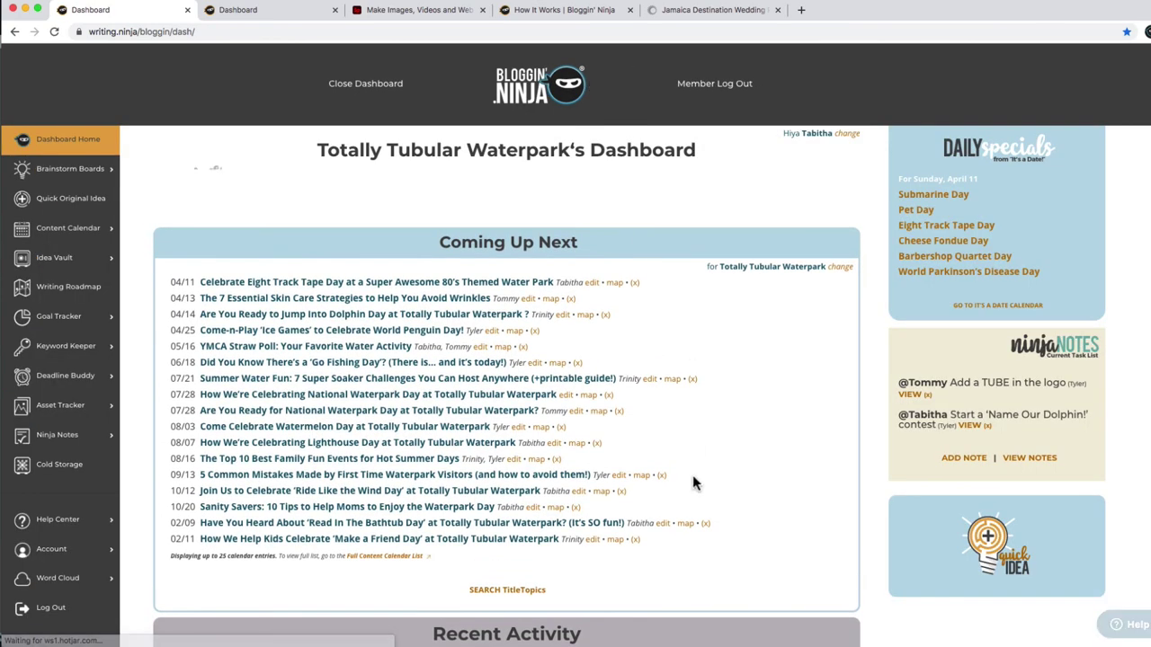